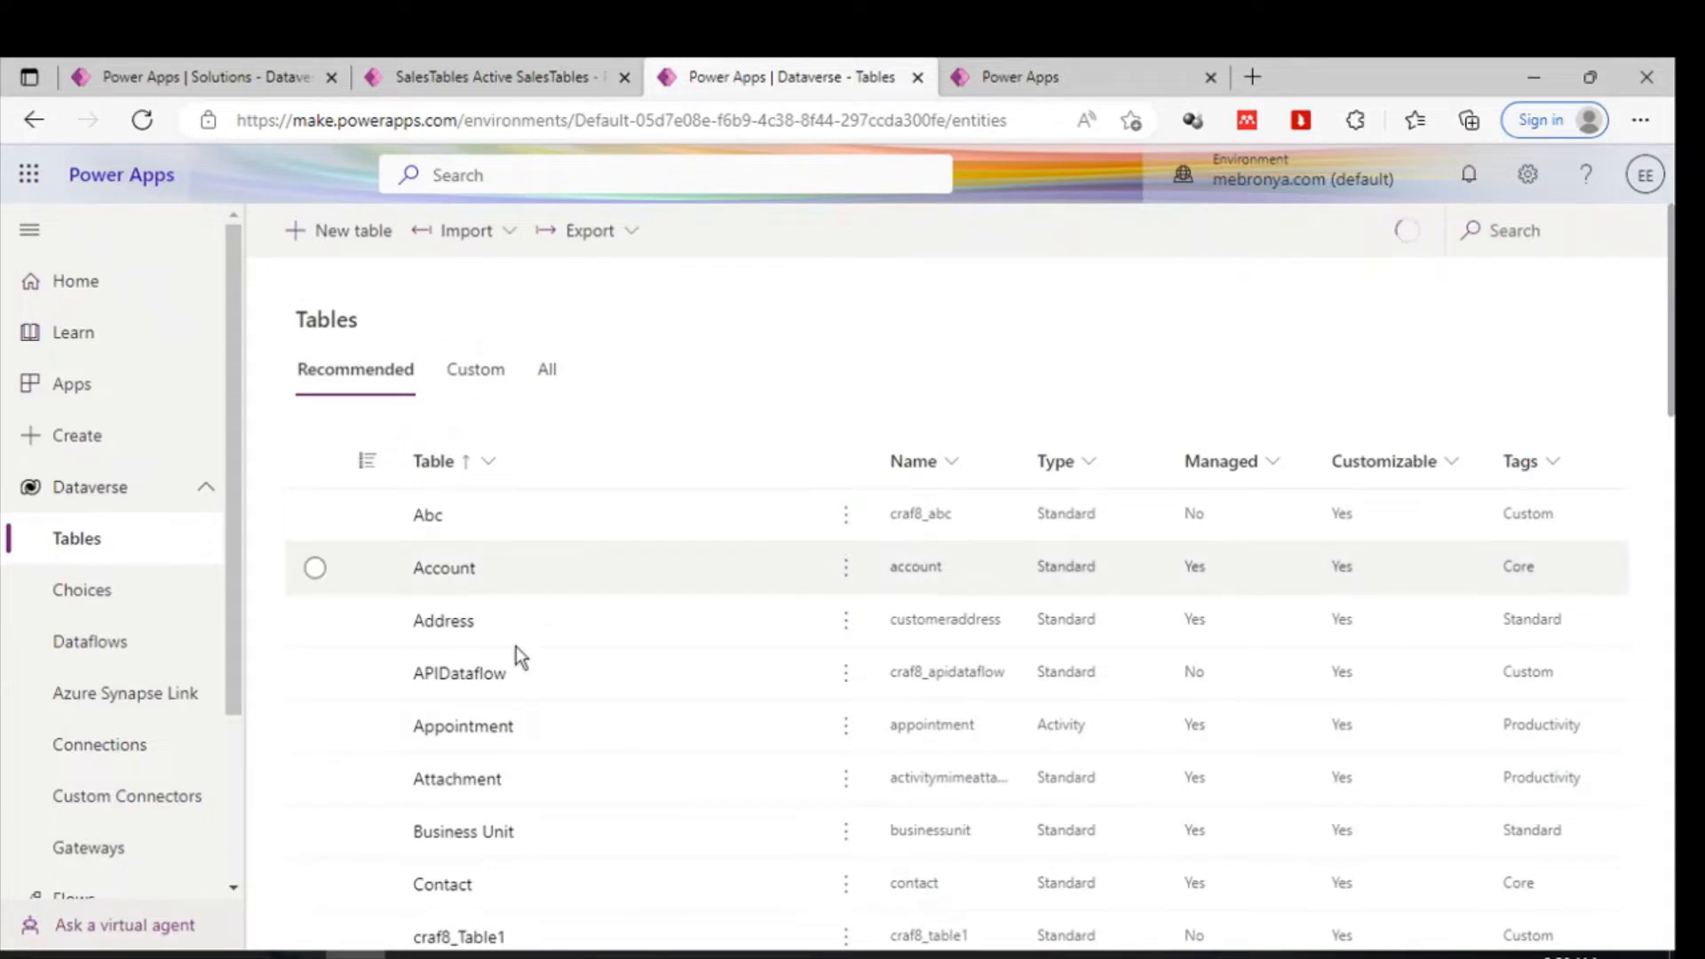
- Open the SalesTable table, review its data, and open its list of views
scroll(515, 657, "down", 15)
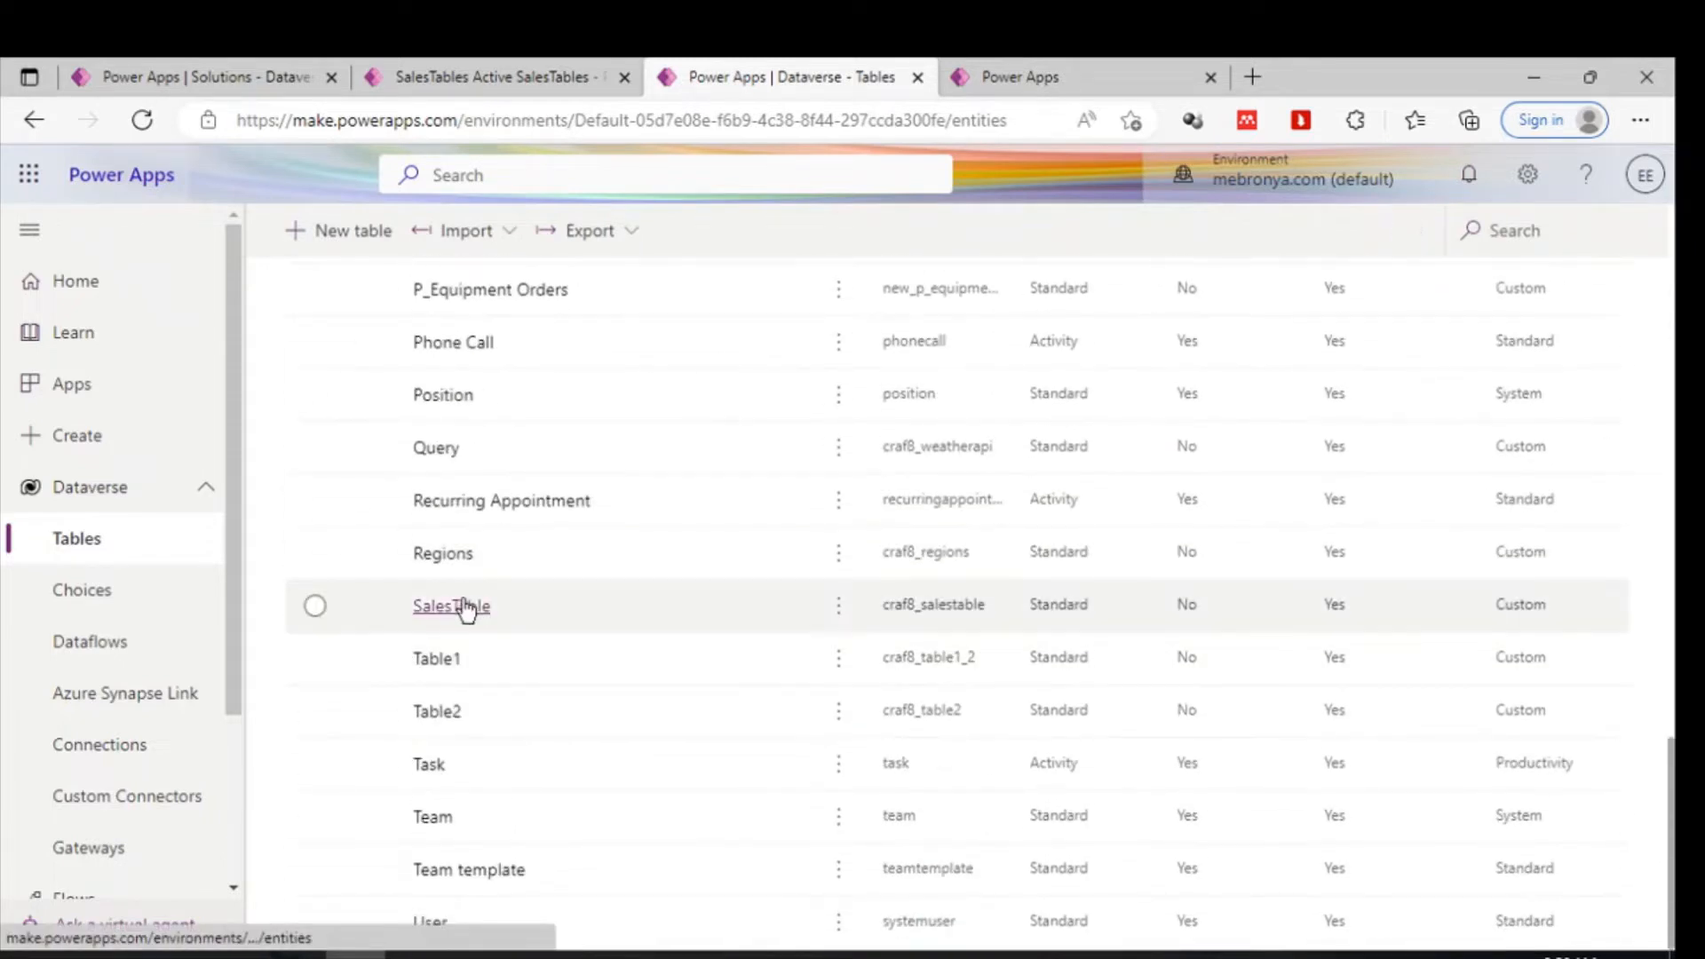
left_click(466, 607)
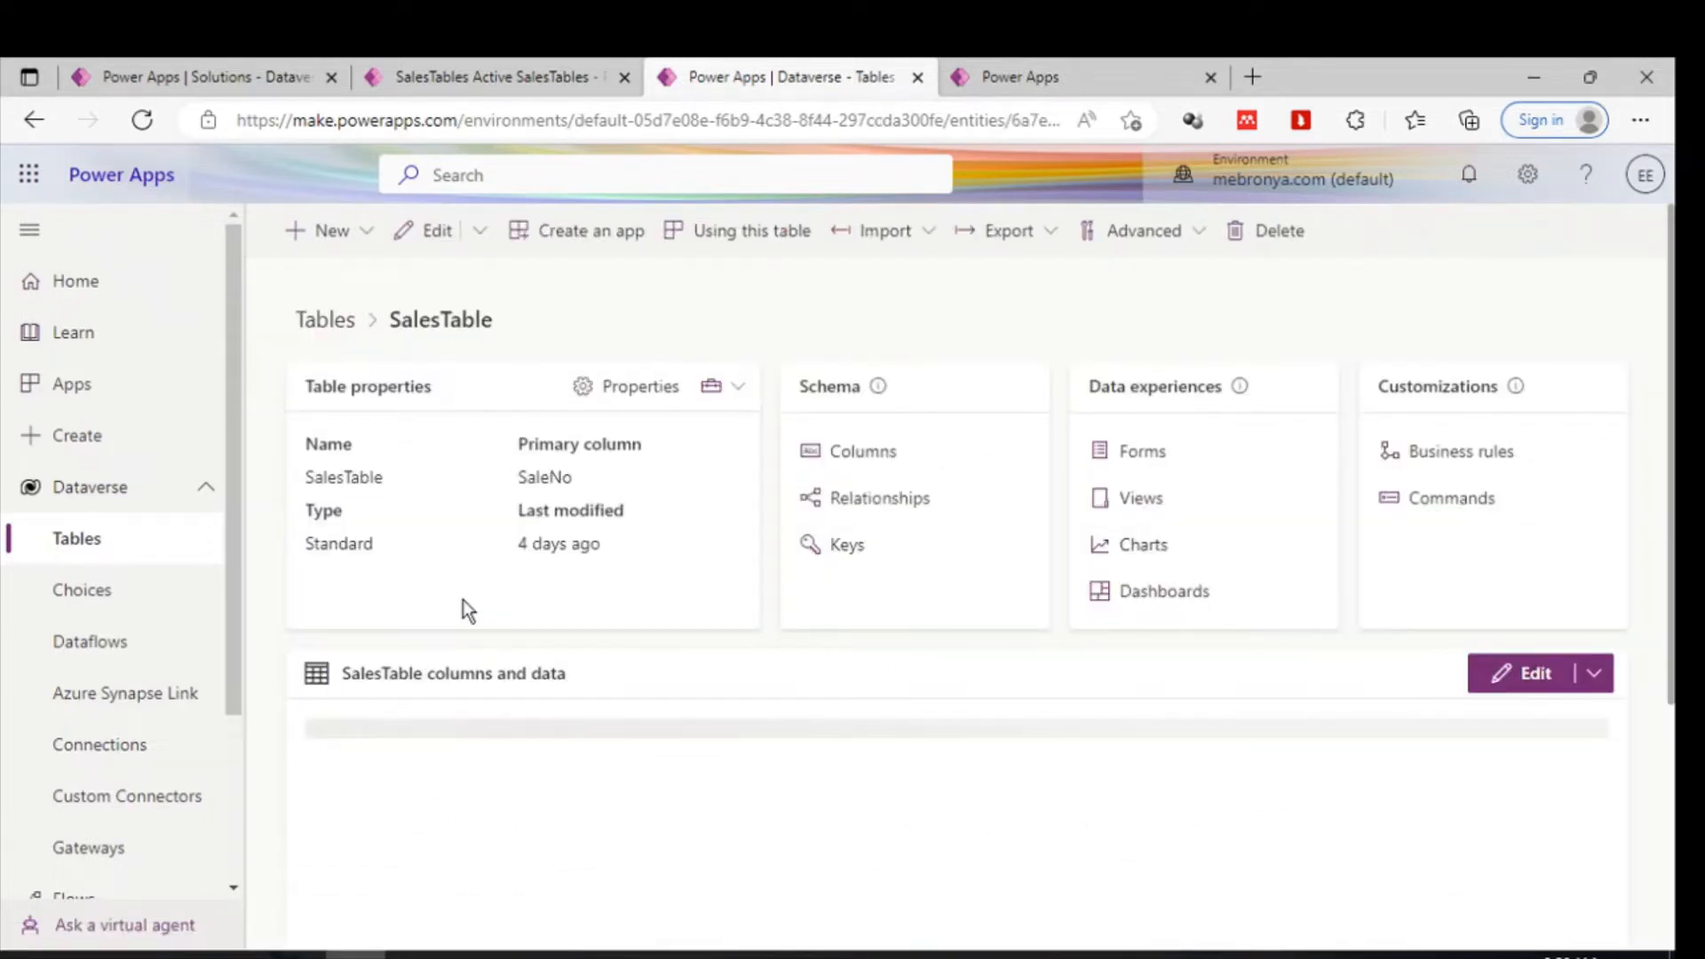
scroll(897, 693, "down", 3)
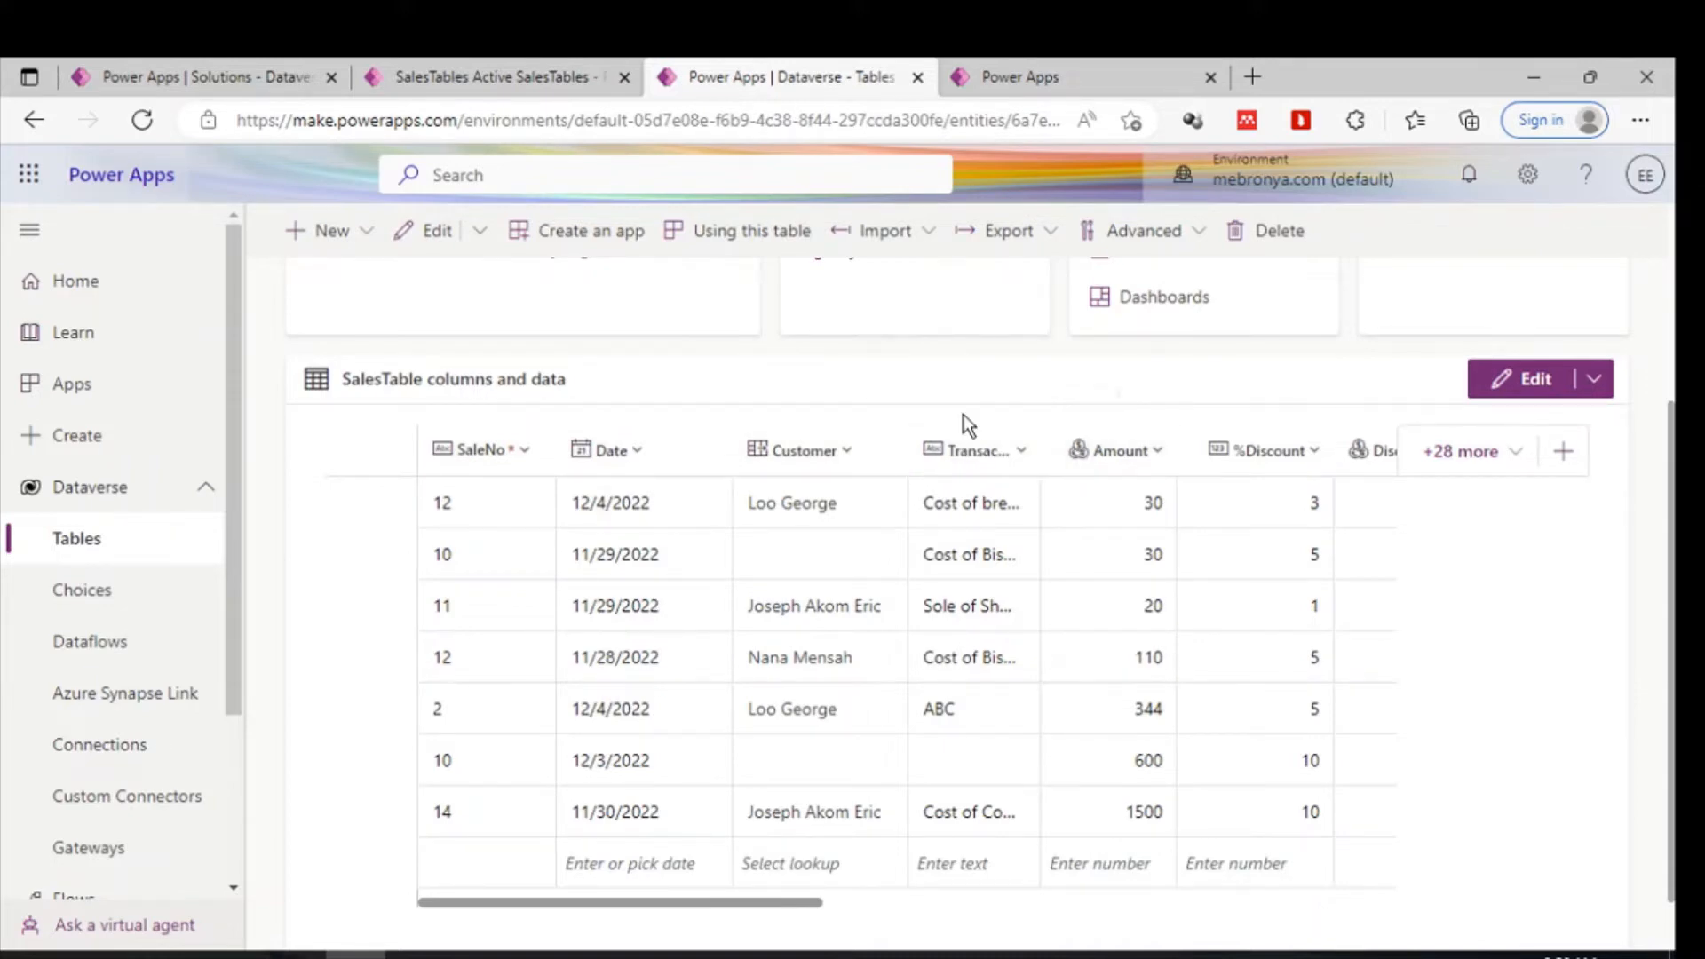
scroll(967, 423, "up", 3)
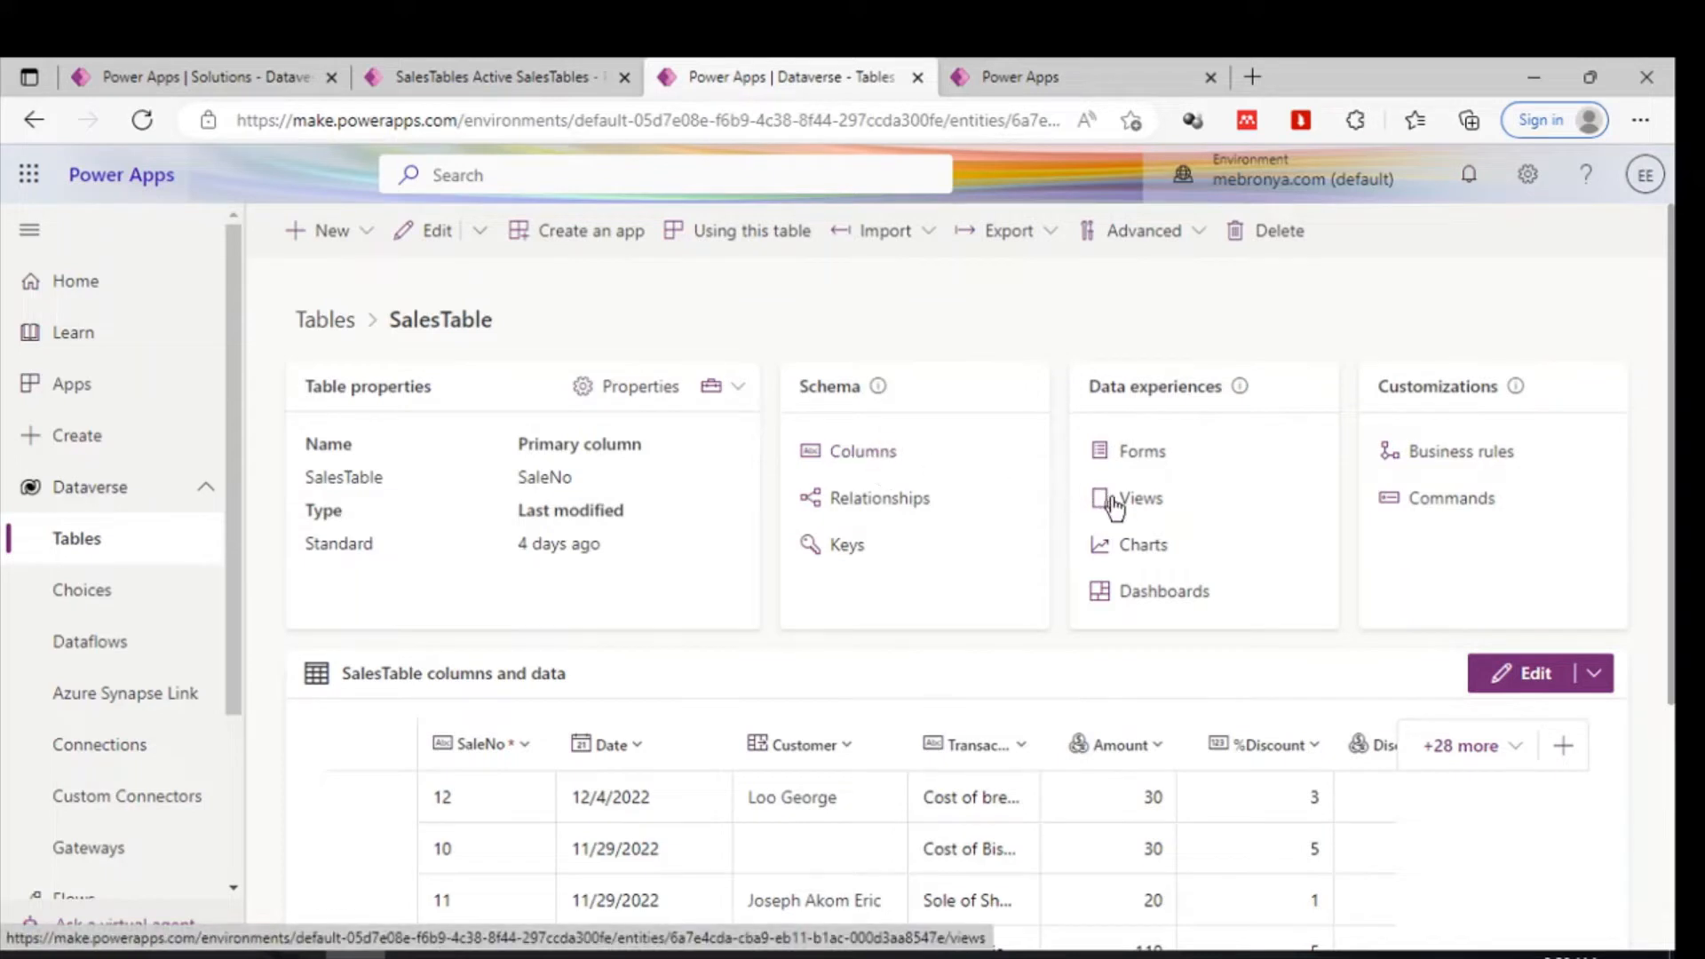
left_click(1153, 500)
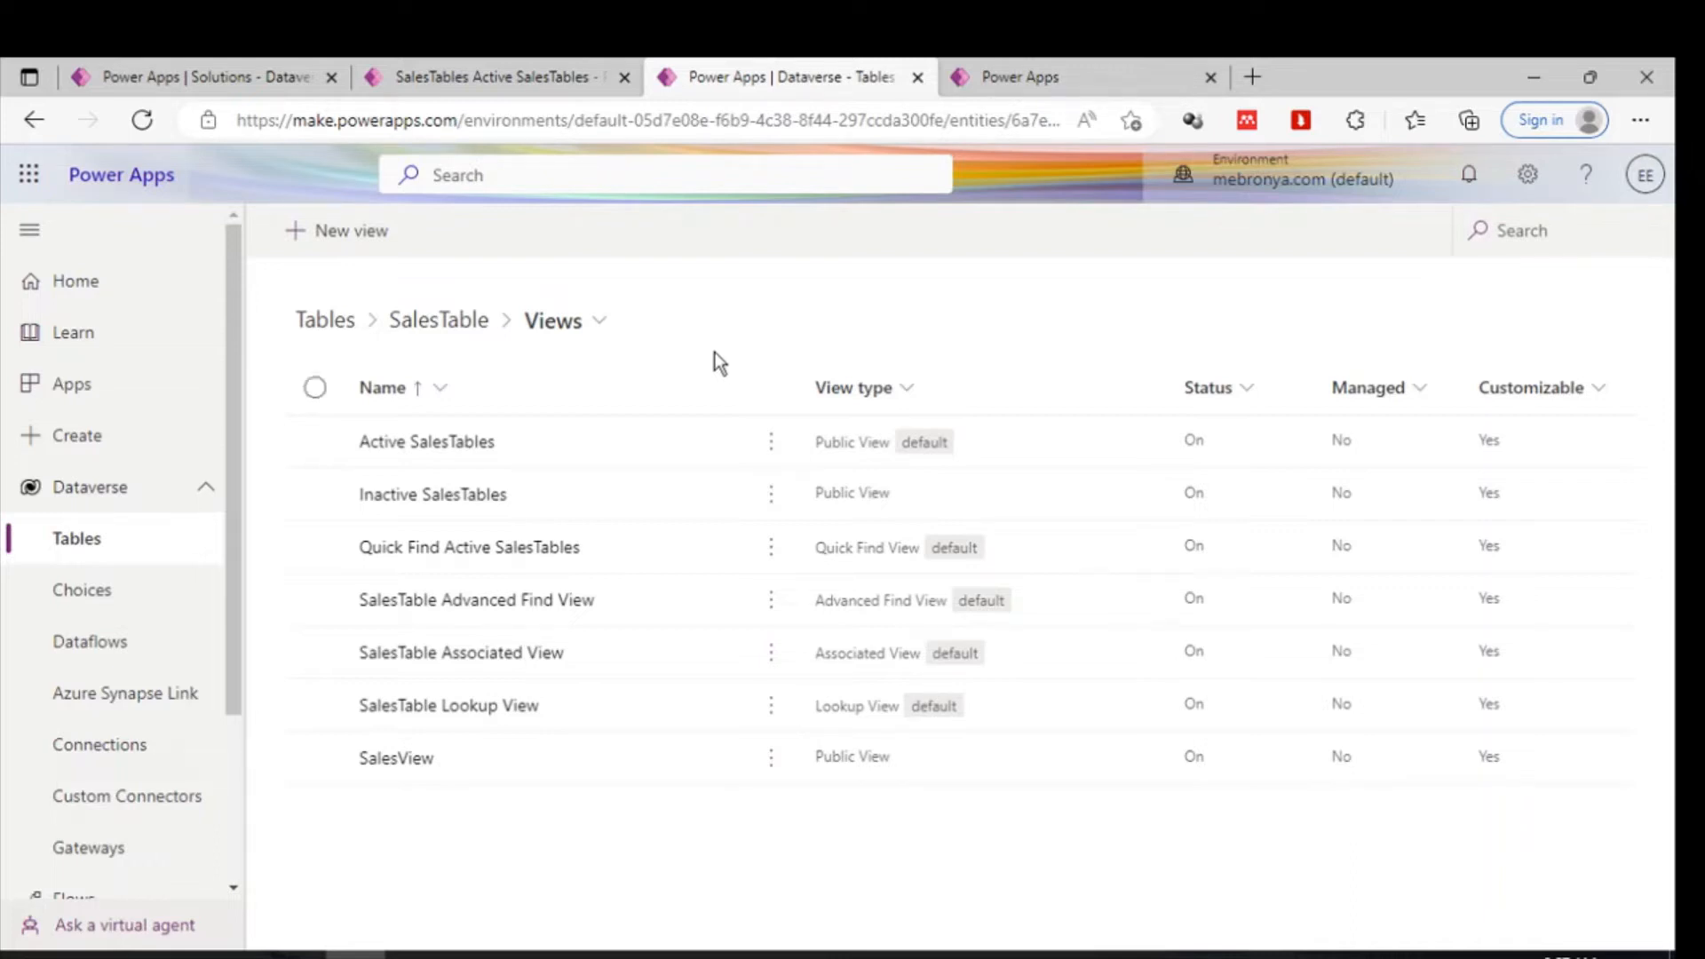
- Open the Active SalesTables view to examine its columns, then return to the views list
left_click(425, 444)
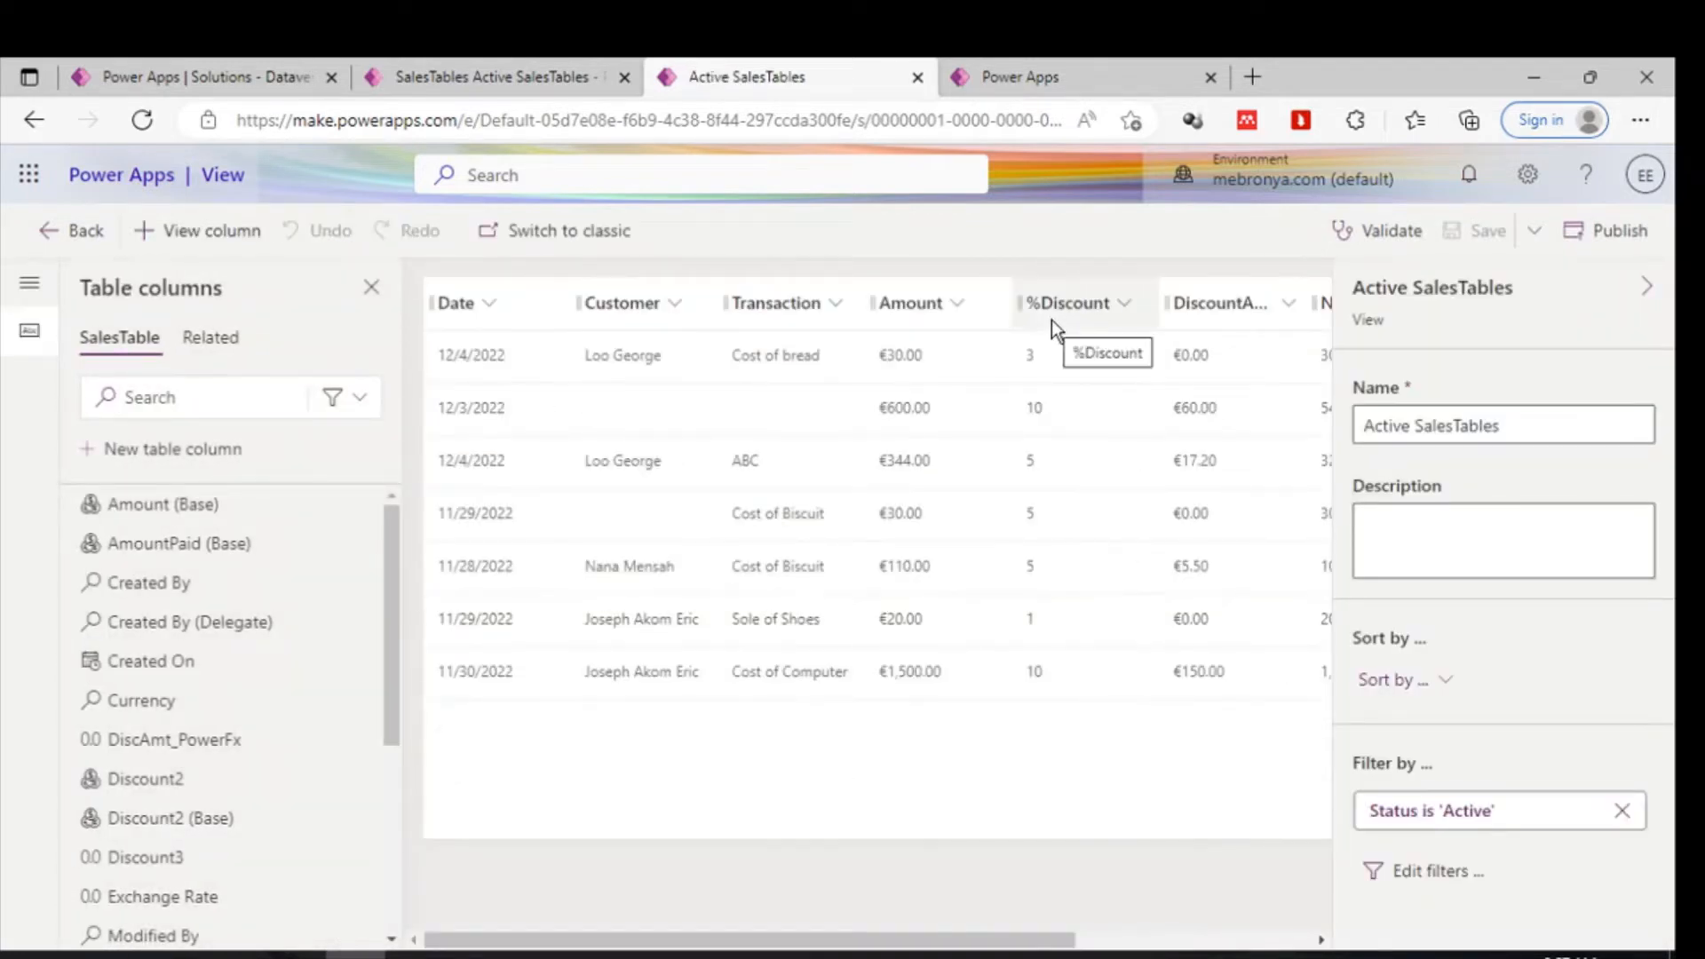
left_click(1648, 286)
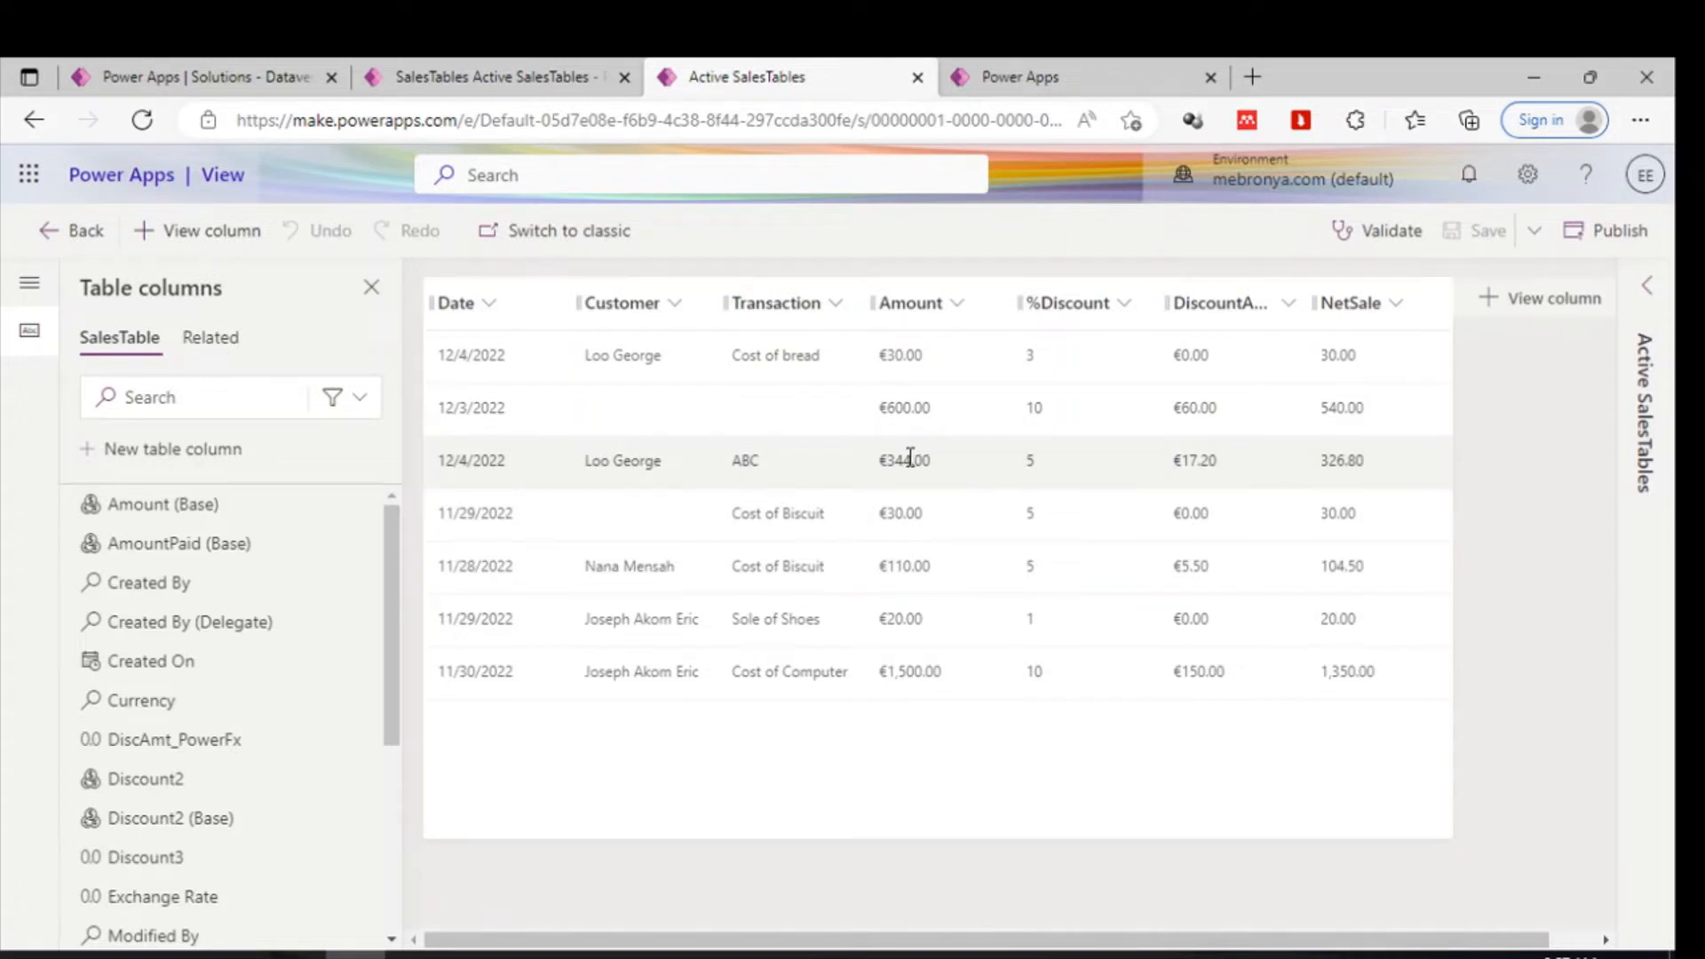
left_click(66, 236)
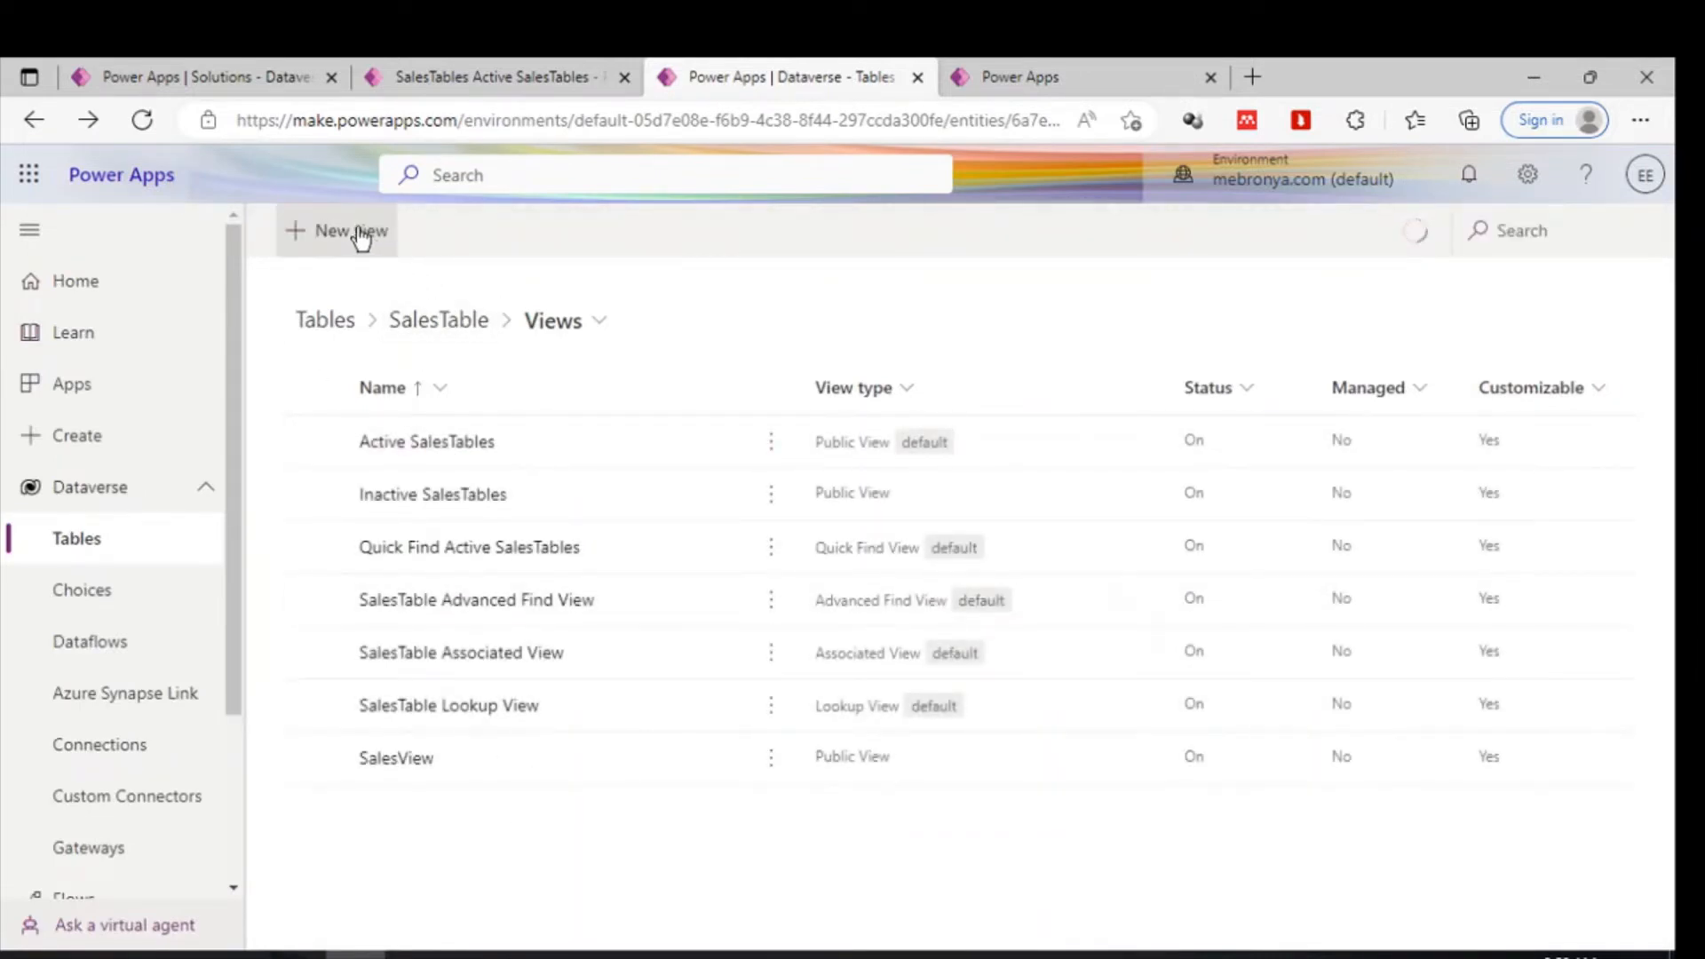
- Create a new view for SalesTable named SalesViews3
left_click(360, 233)
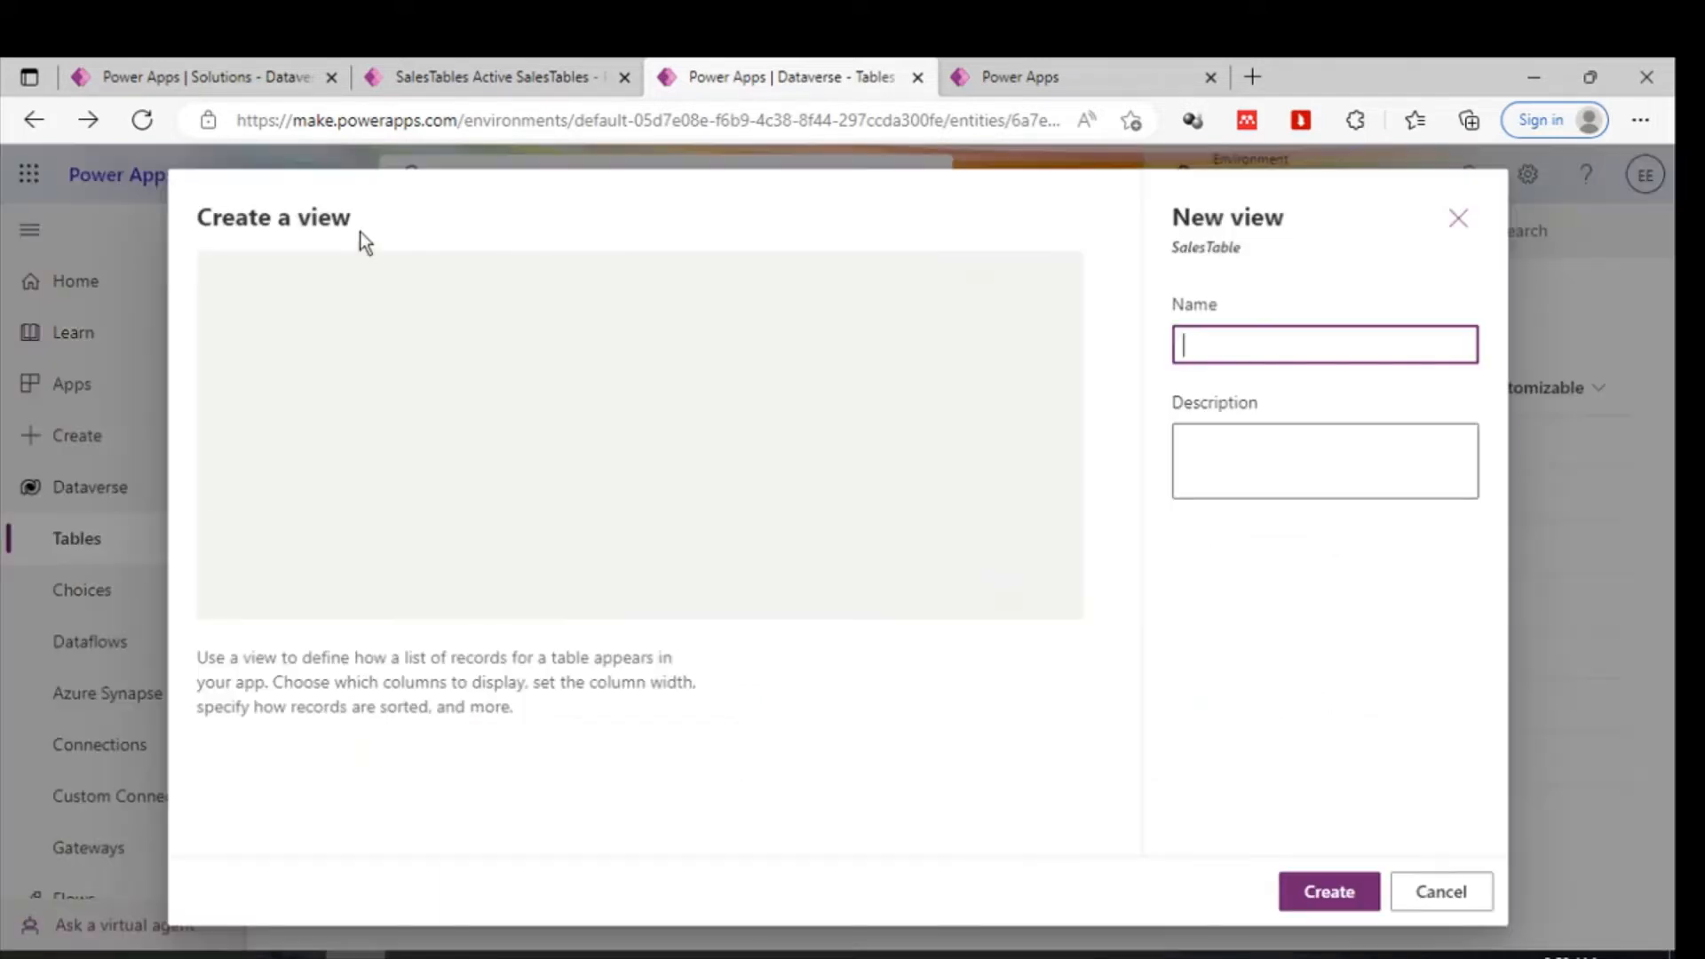
left_click(1204, 343)
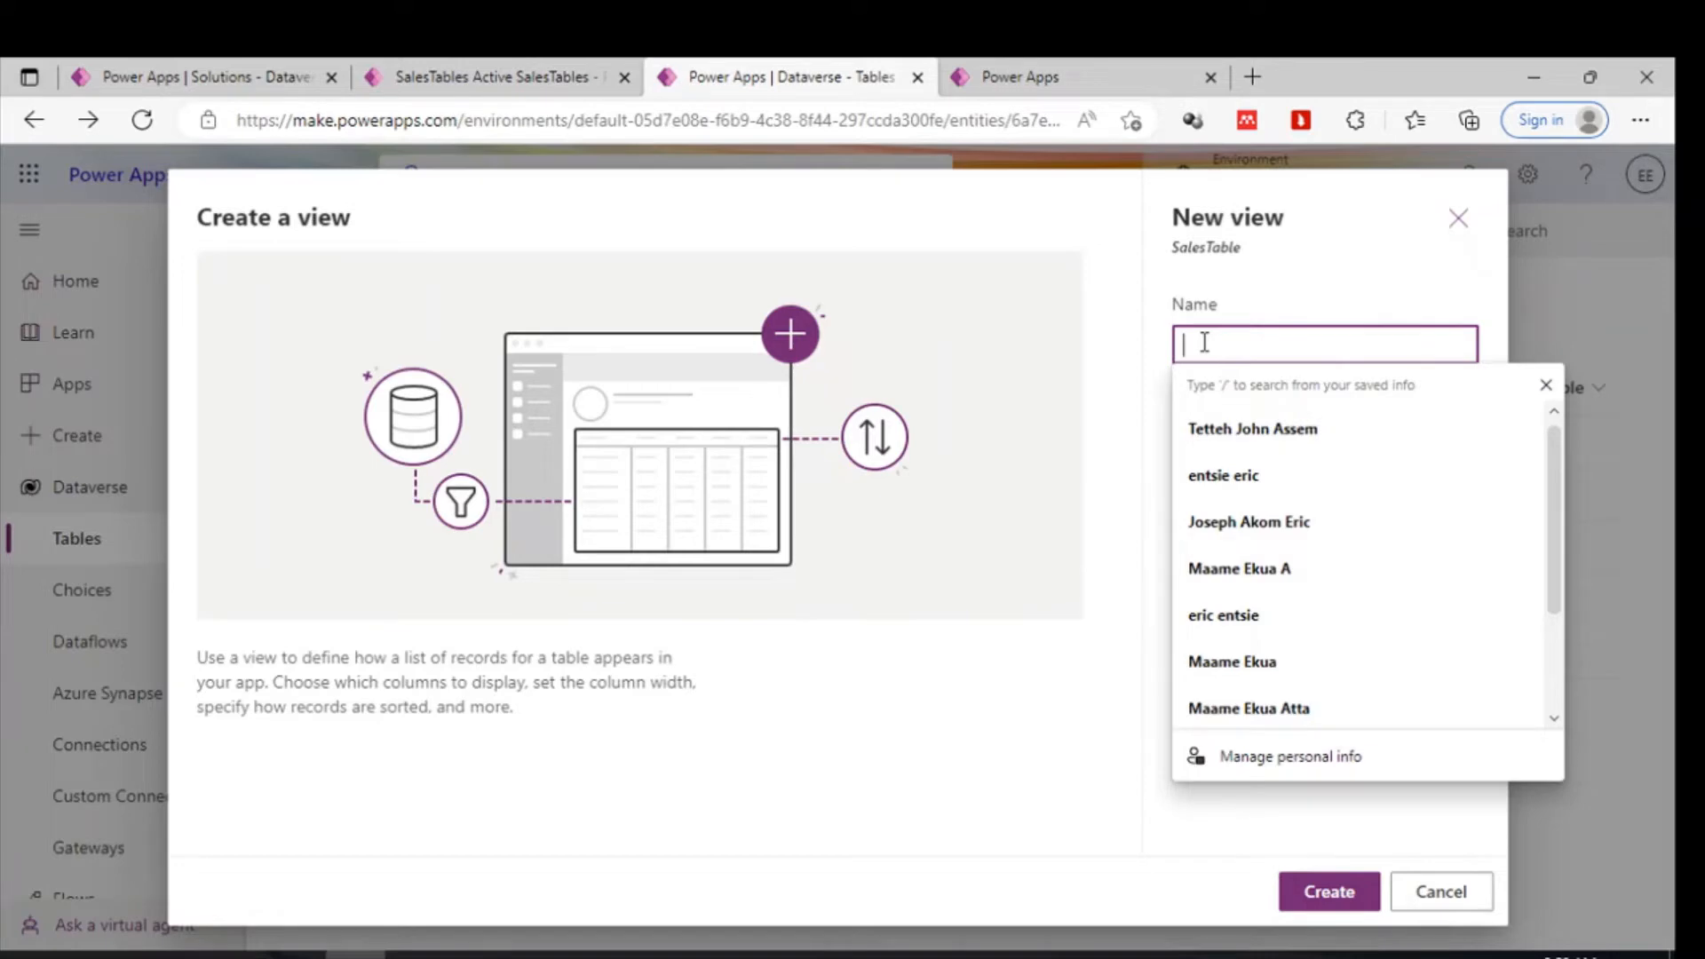
type("s")
key("BackSpace")
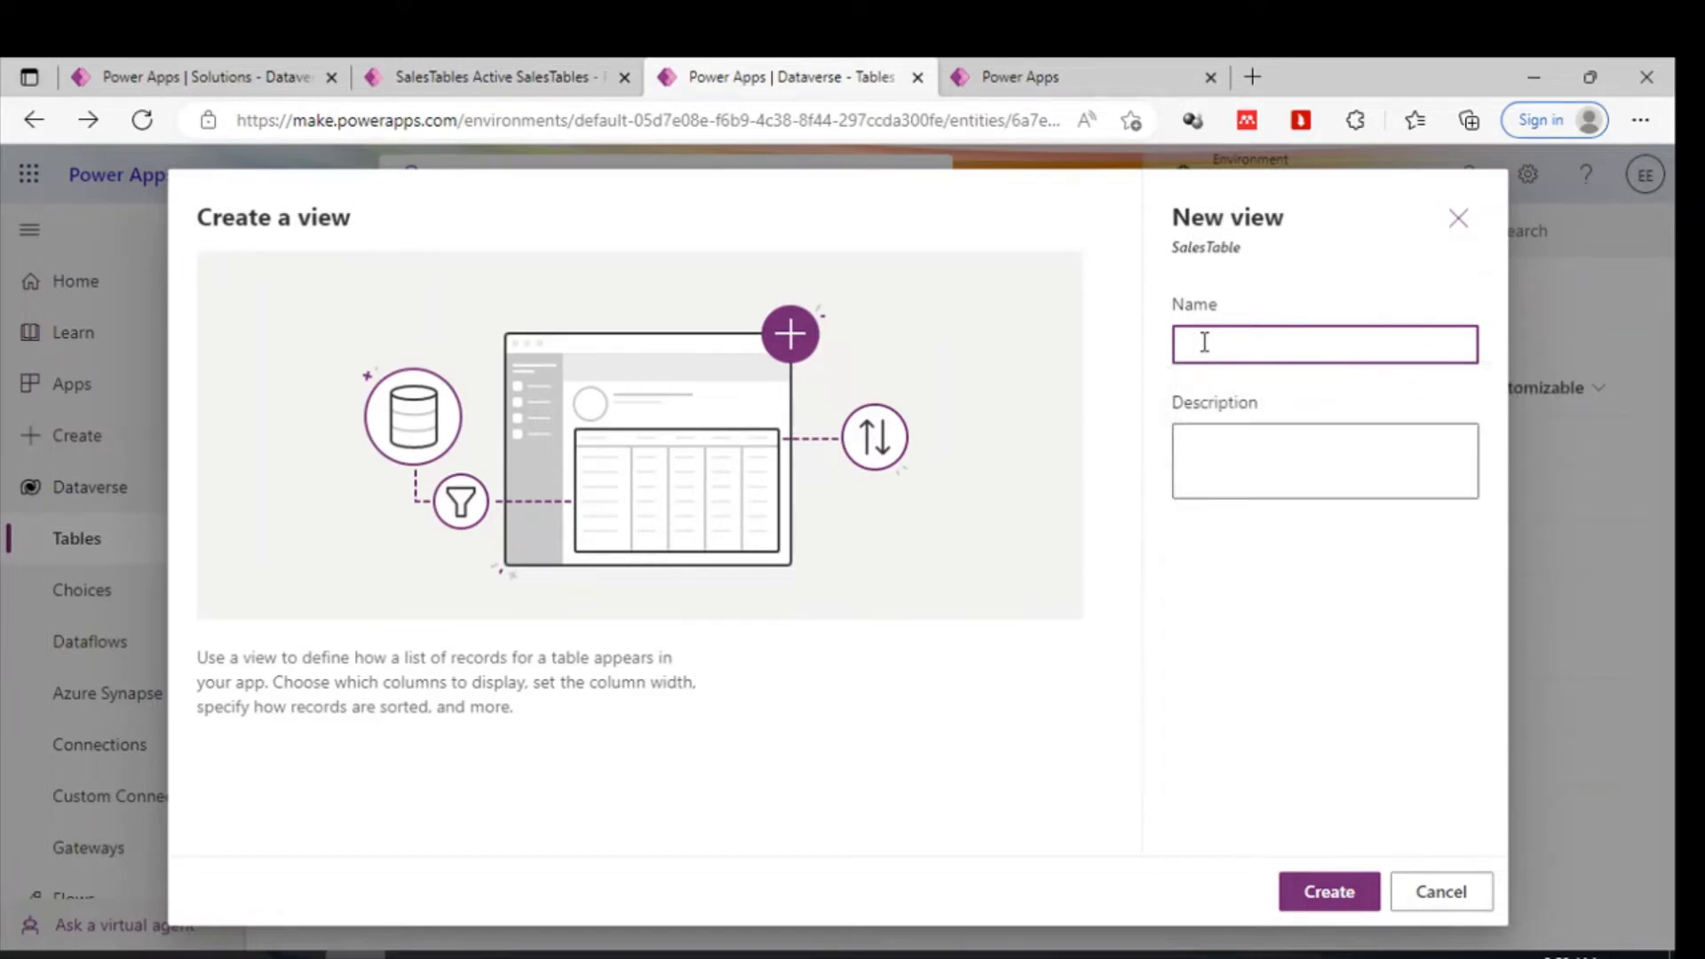
type("SalesViews3")
left_click(1333, 895)
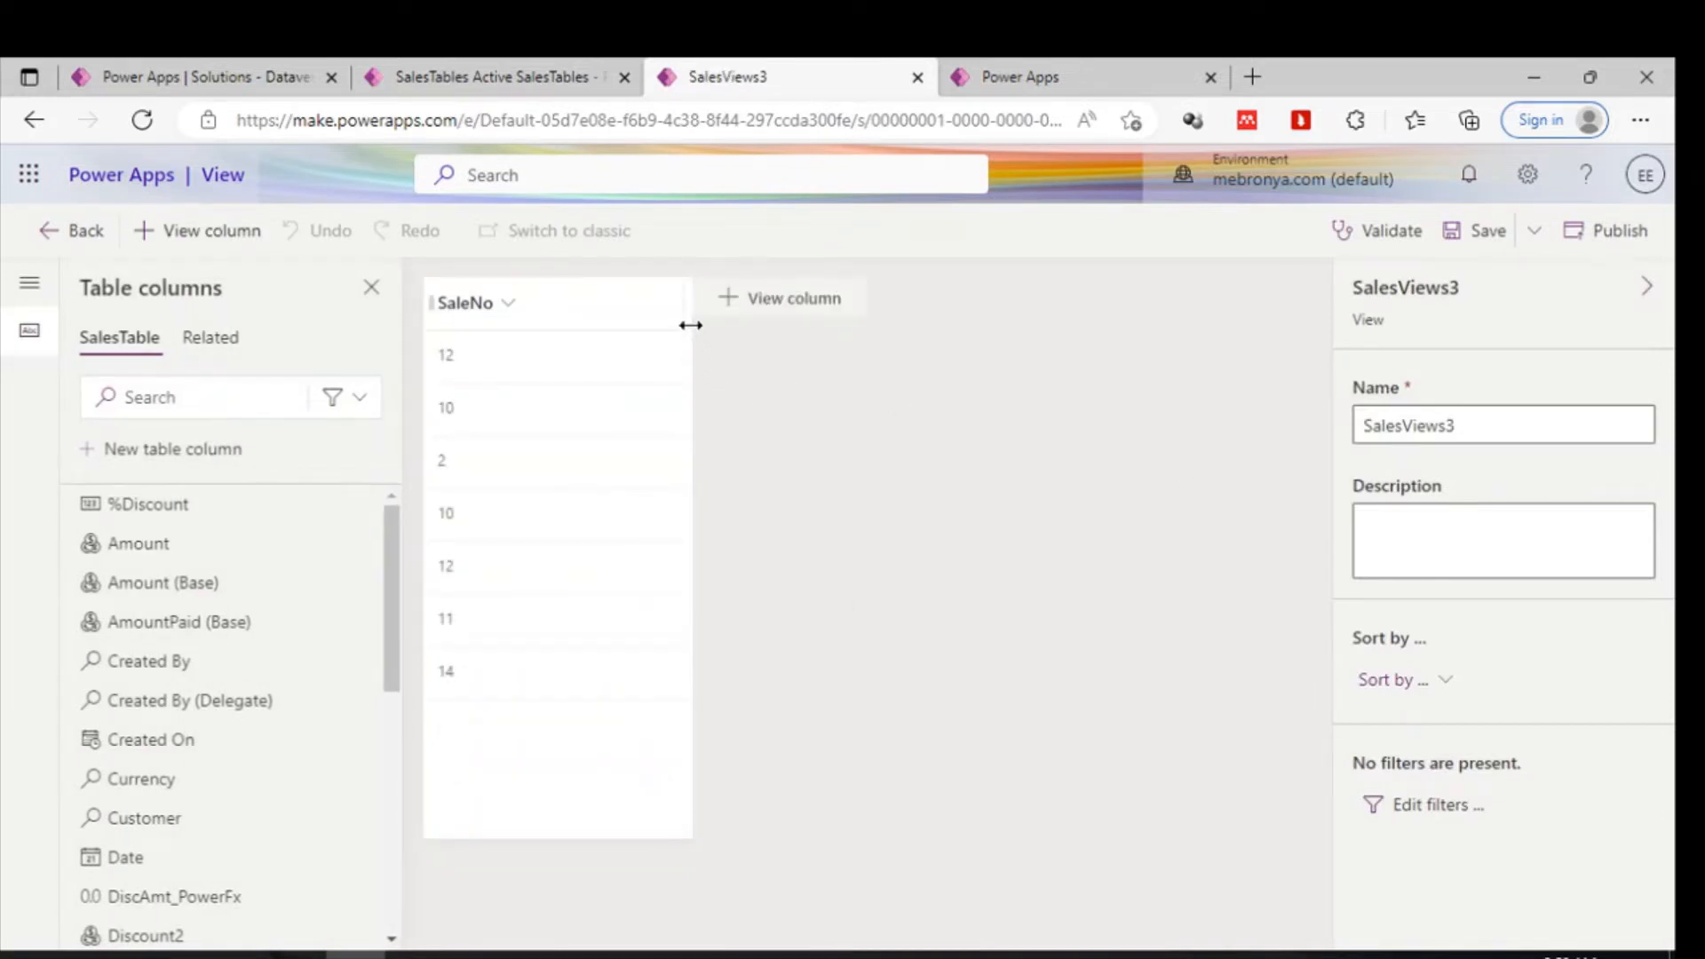
- Narrow the SaleNo column and add the Amount column to the new view
left_click_drag(690, 325, 581, 329)
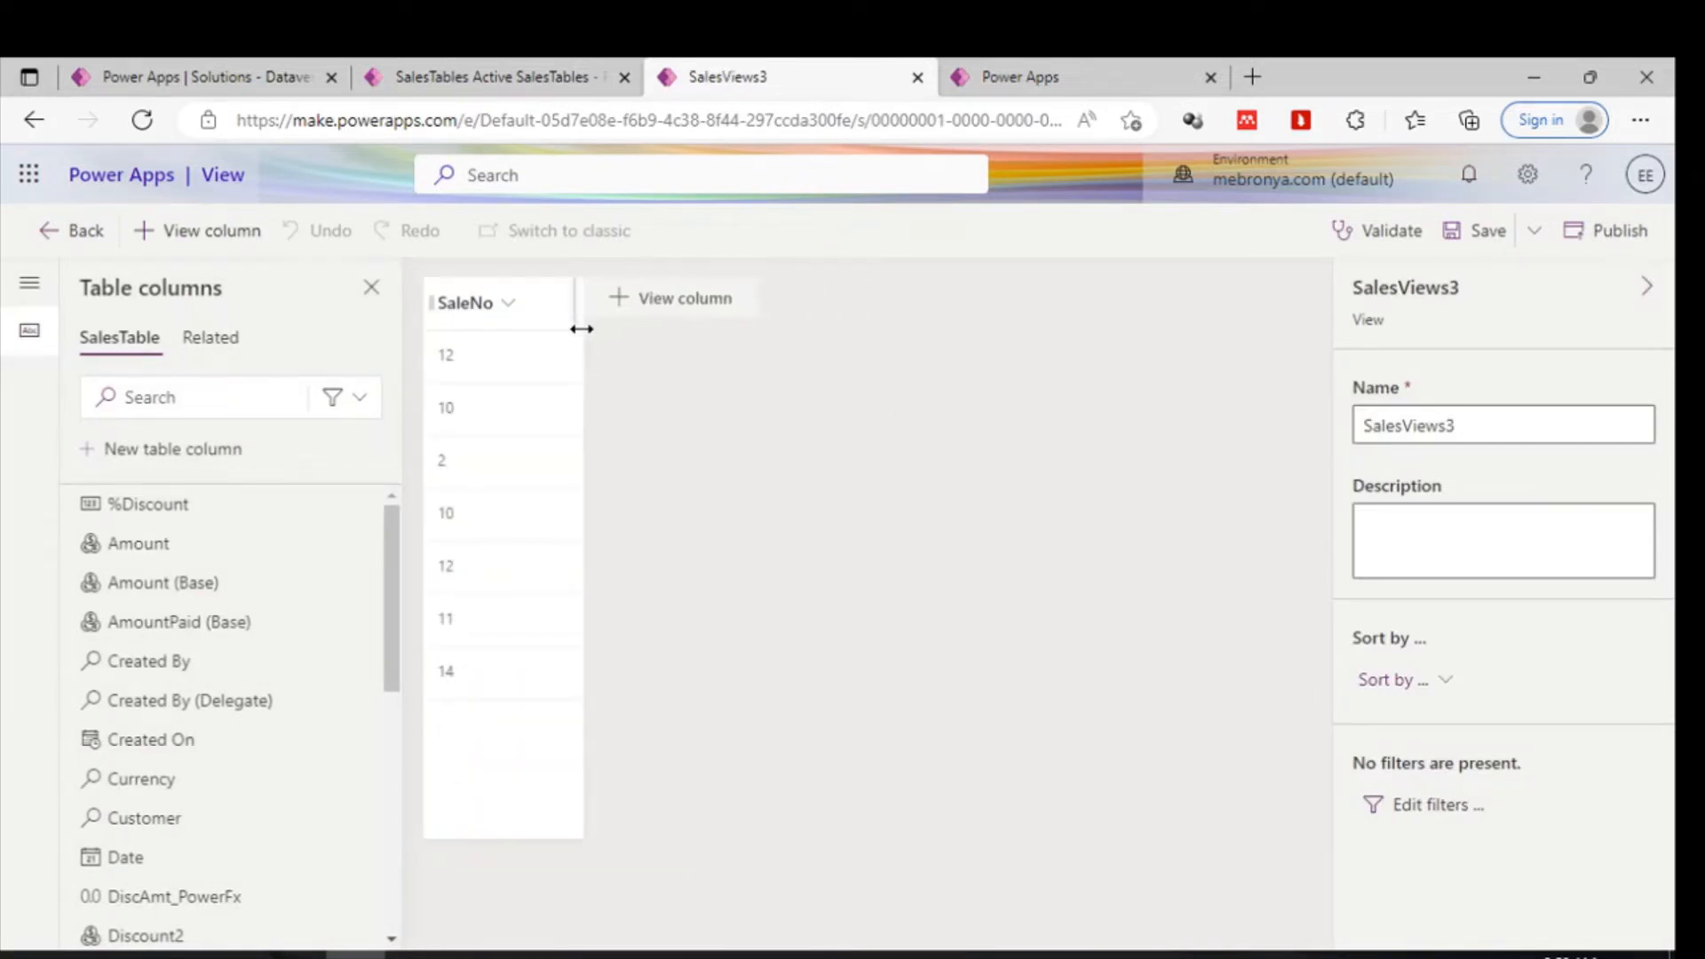
scroll(135, 649, "down", 3)
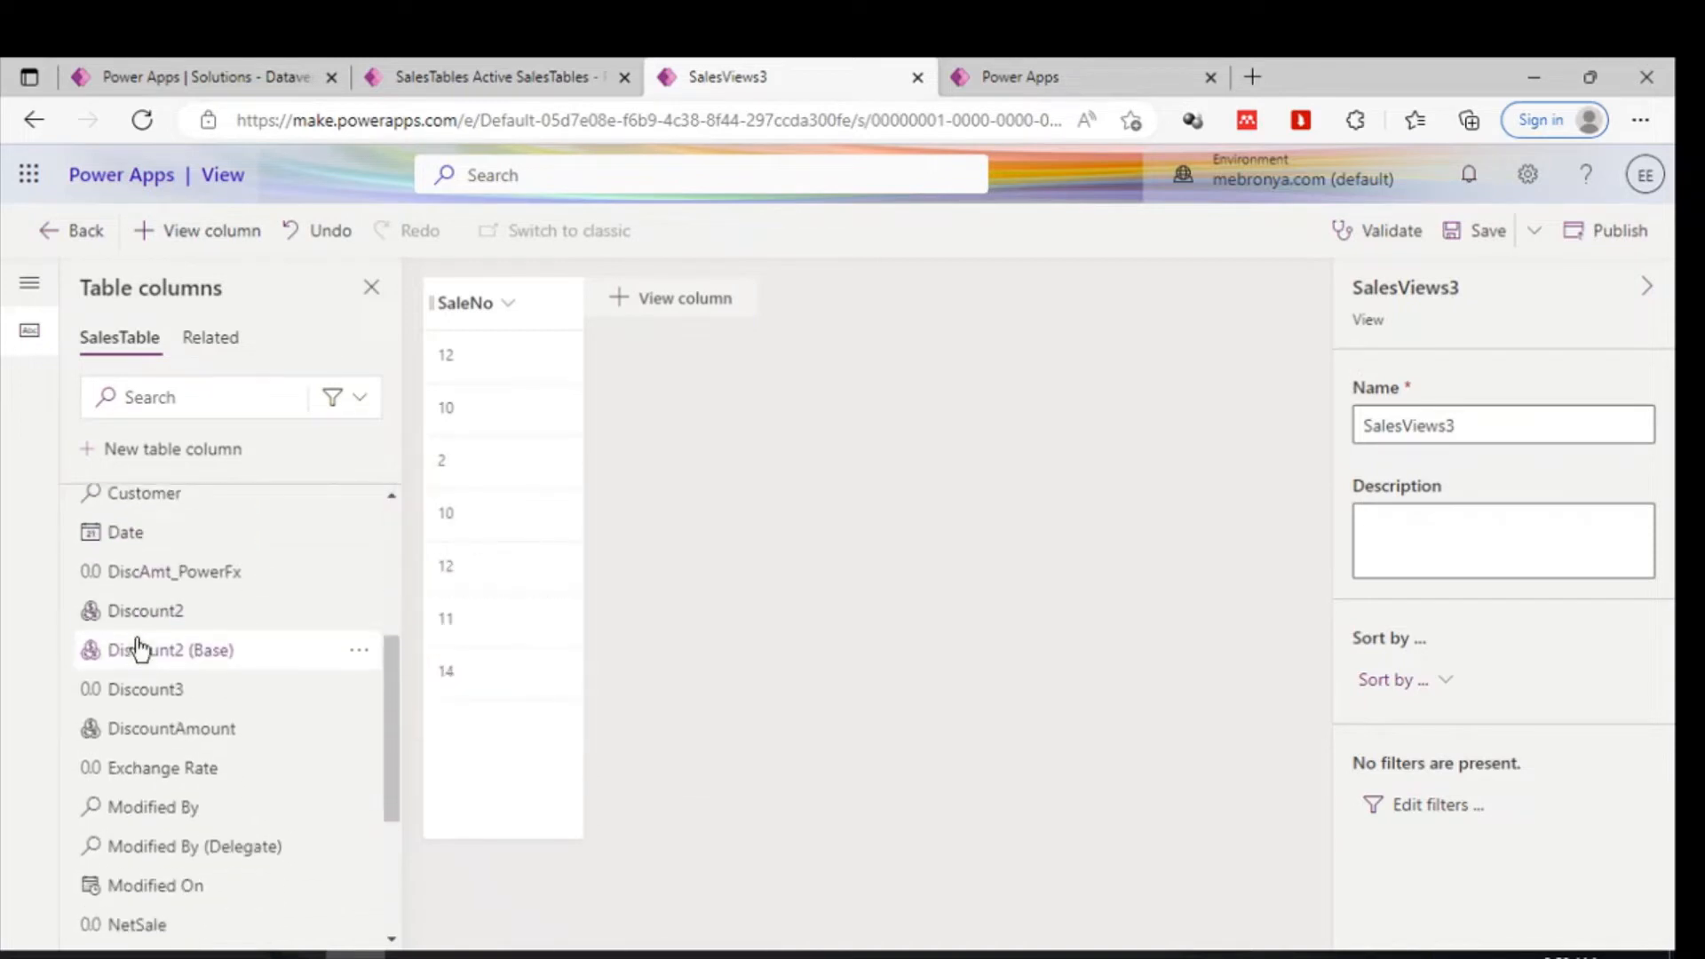
scroll(137, 648, "down", 3)
scroll(138, 648, "up", 6)
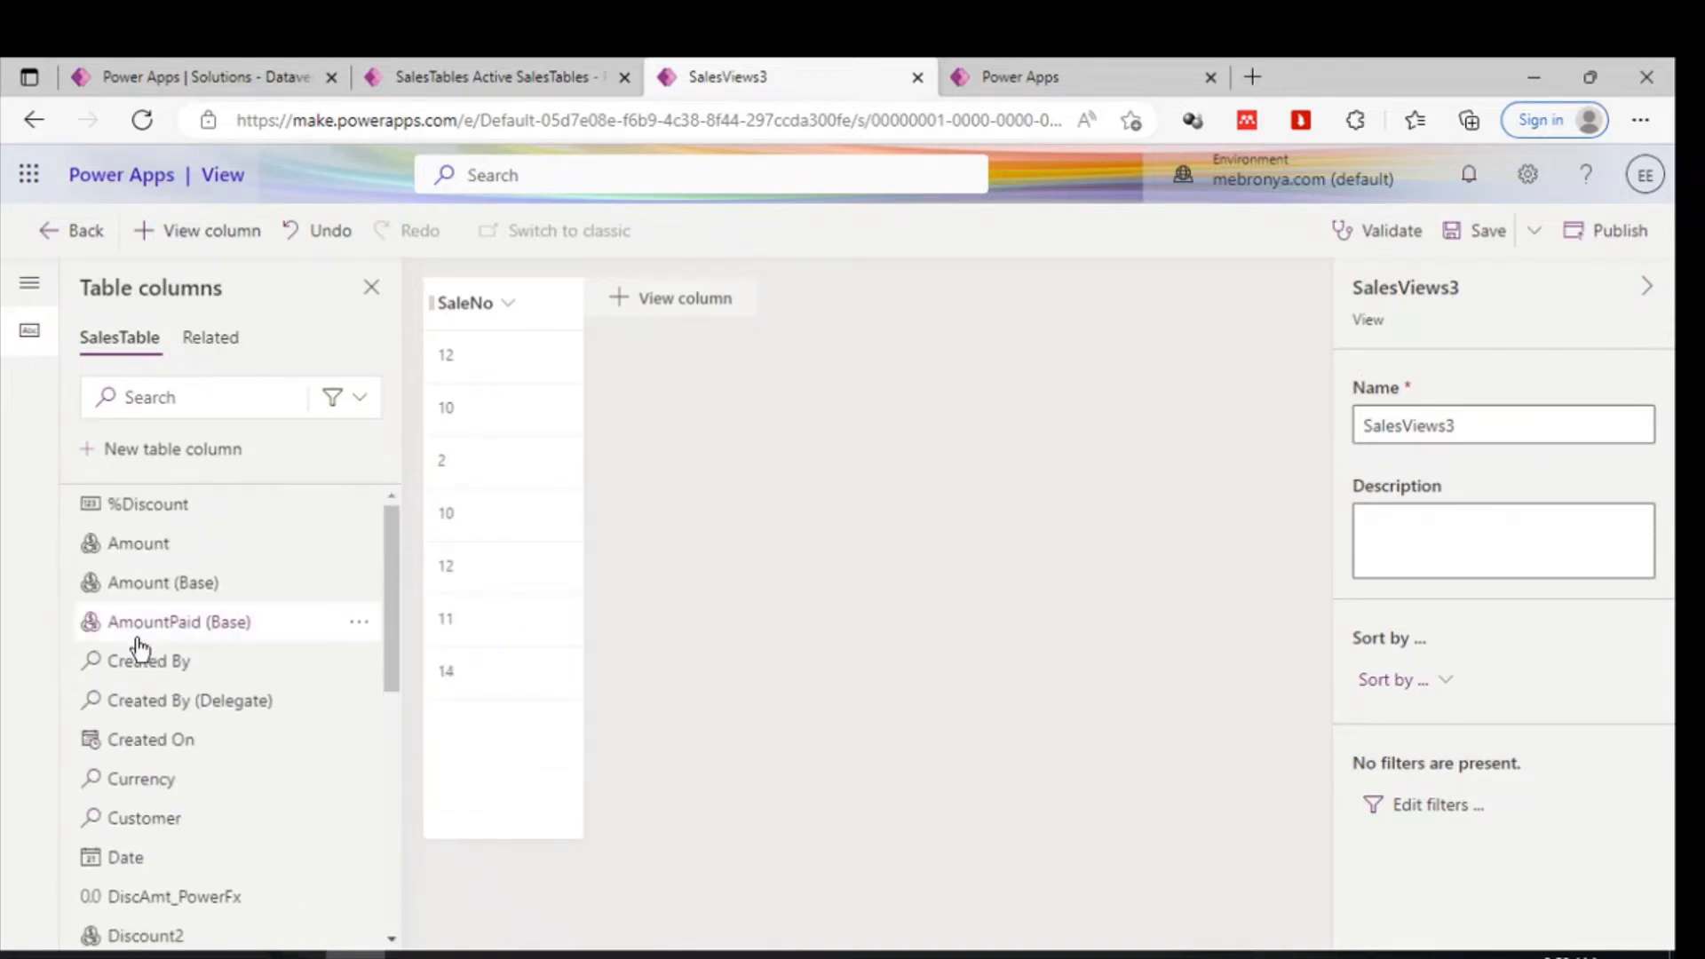
mouse_move(138, 641)
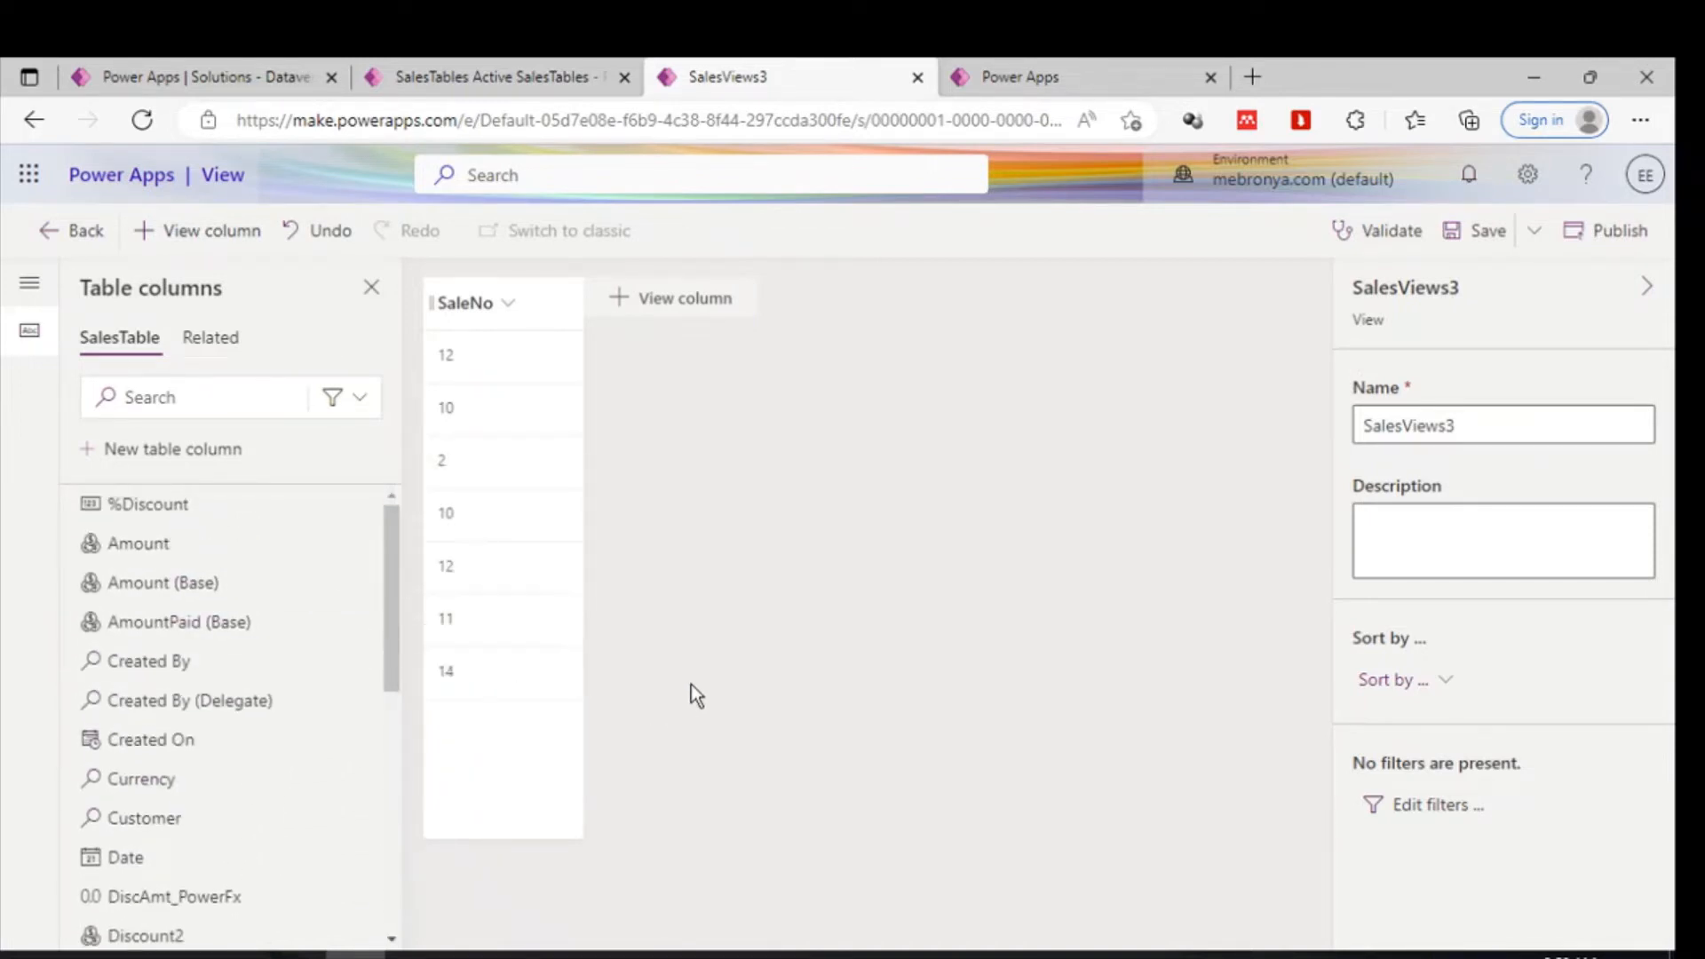
mouse_move(184, 548)
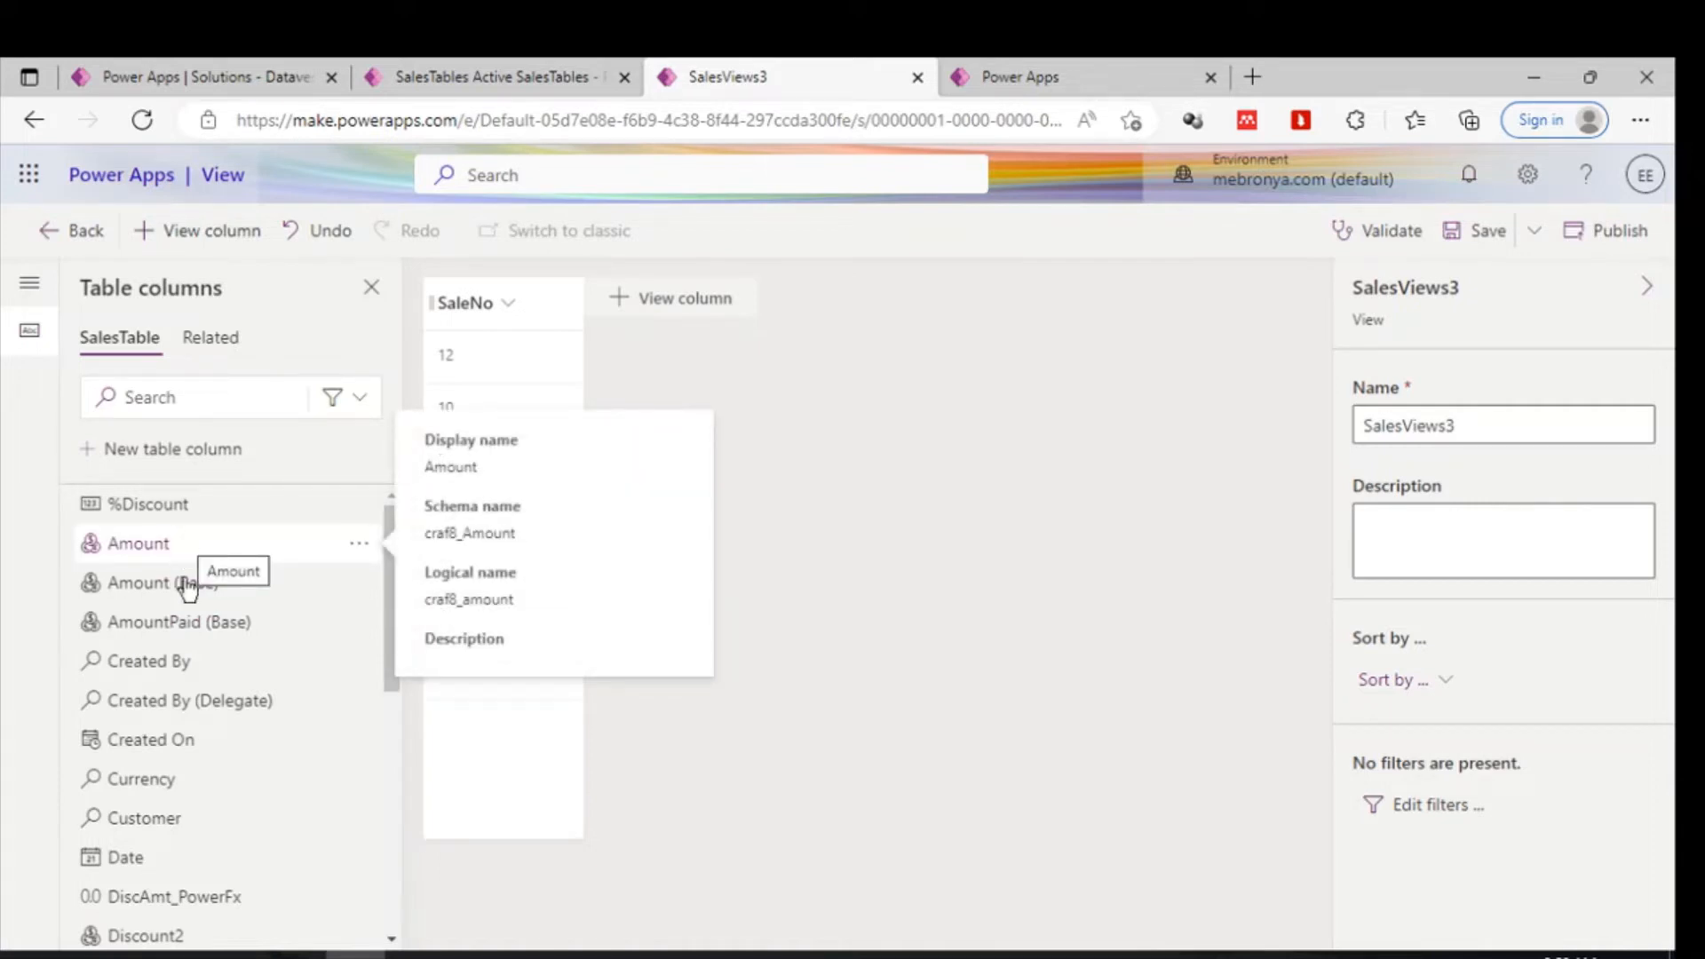
left_click(155, 546)
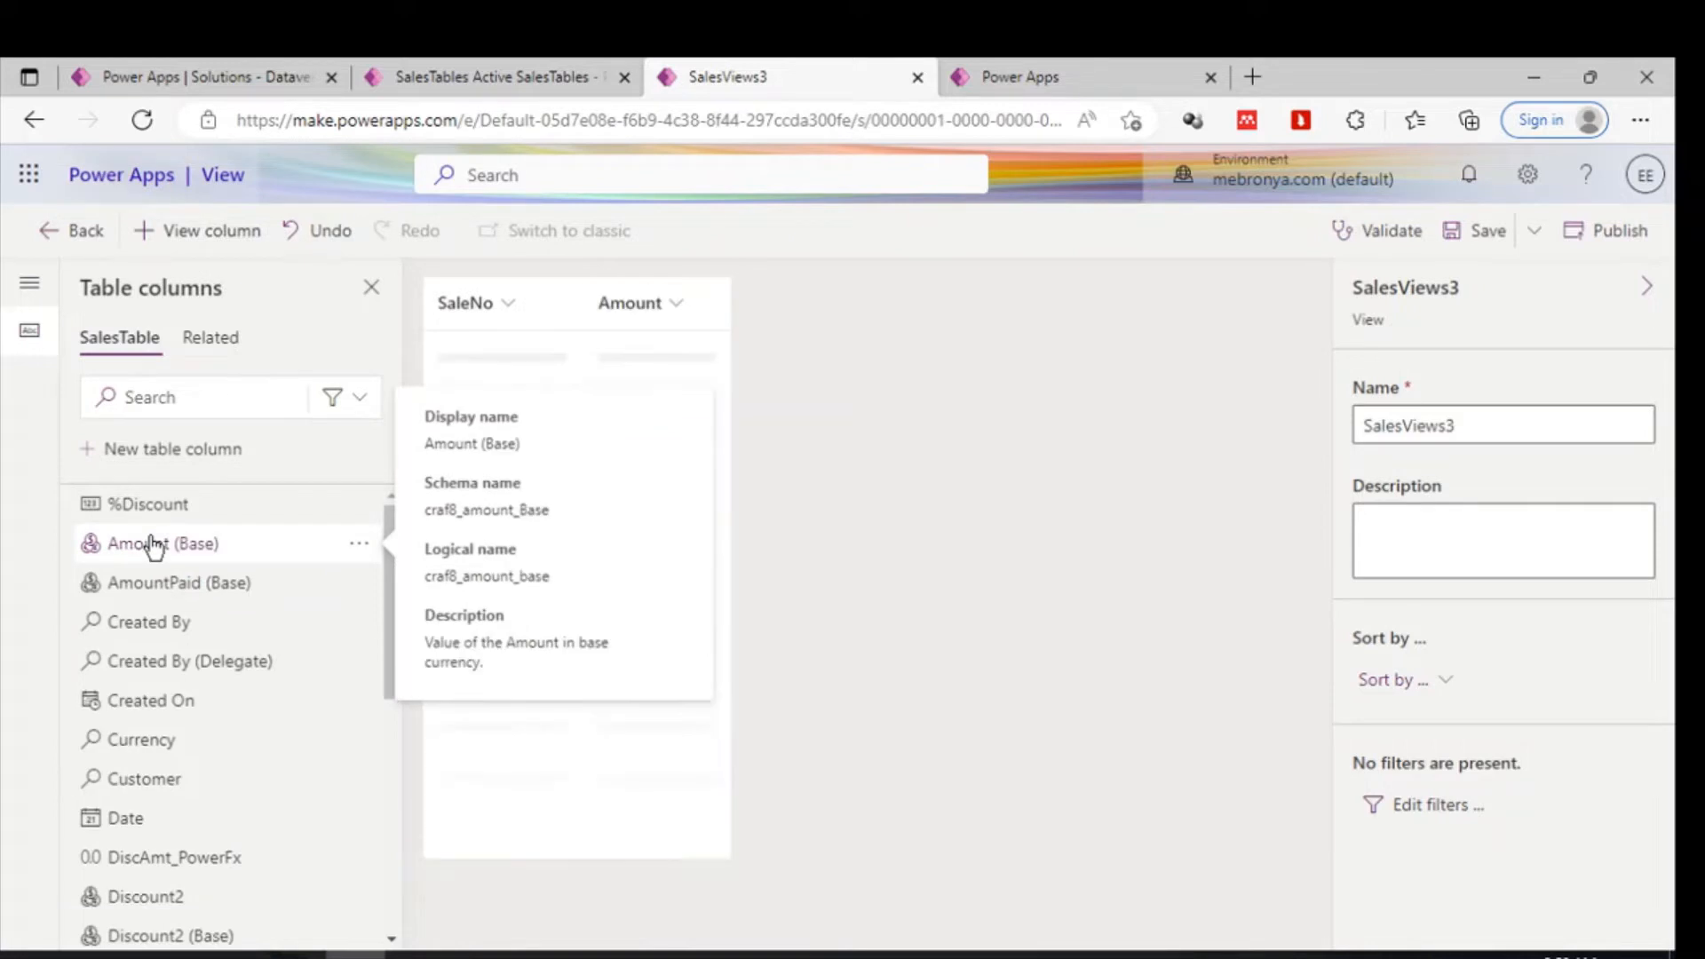
- Add the Date and NetSale columns to the view
mouse_move(270, 751)
scroll(269, 751, "down", 1)
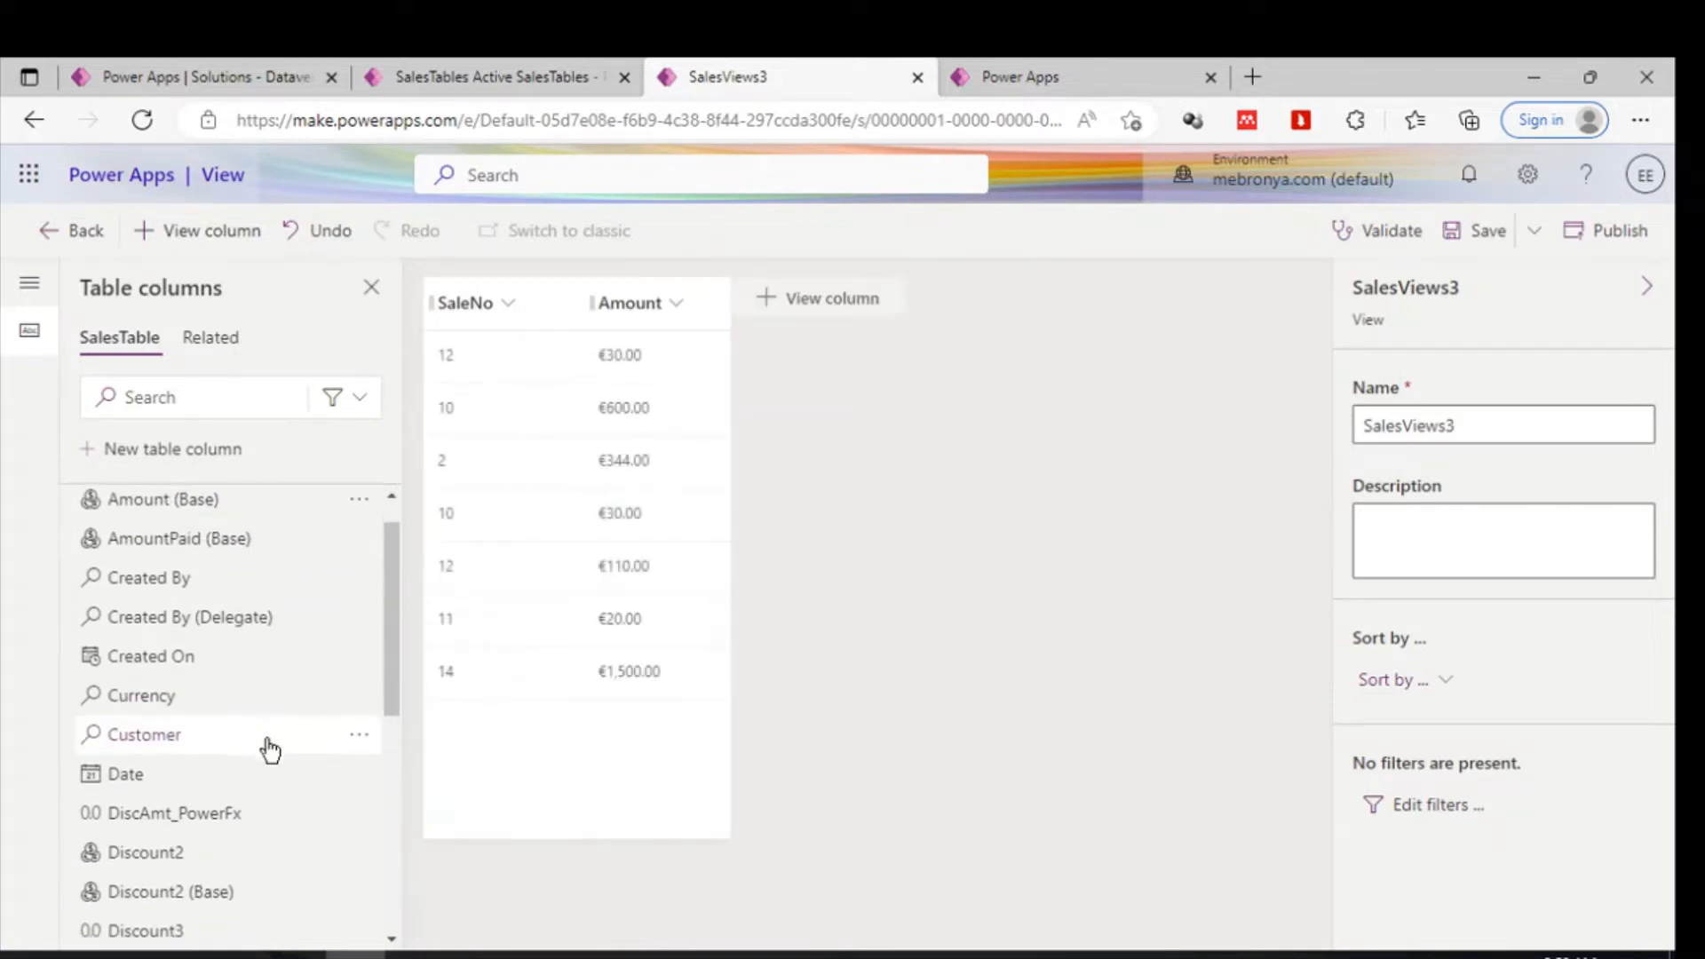
mouse_move(202, 734)
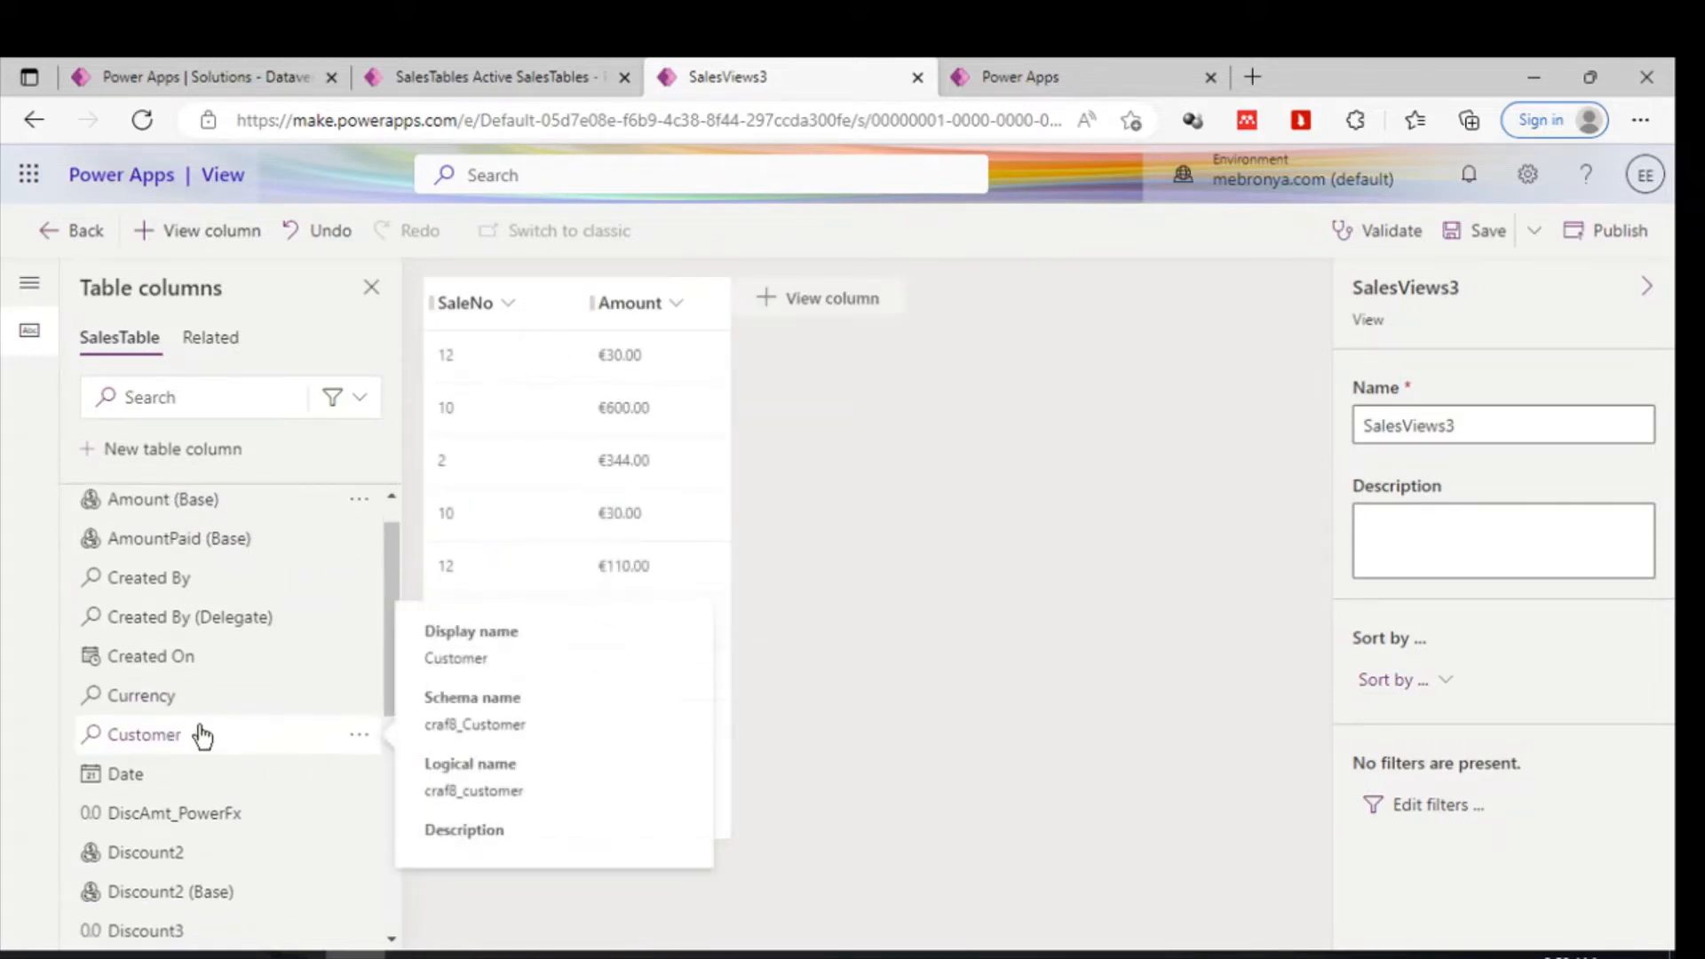
left_click(159, 774)
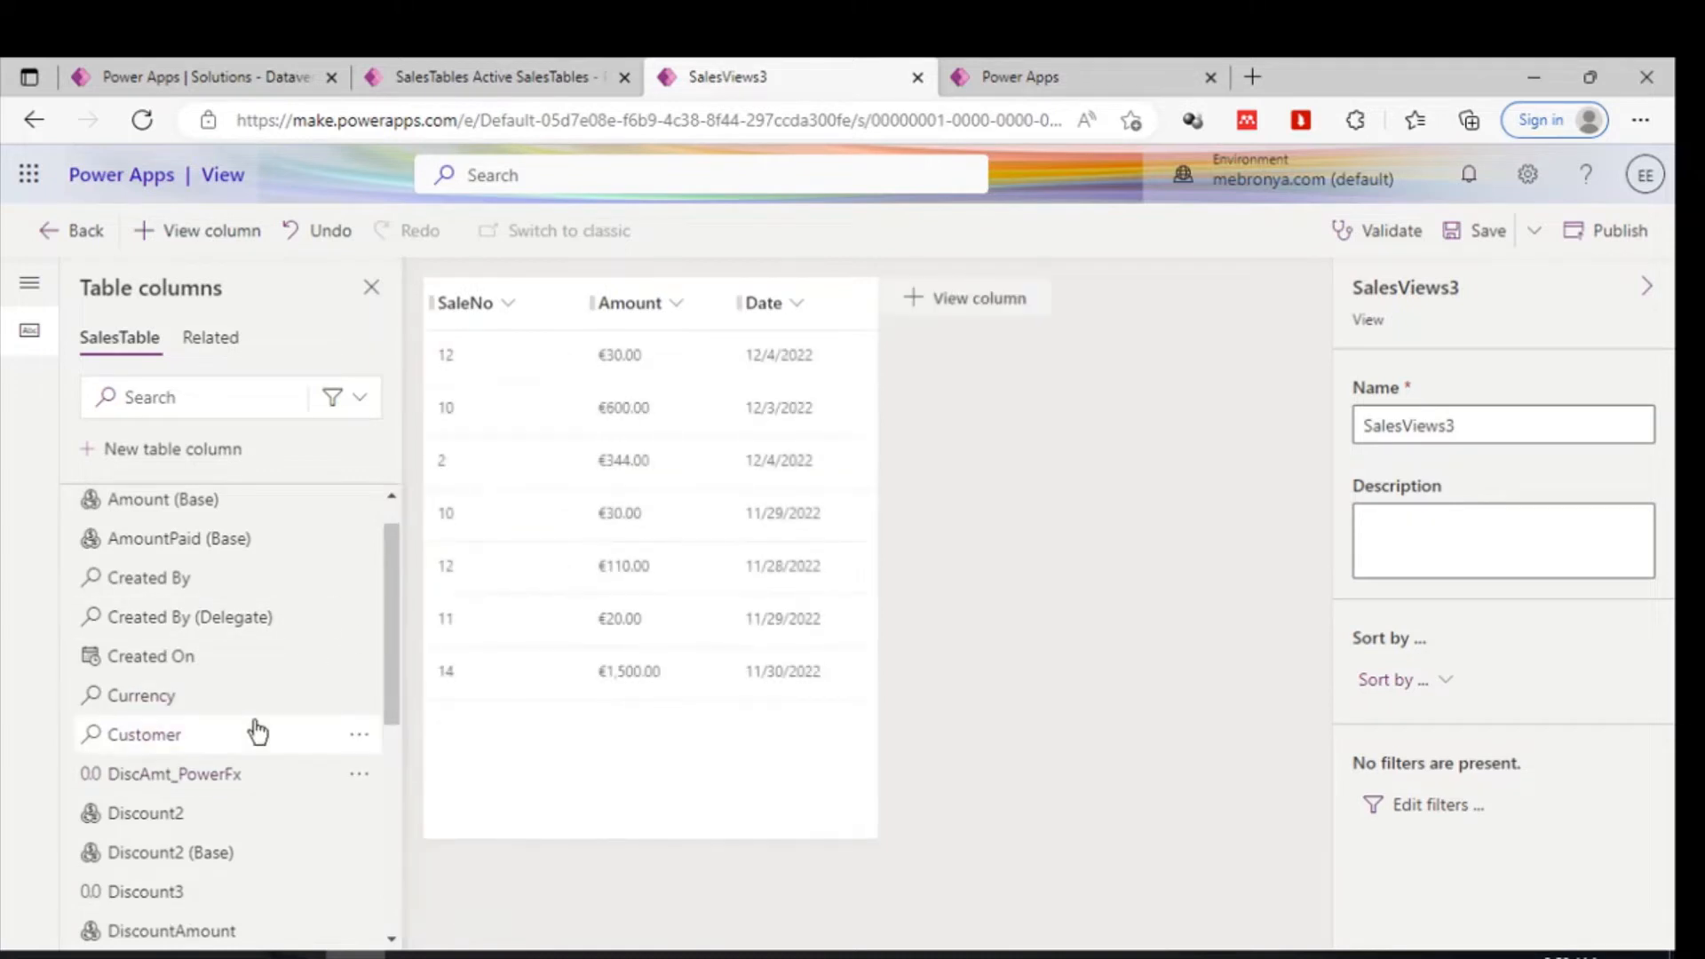
scroll(255, 727, "down", 5)
mouse_move(258, 731)
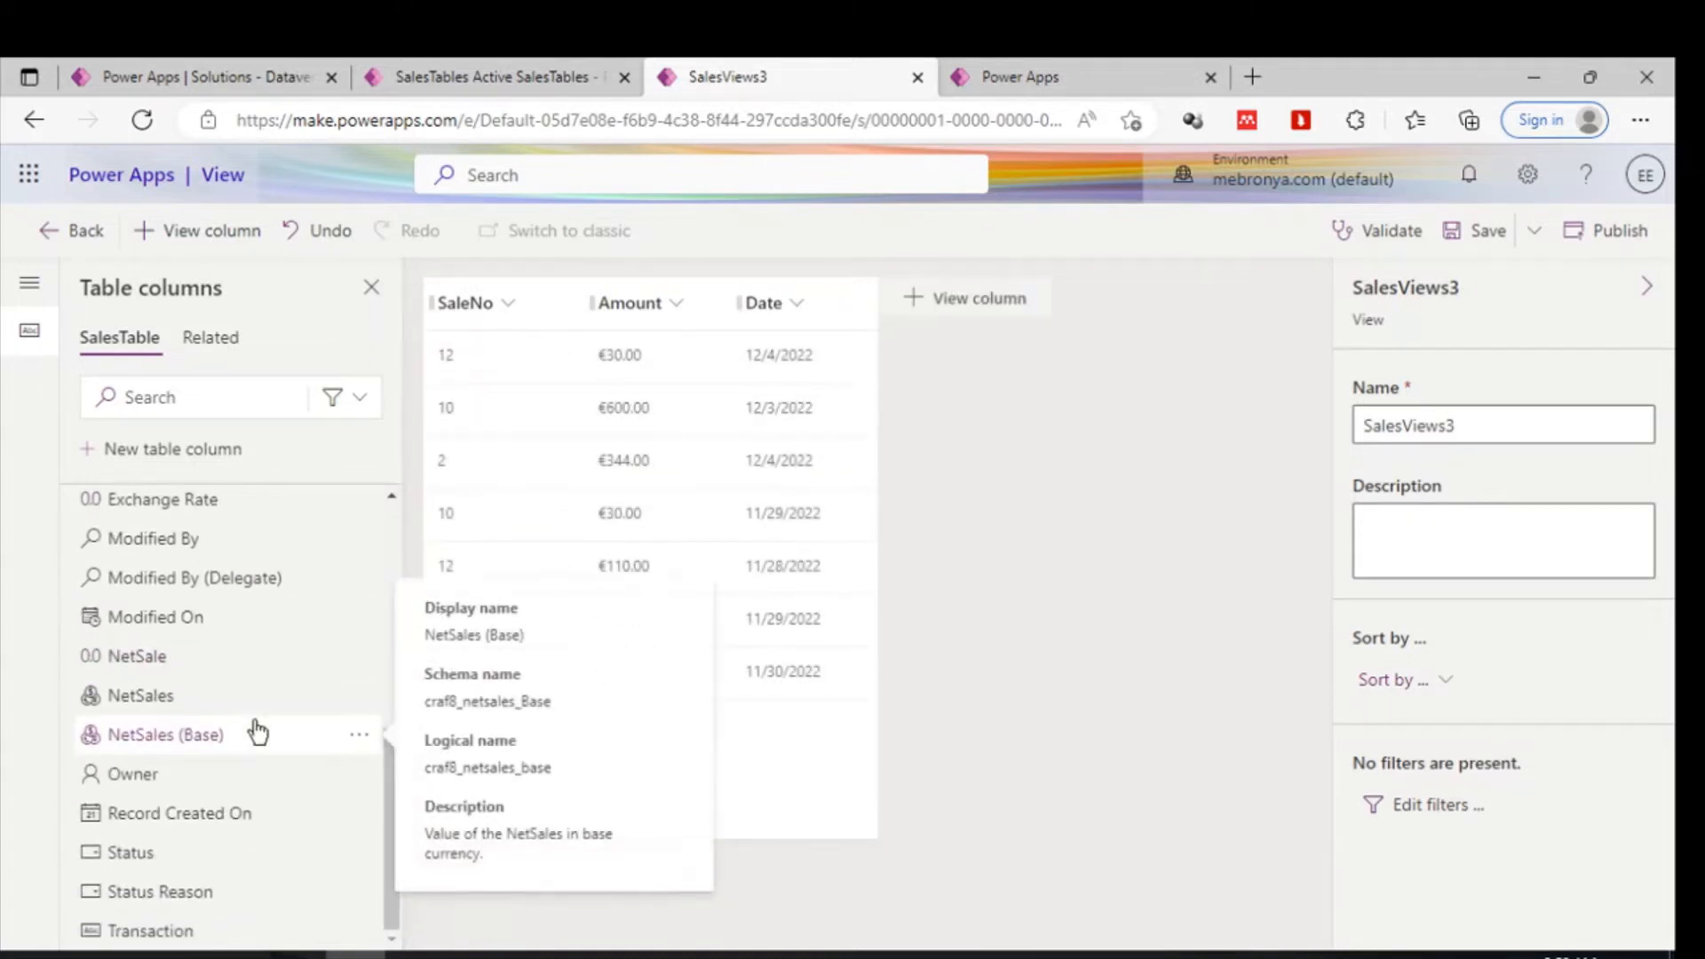
left_click(138, 662)
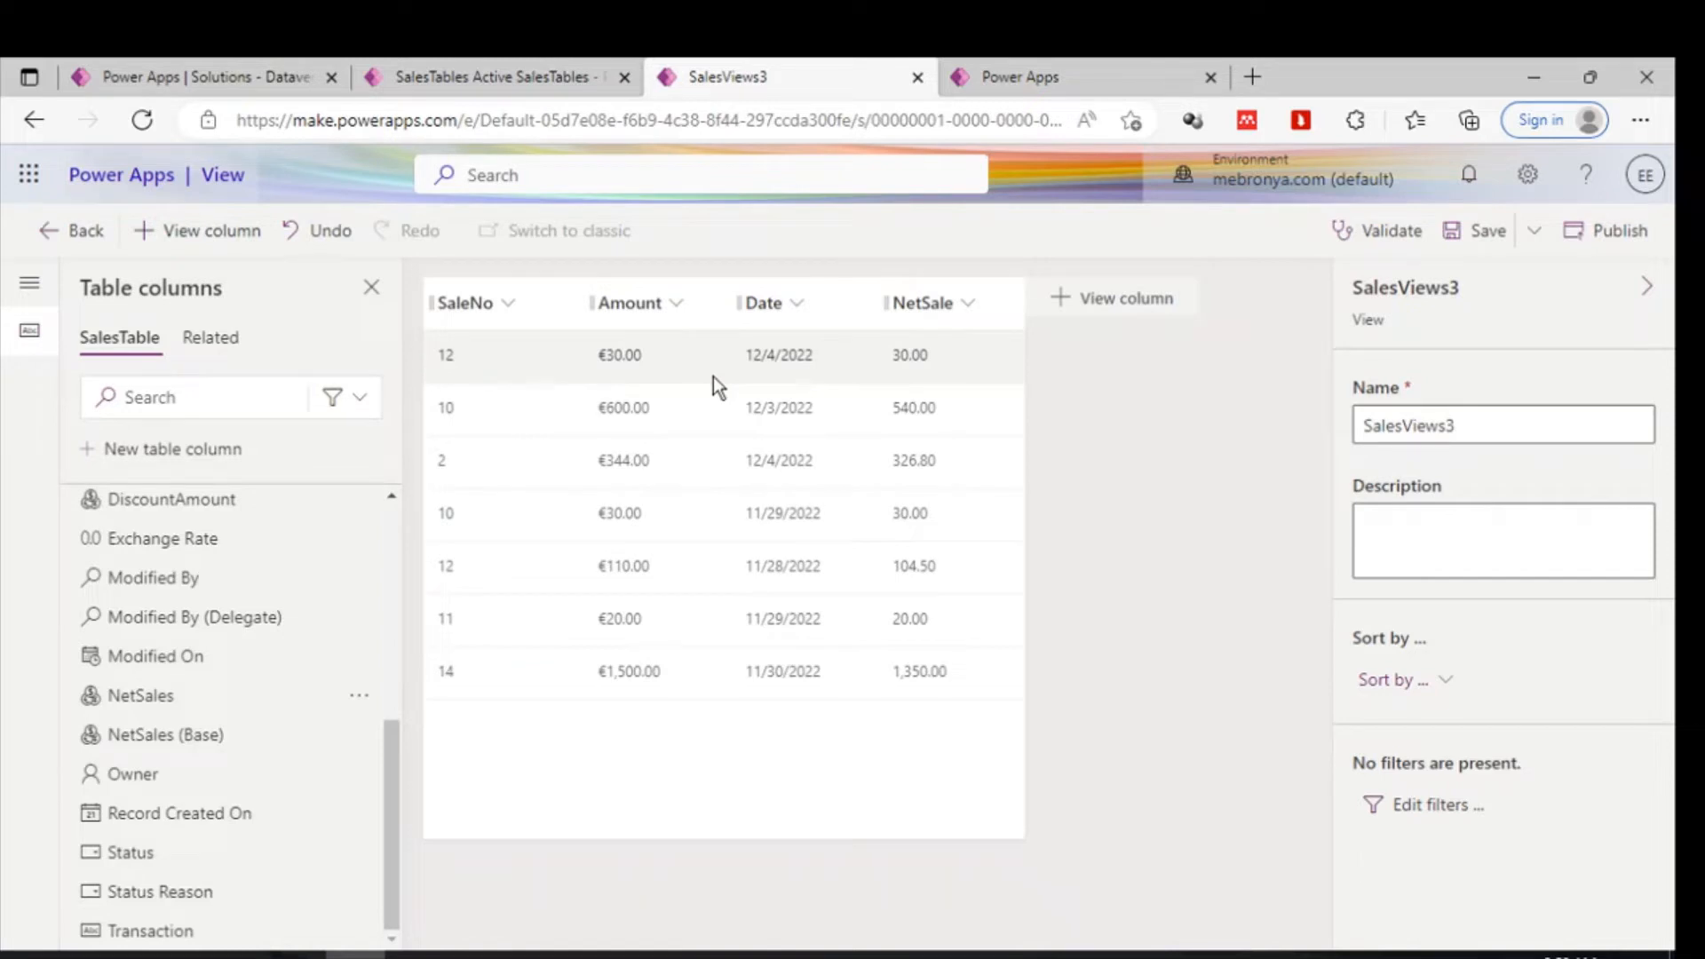
- Switch through the open browser tabs for the model-driven app, the new view, the canvas app and the solution
left_click(445, 58)
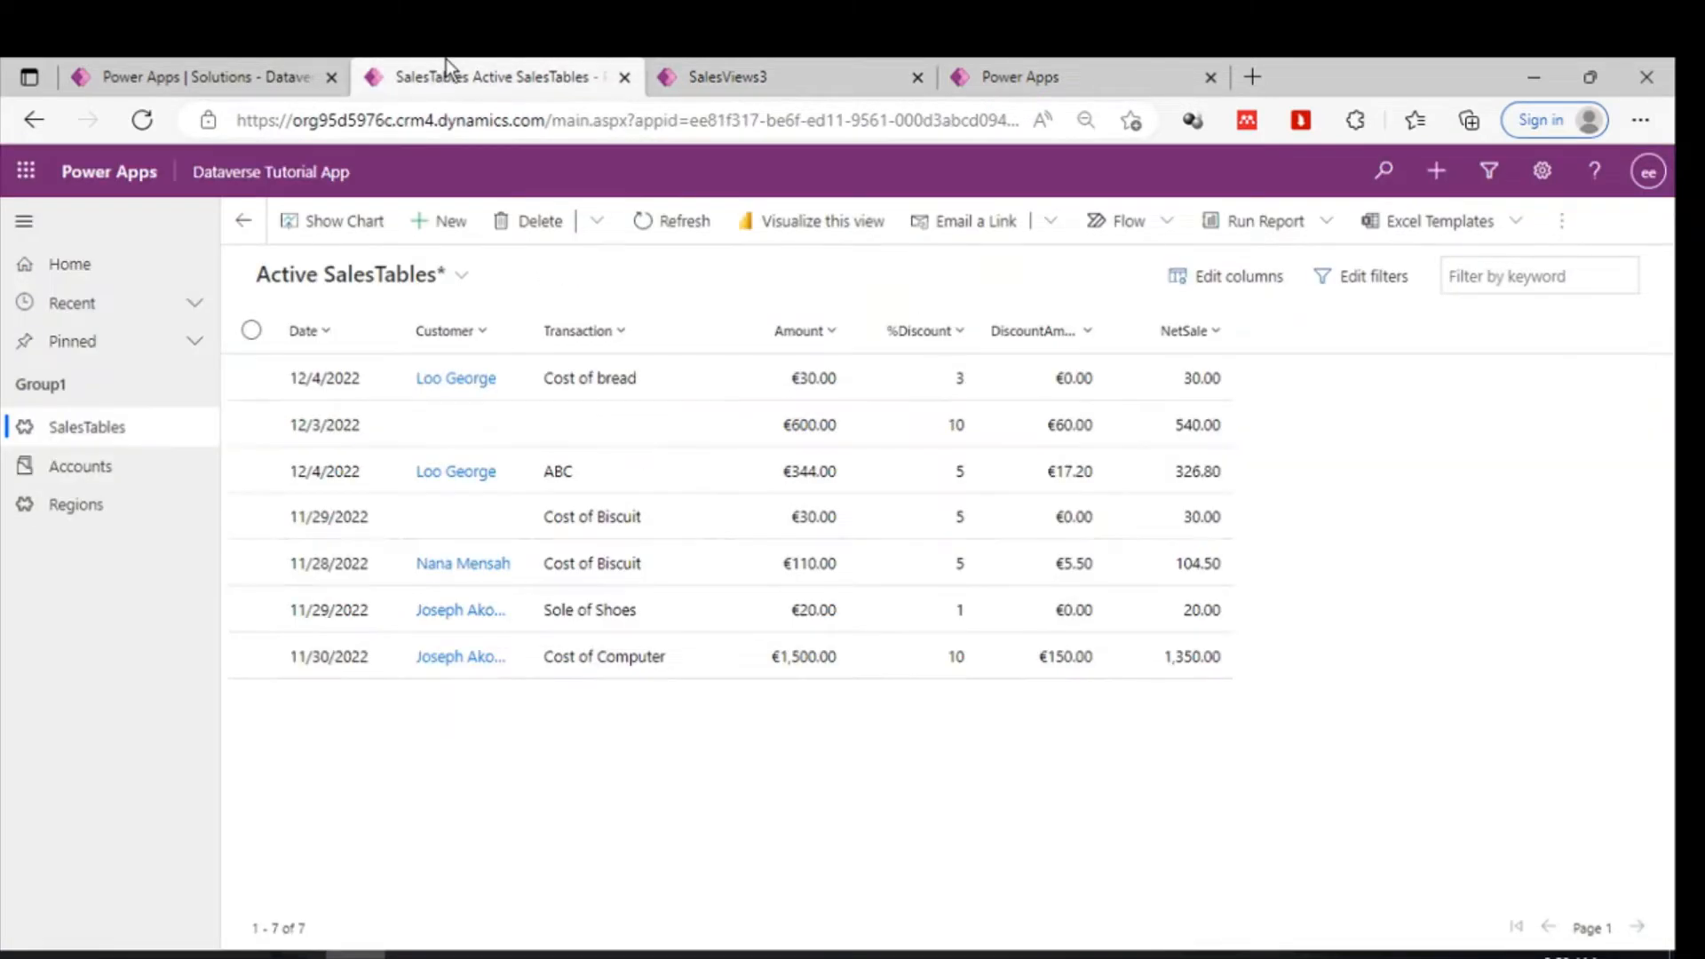
left_click(860, 58)
left_click(1074, 59)
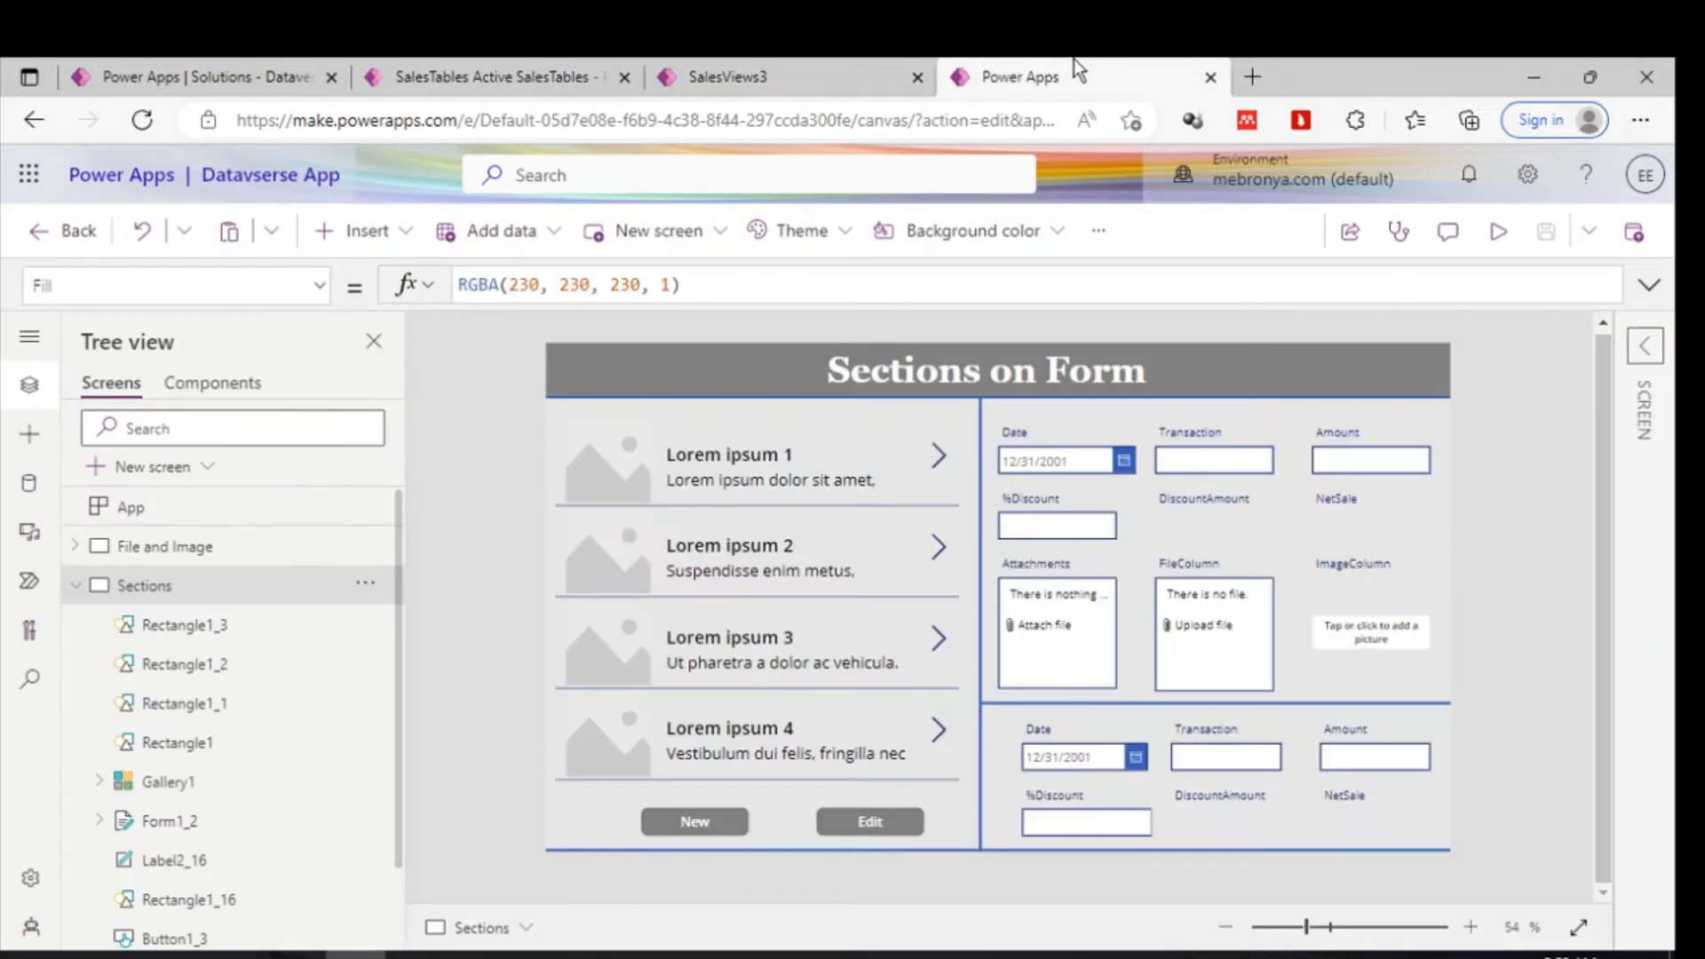
left_click(279, 62)
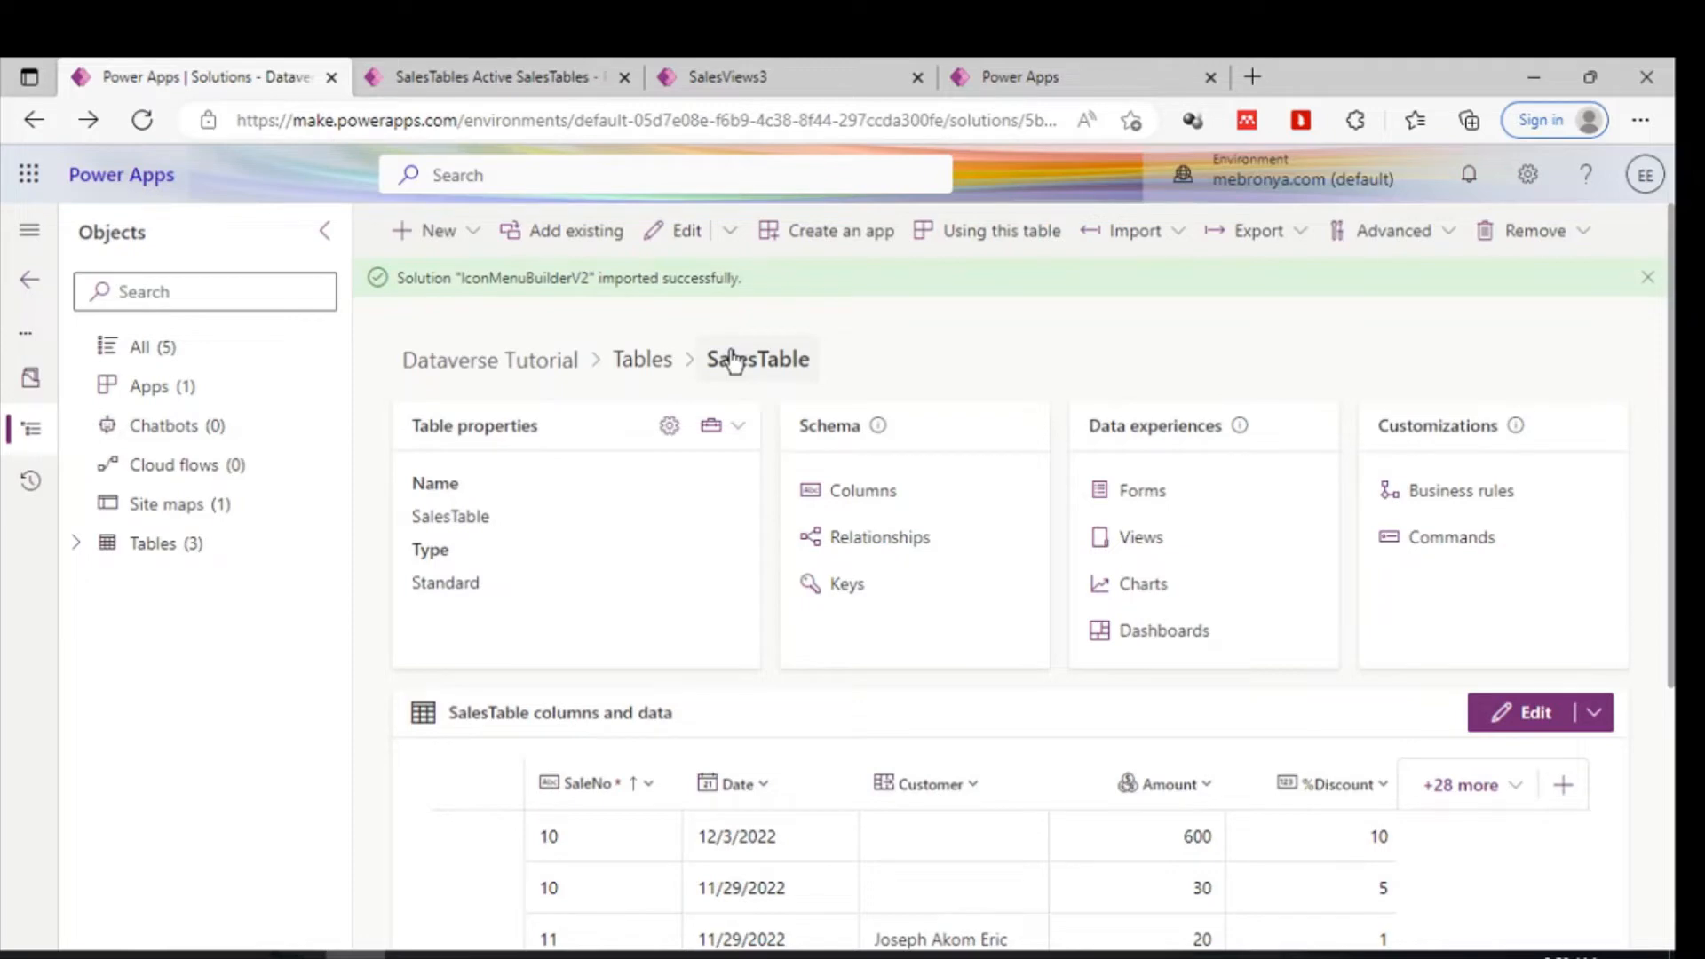
- Browse the SalesTable relationships and the Regions and Account tables and their data in the solution
left_click(902, 555)
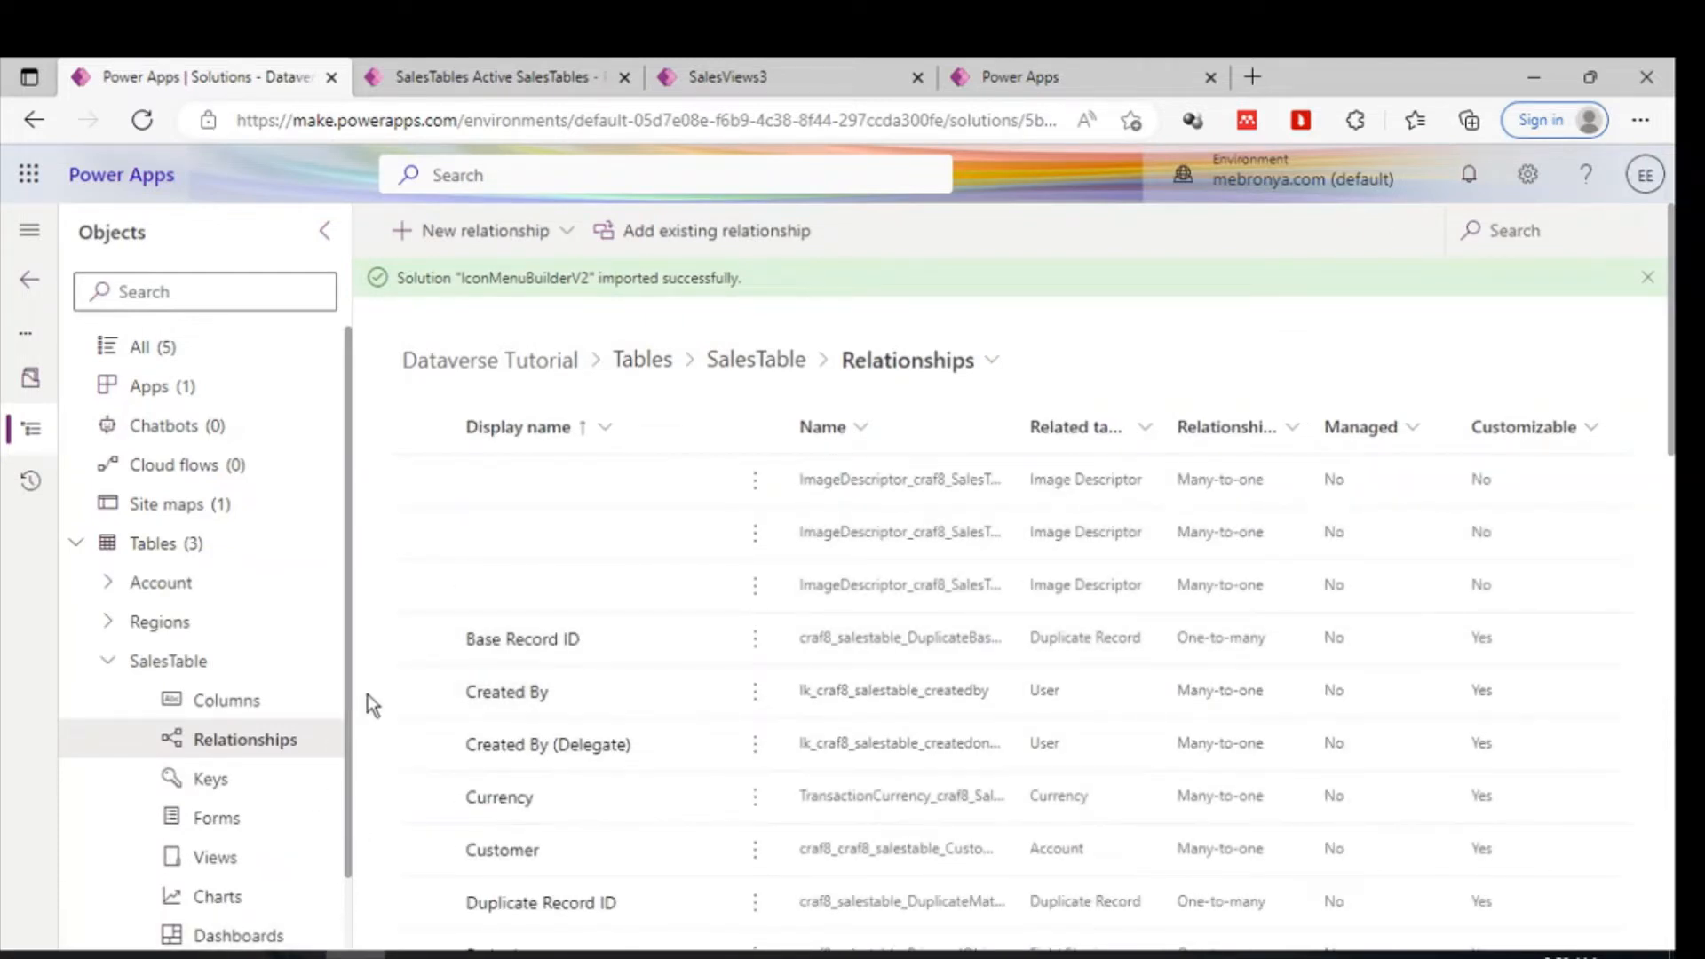
left_click(165, 633)
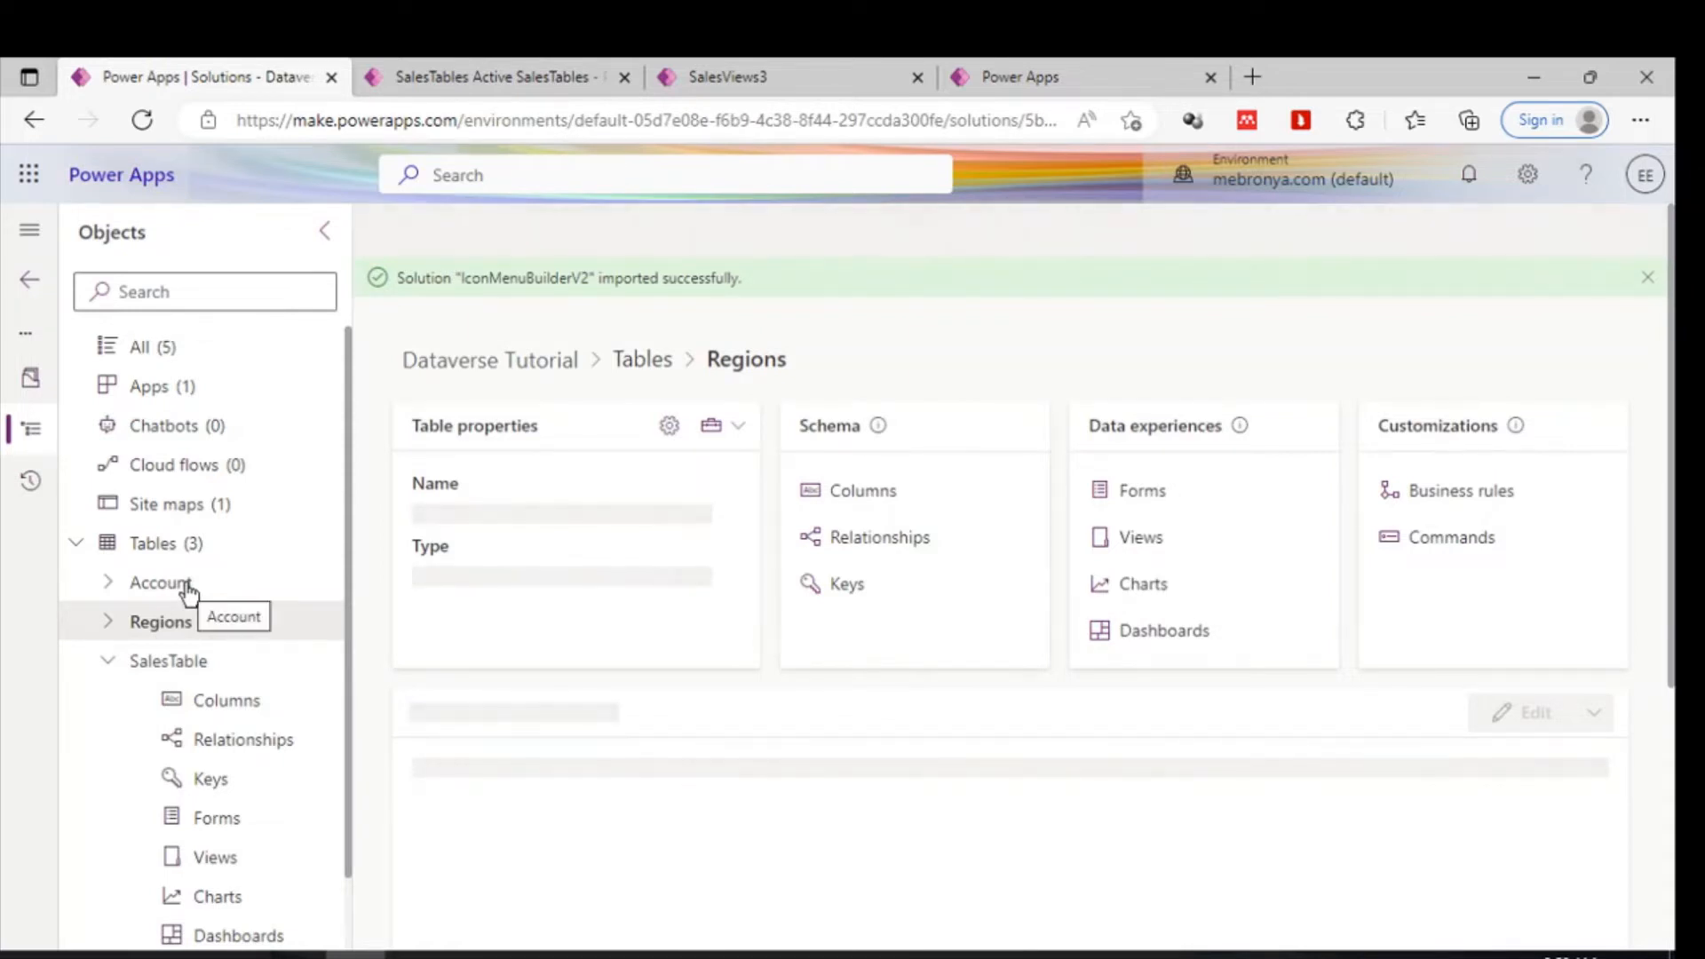
left_click(188, 591)
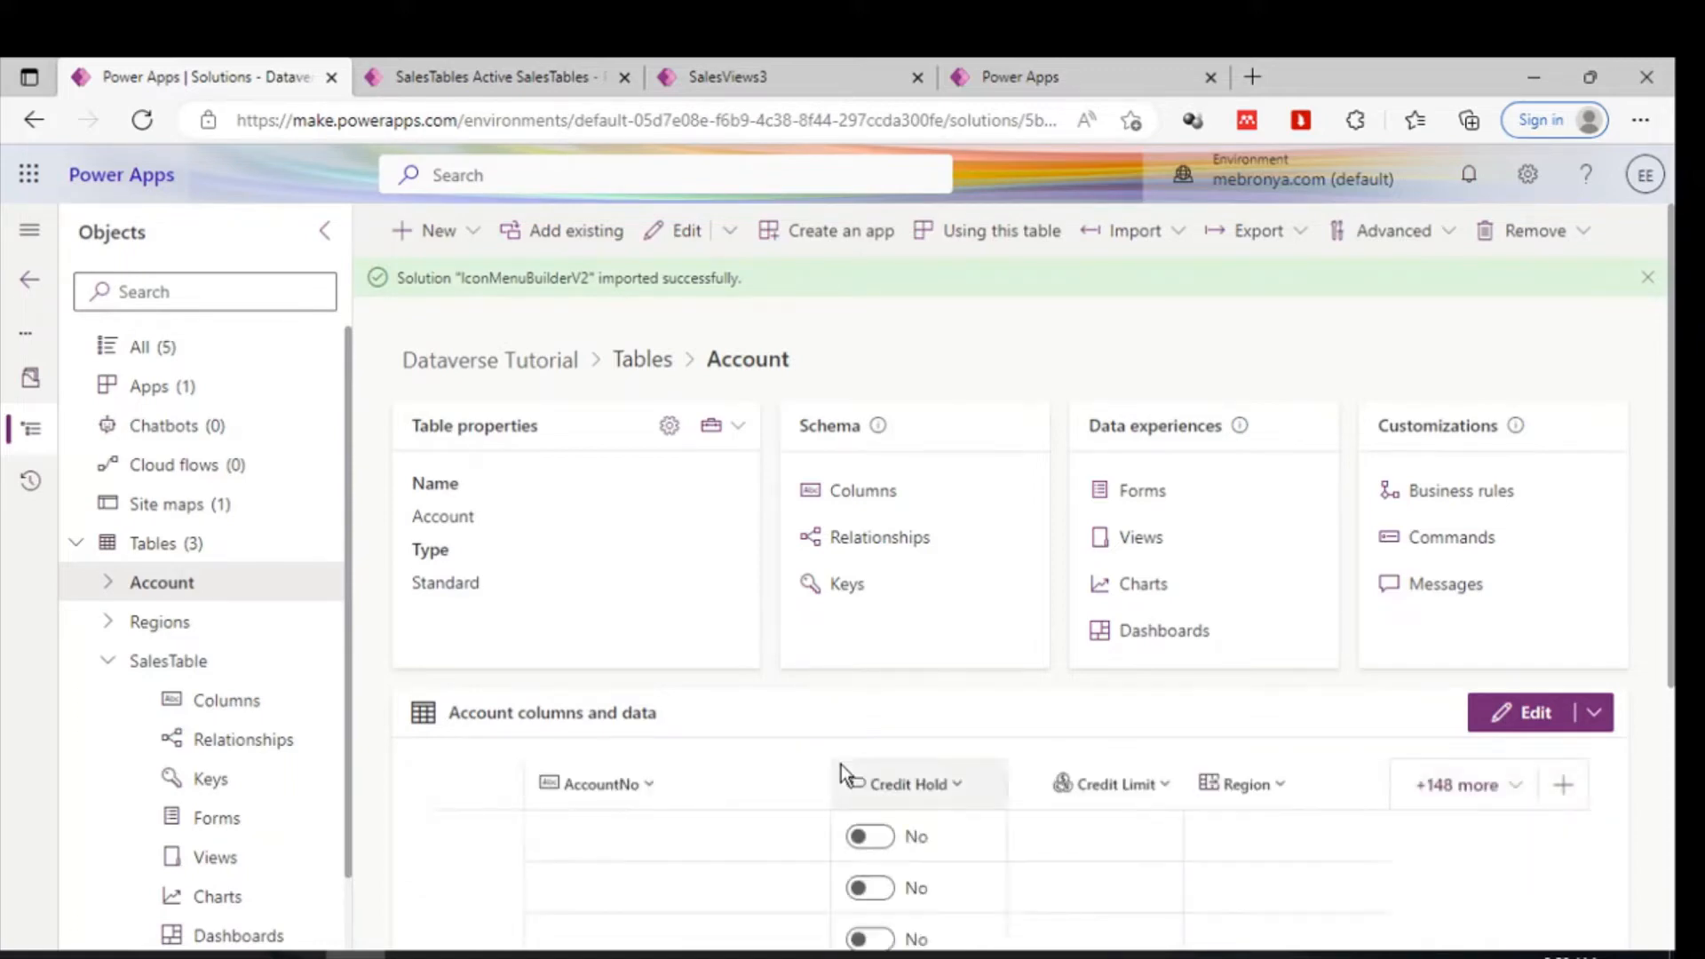
scroll(840, 765, "down", 4)
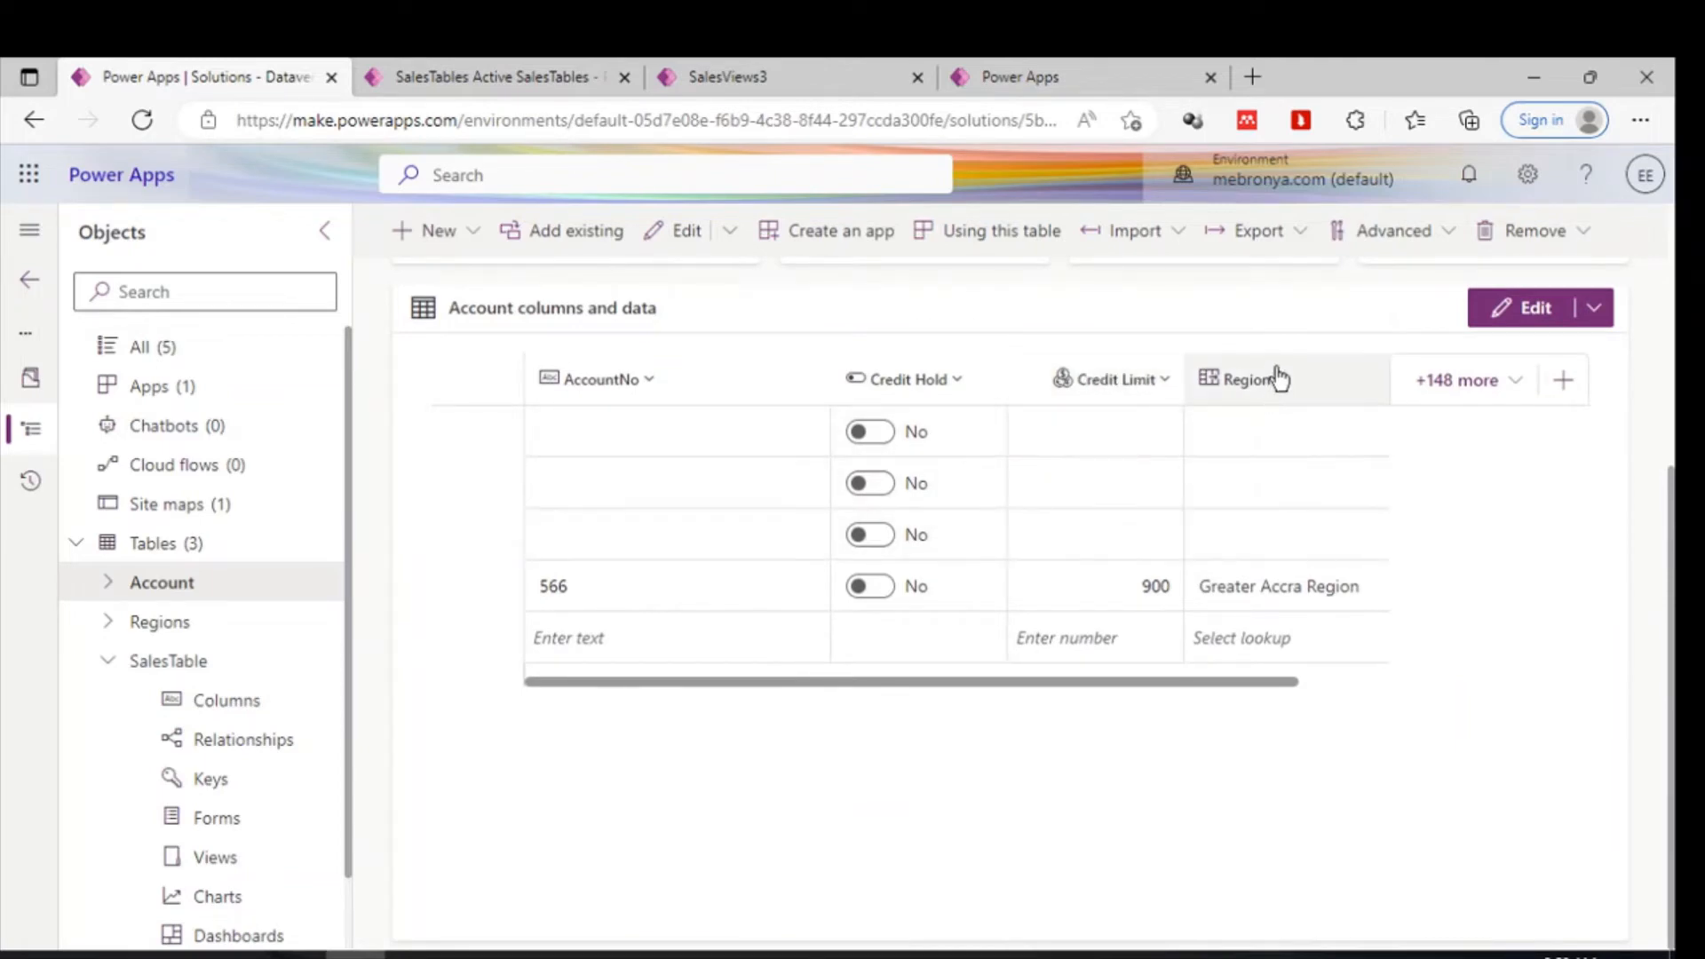
scroll(1030, 488, "right", 1)
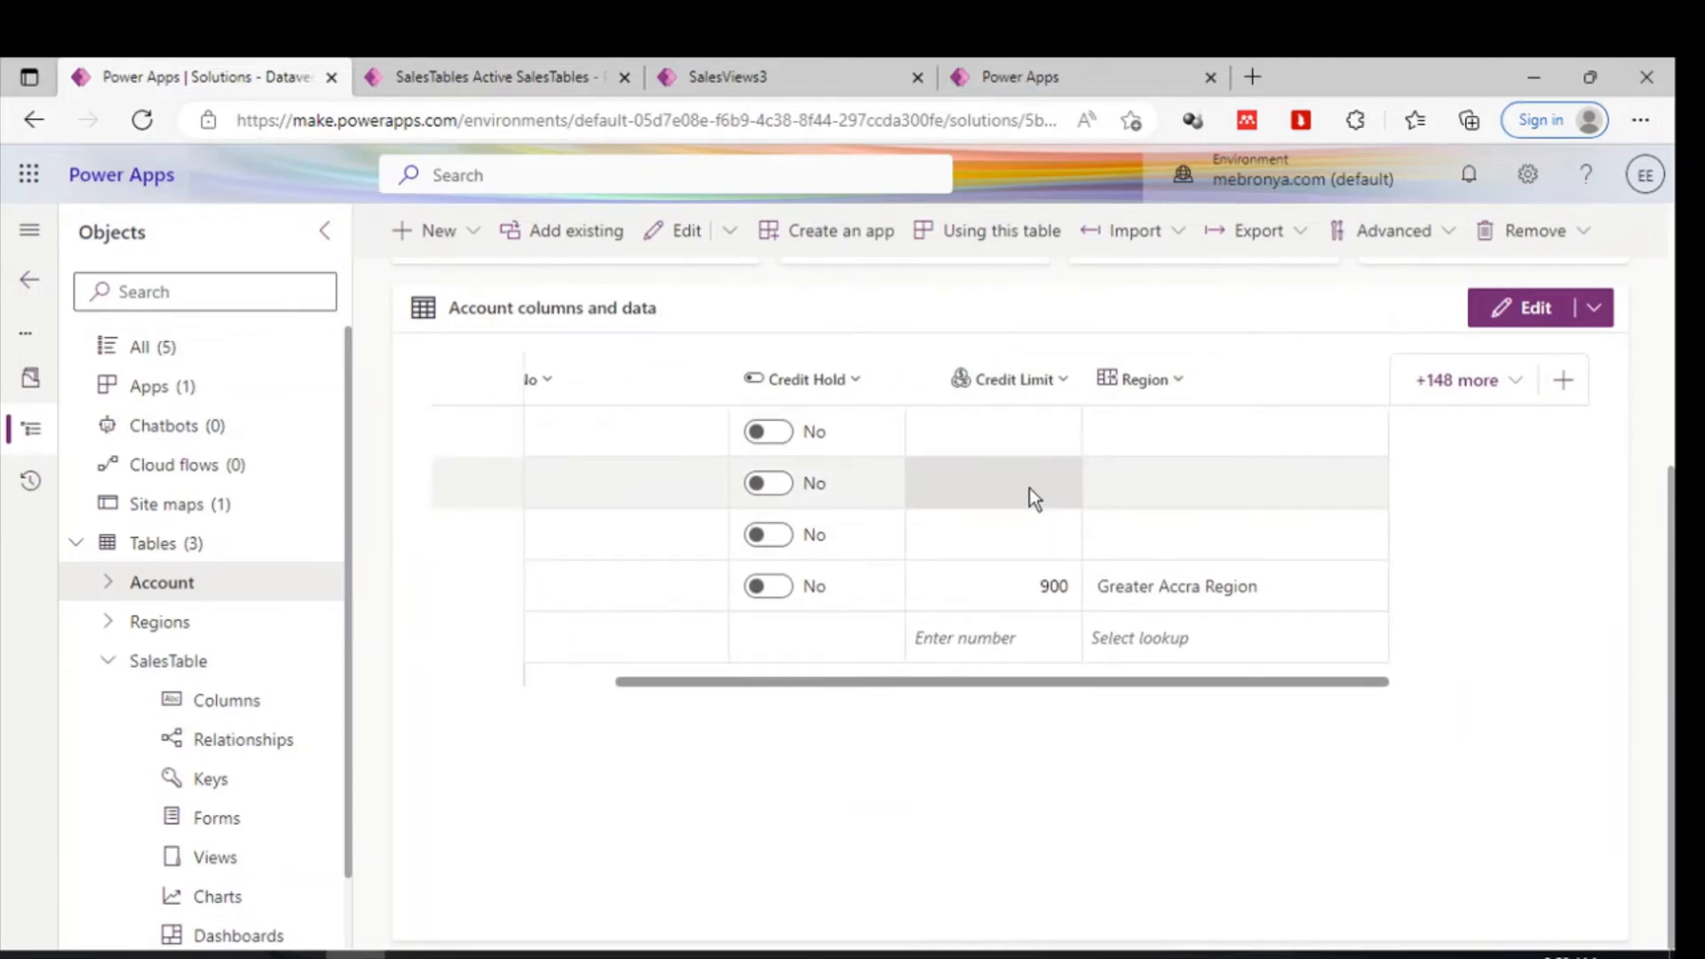
scroll(1031, 487, "left", 1)
scroll(892, 393, "up", 5)
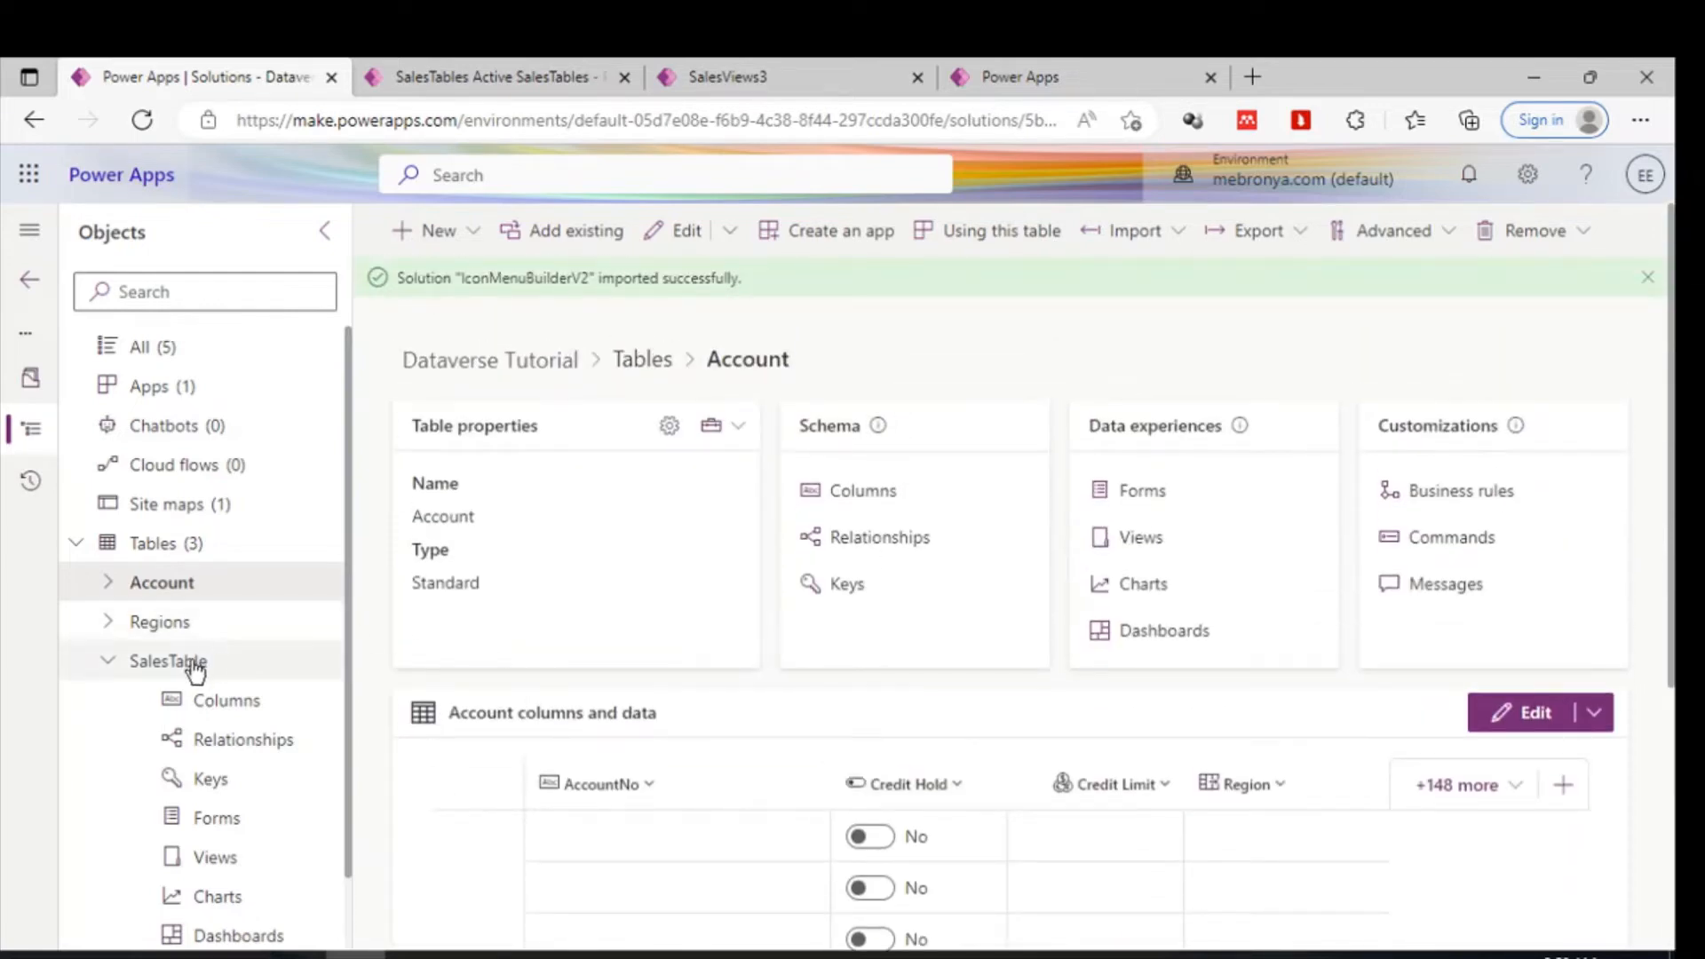
- Open the Account table's relationships and select the Customer relationship to SalesTable
left_click(879, 539)
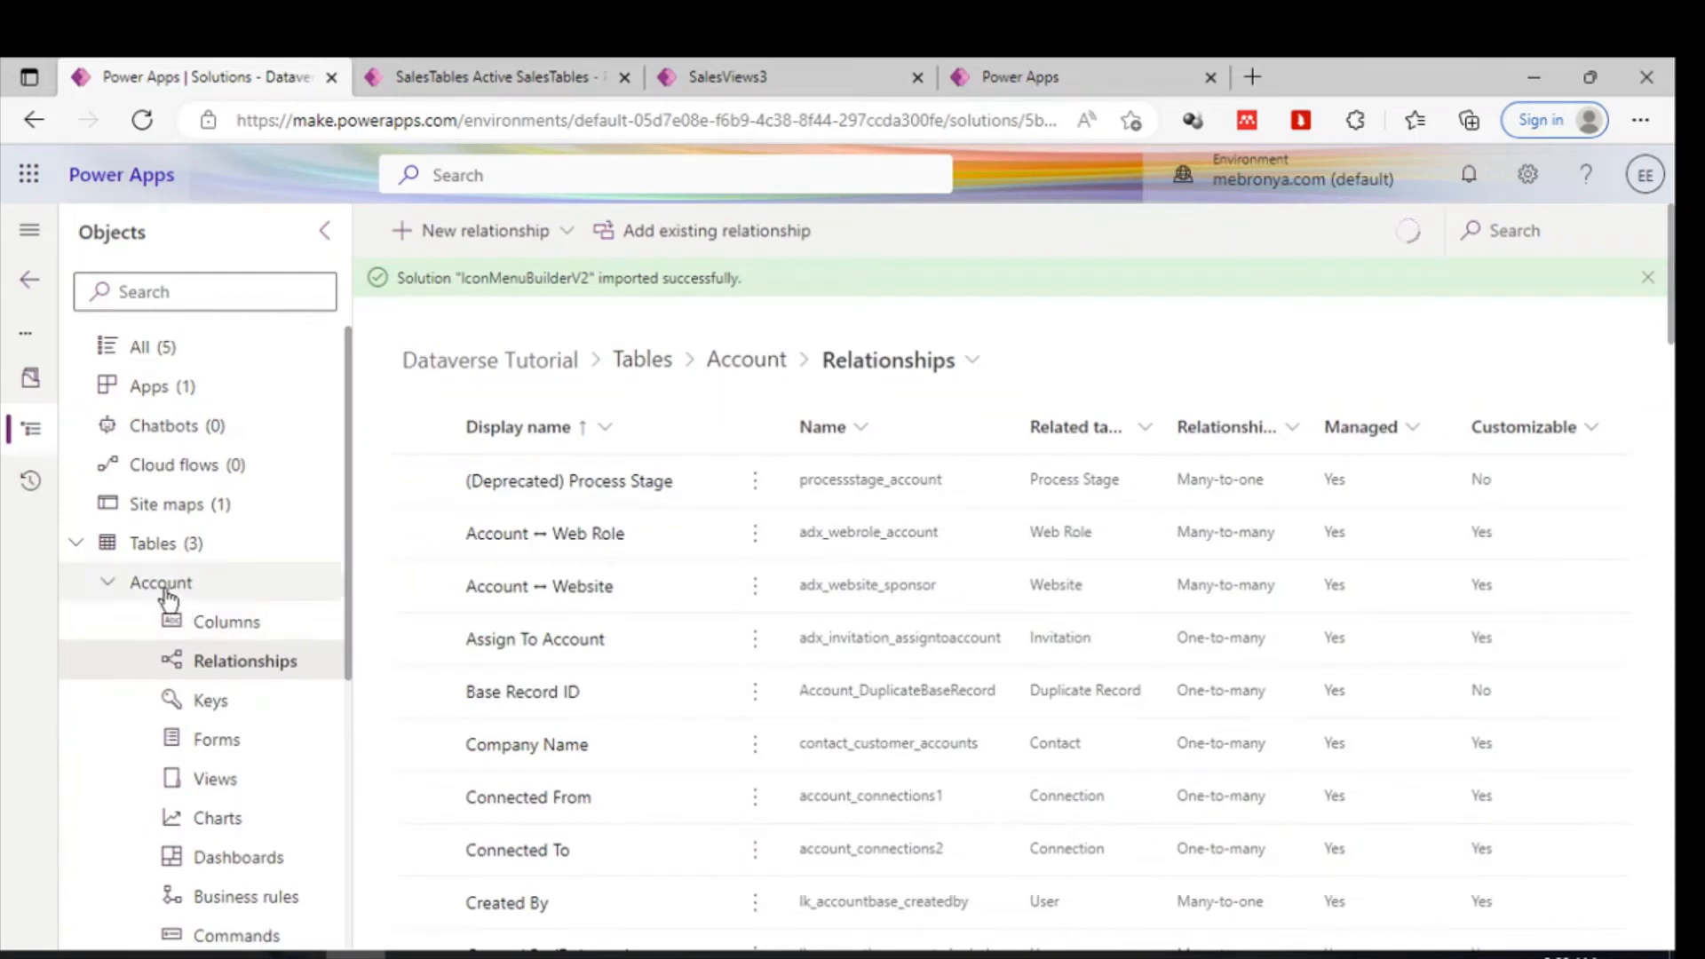
scroll(995, 711, "down", 5)
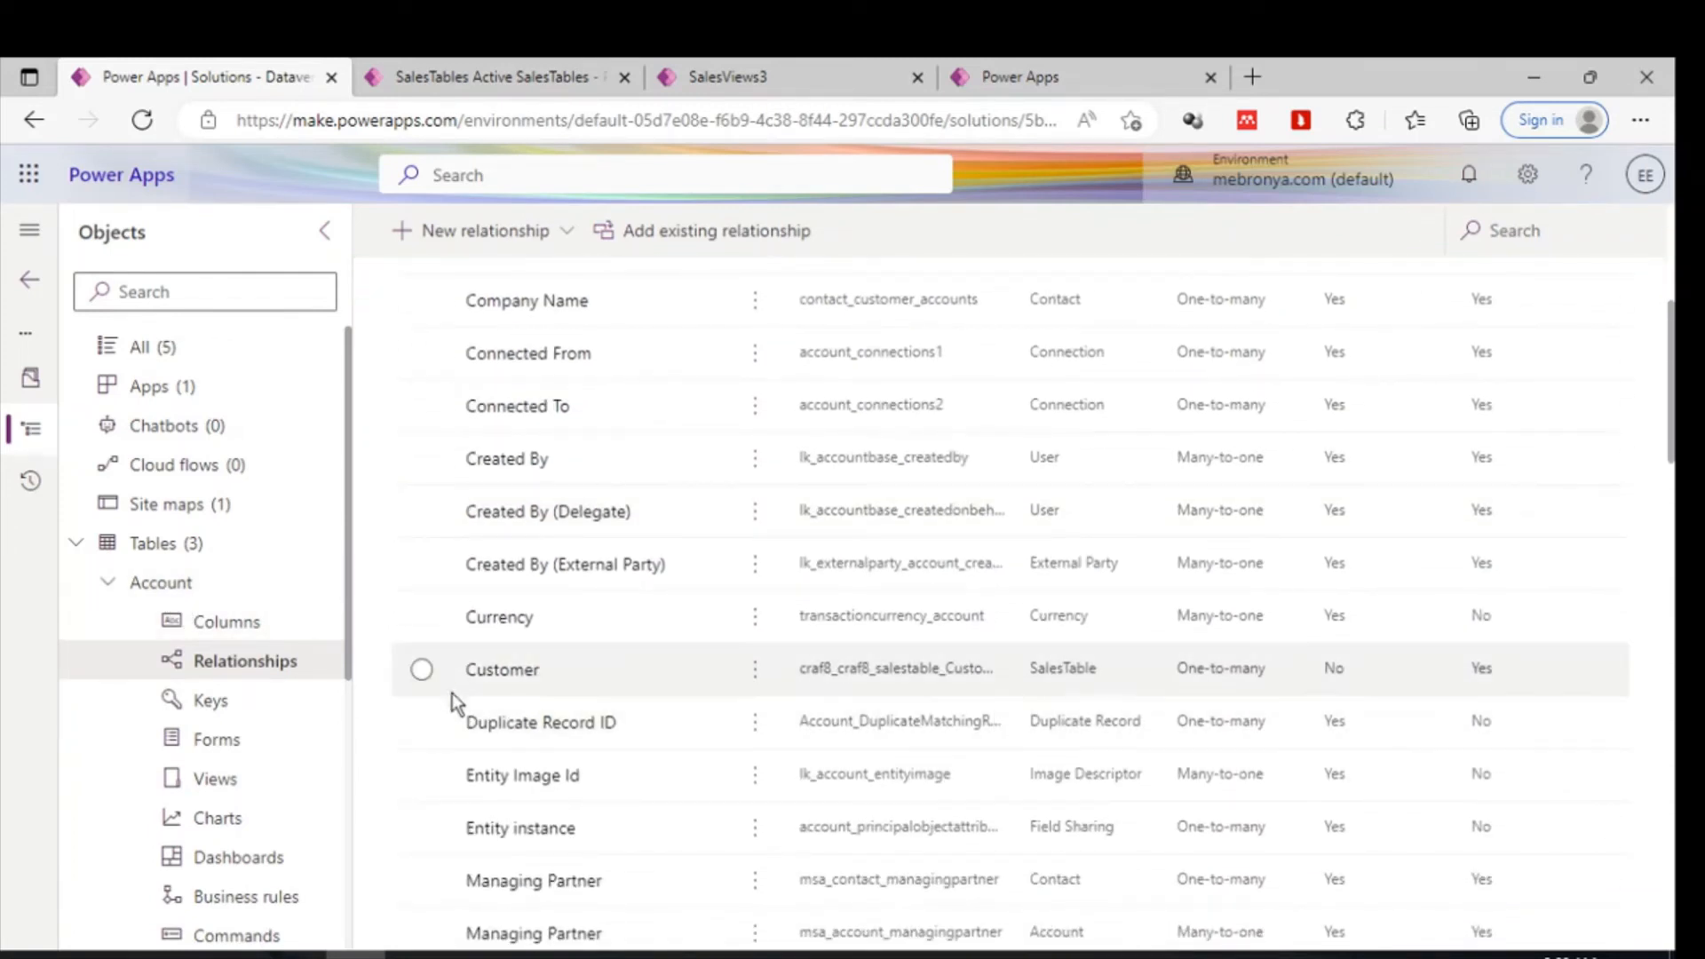
left_click(424, 670)
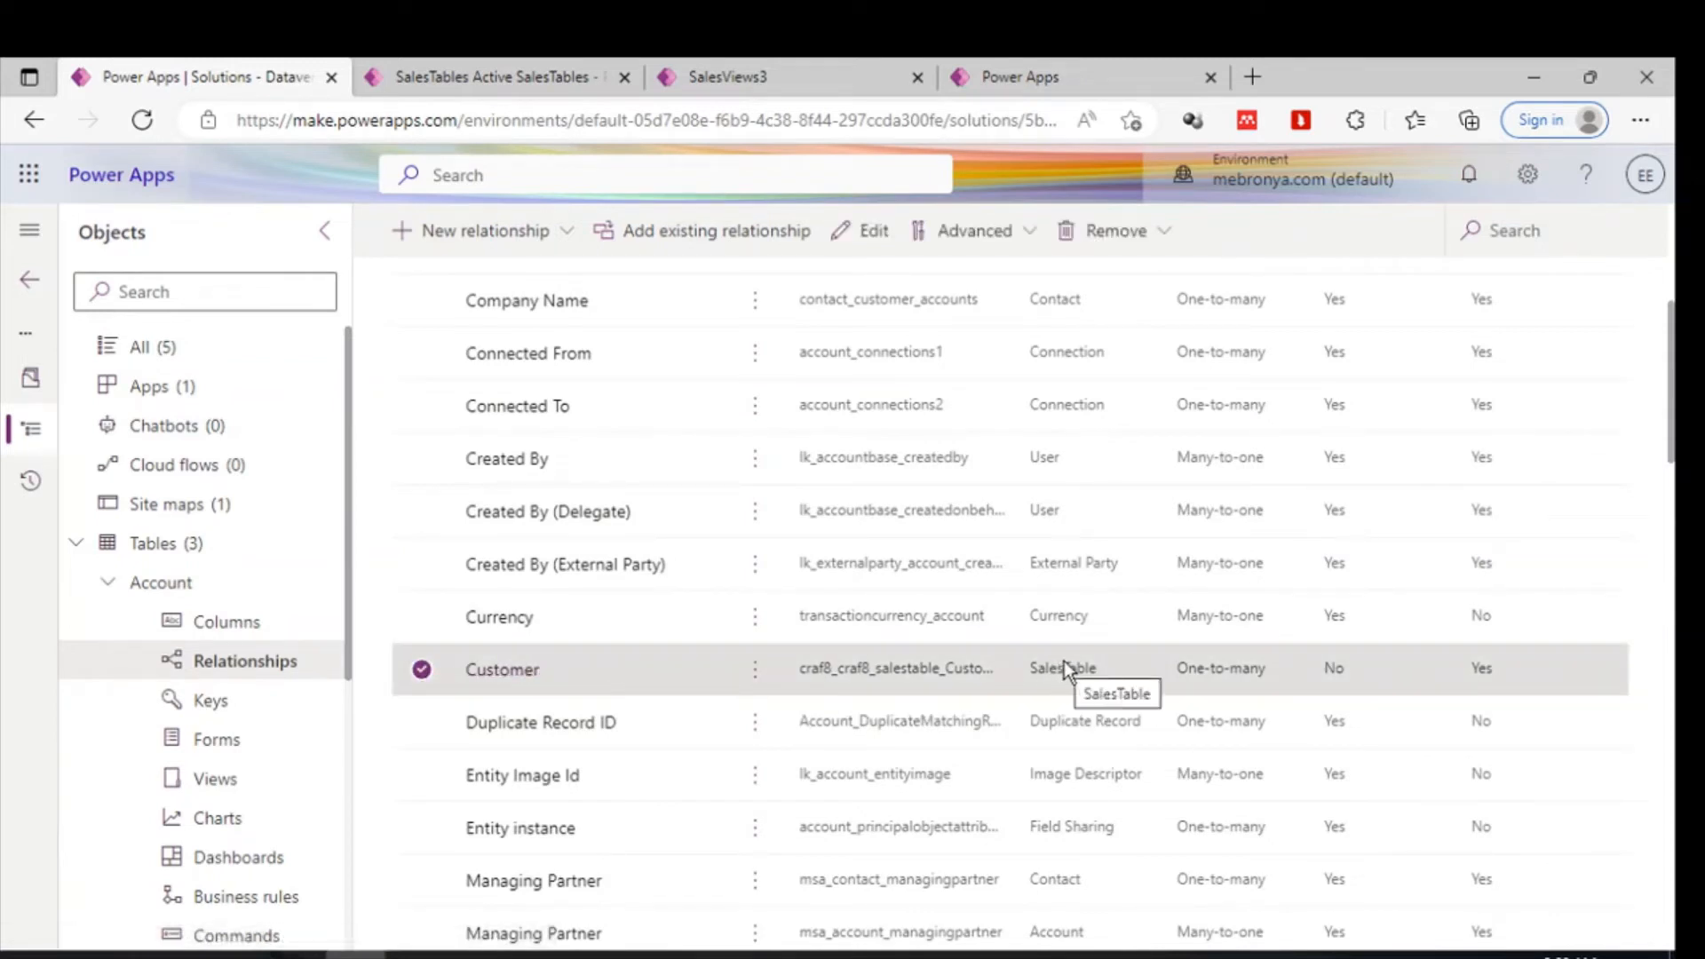
- Open the Customer one-to-many relationship's properties for Account and SalesTable, then close the panel without changes
scroll(835, 386, "up", 5)
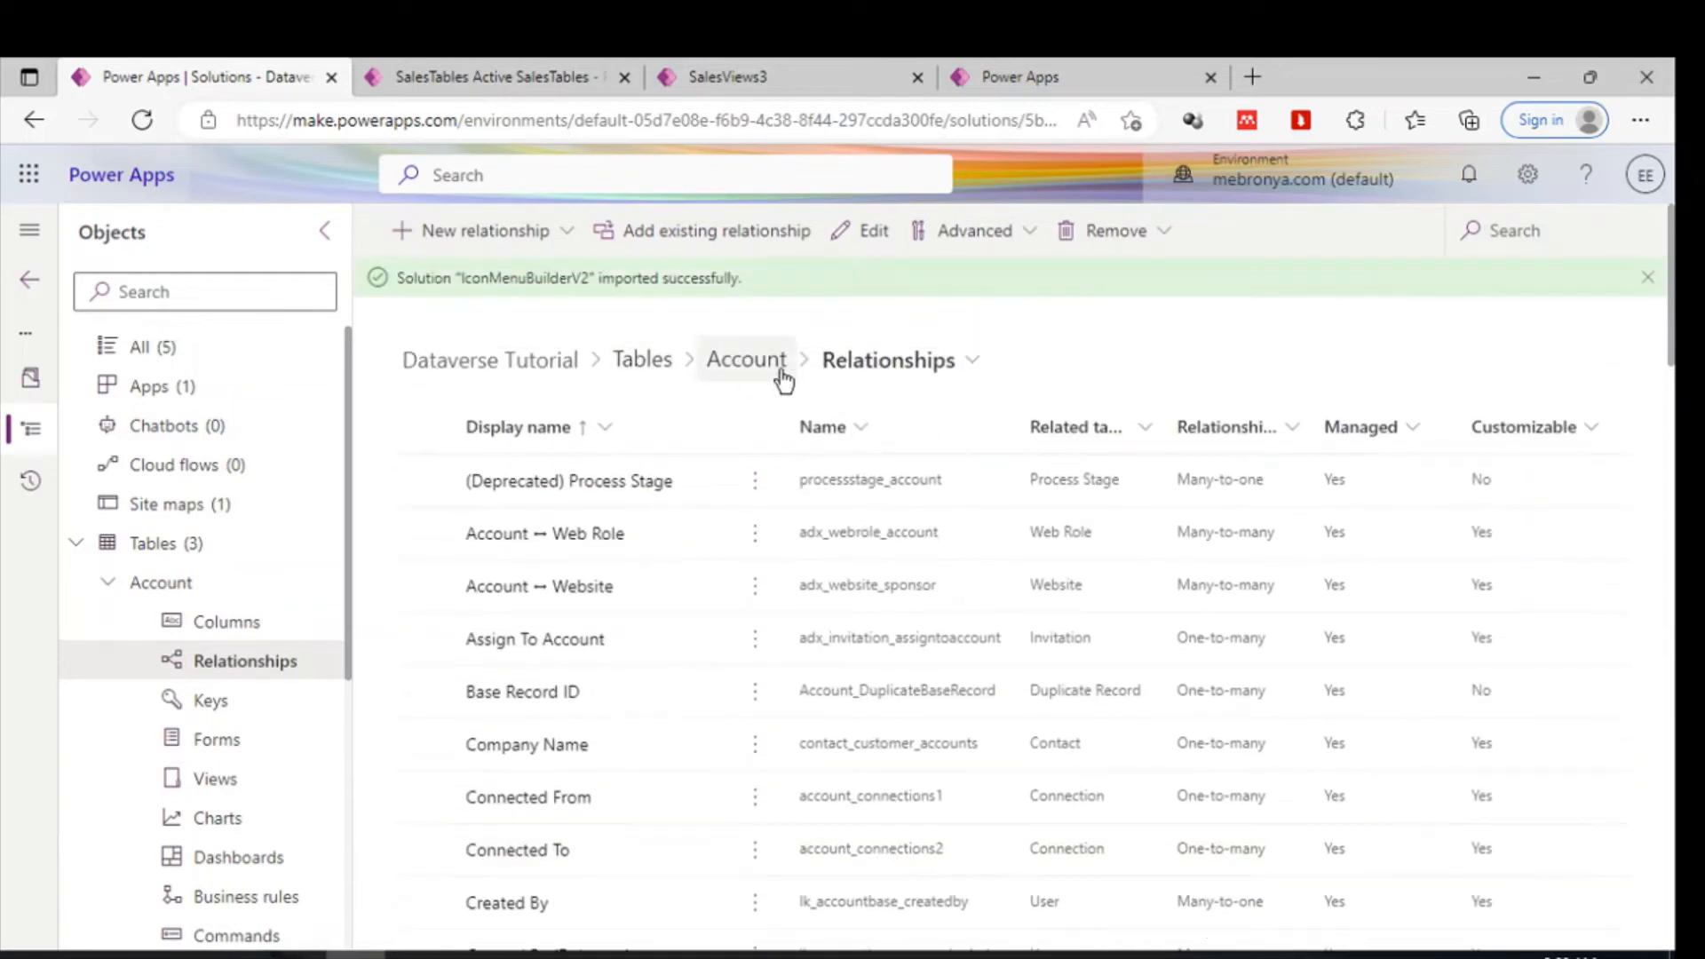
scroll(941, 618, "down", 8)
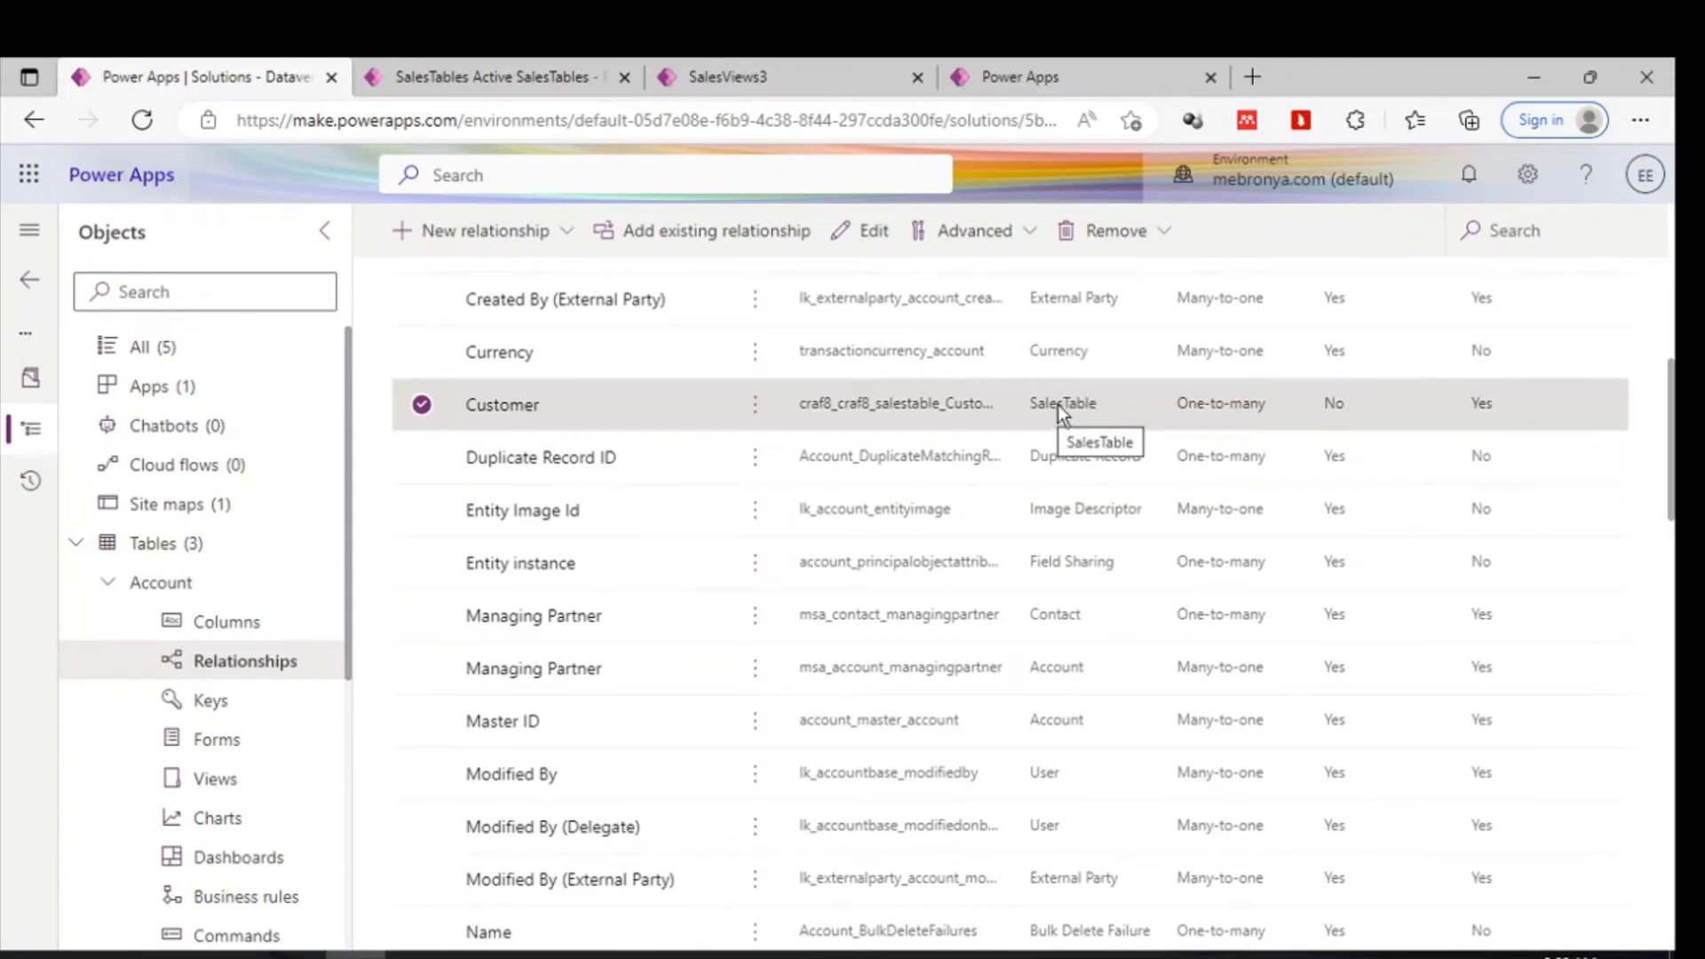
left_click(864, 233)
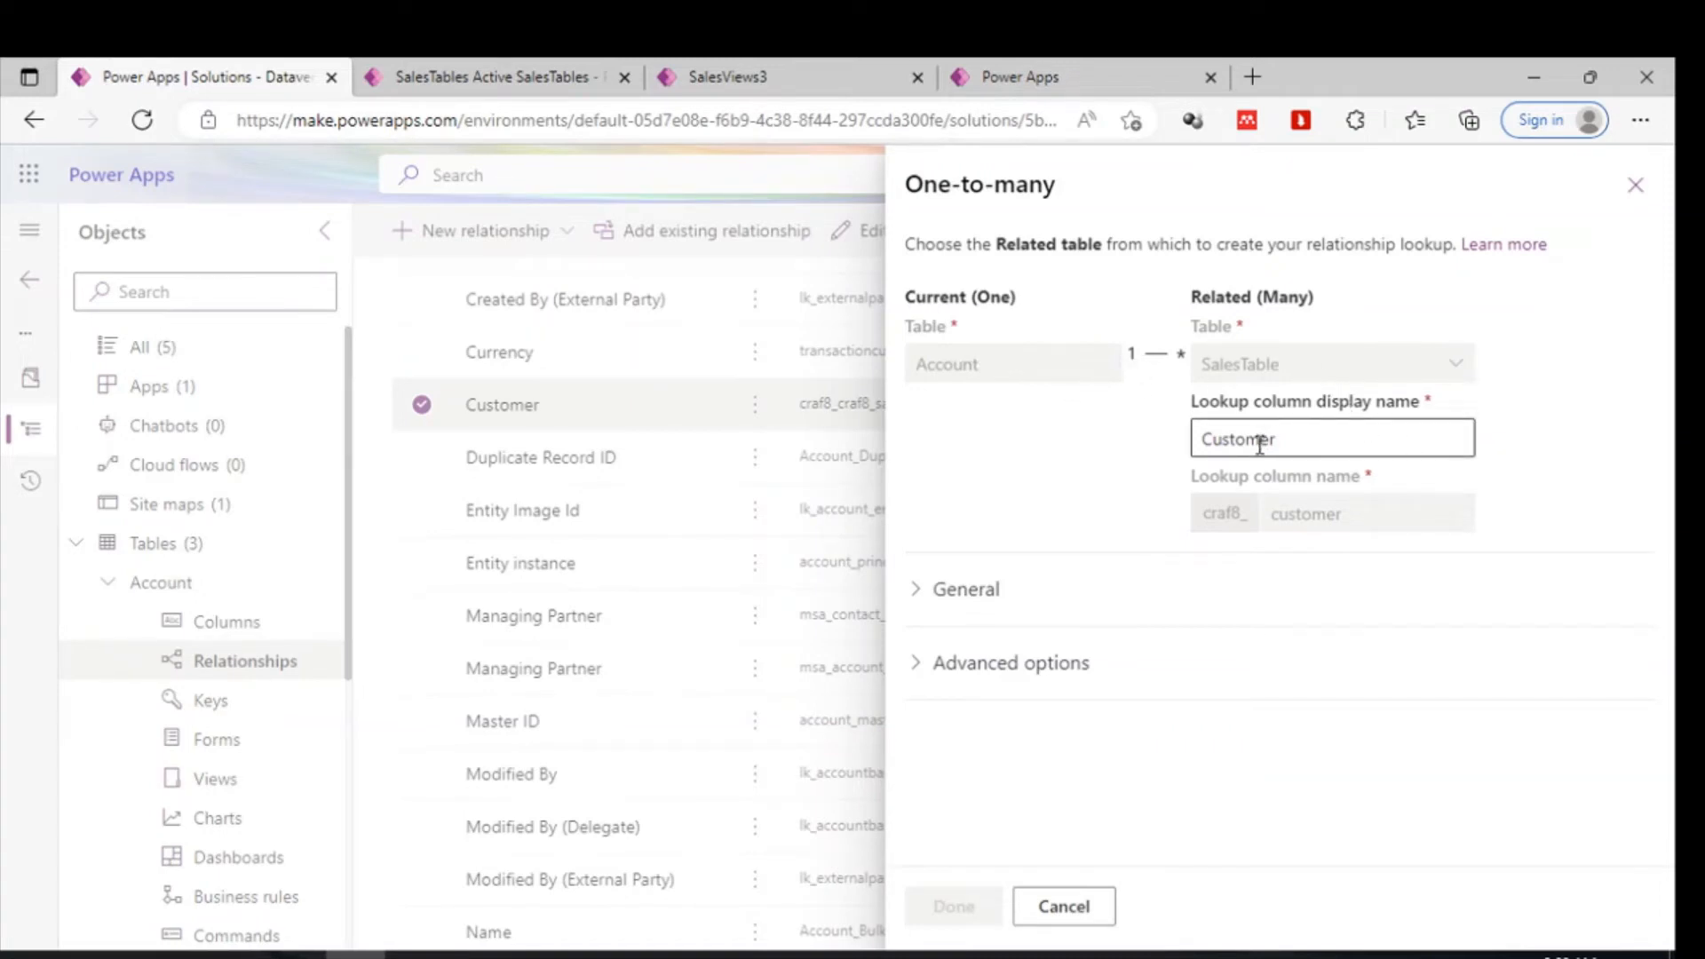
double_click(1261, 445)
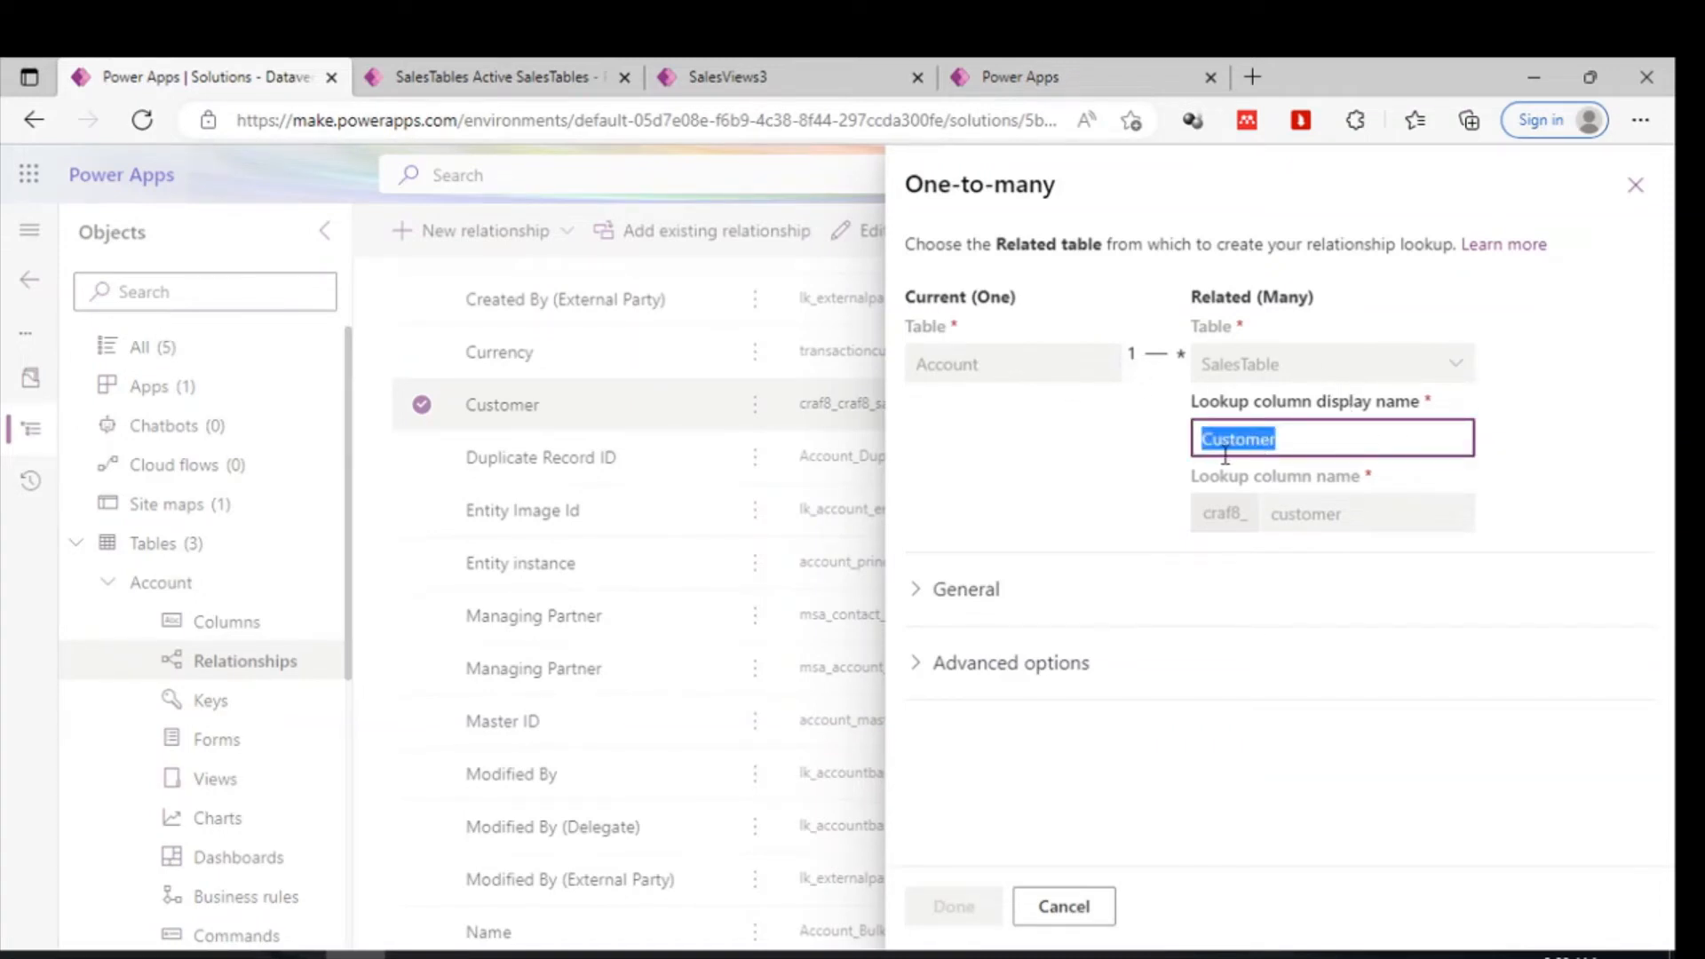
left_click(1635, 185)
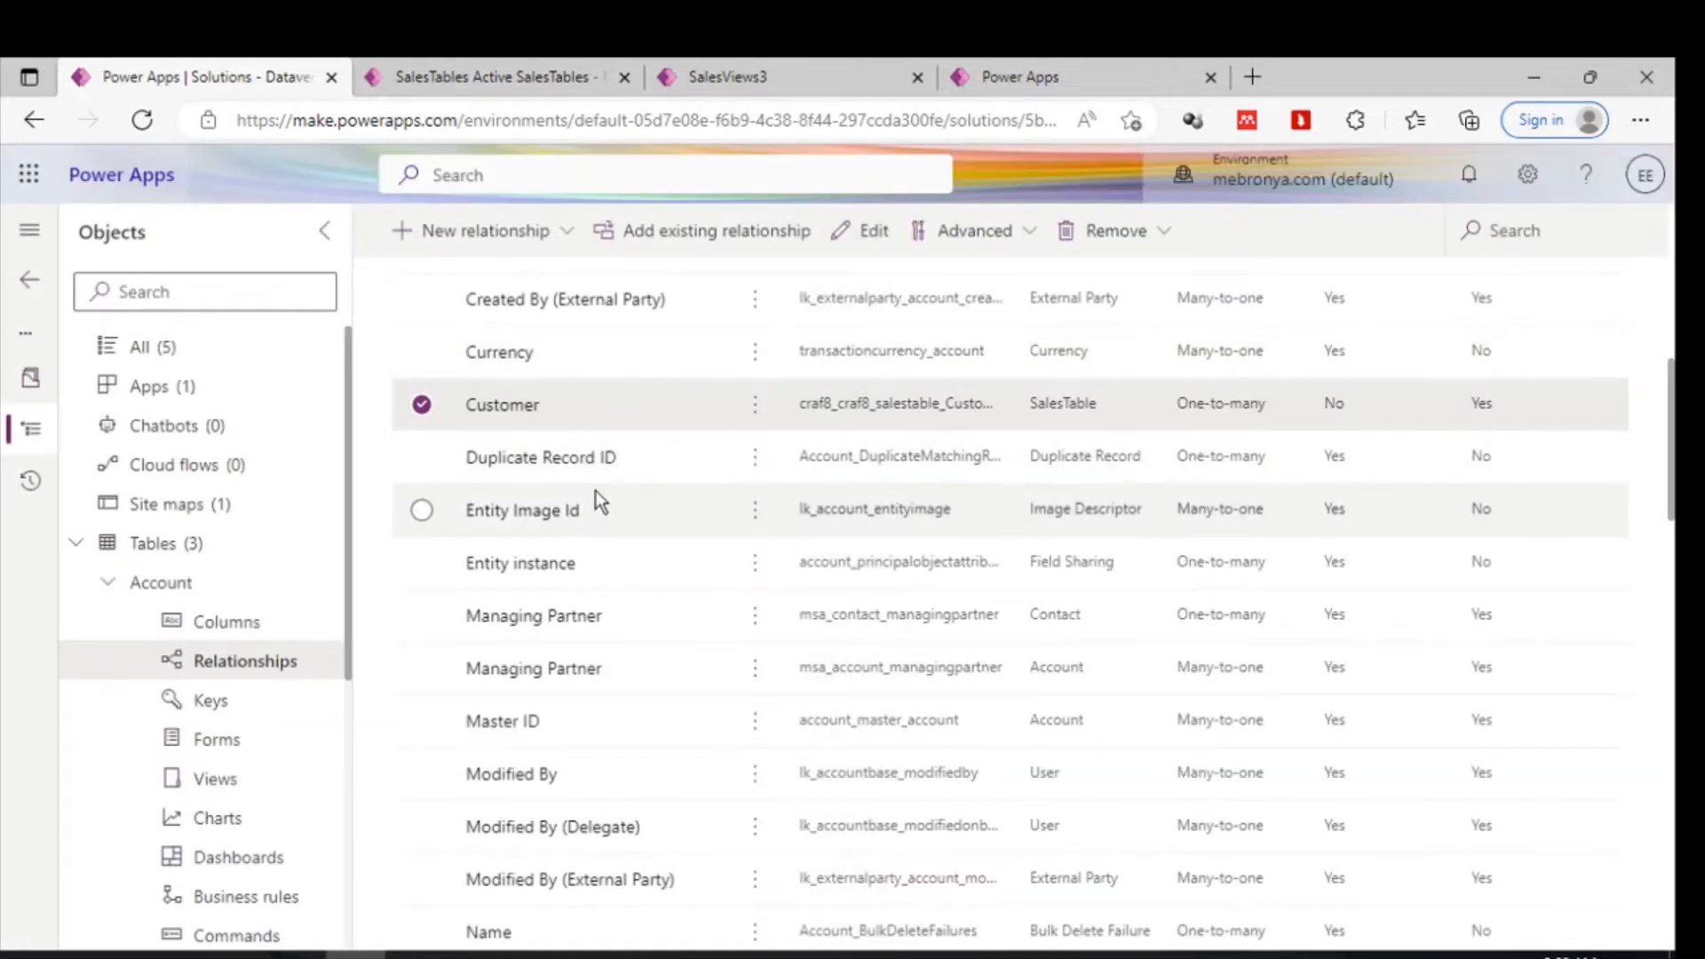
- Switch between the model-driven app, the SalesViews3 view editor and the solution browser tabs
left_click(435, 60)
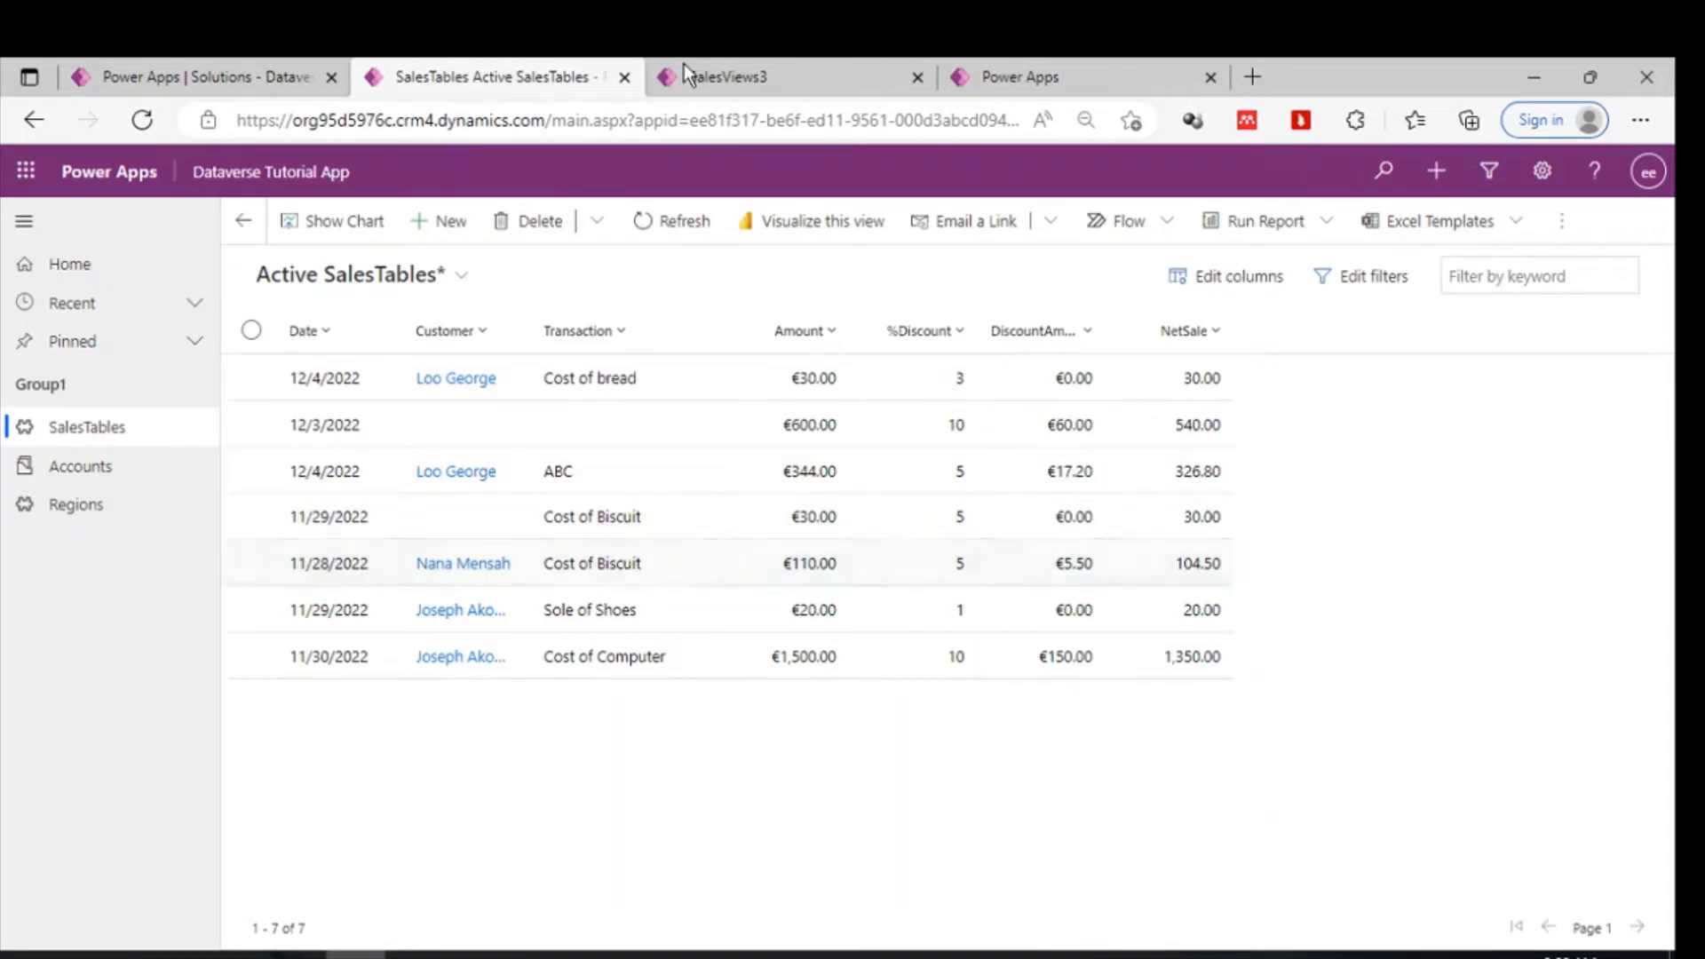
left_click(750, 63)
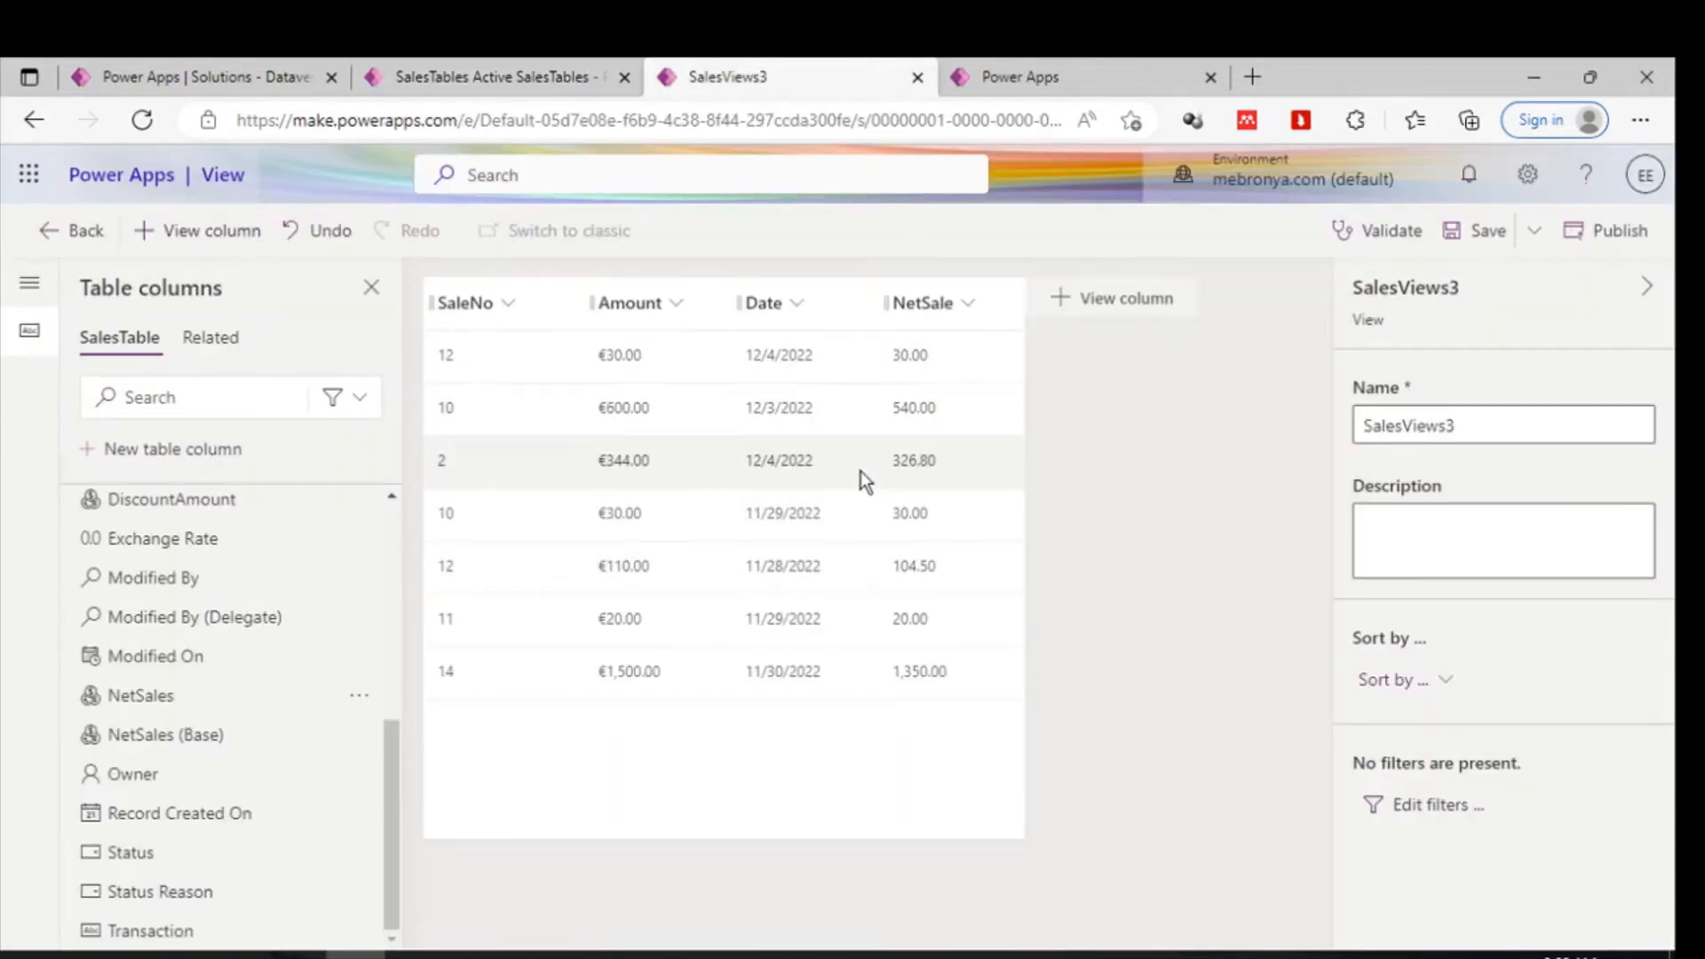
mouse_move(296, 661)
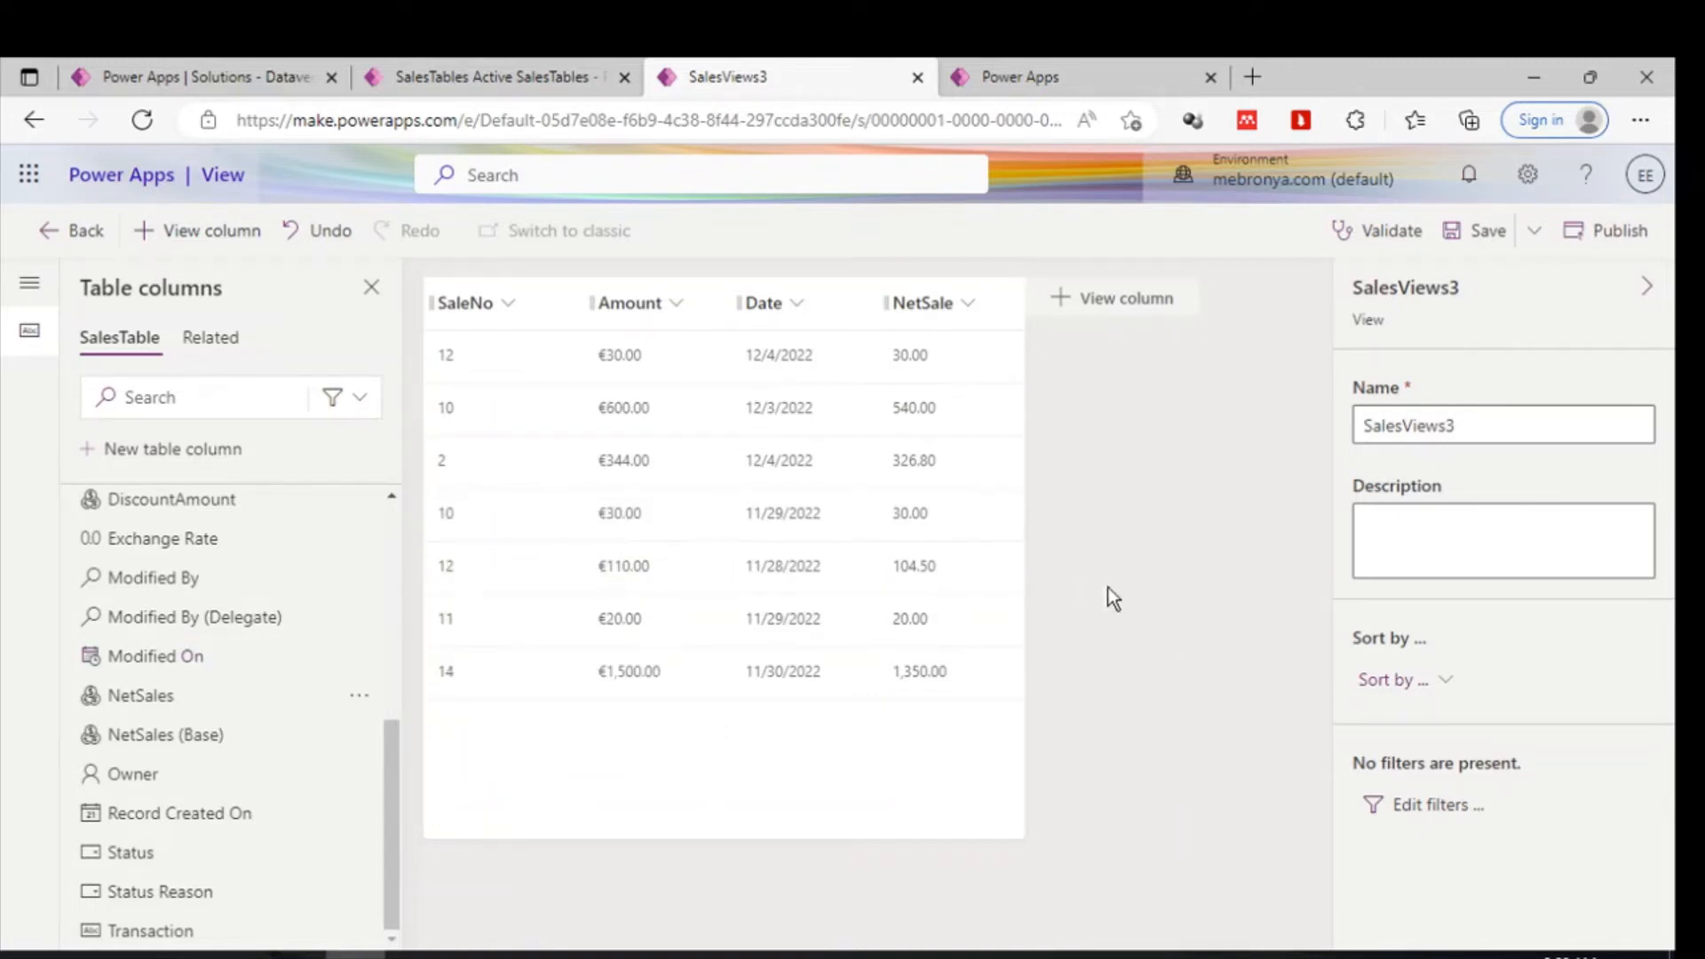
mouse_move(263, 621)
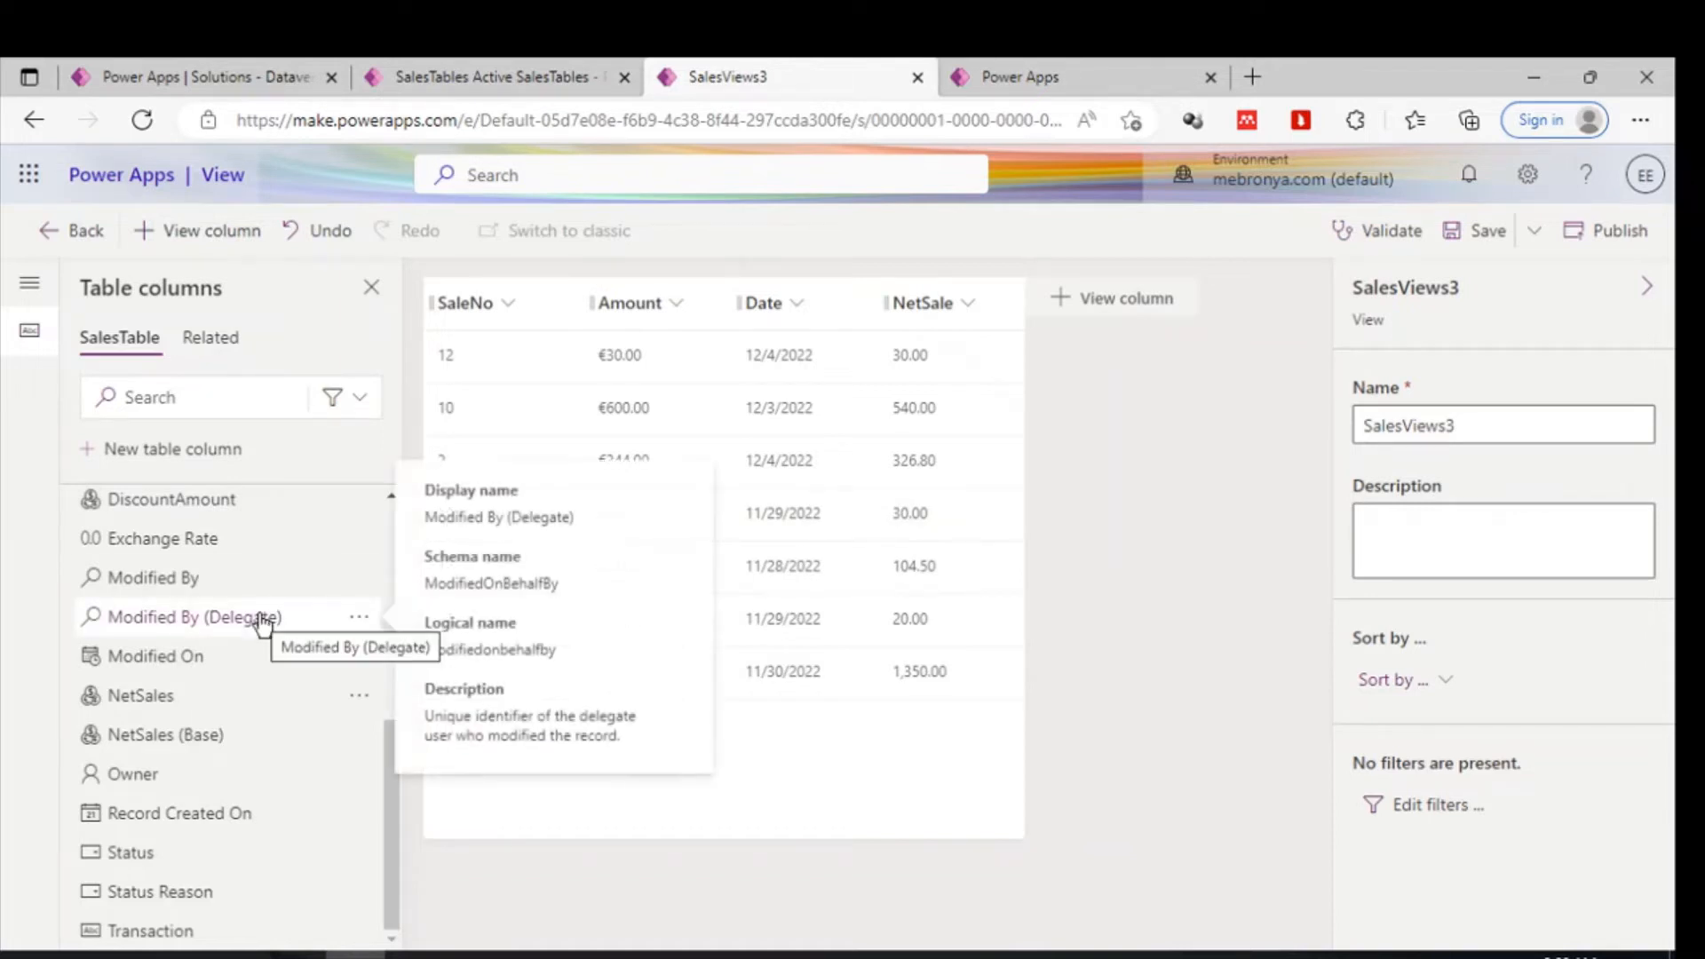
scroll(263, 622, "up", 5)
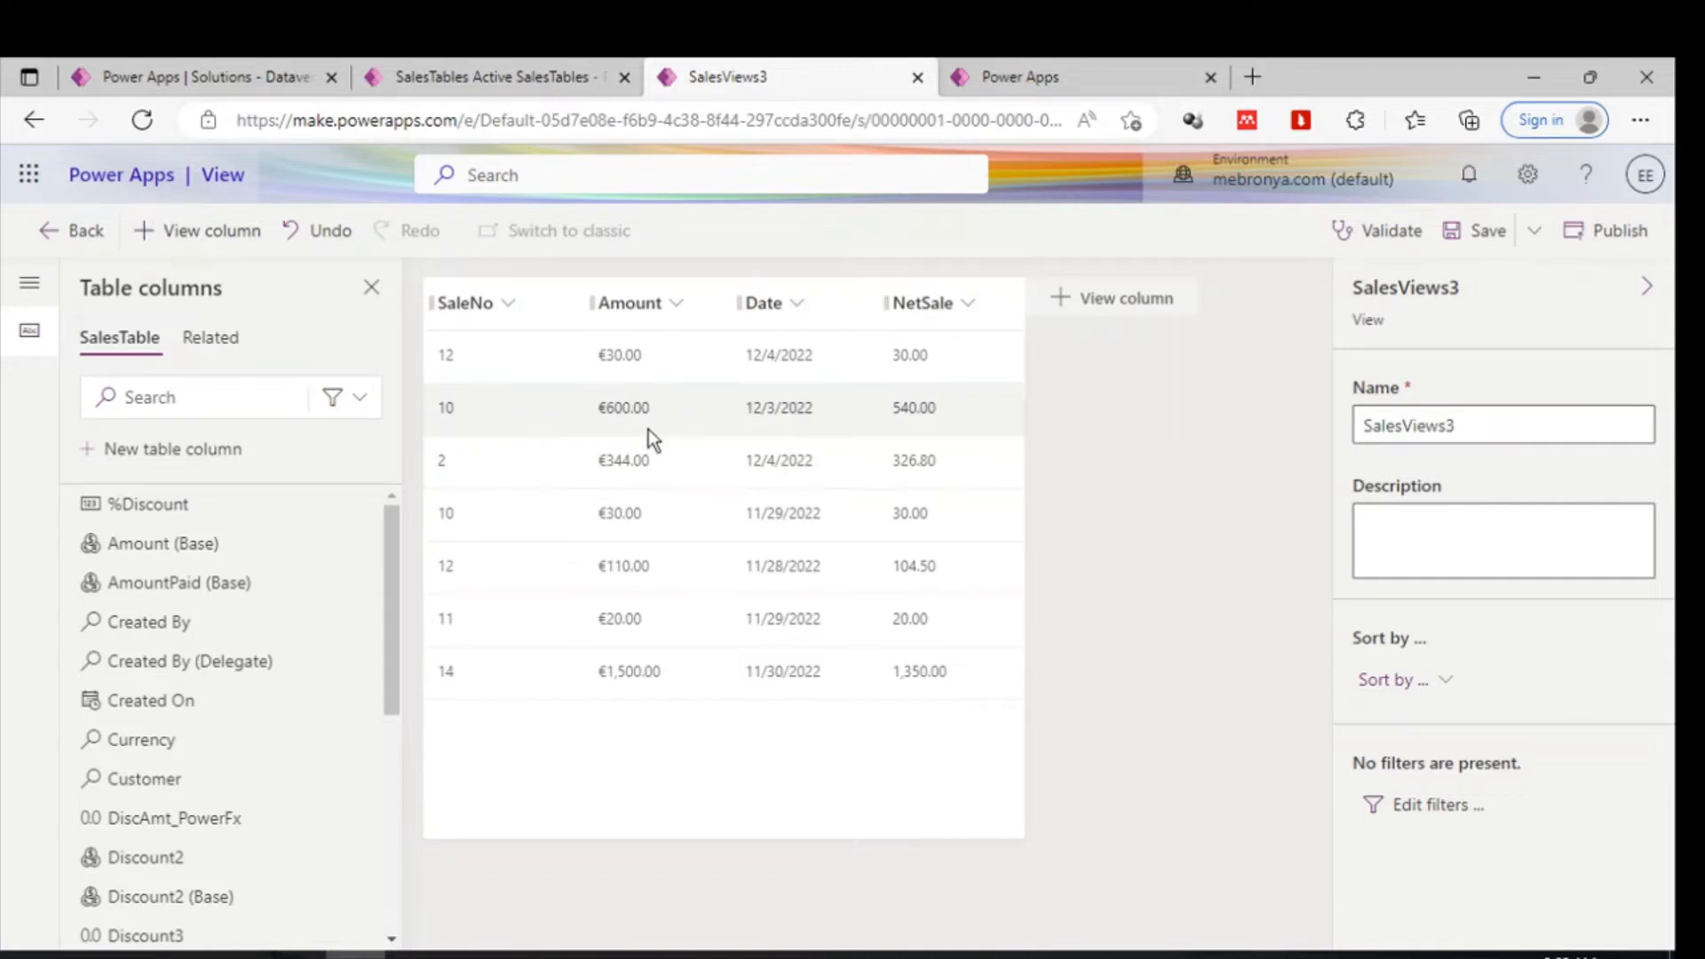
left_click(435, 60)
left_click(115, 62)
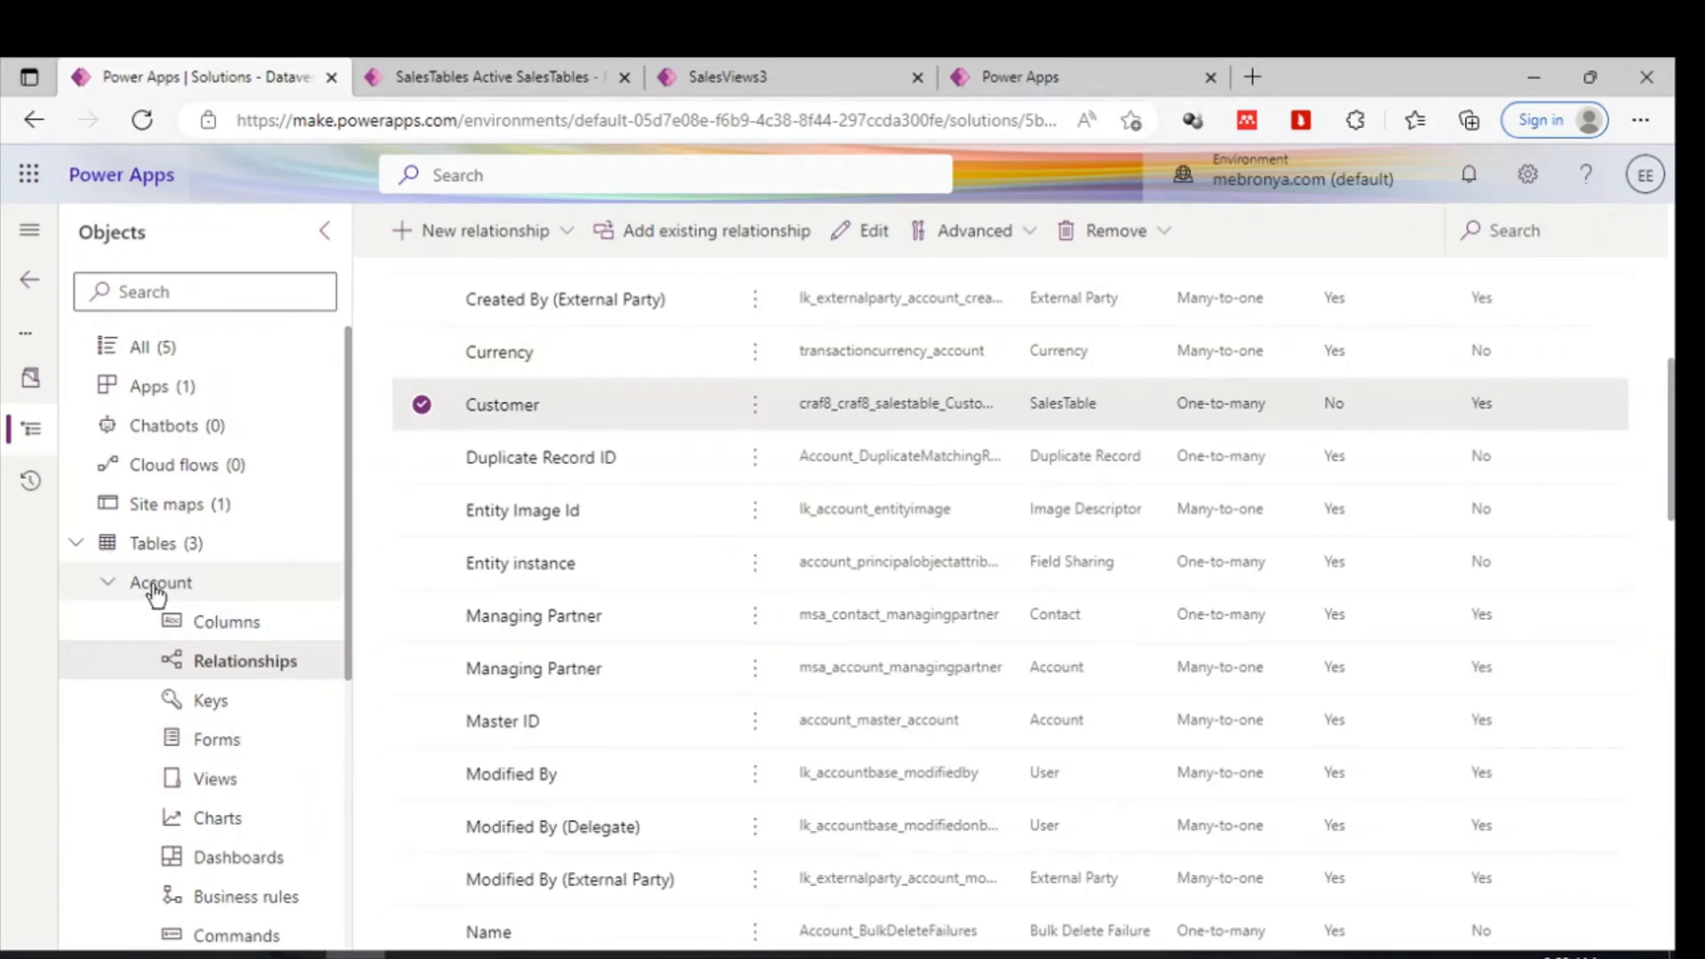
- Open the Account table overview in the solution and review its columns and data, then collapse Account
left_click(157, 587)
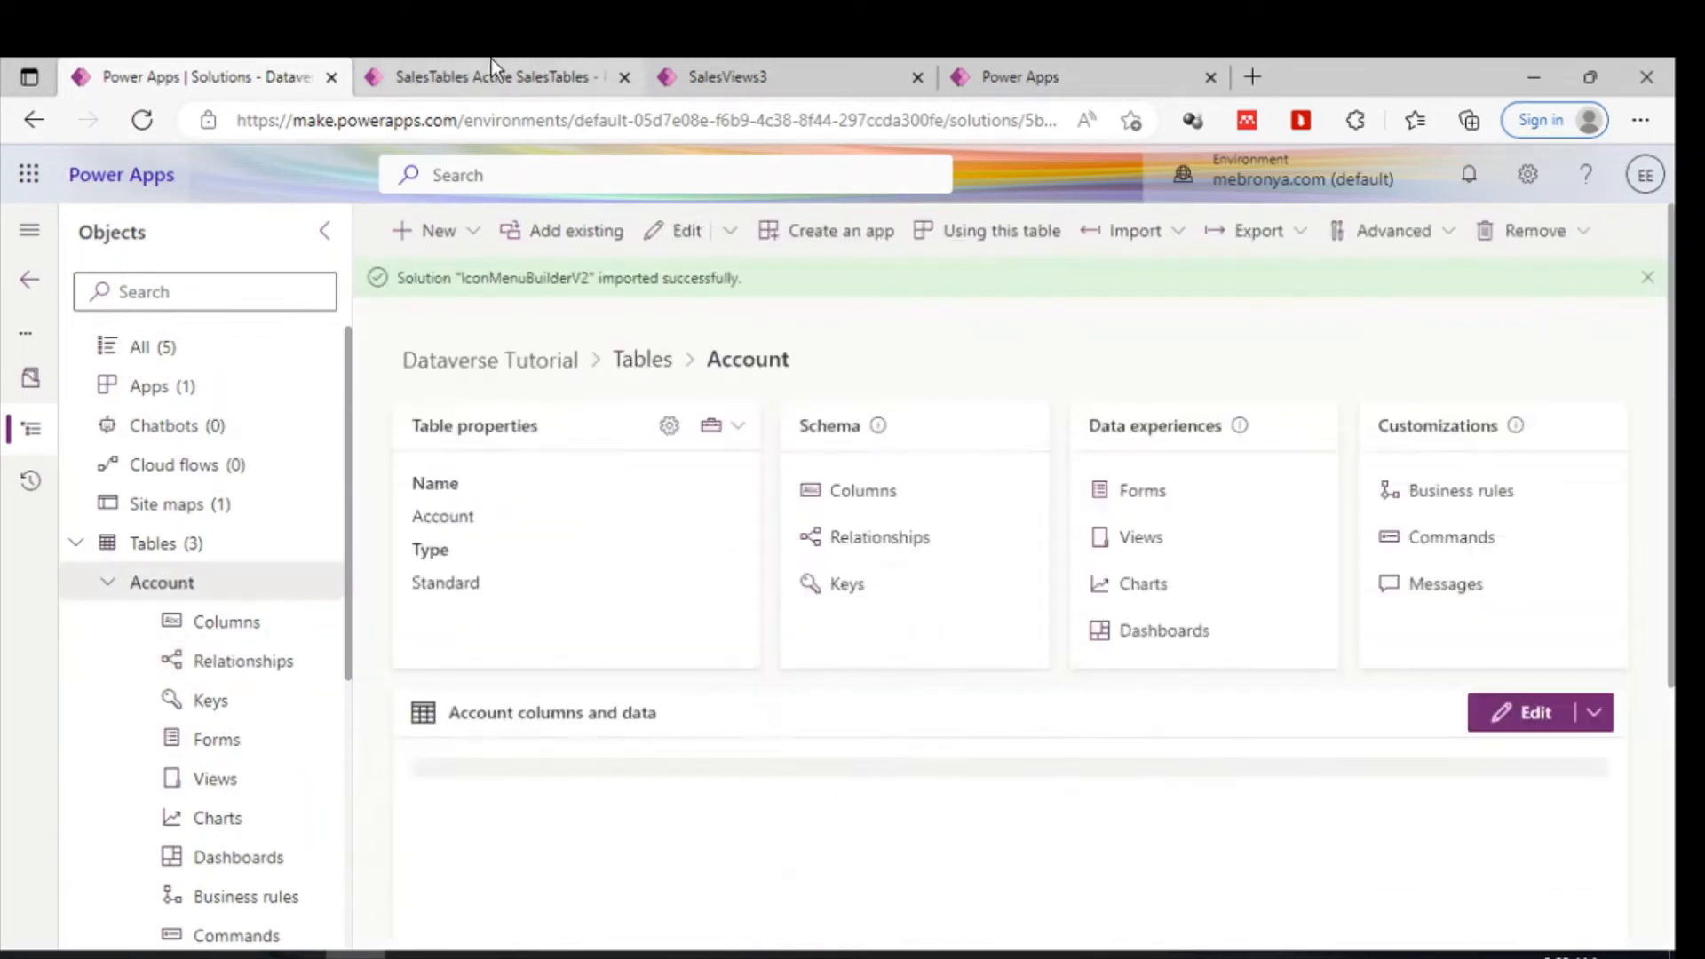
left_click(492, 60)
left_click(734, 62)
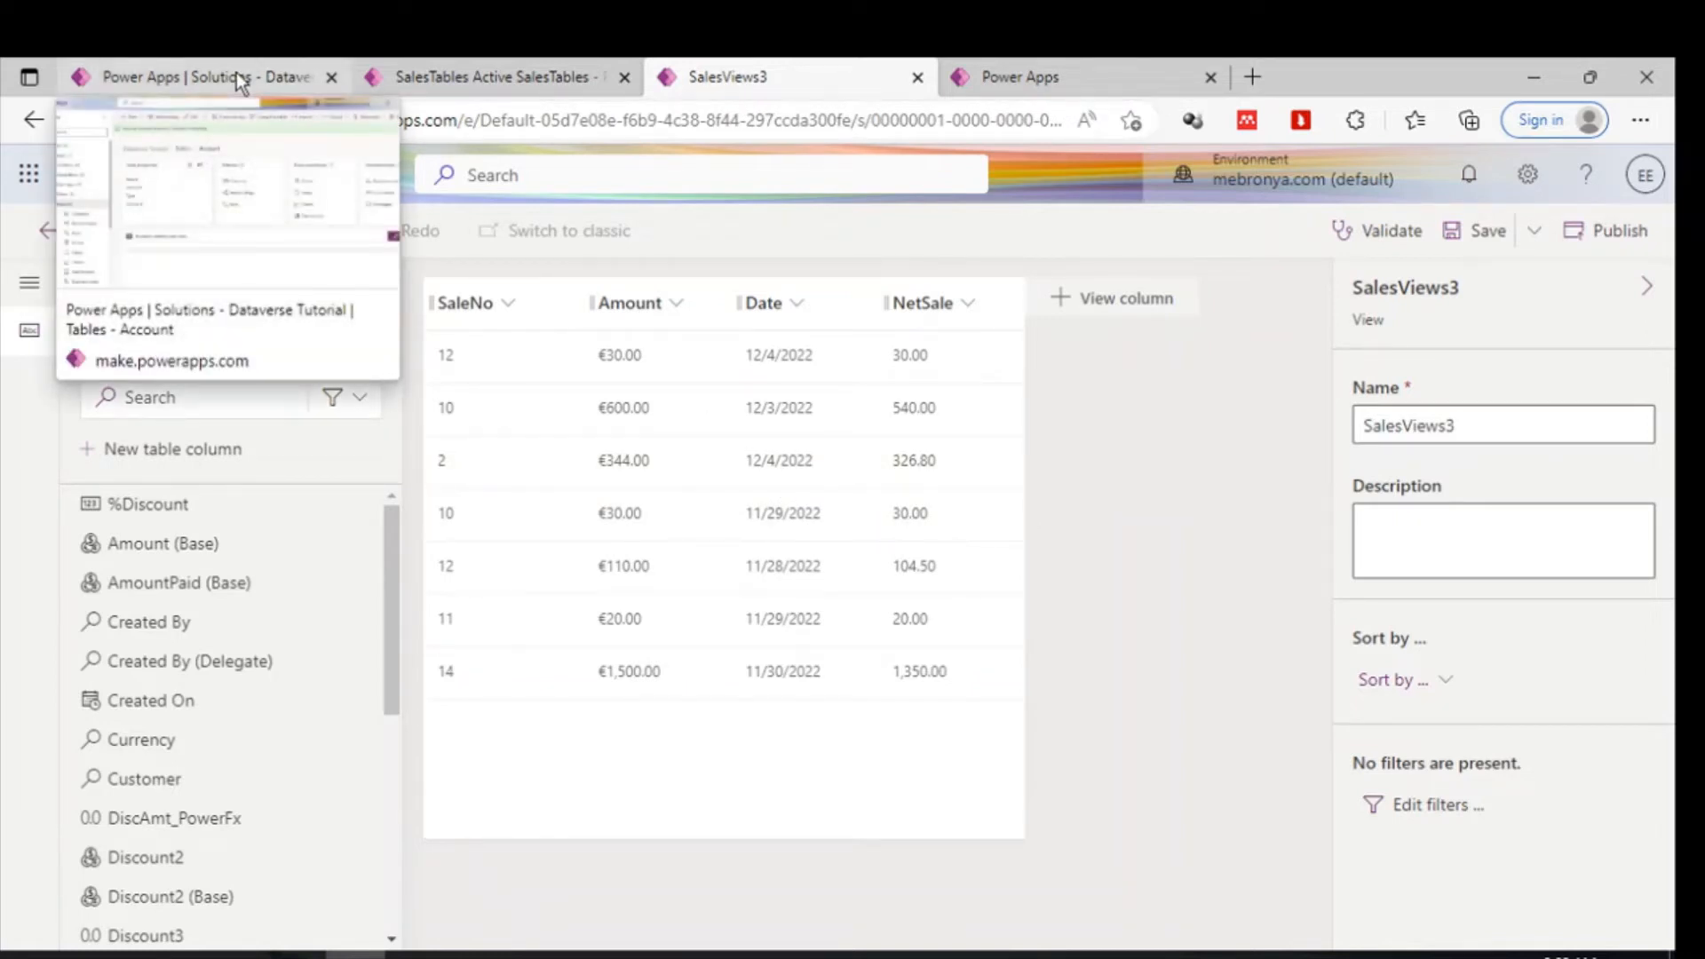
left_click(270, 59)
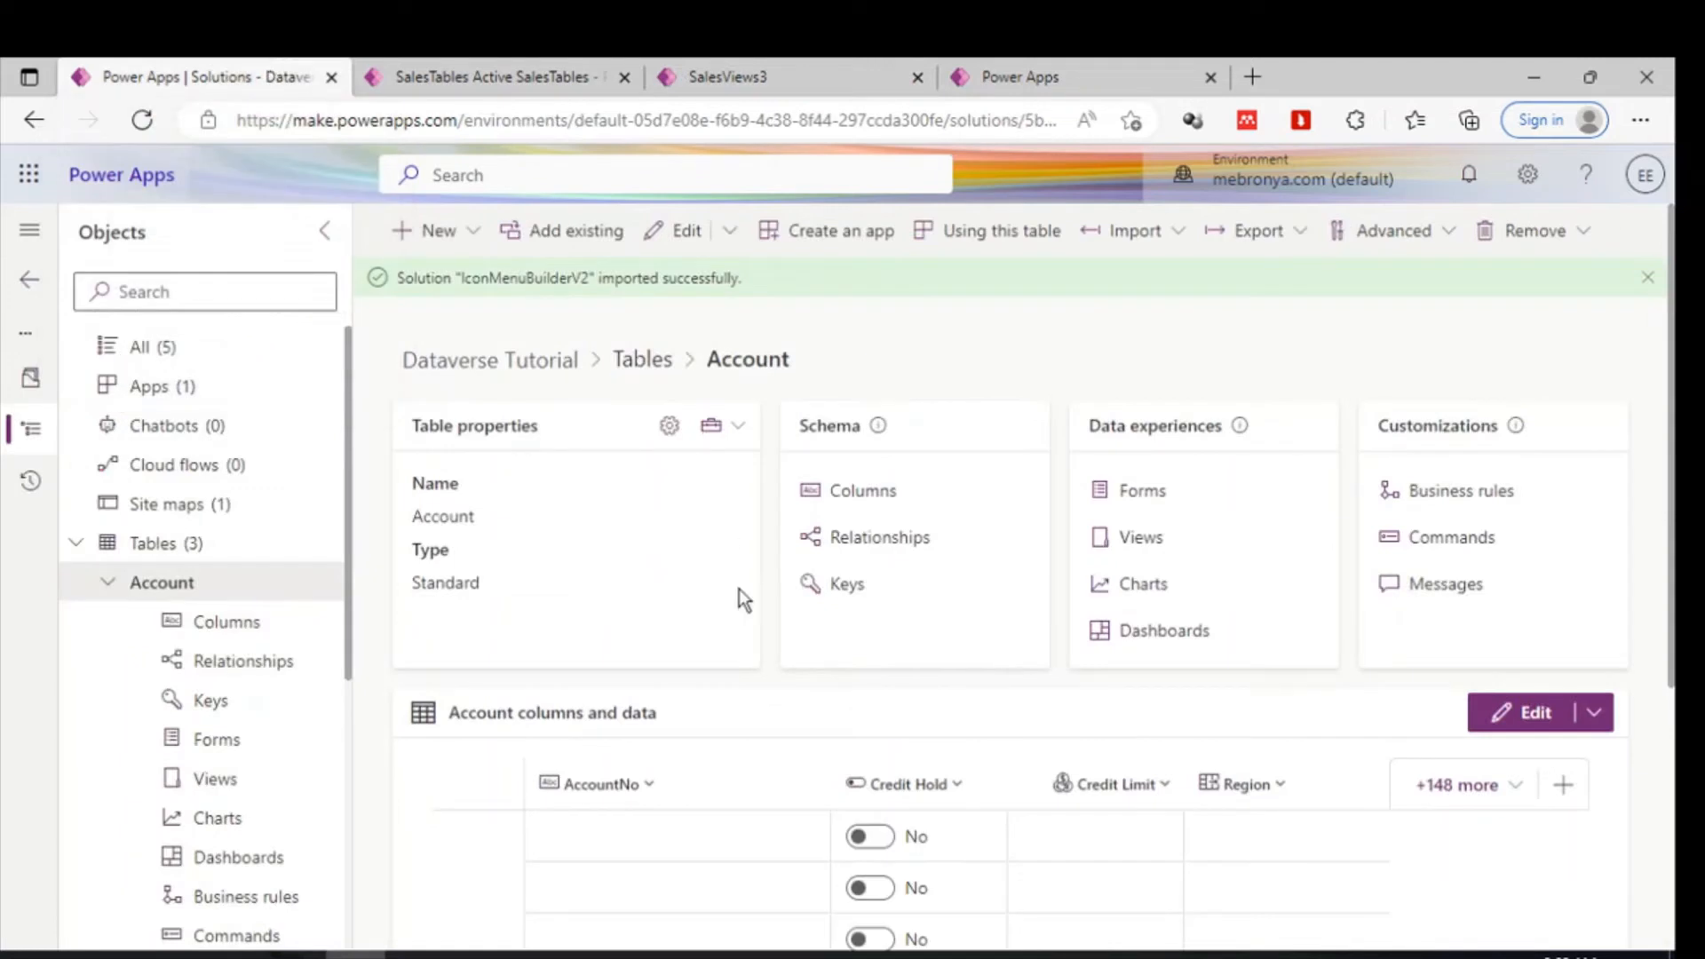
scroll(844, 790, "down", 5)
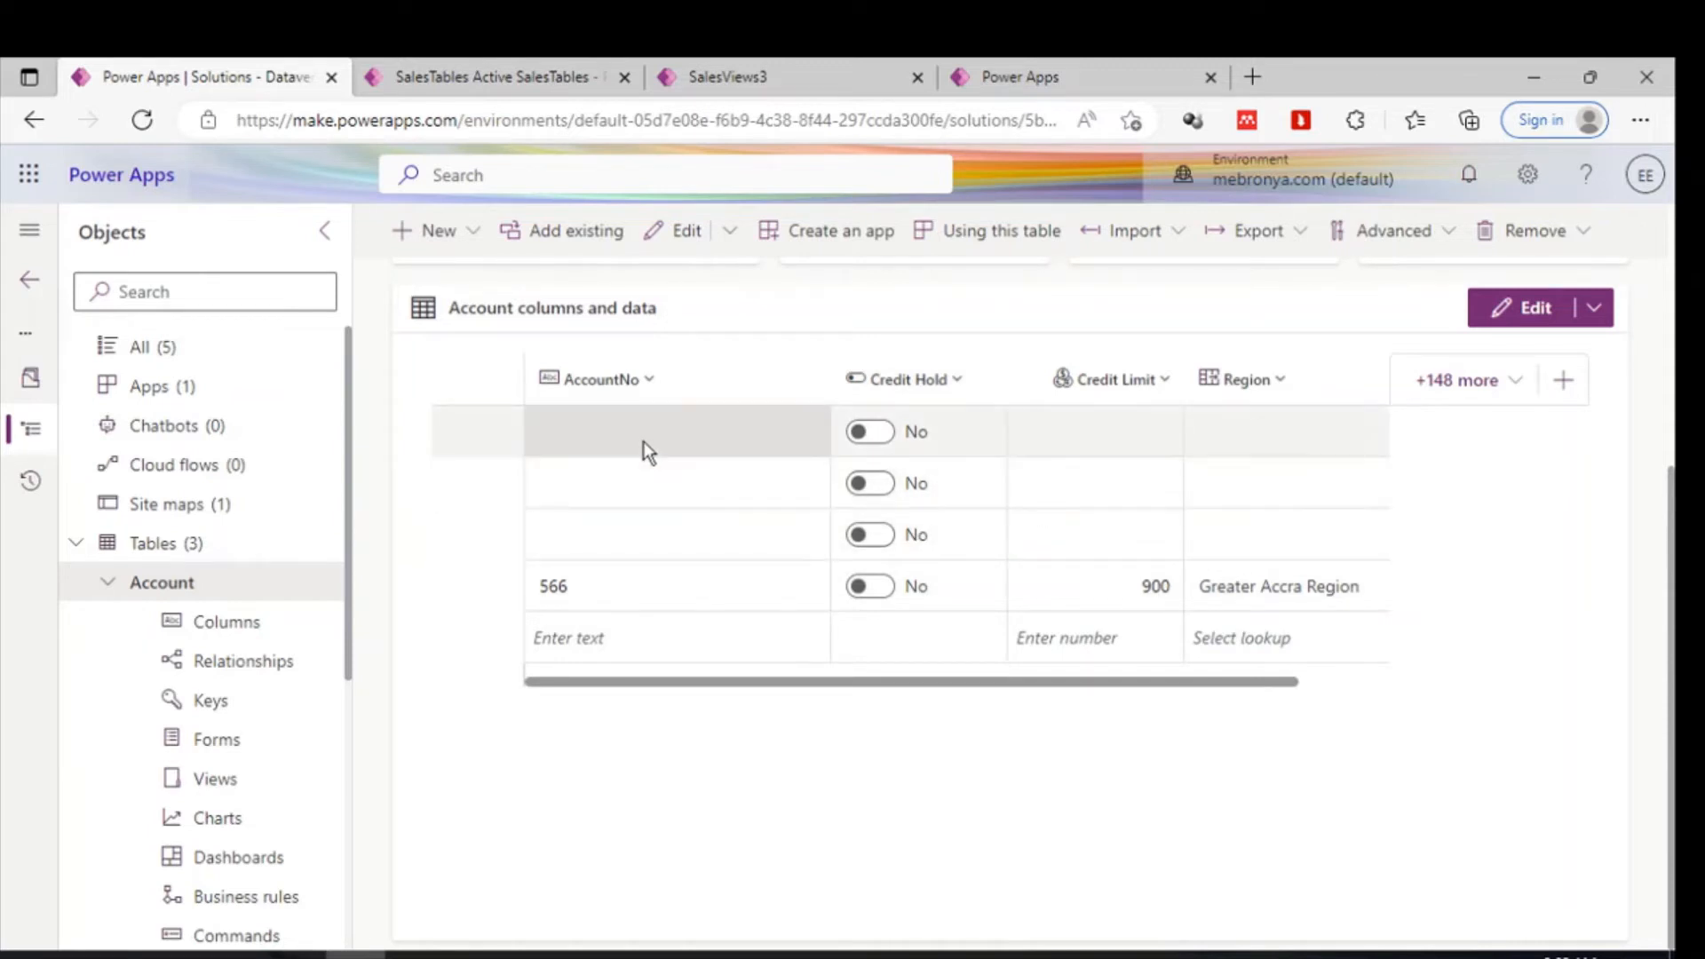
left_click(113, 587)
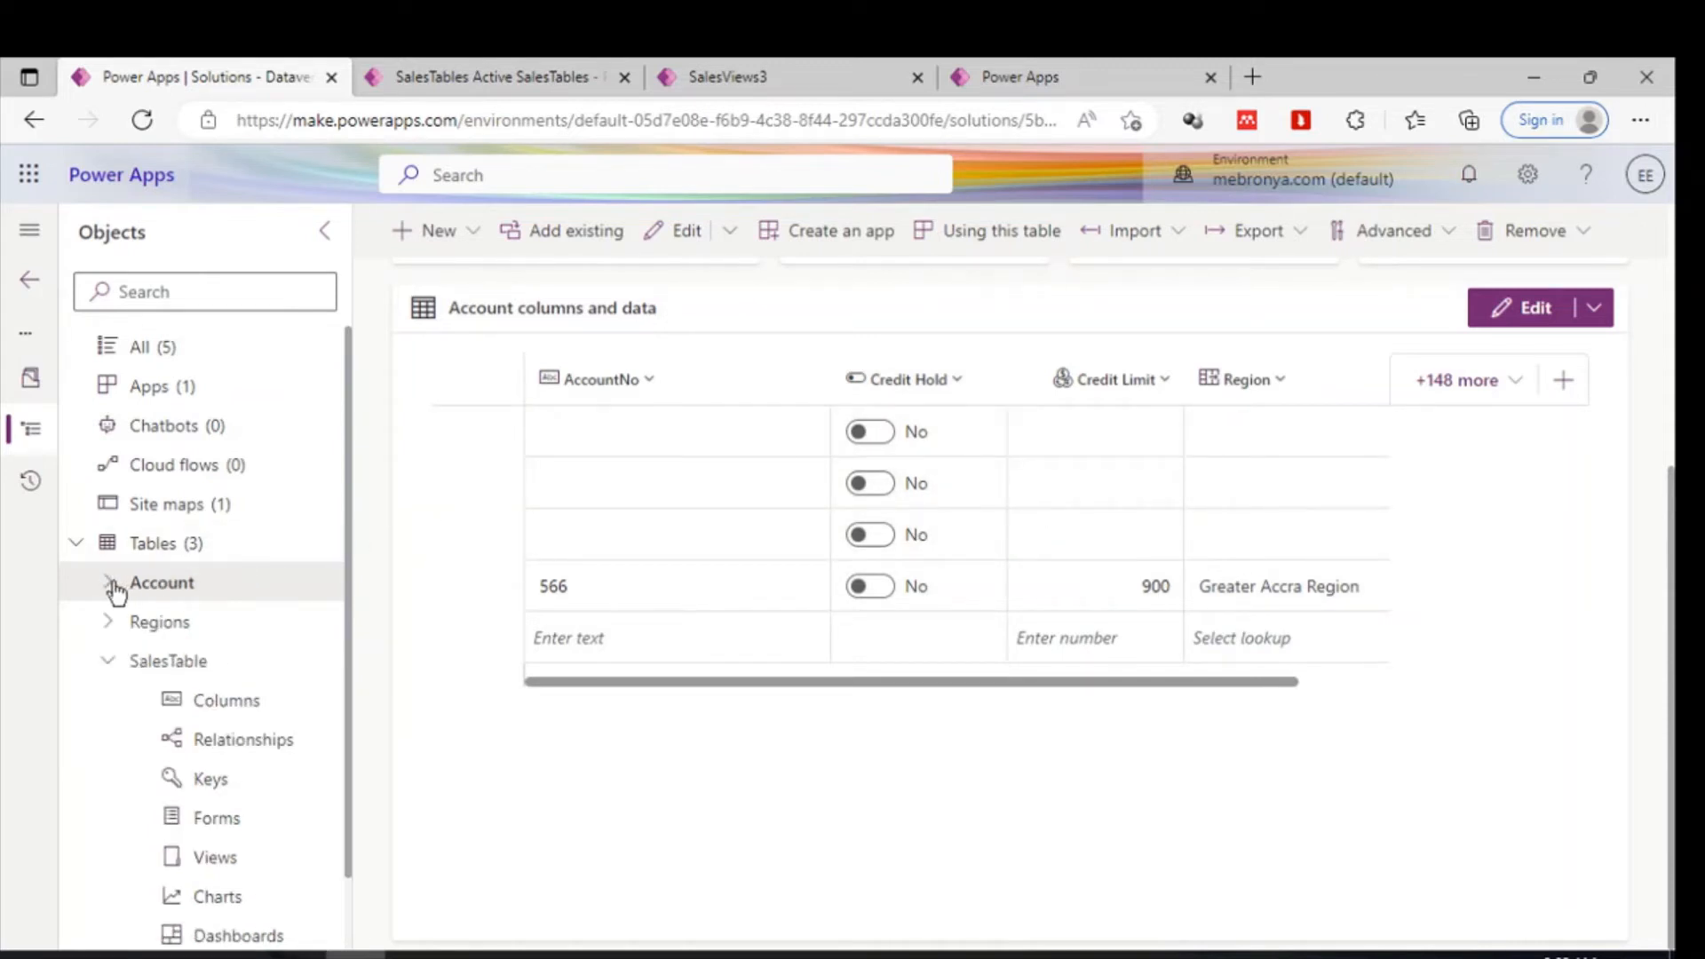
- In the SalesViews3 view editor, expand the related Customer (Account) table and browse its available columns
left_click(743, 76)
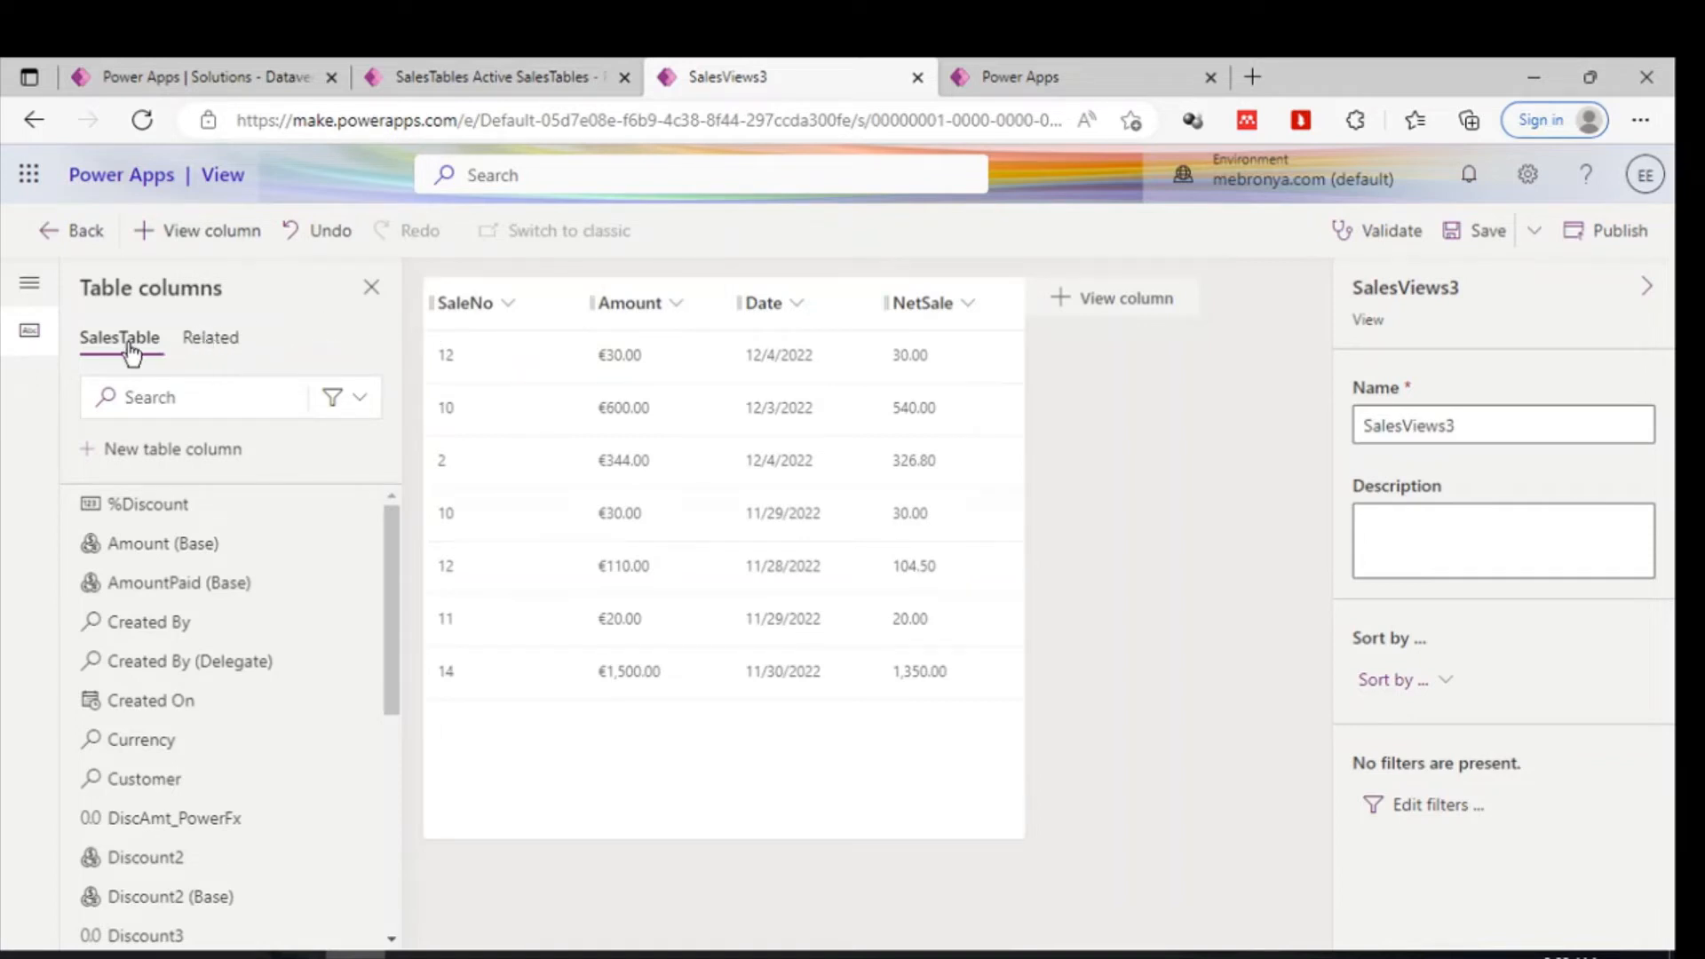
left_click(205, 338)
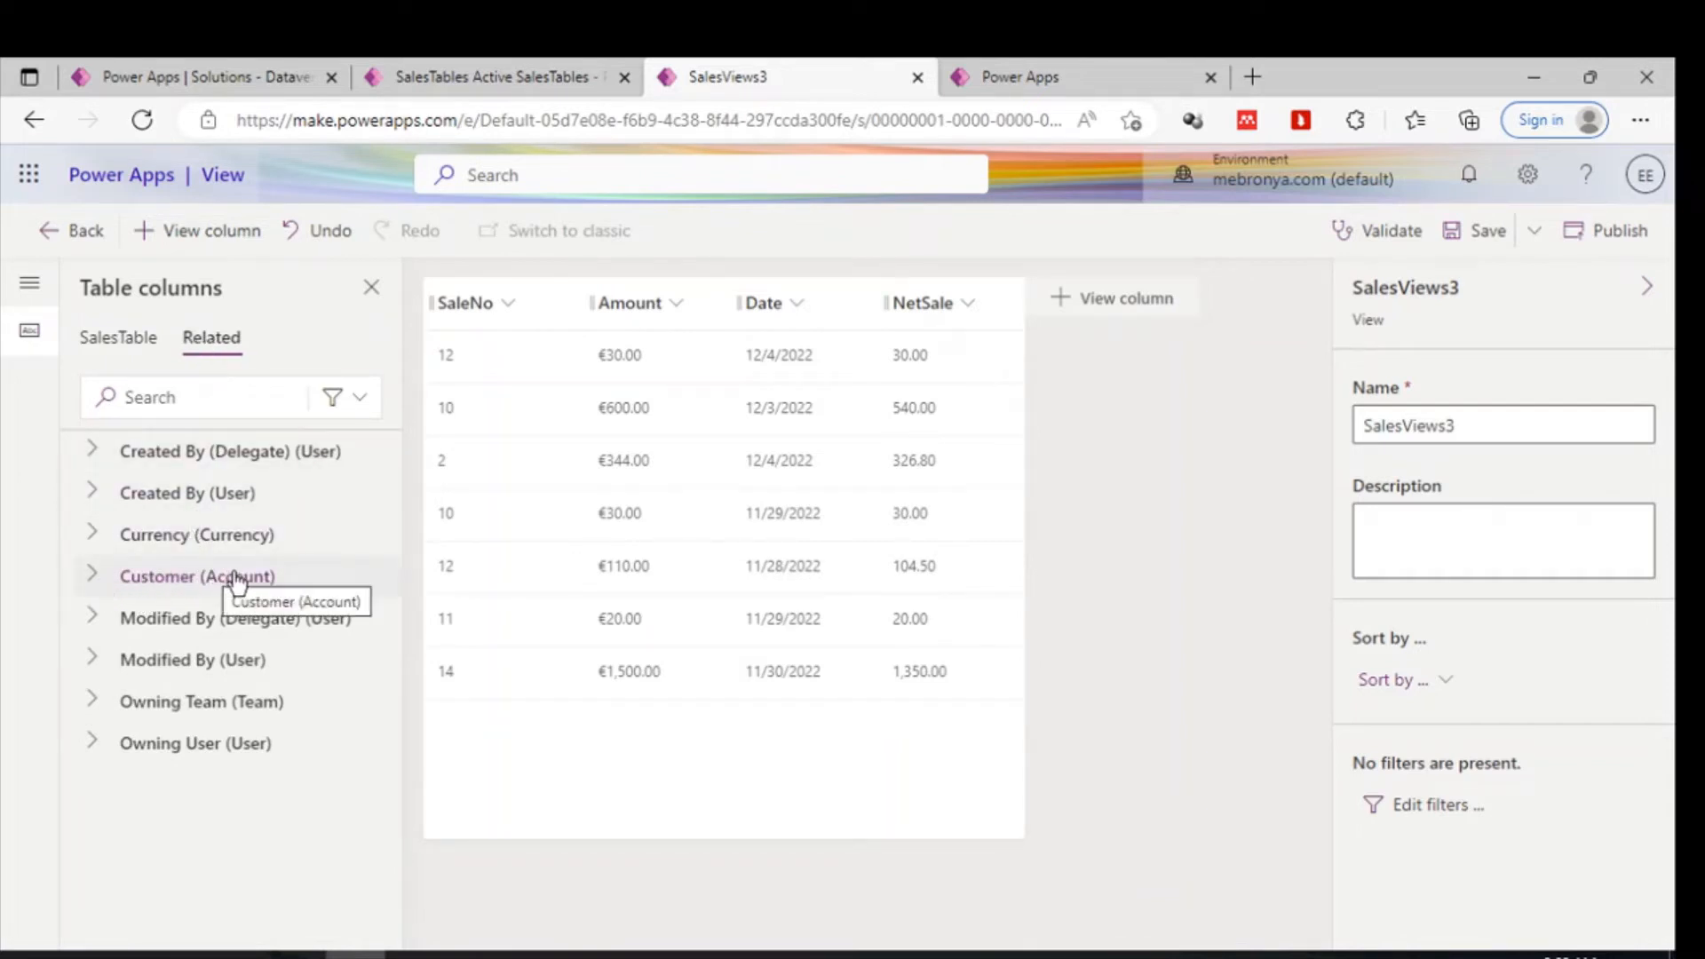
left_click(93, 581)
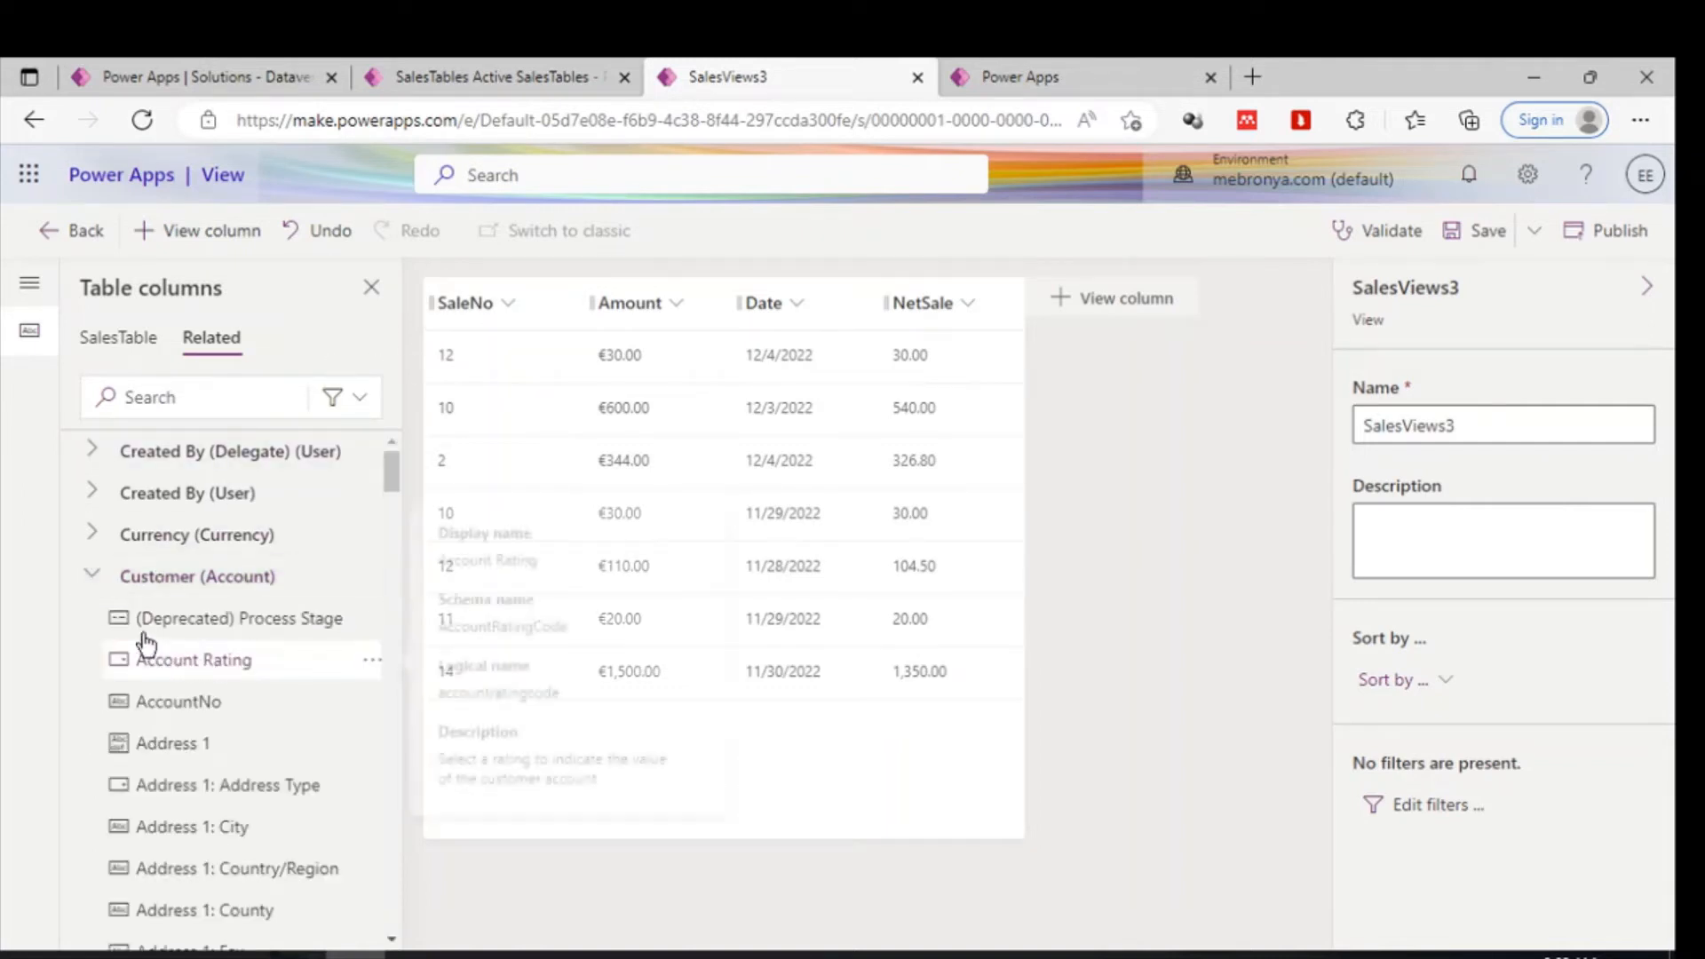
scroll(149, 594, "down", 1)
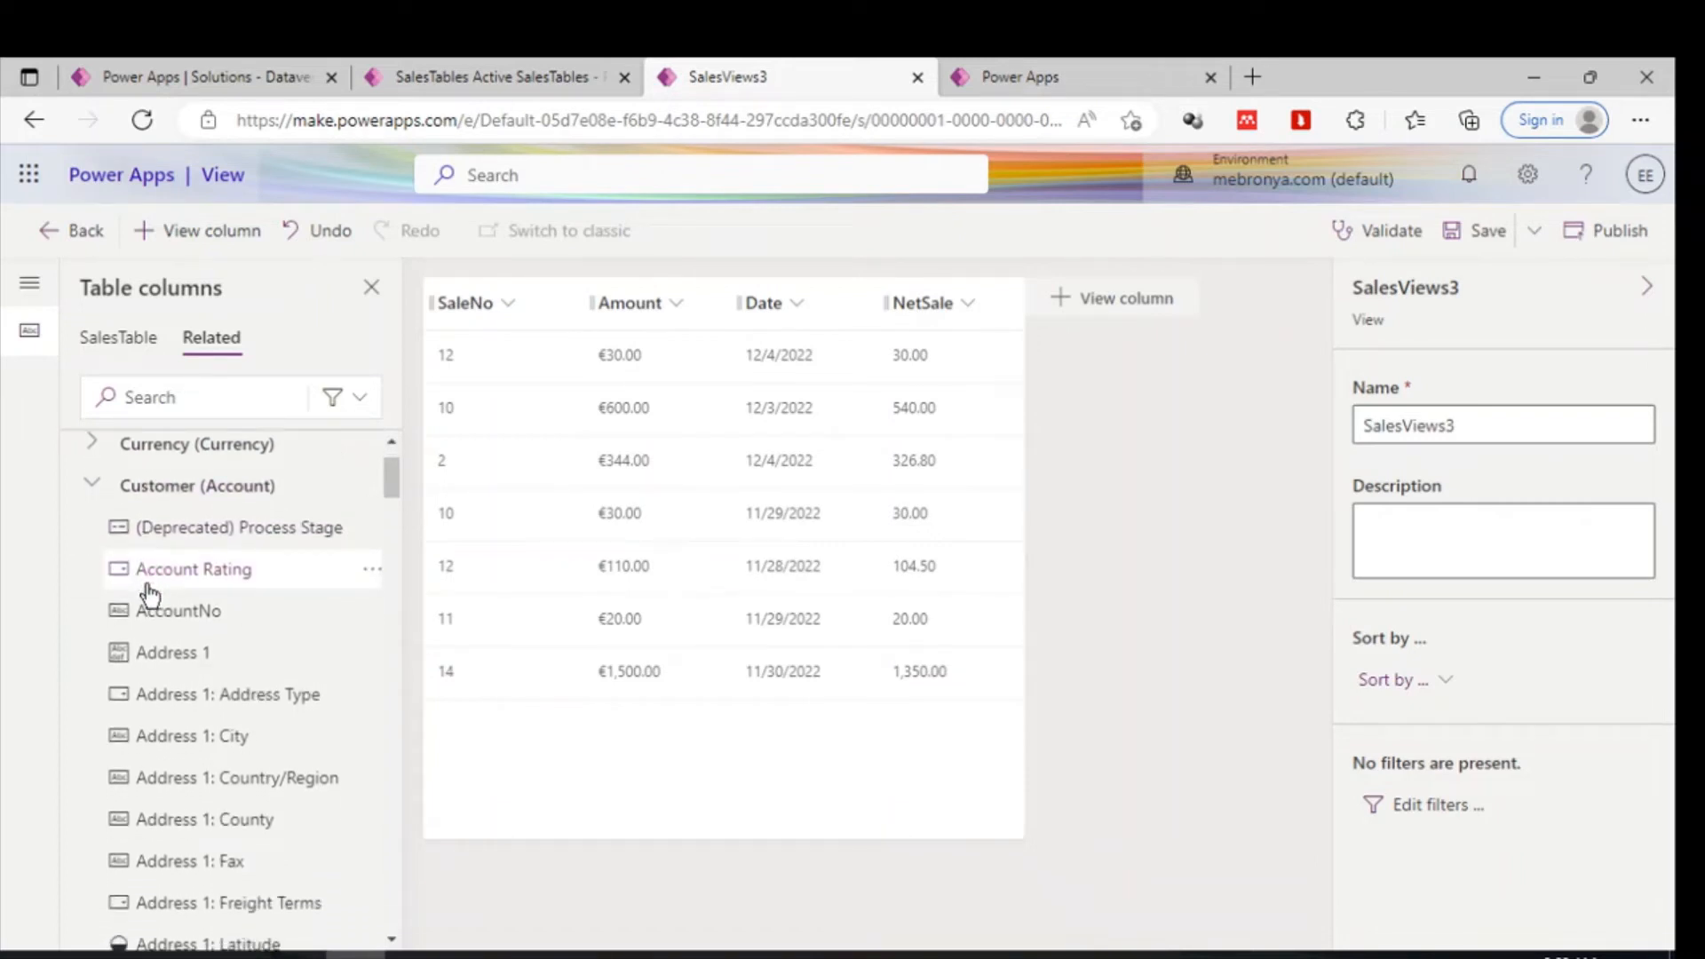
scroll(175, 706, "down", 5)
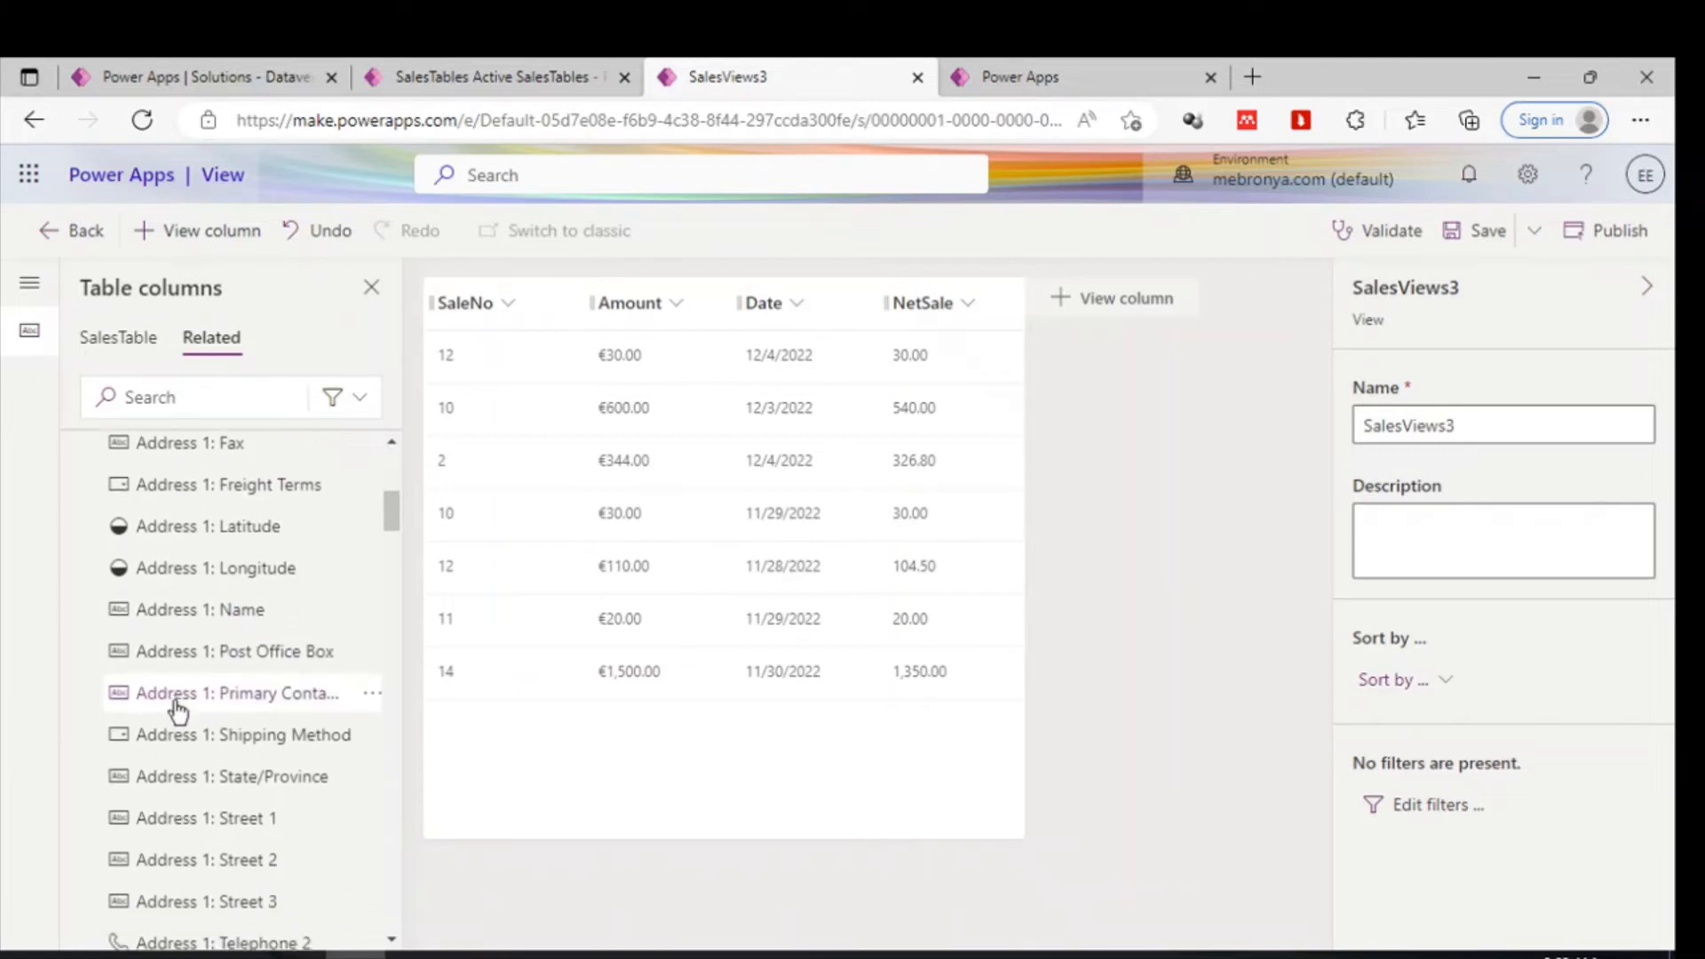
scroll(178, 710, "down", 6)
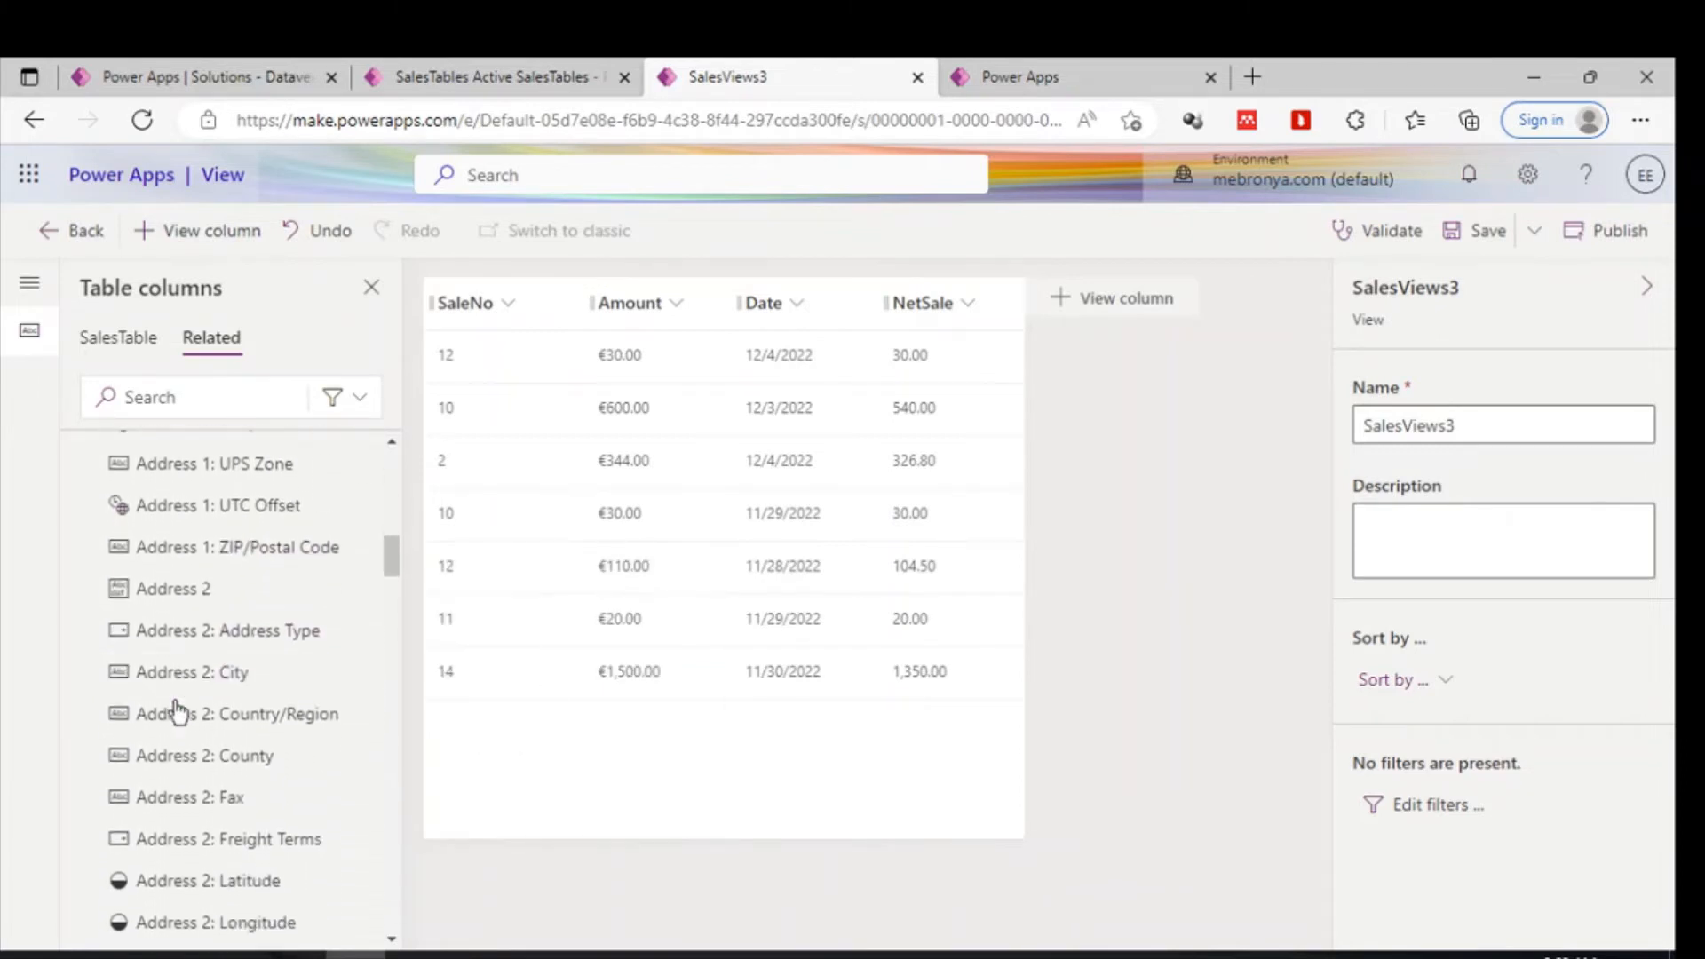
scroll(176, 710, "down", 4)
scroll(176, 711, "down", 10)
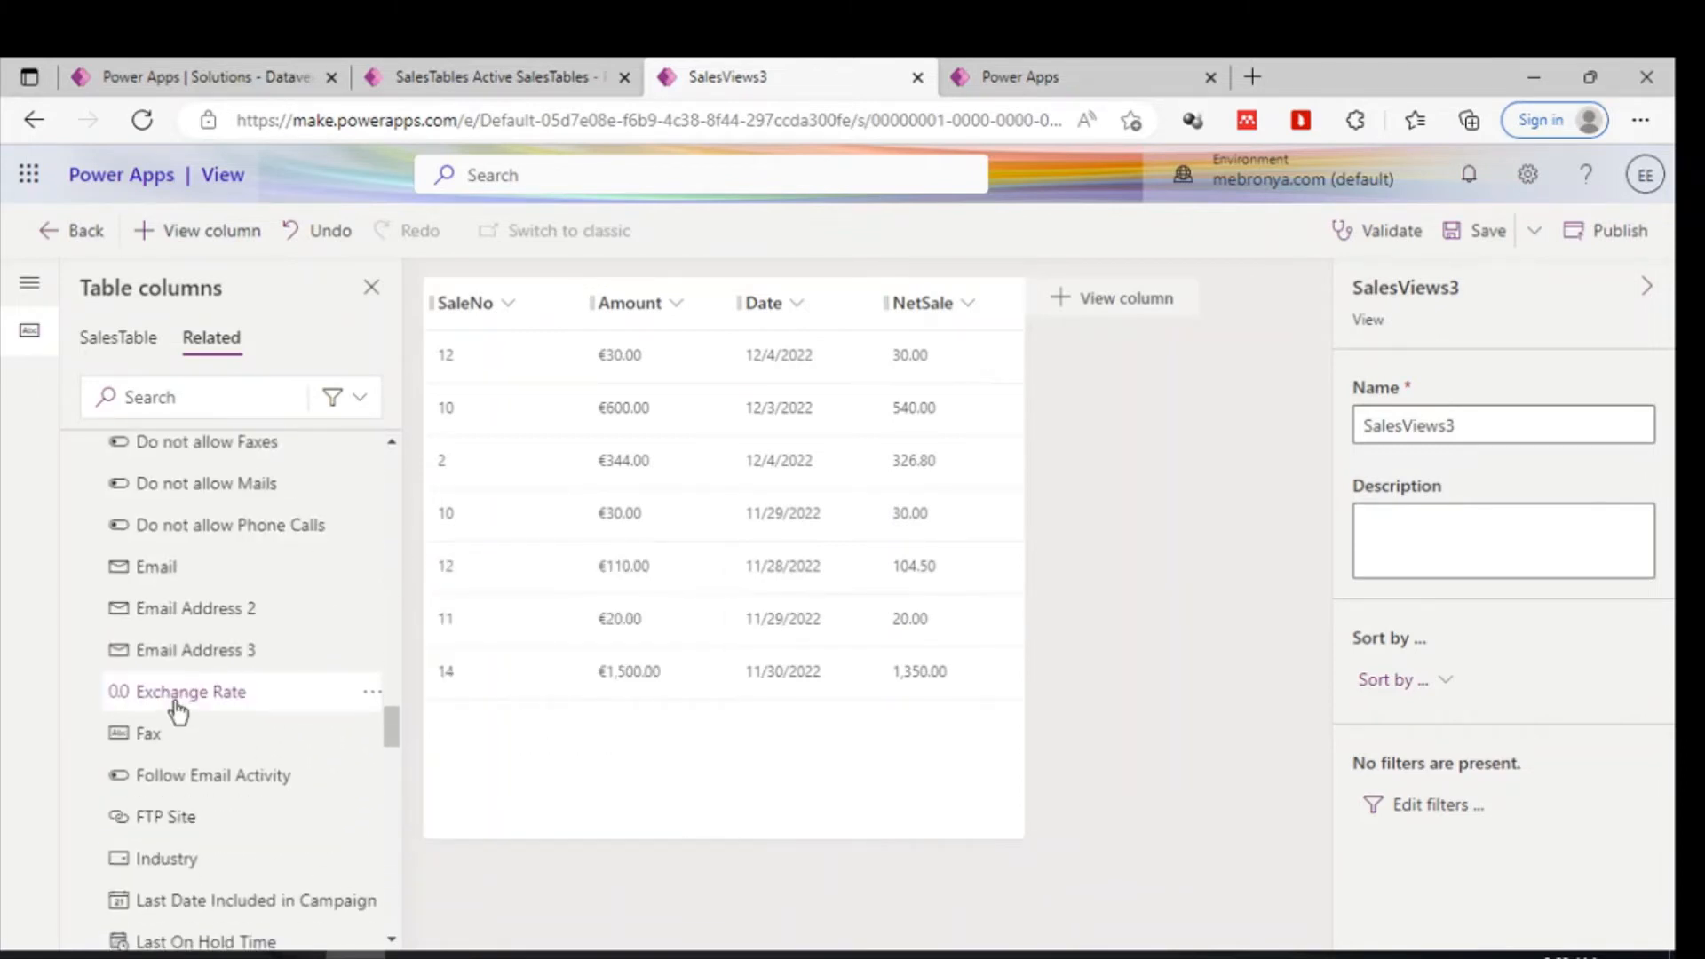
mouse_move(175, 708)
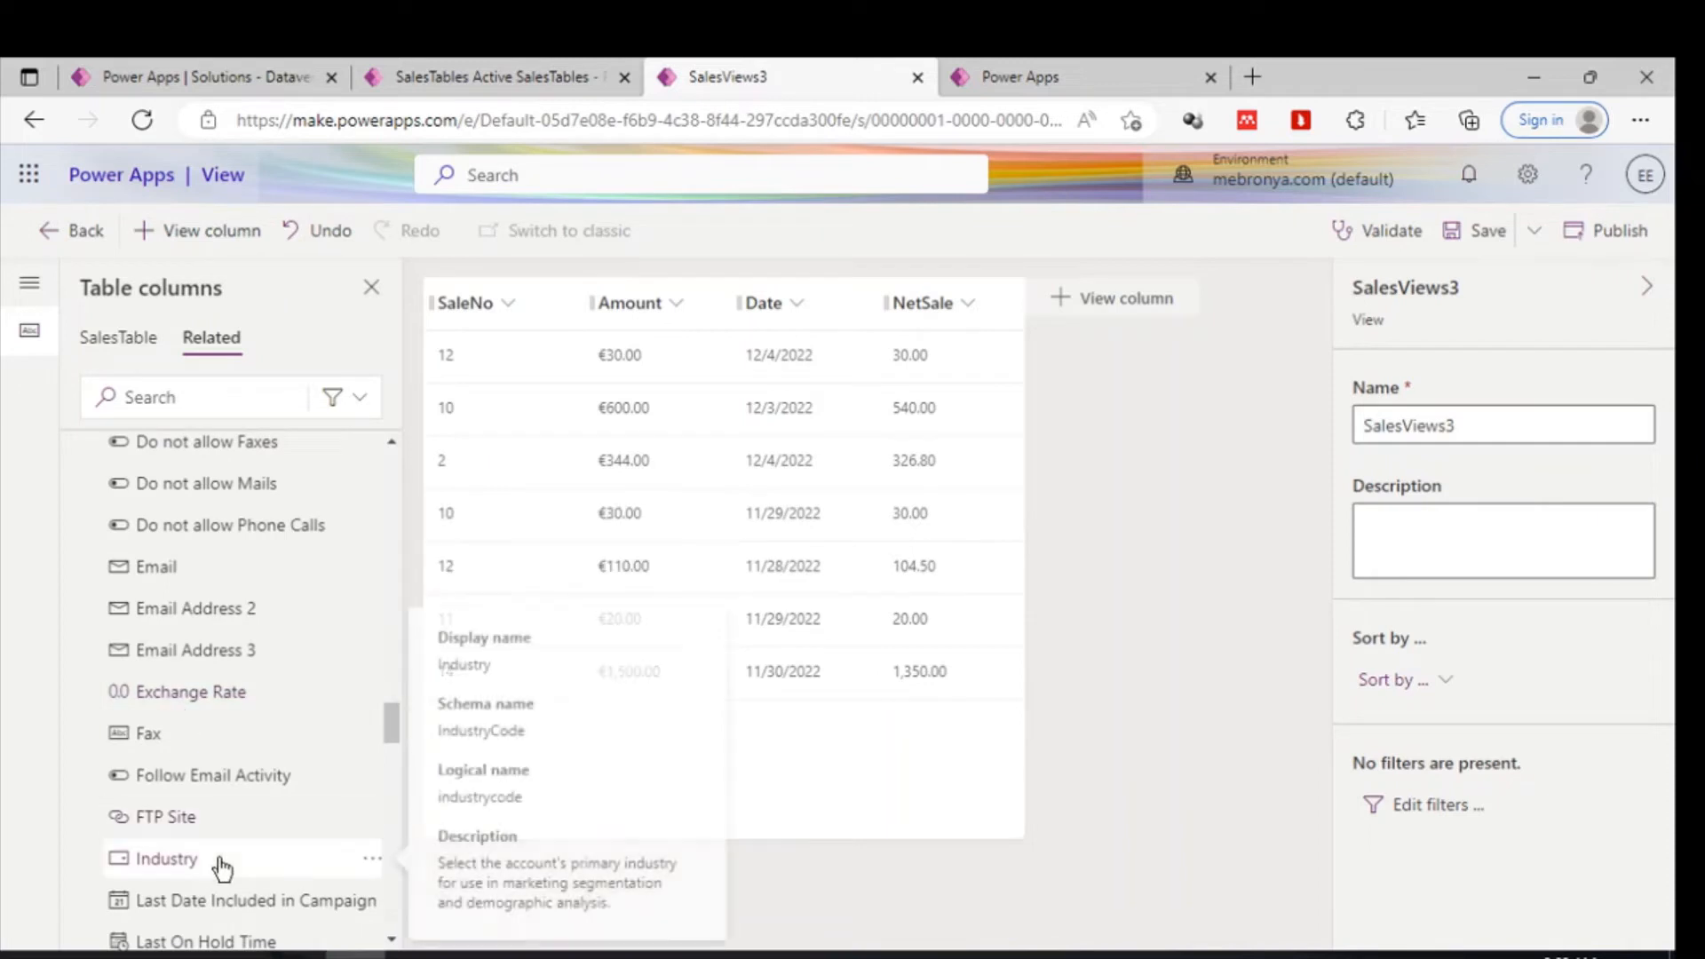
scroll(218, 862, "down", 3)
scroll(222, 866, "down", 10)
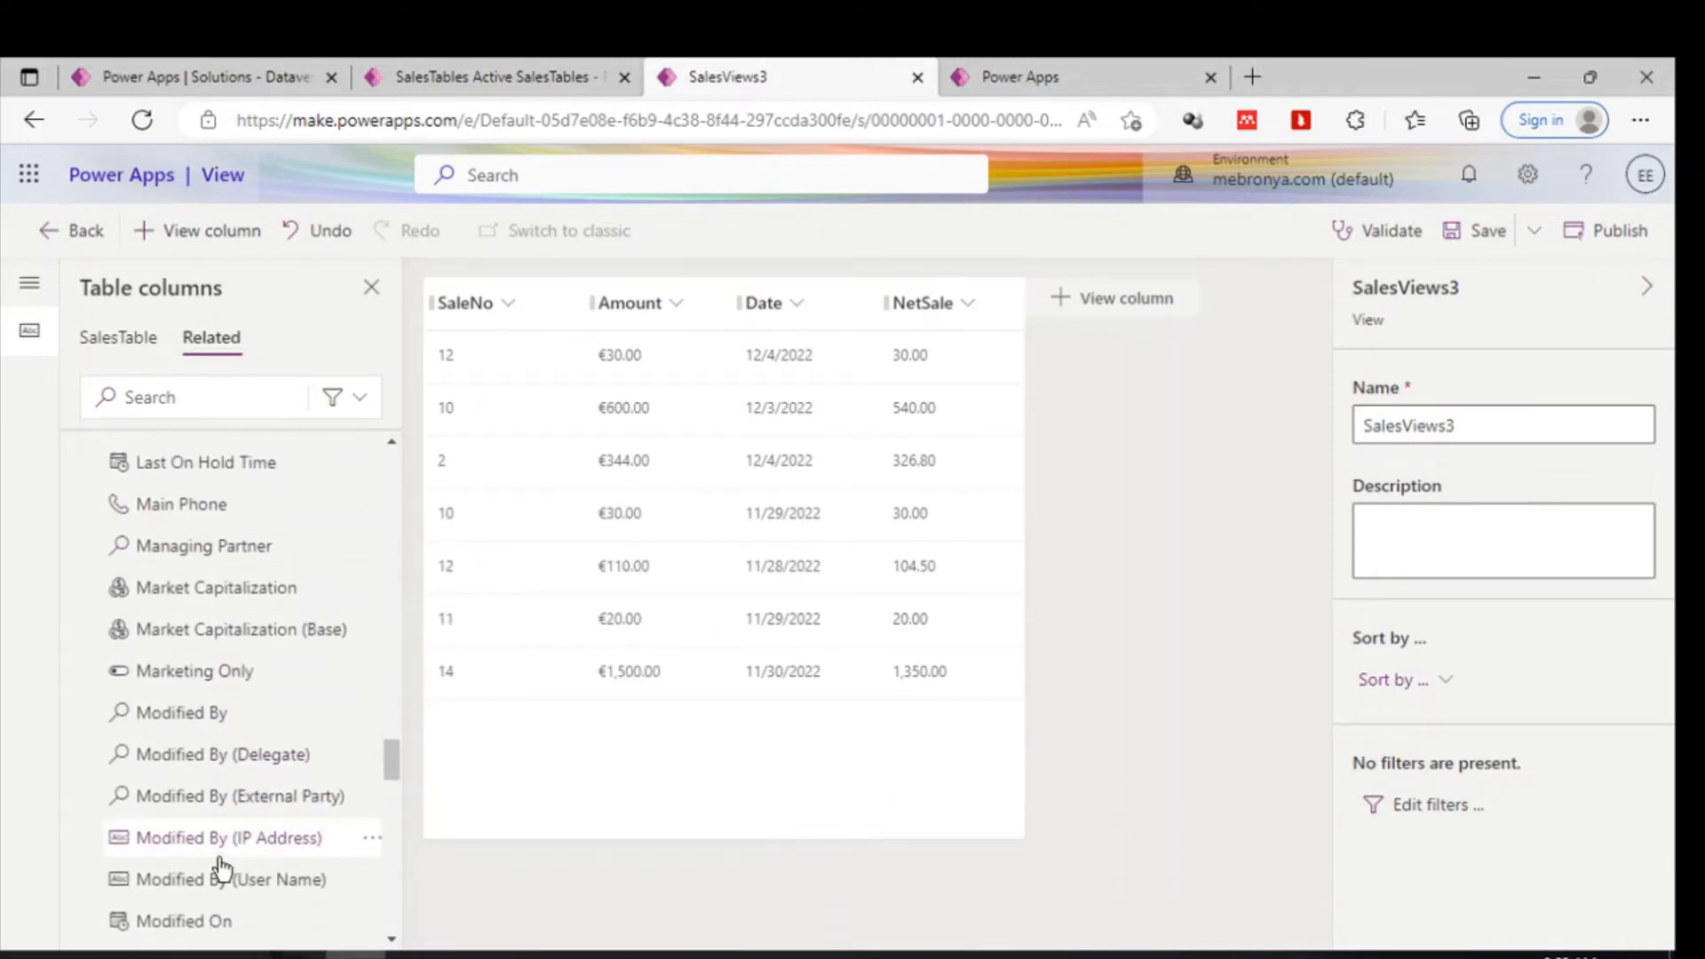
scroll(222, 869, "down", 6)
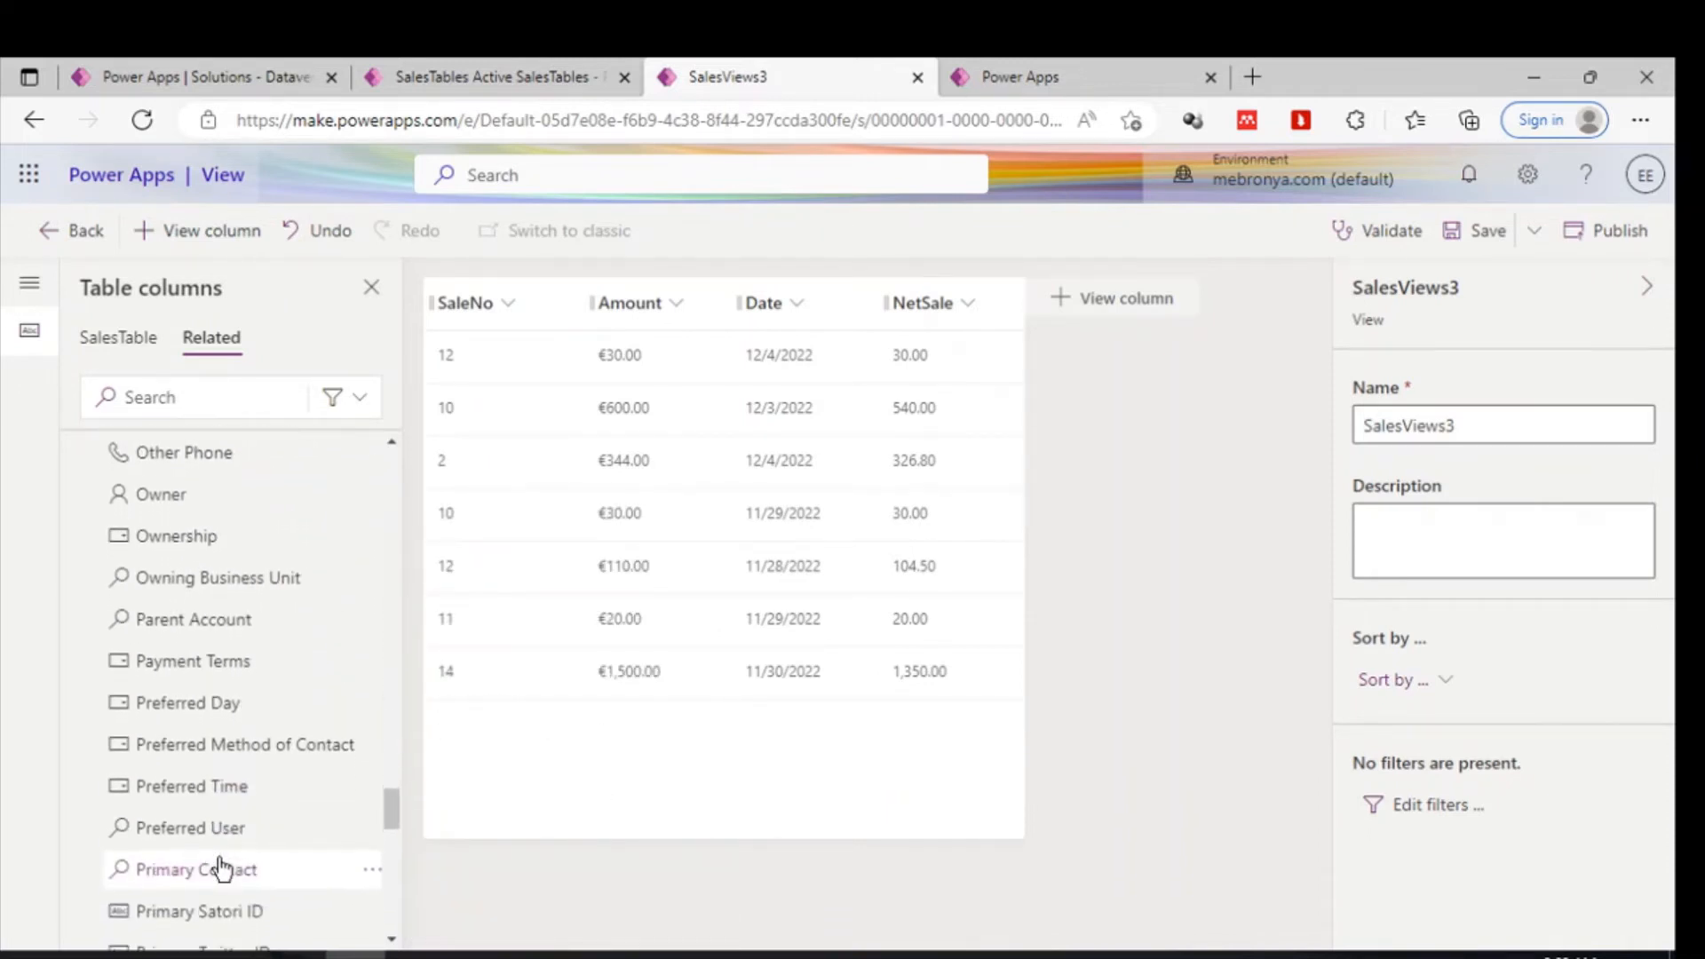
scroll(222, 868, "down", 2)
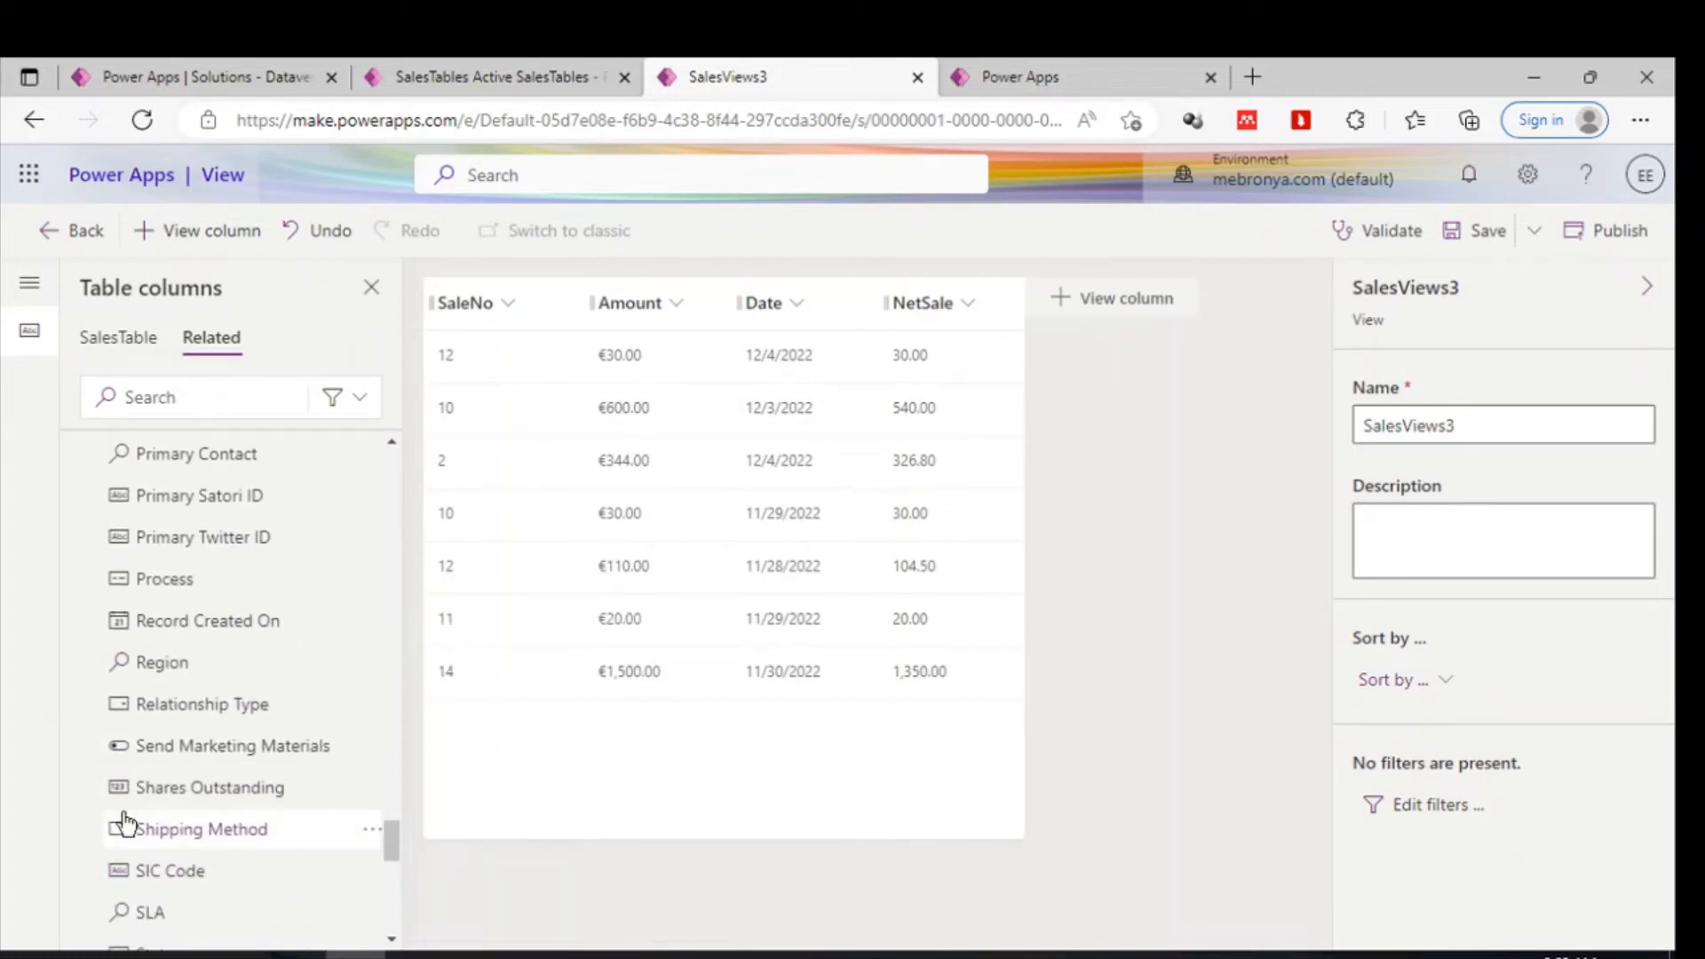
scroll(126, 818, "down", 7)
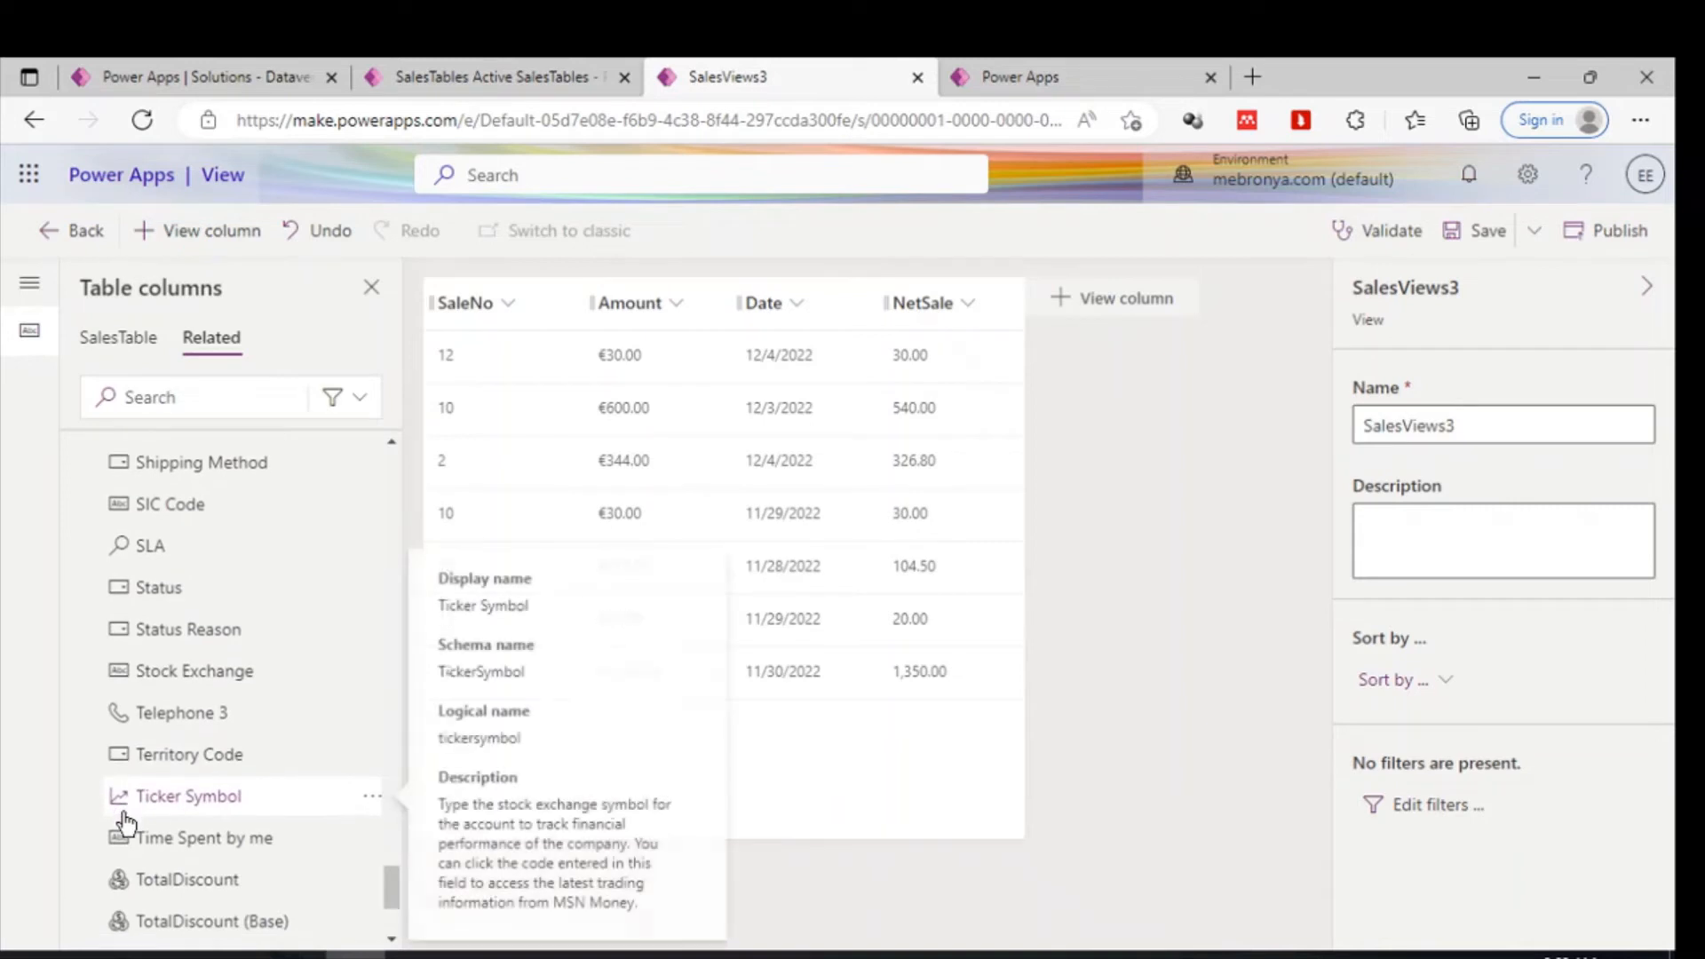
scroll(125, 821, "down", 4)
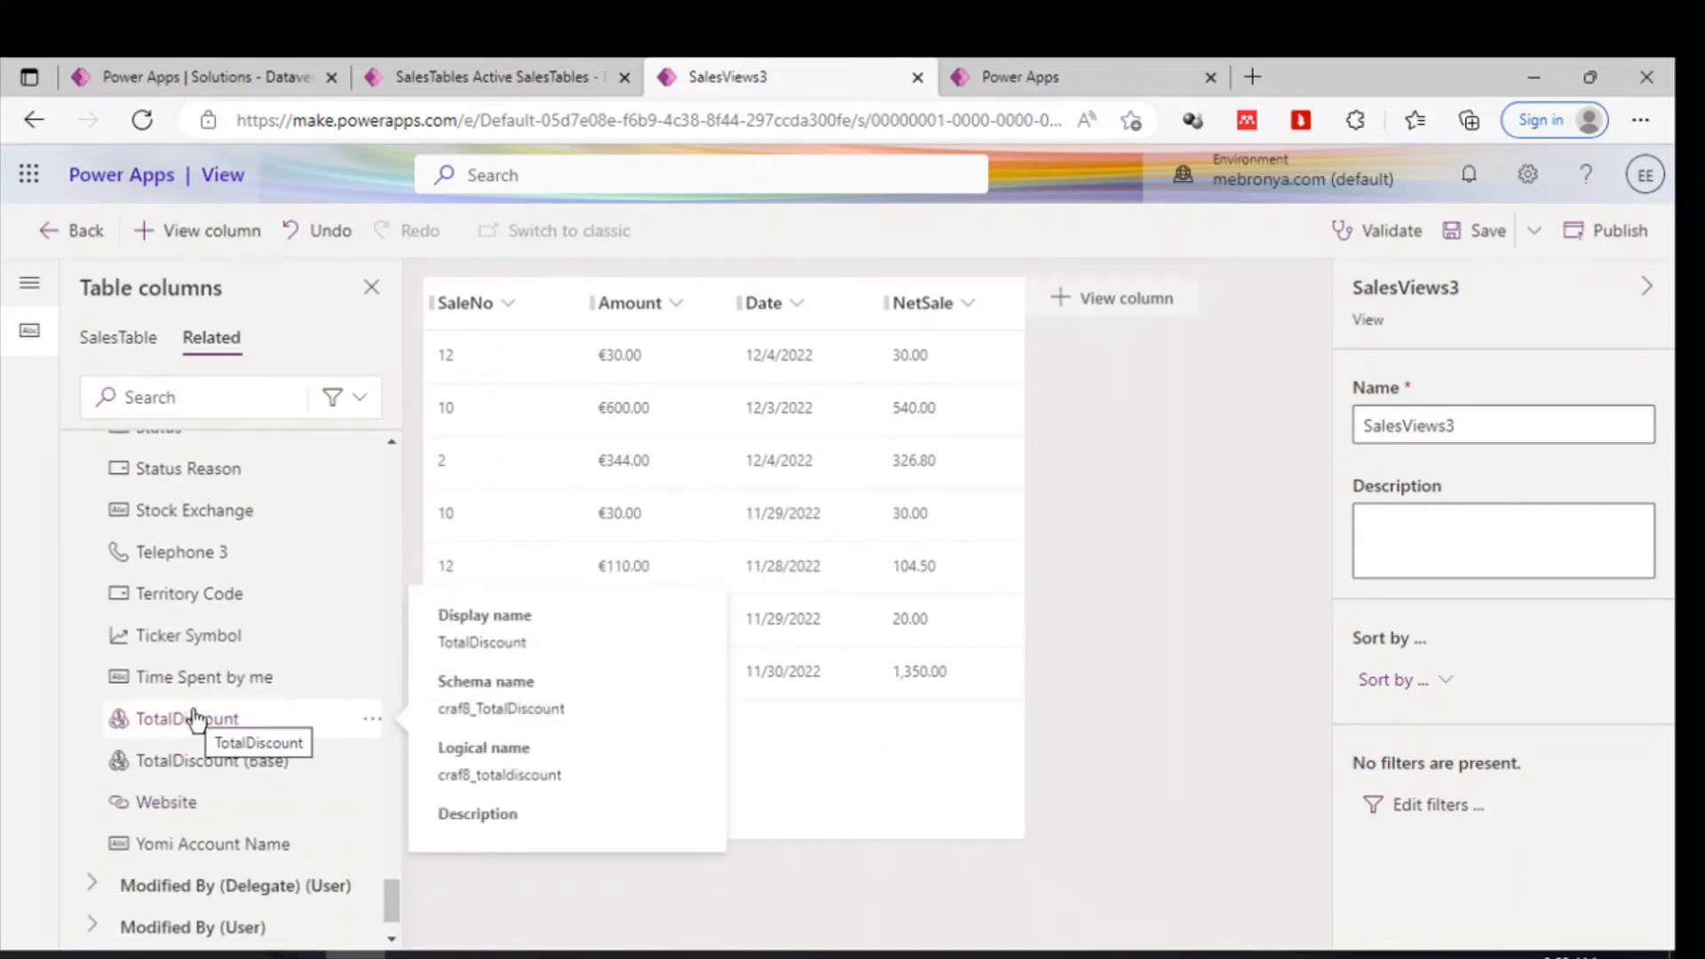
scroll(193, 716, "down", 1)
scroll(192, 714, "up", 15)
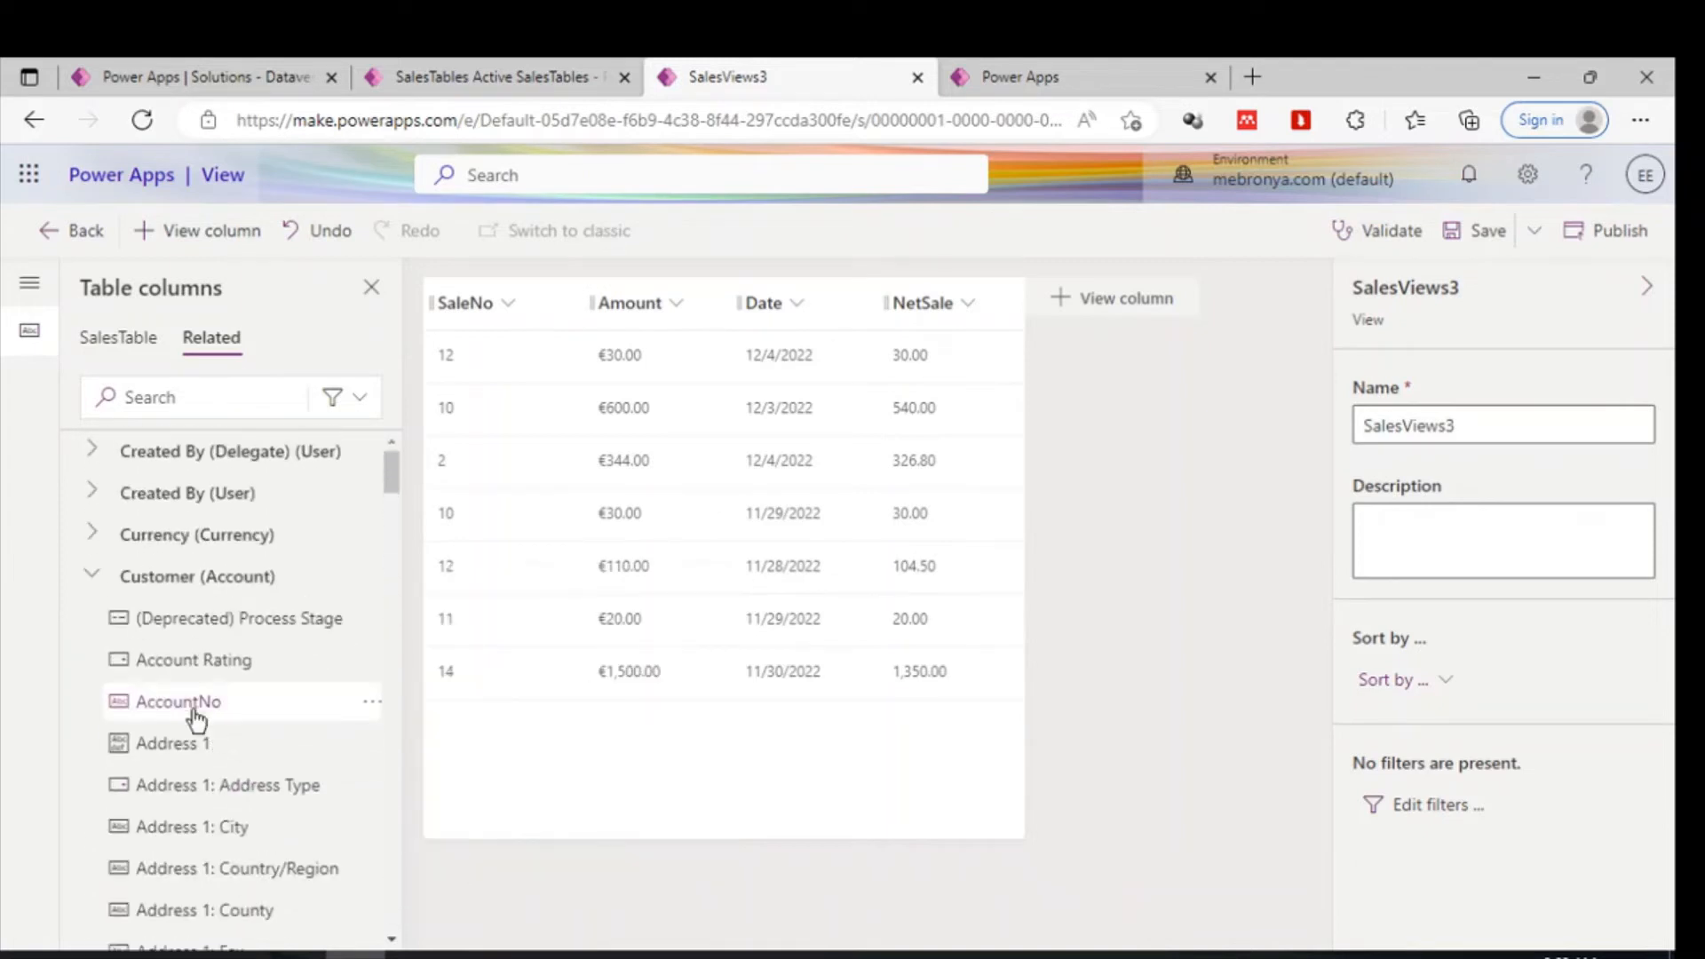
- Add the related Customer AccountNo column to the SalesViews3 view
mouse_move(221, 780)
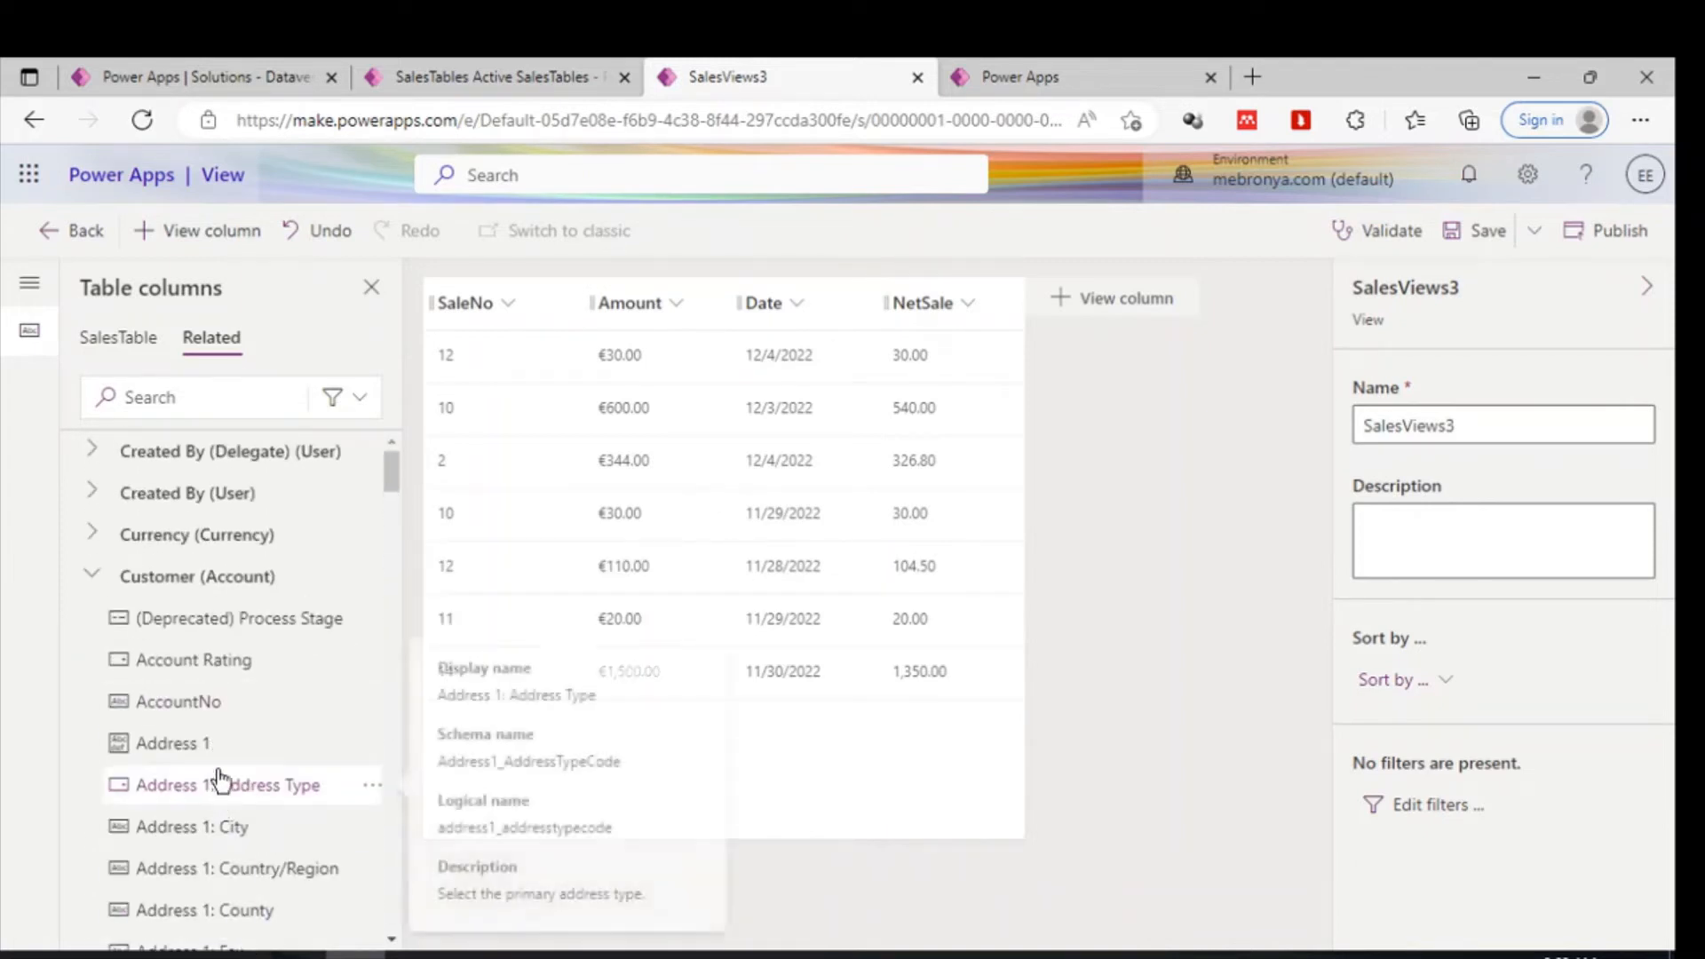
left_click(198, 713)
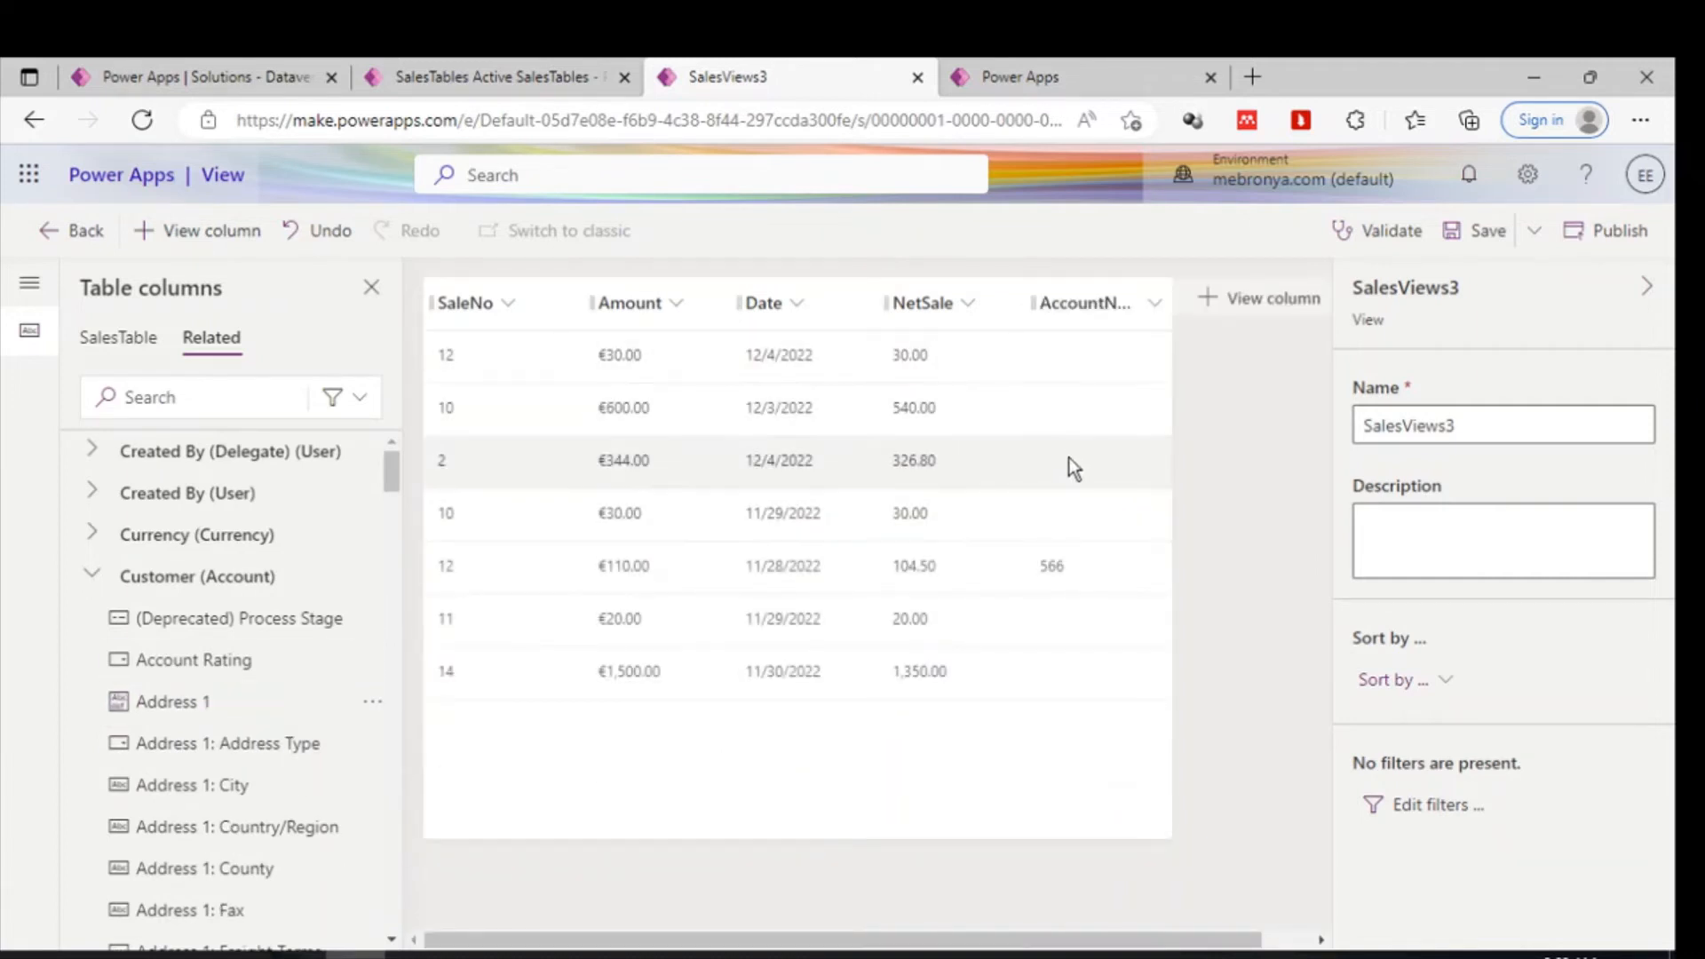
scroll(210, 685, "down", 1)
mouse_move(209, 684)
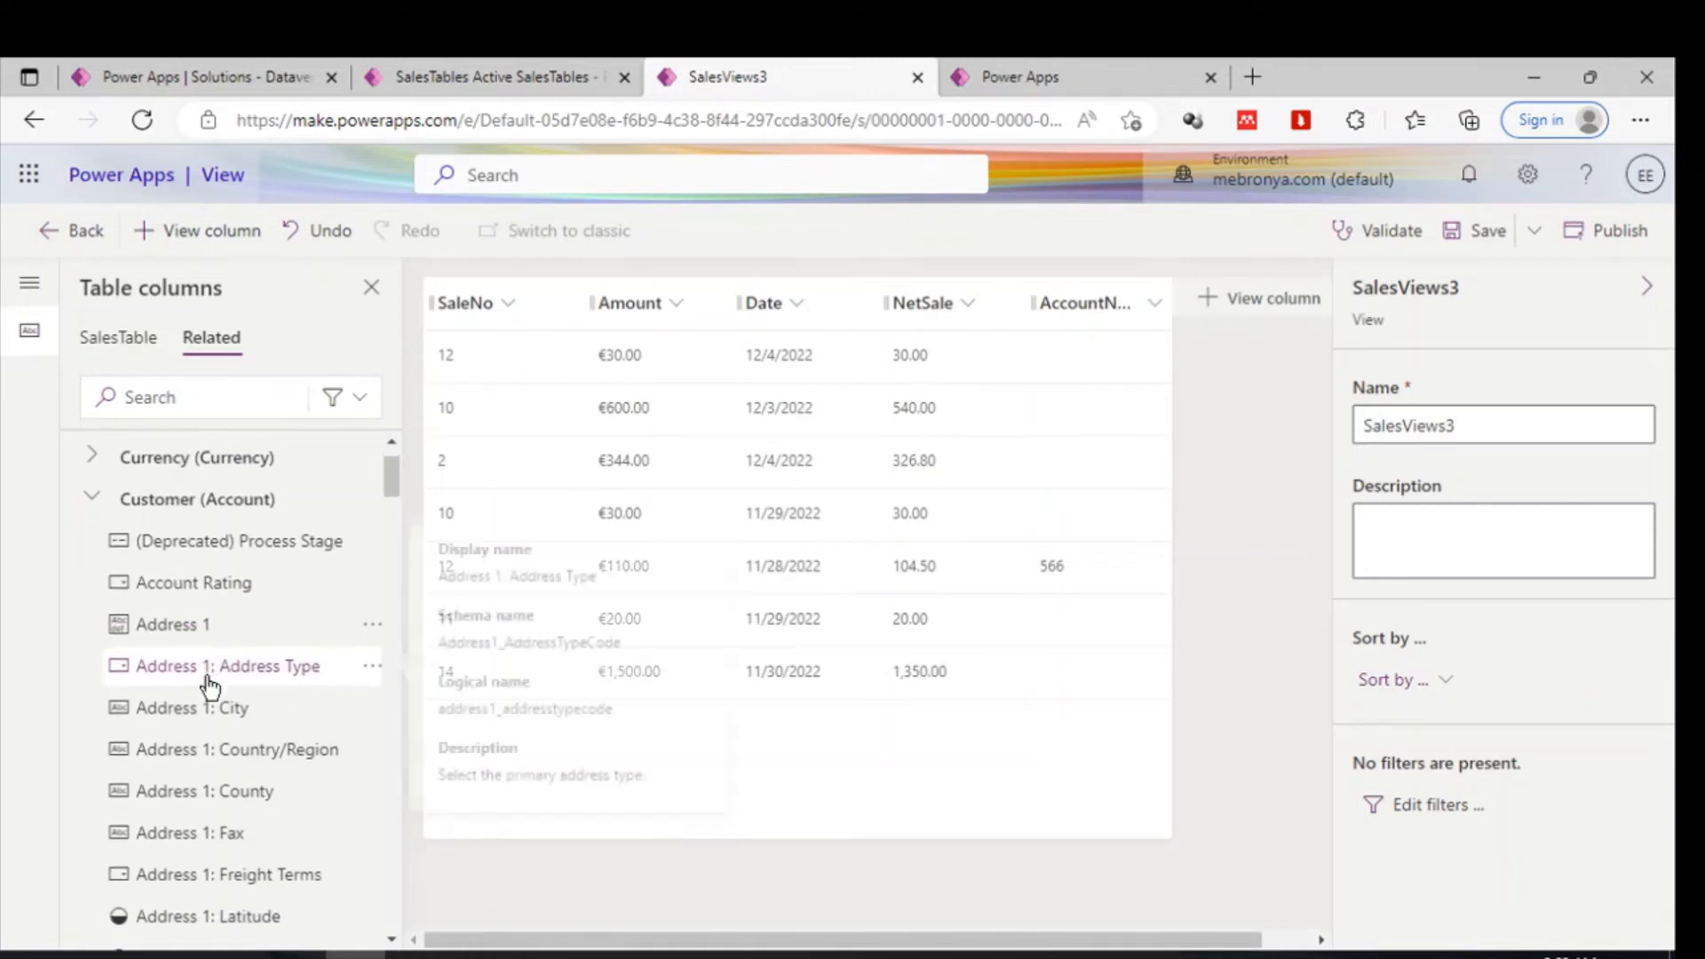
scroll(210, 686, "down", 3)
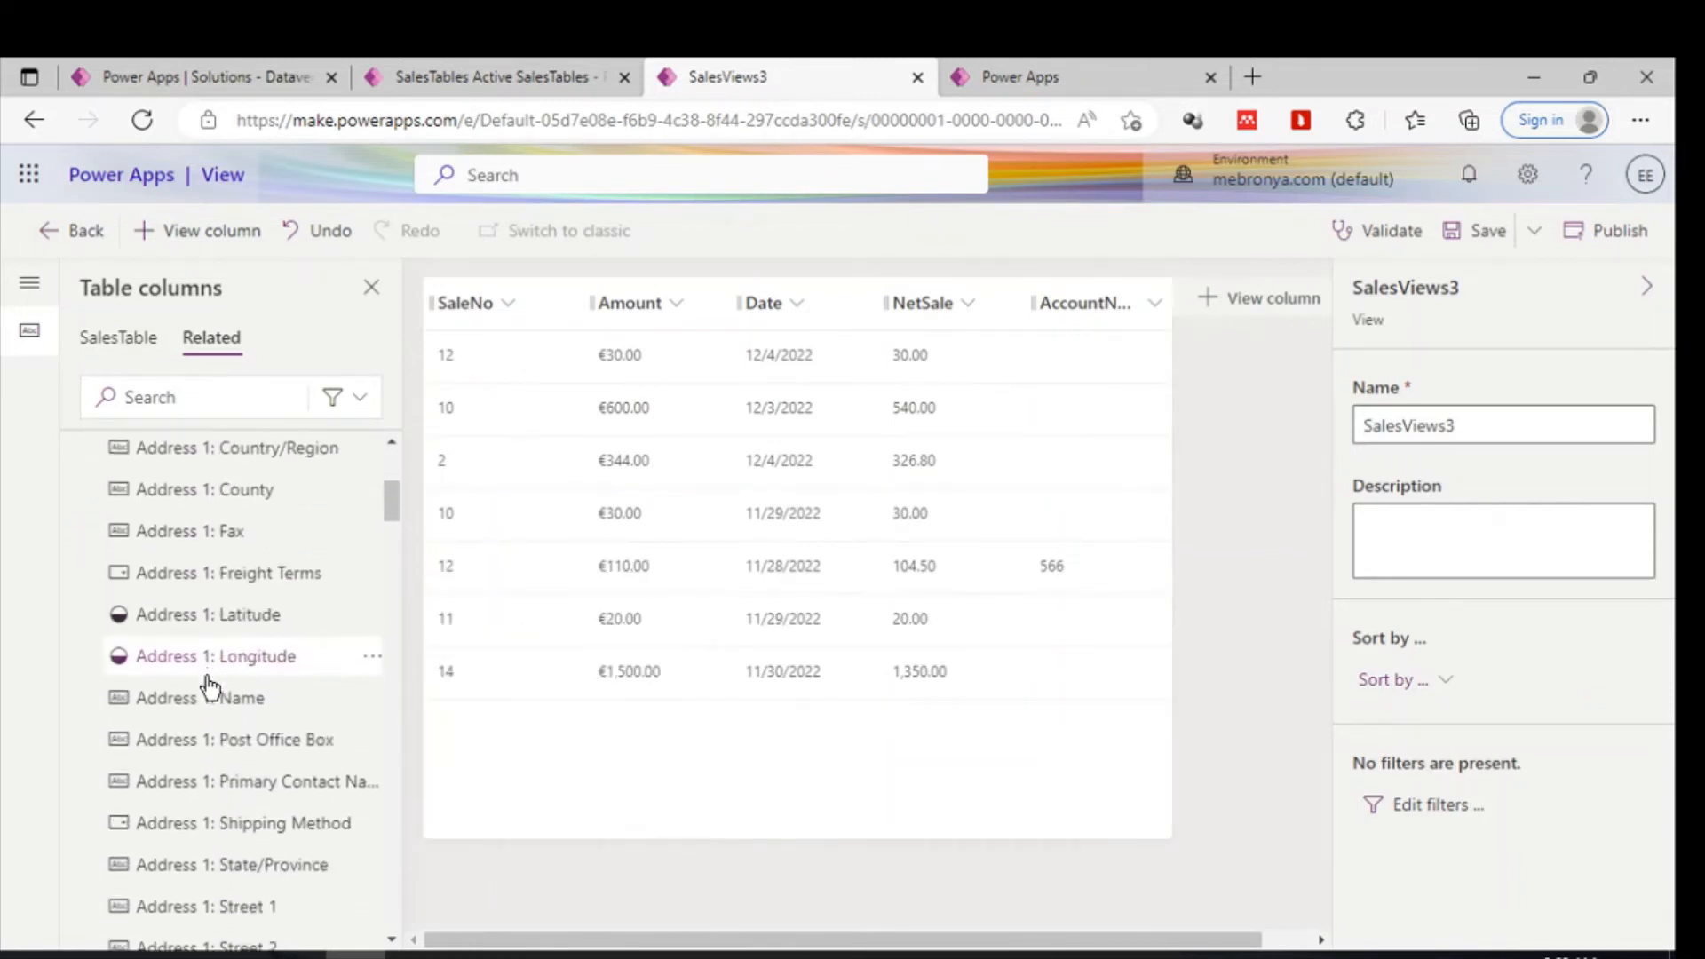
scroll(210, 686, "down", 3)
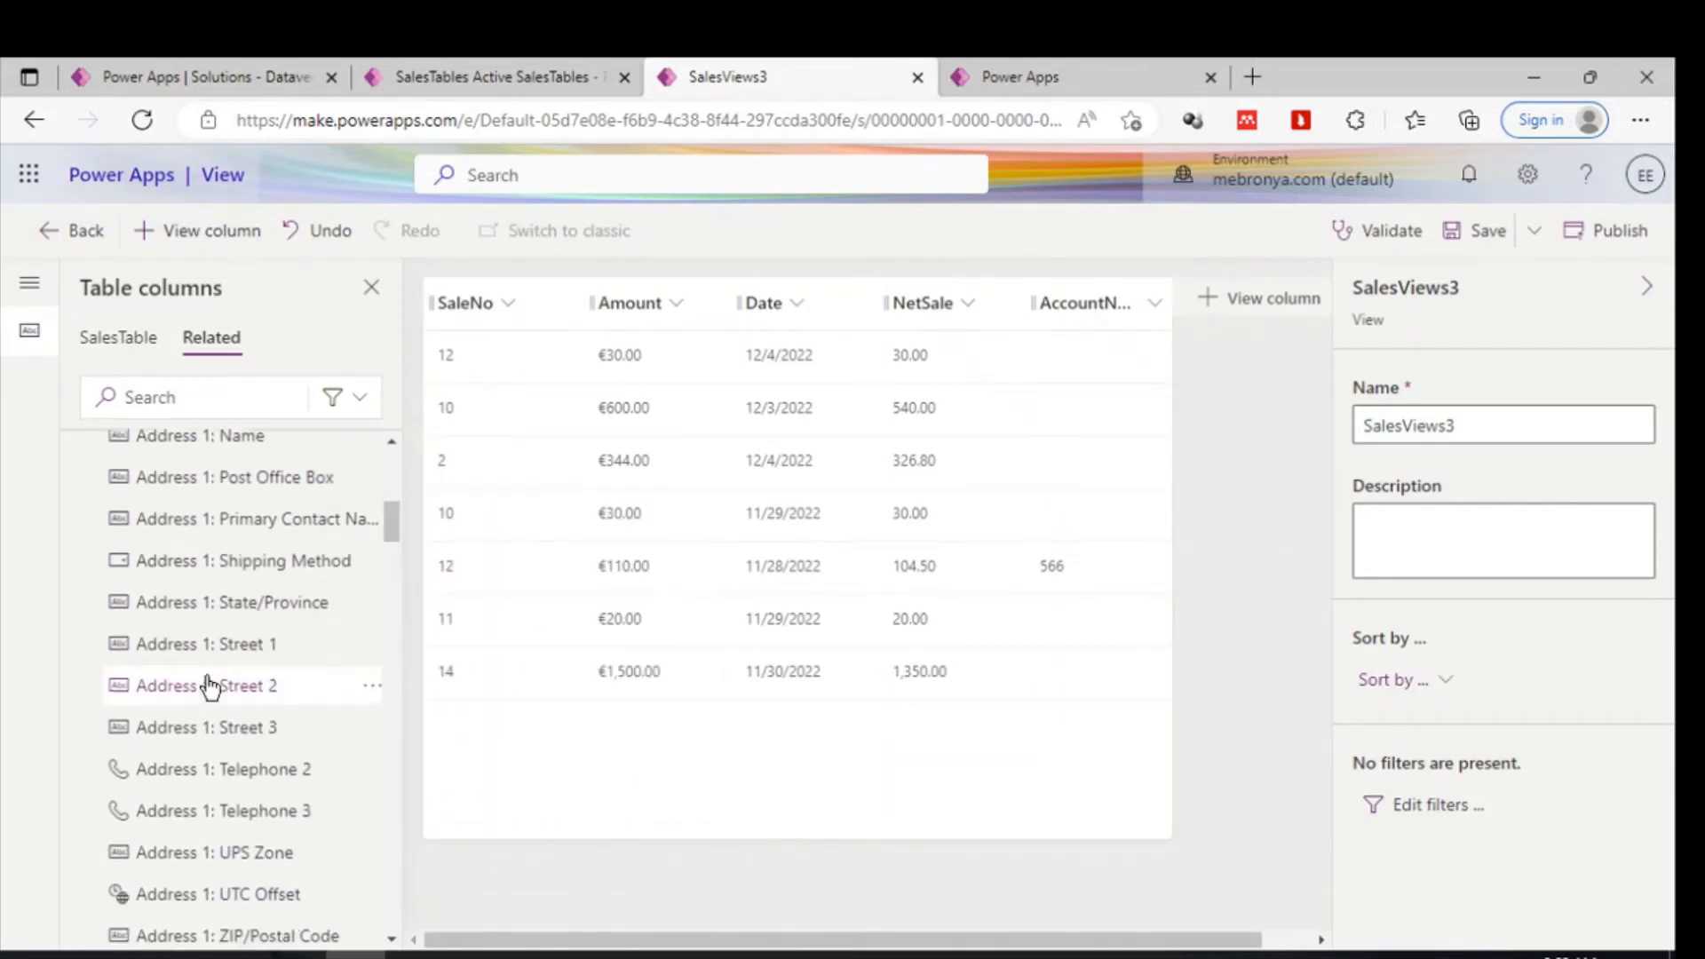
scroll(209, 686, "down", 5)
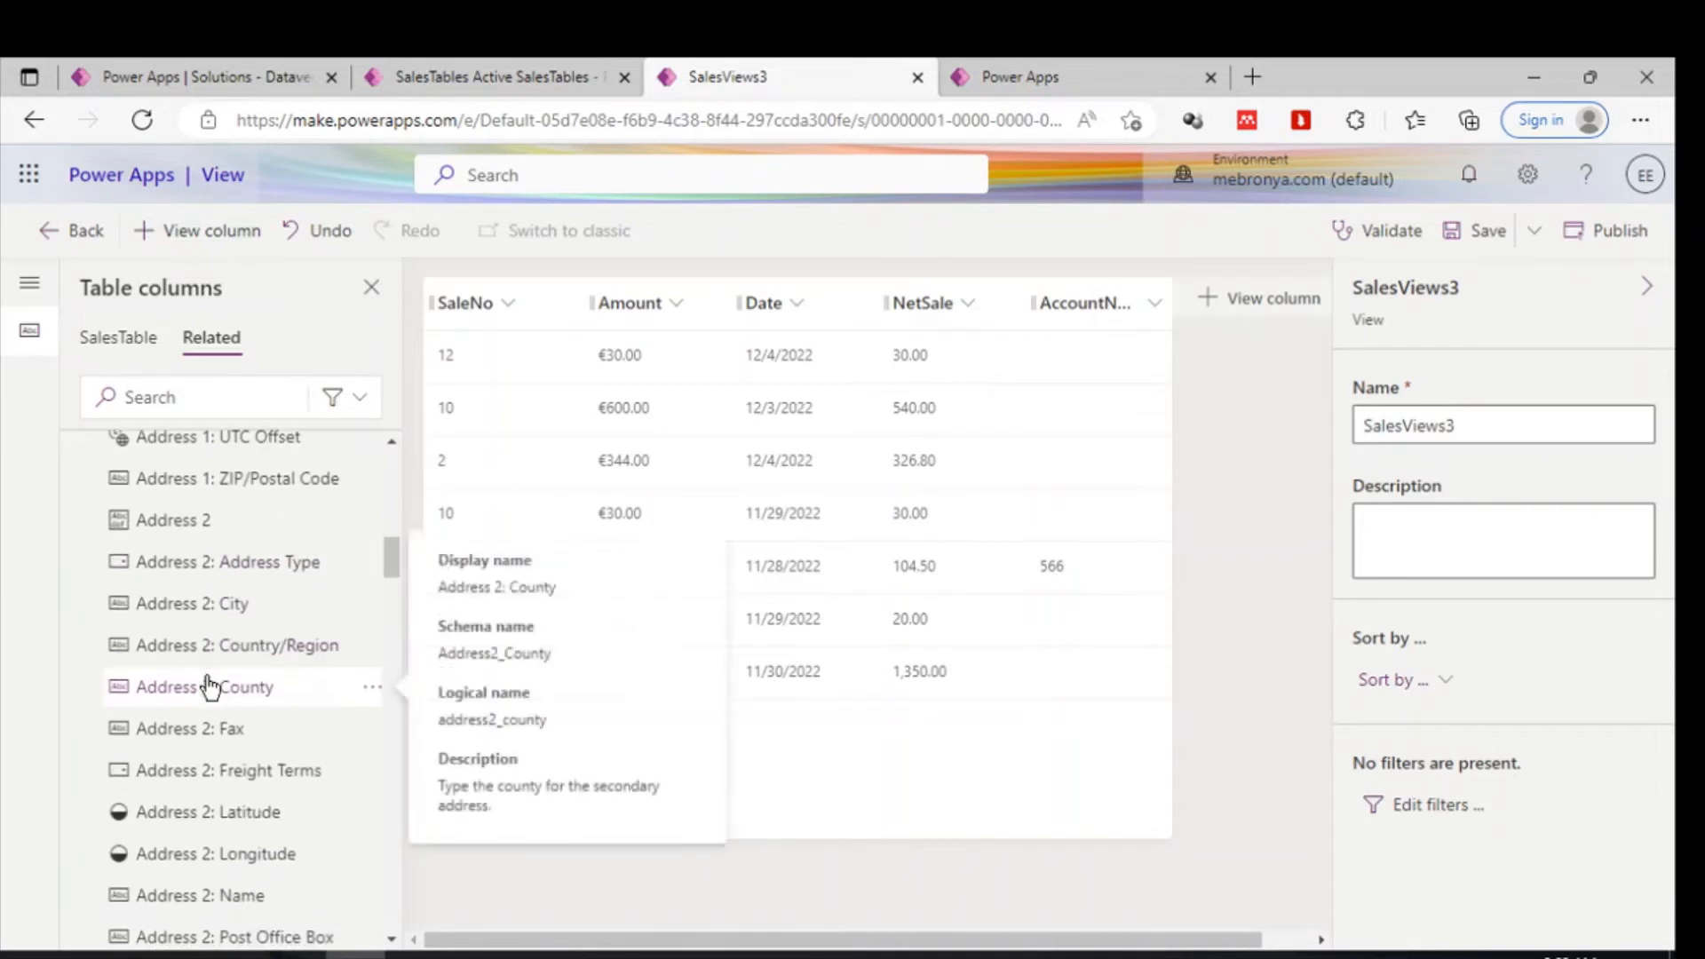
mouse_move(246, 604)
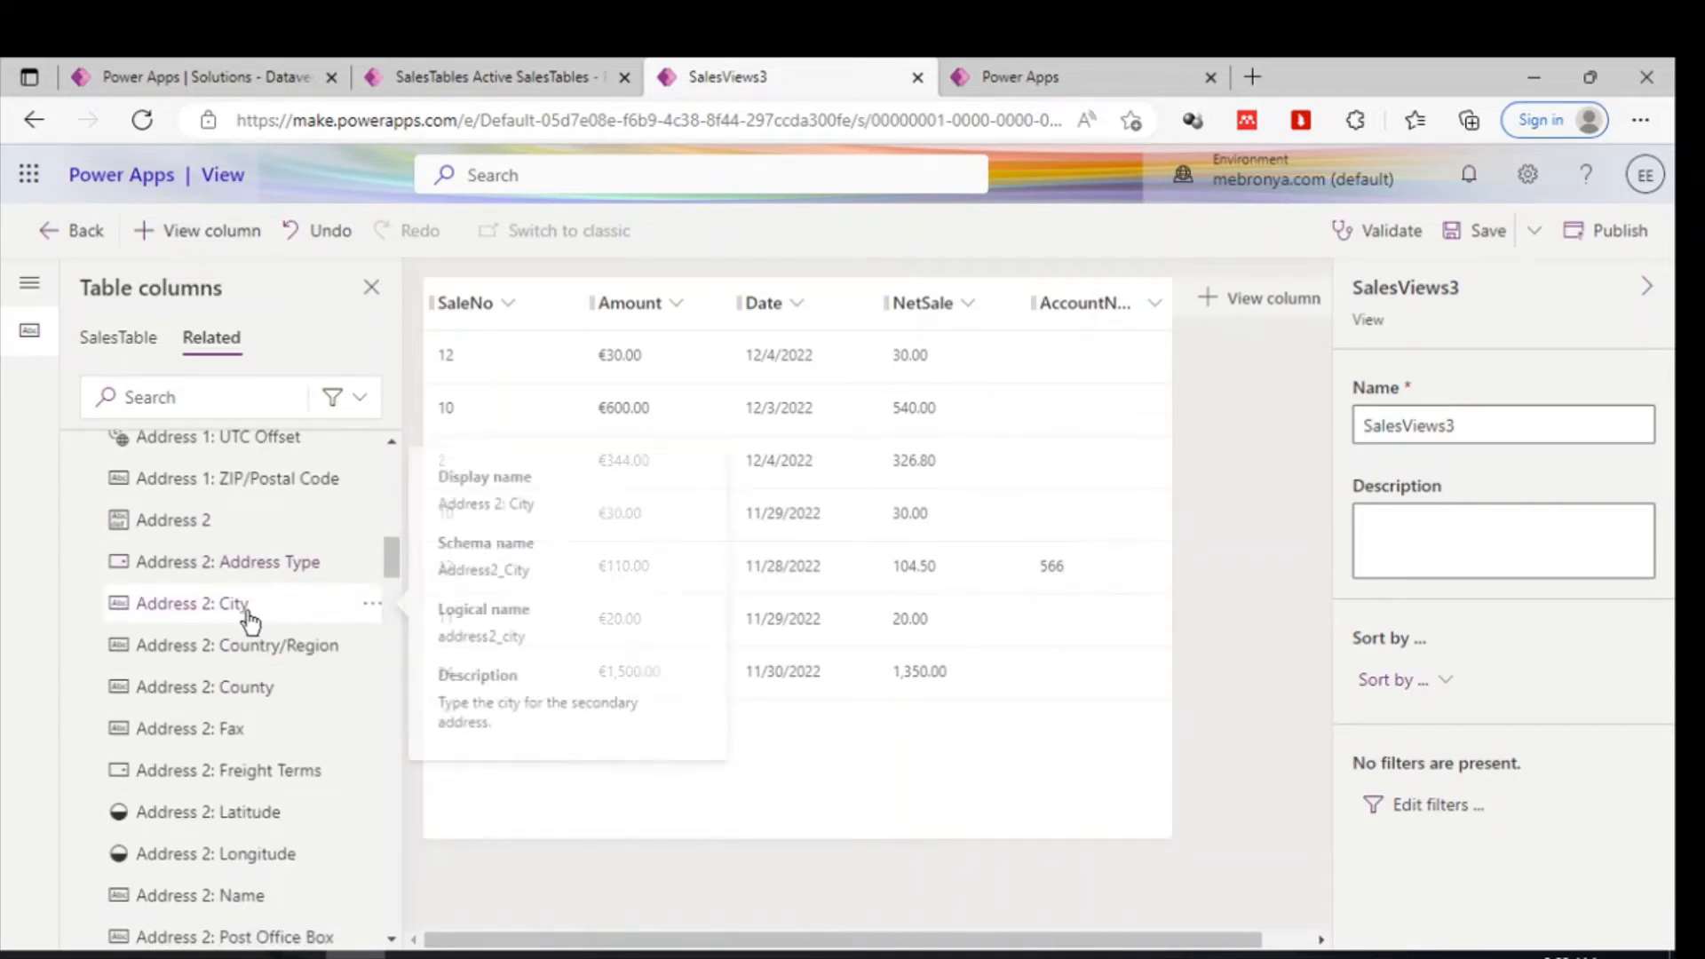
left_click(238, 604)
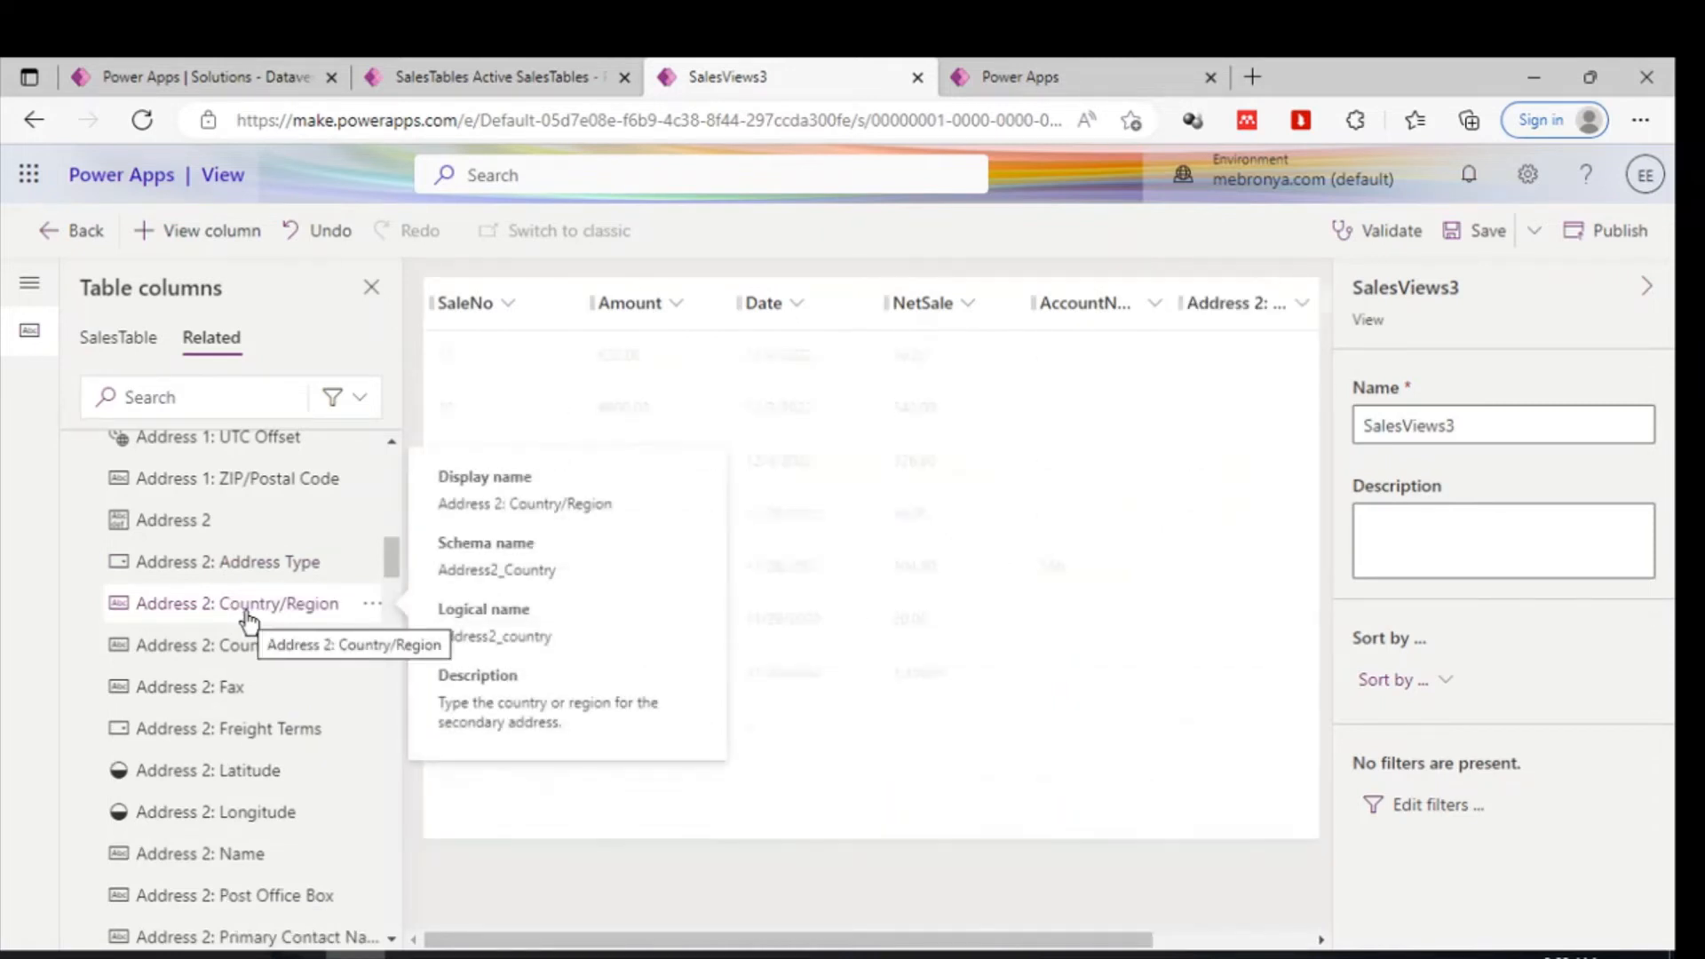
left_click(1299, 301)
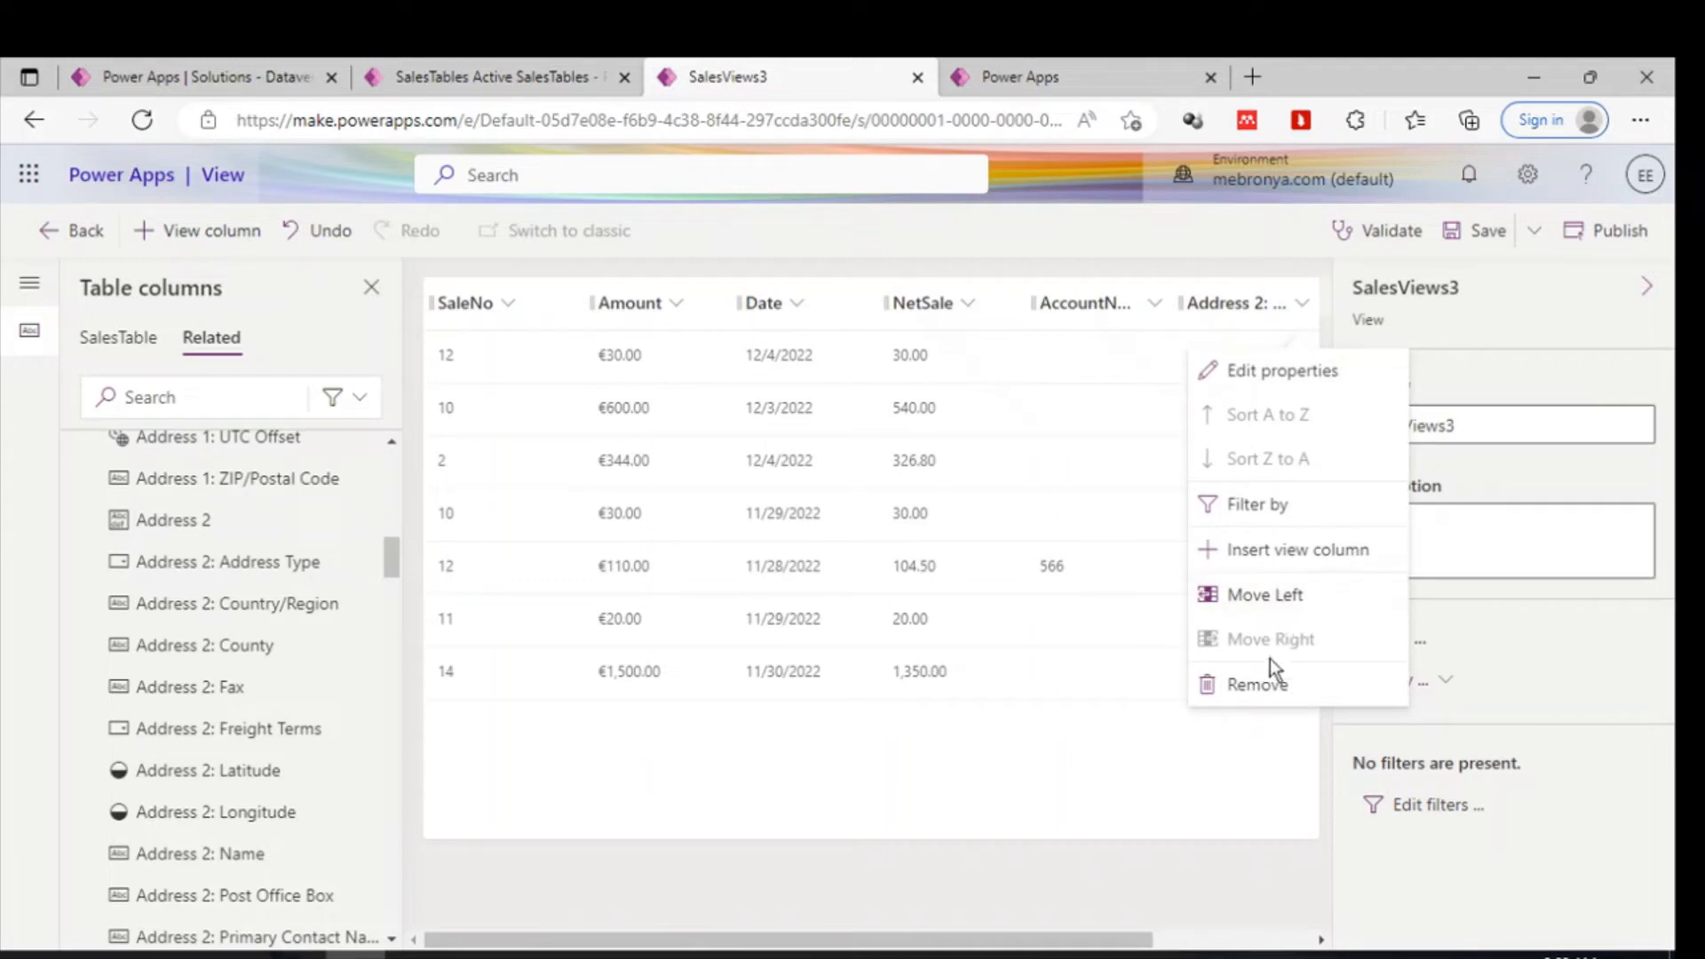
left_click(1259, 686)
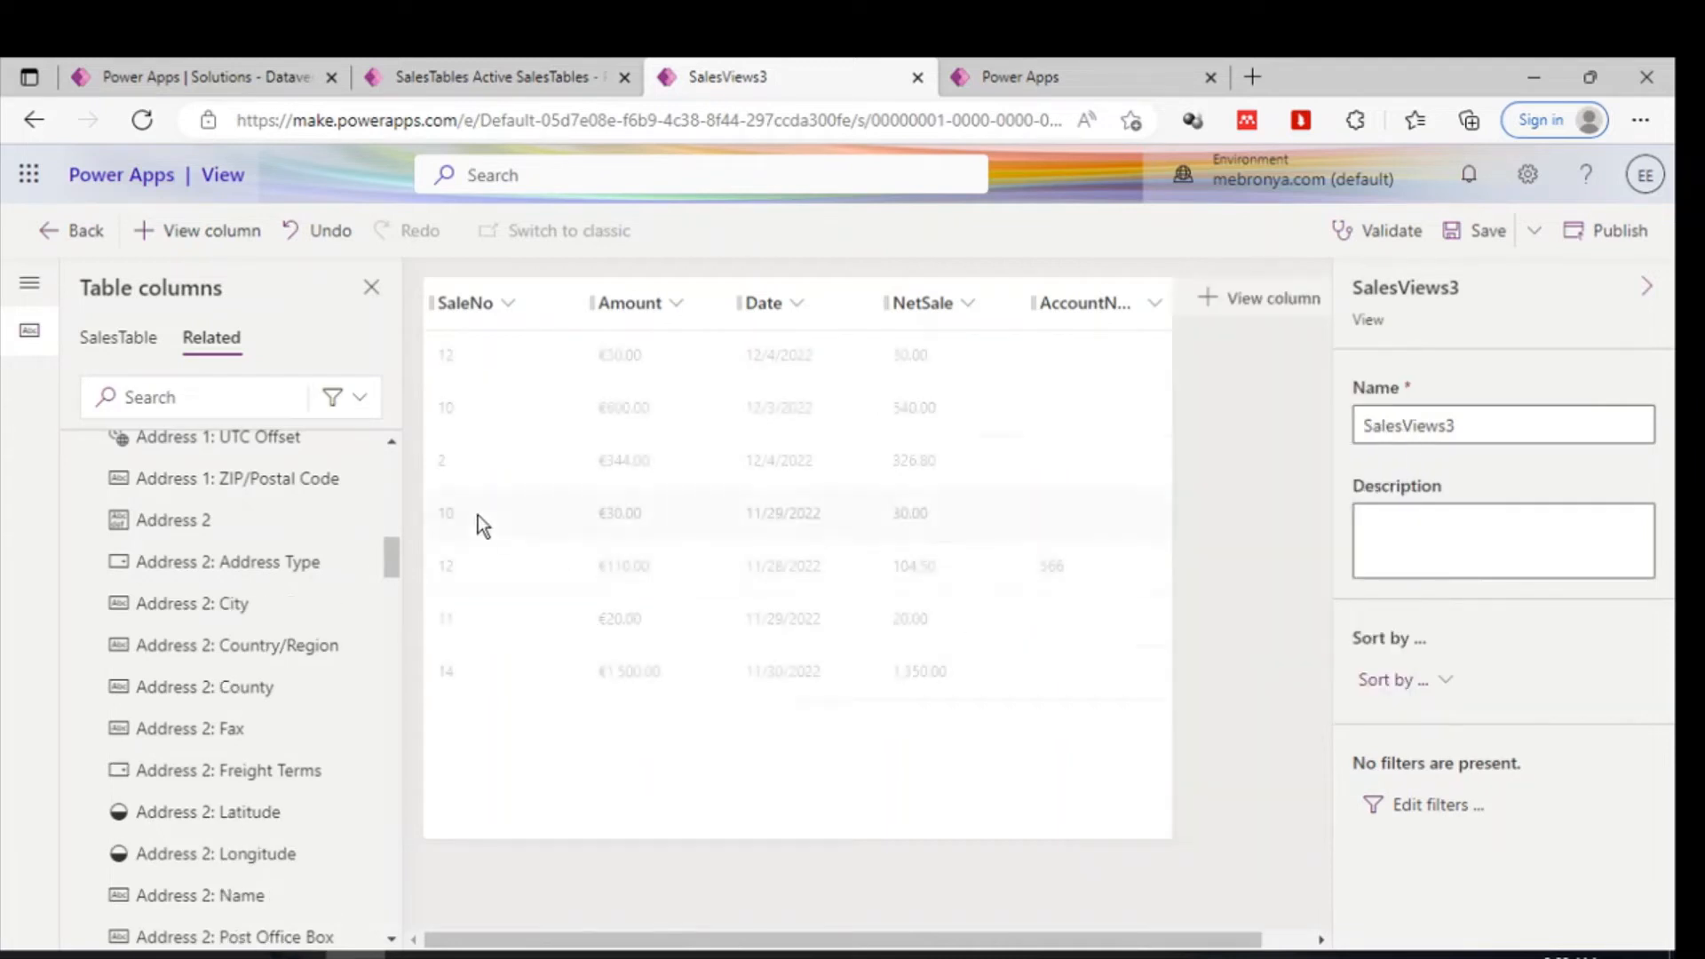
- Search the related columns for cred and add the Customer Credit Limit column to the view
left_click(254, 397)
type("cred")
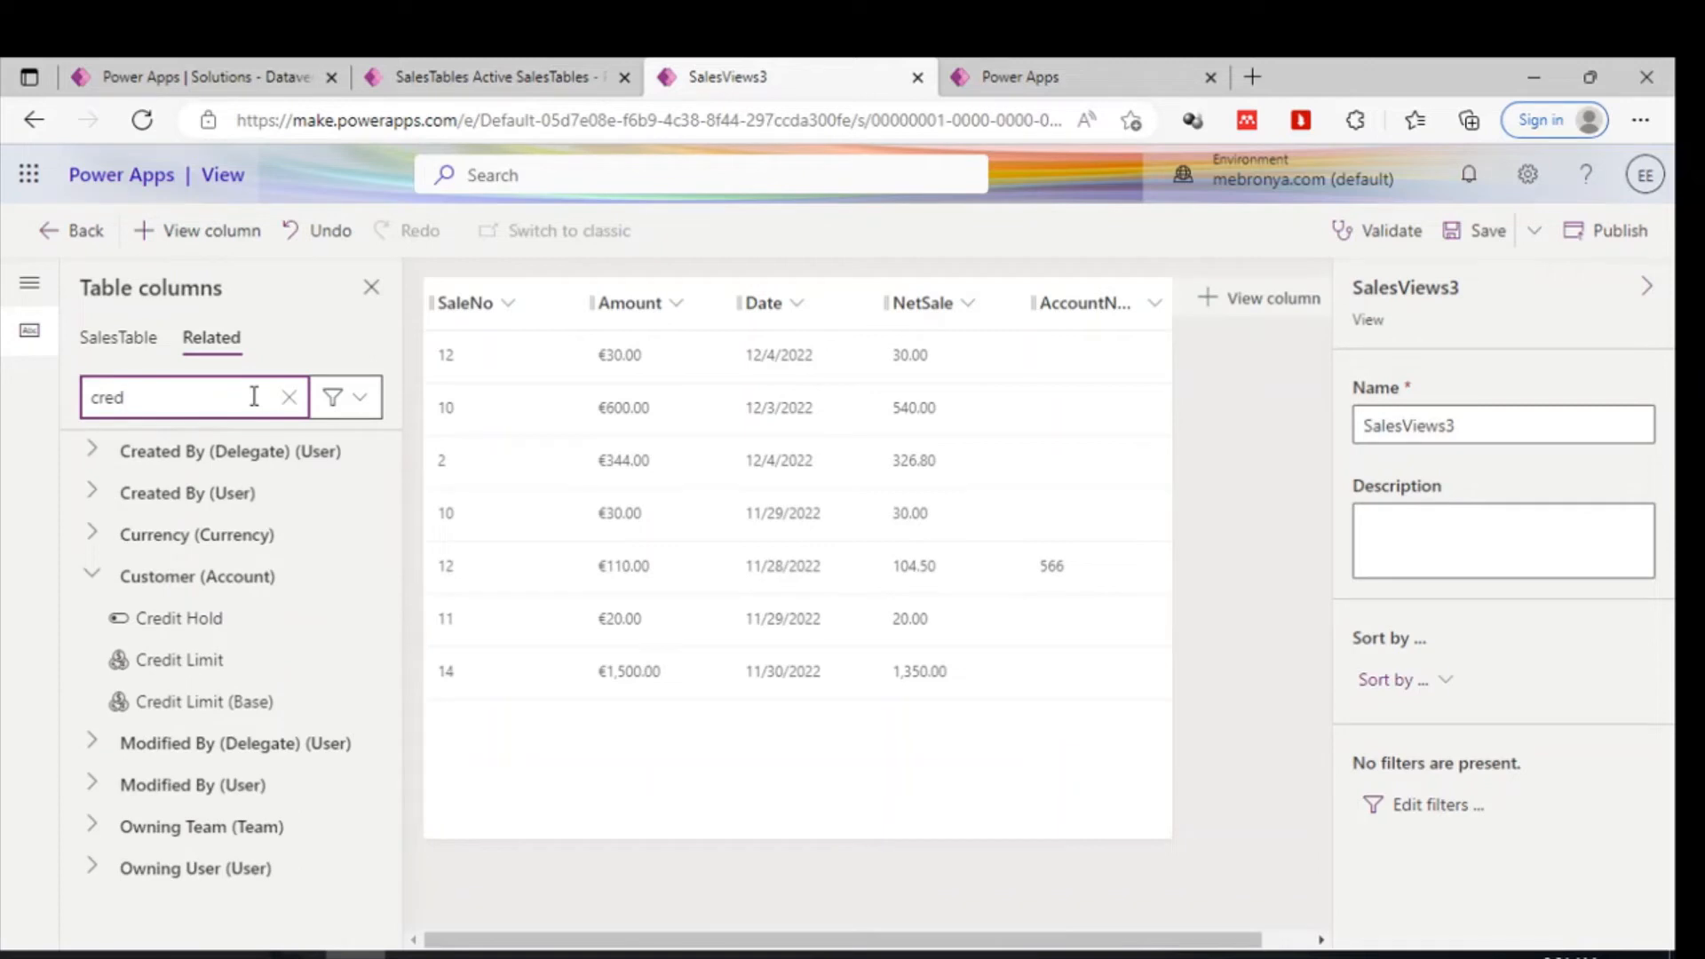
left_click(184, 659)
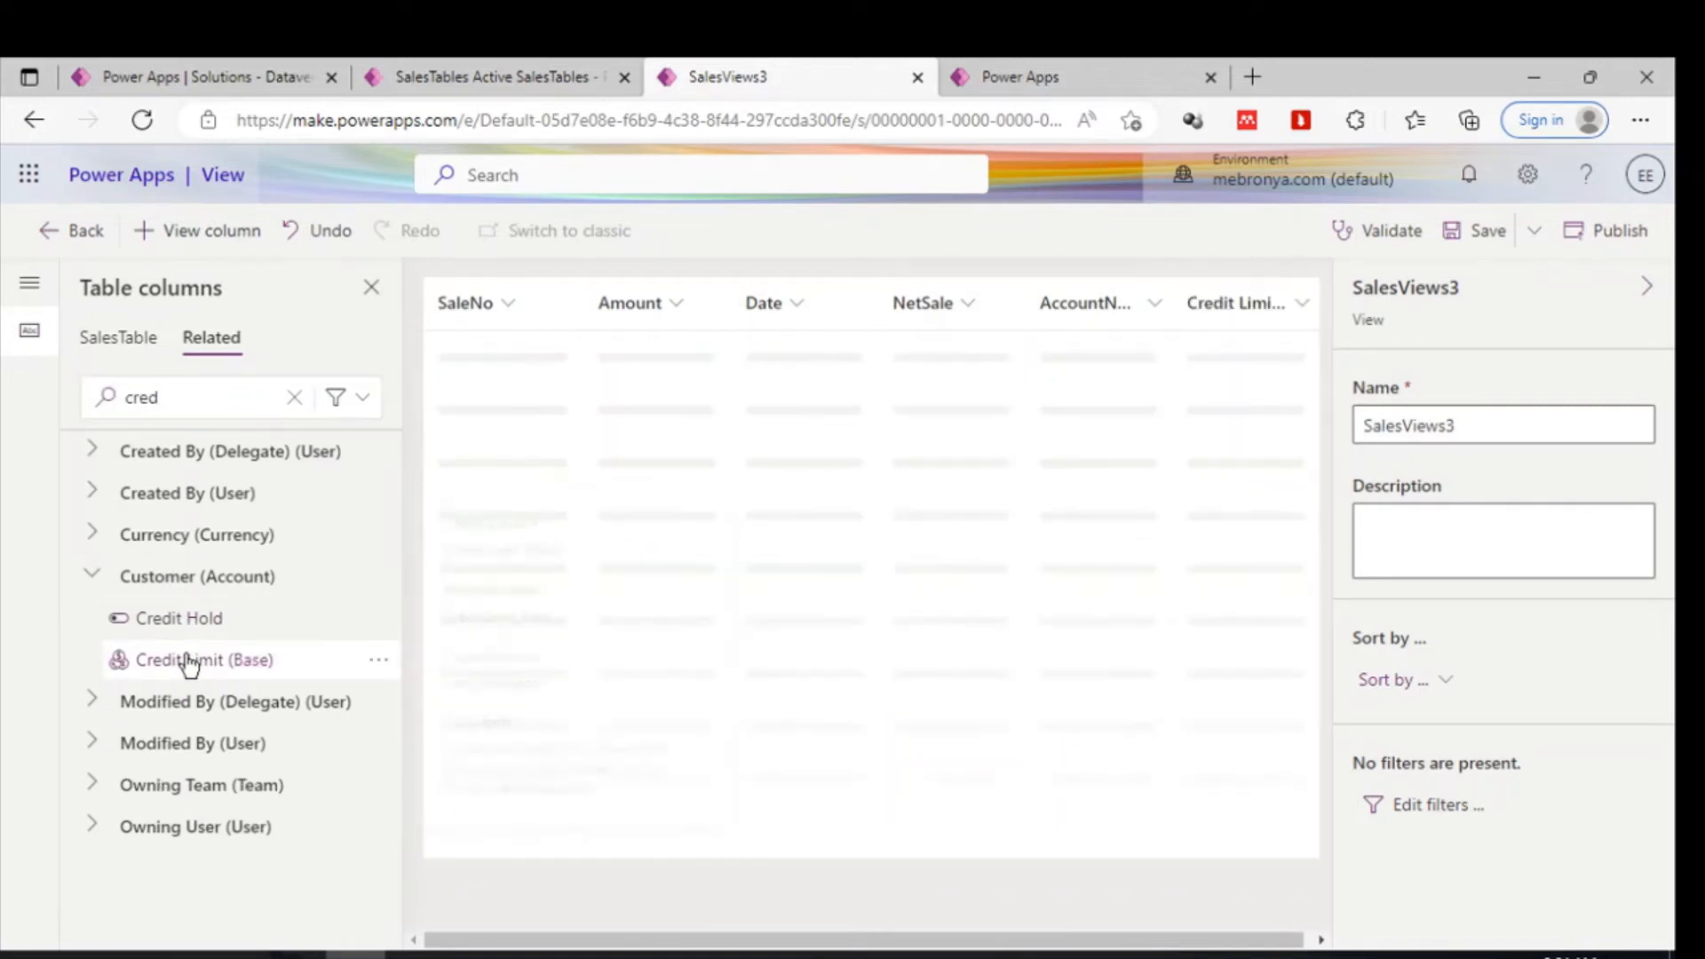
mouse_move(189, 663)
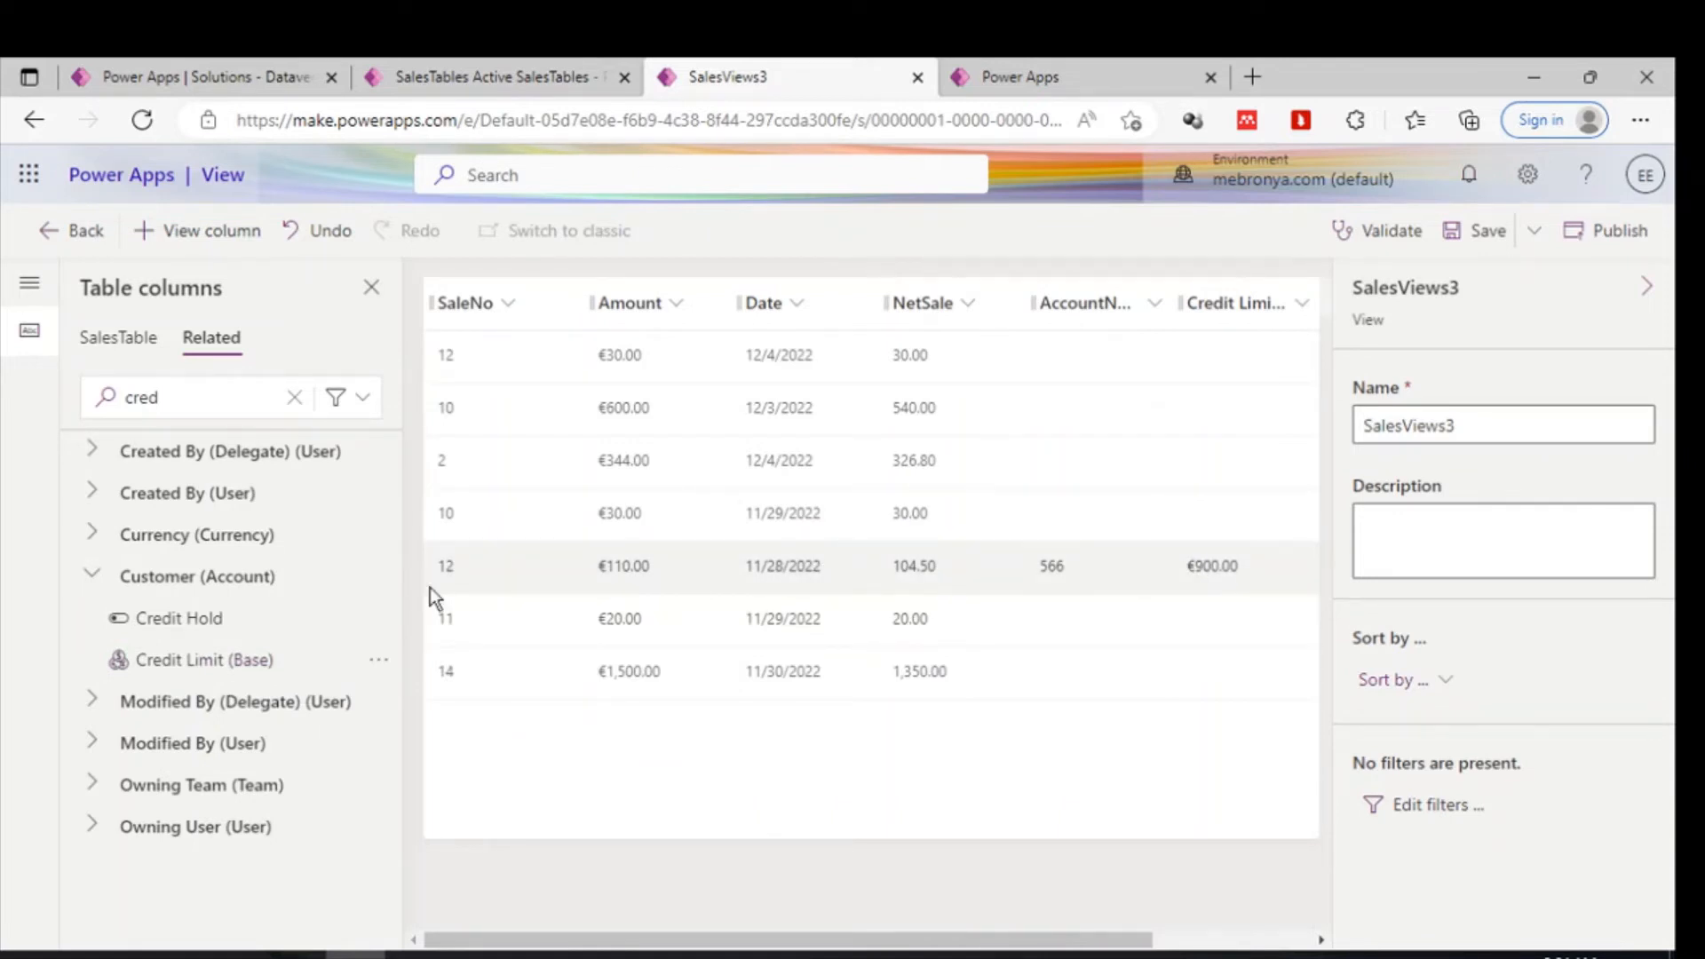
- Refine the related column search to credi and add the Customer Credit Hold column to the view
left_click(195, 379)
double_click(201, 400)
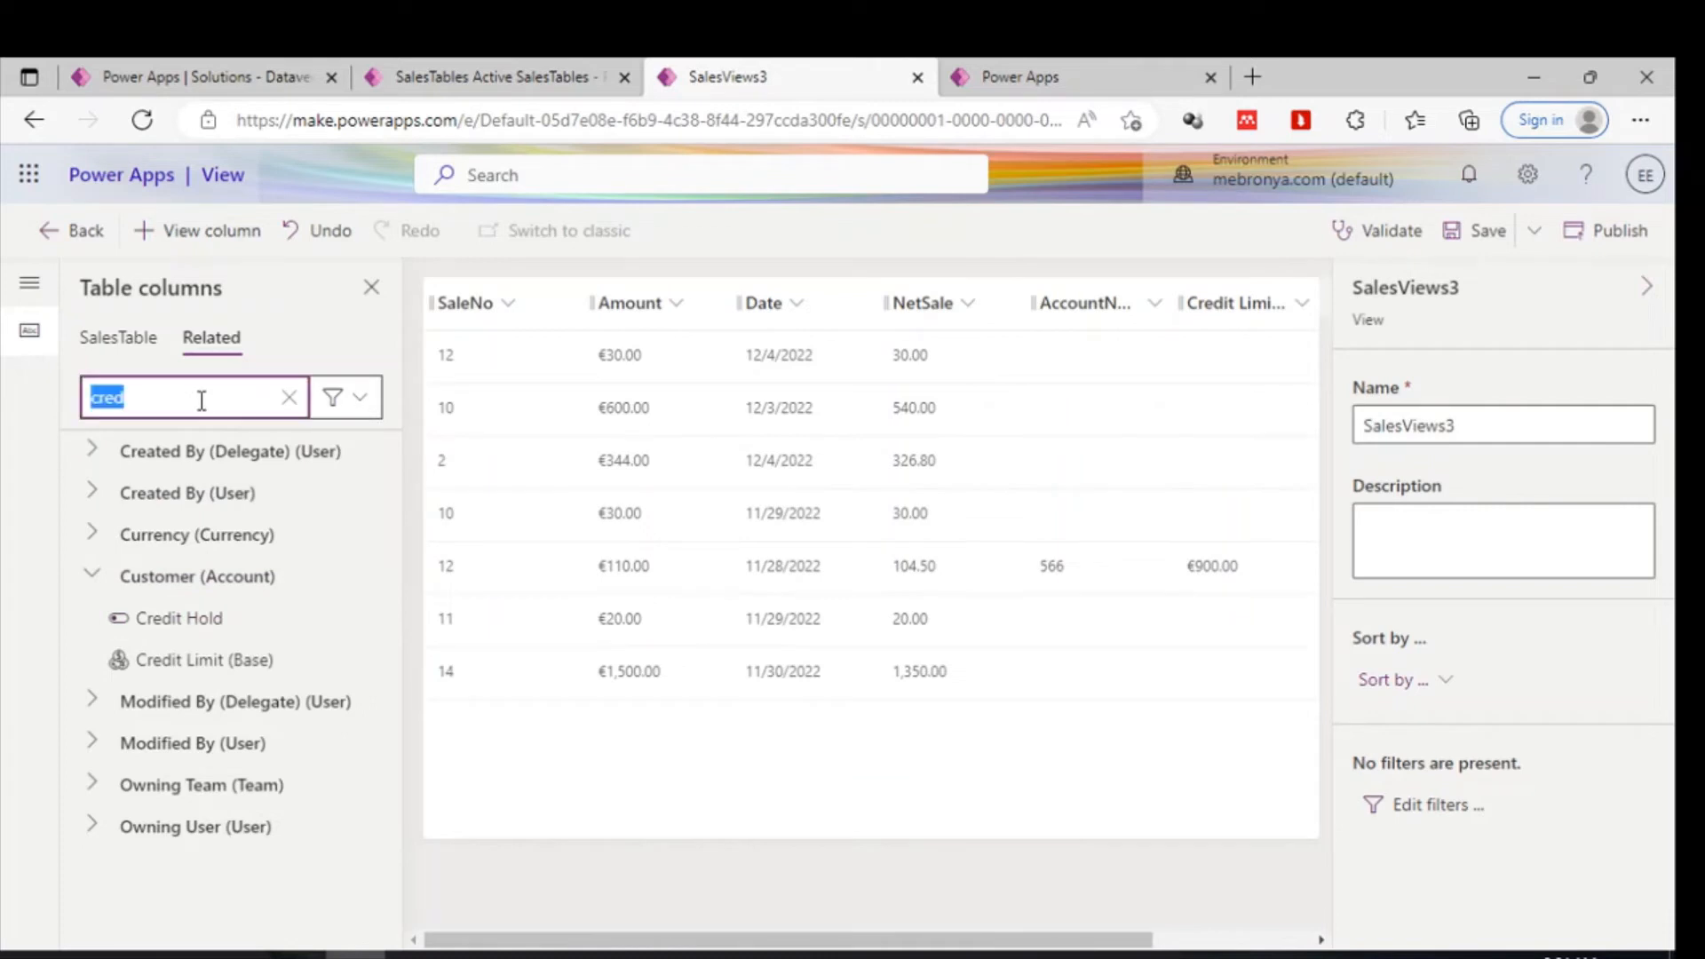
key("BackSpace")
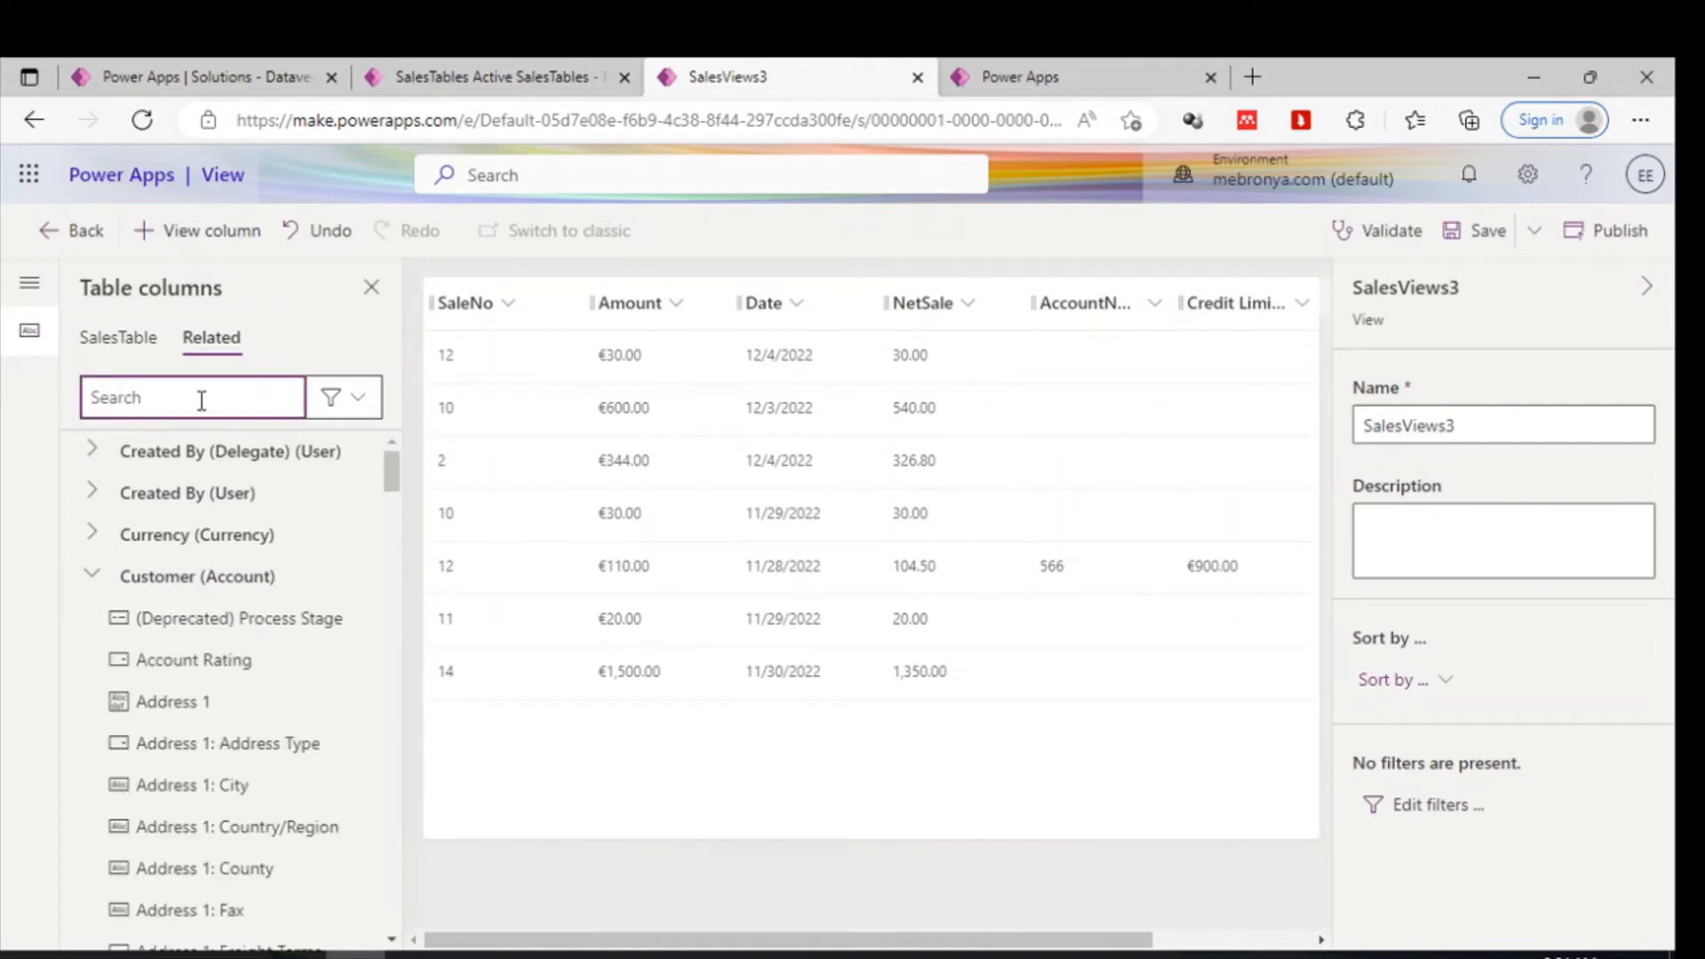
type("credi")
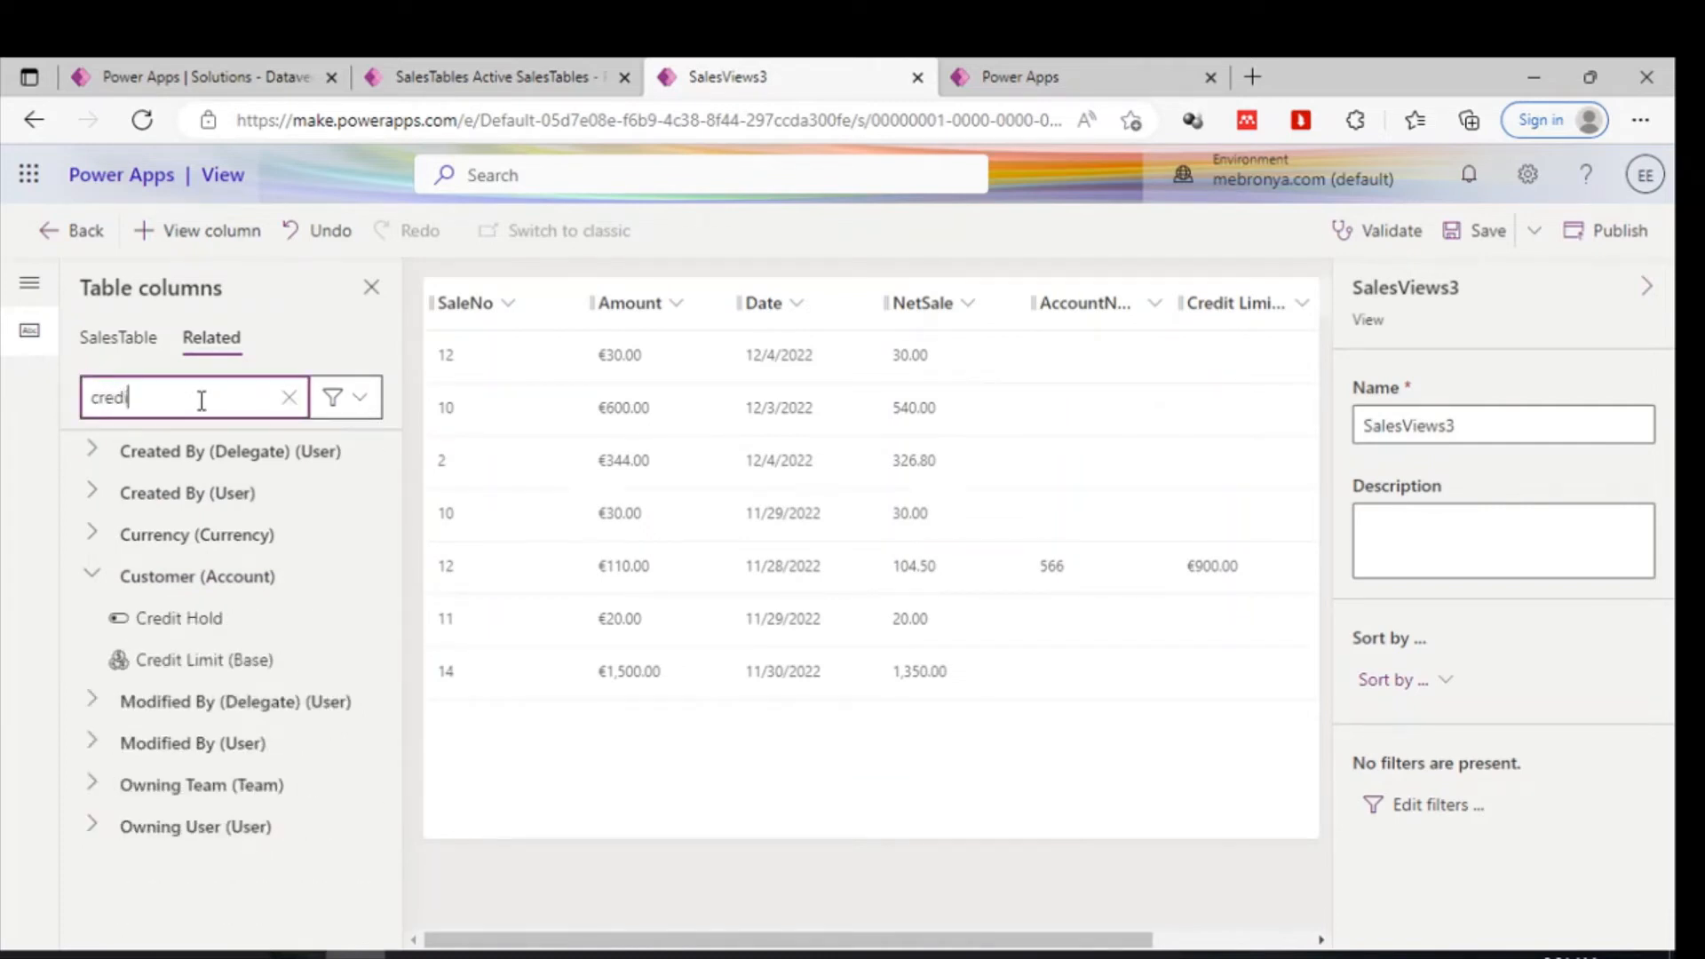
left_click(154, 620)
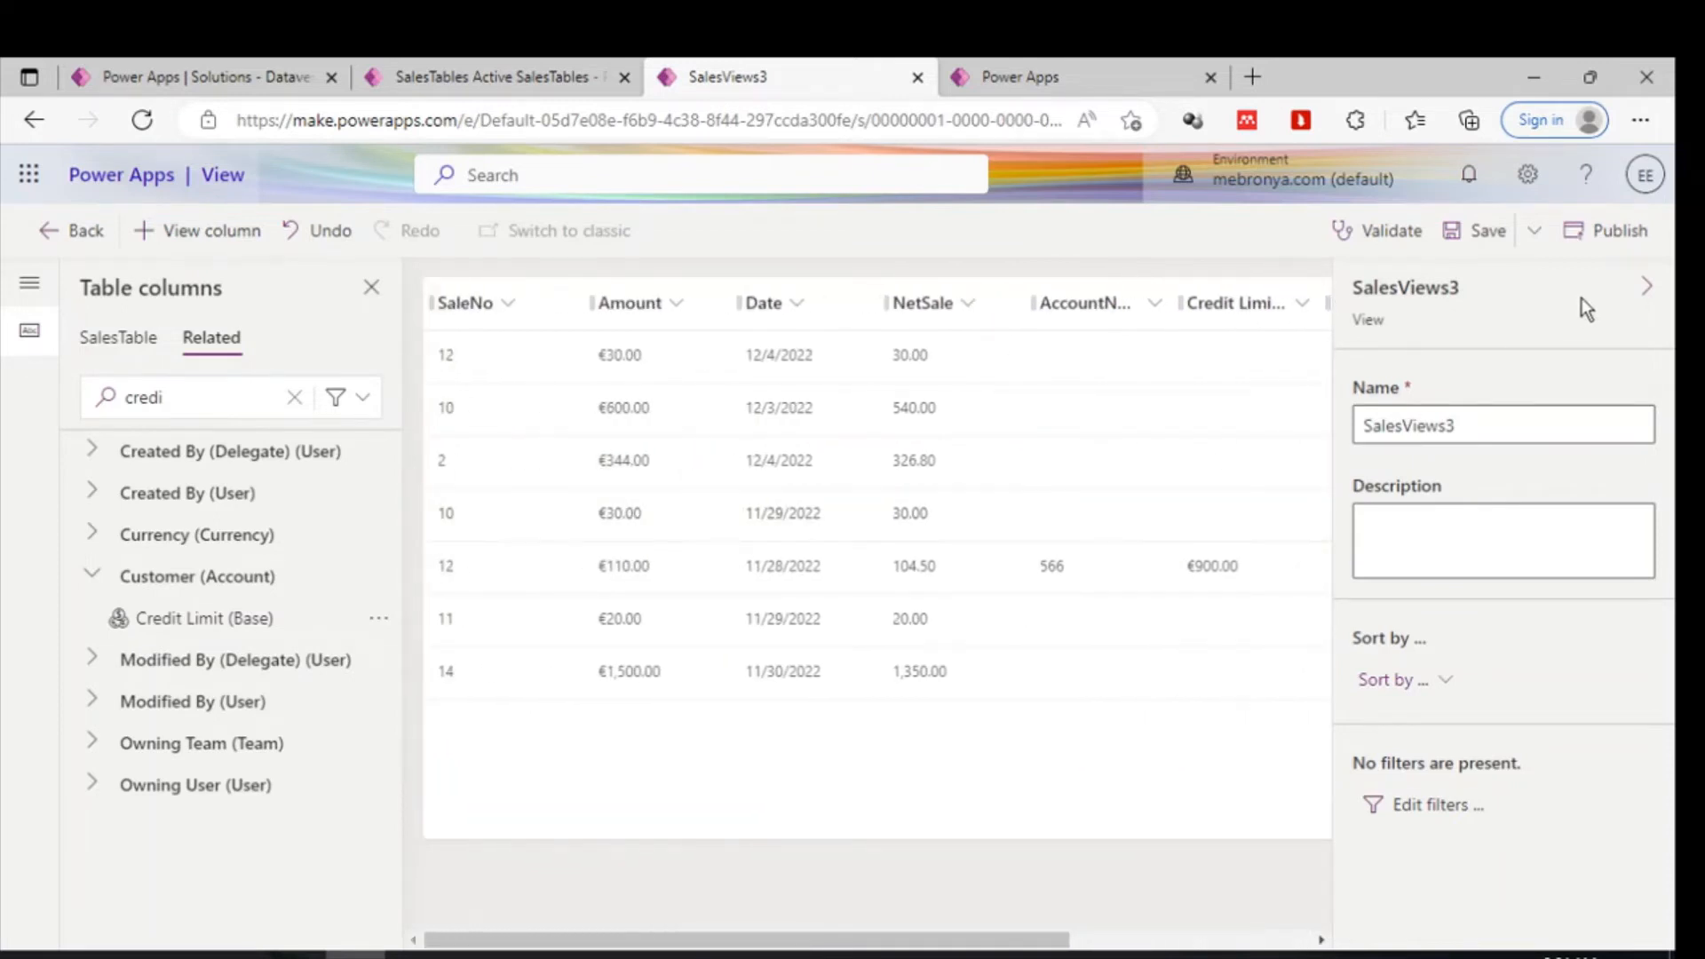
- Collapse the view properties pane and narrow the SaleNo column
left_click(1651, 284)
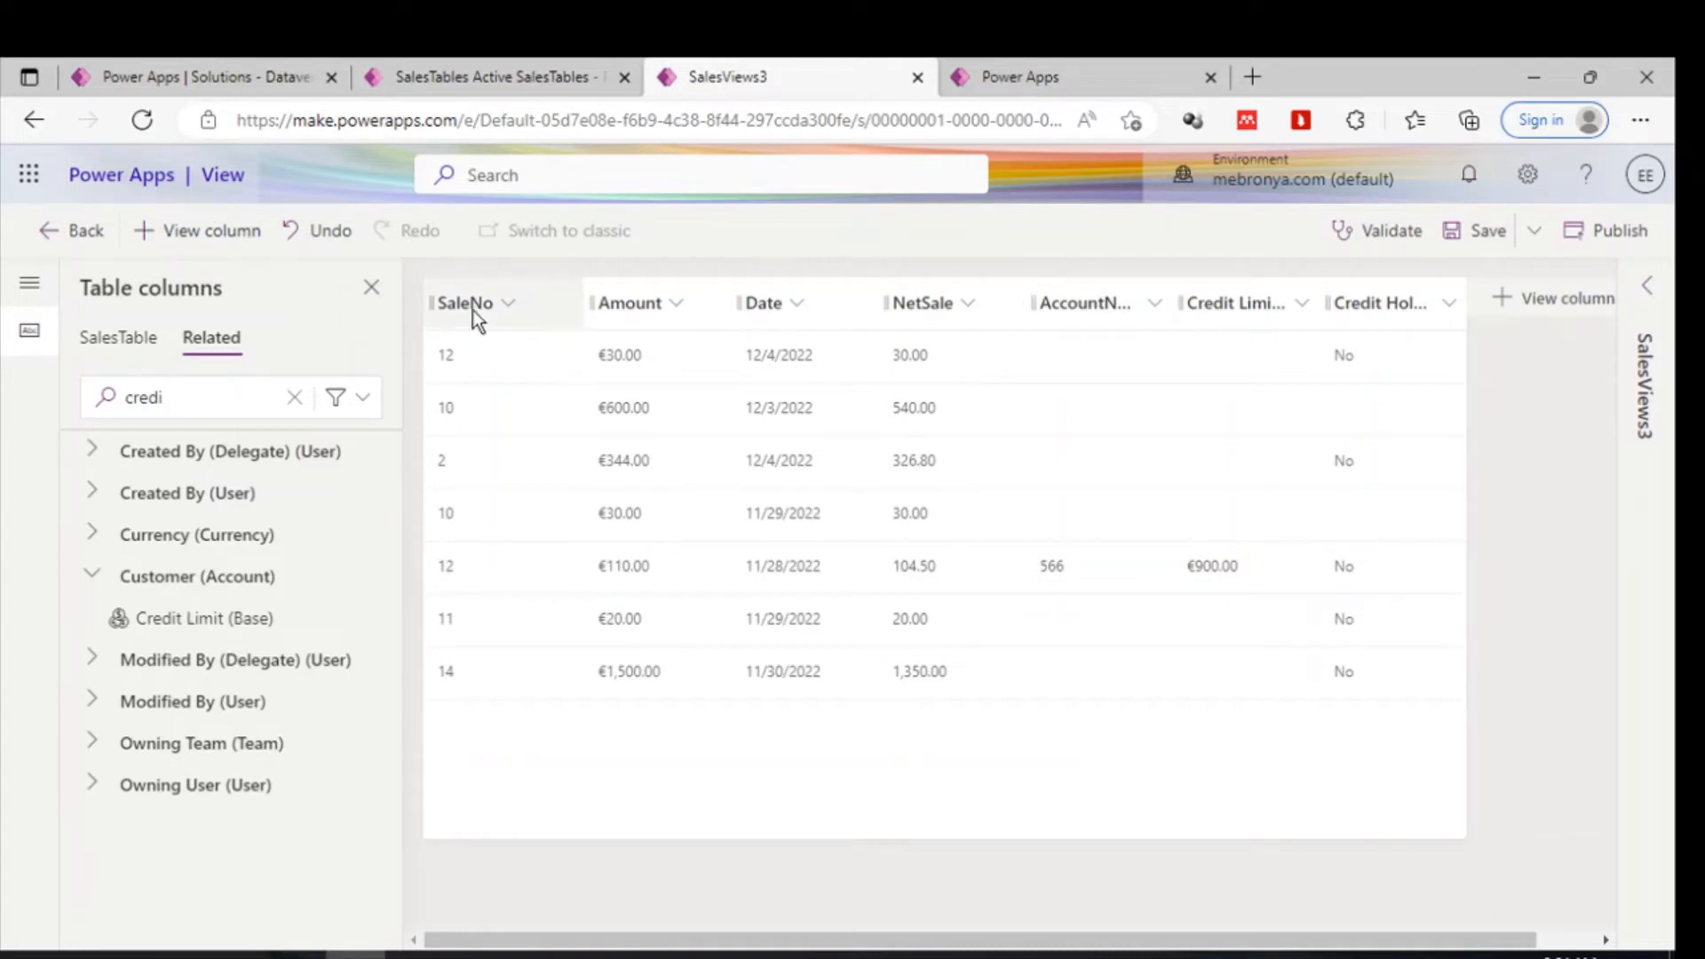
left_click_drag(580, 296, 546, 301)
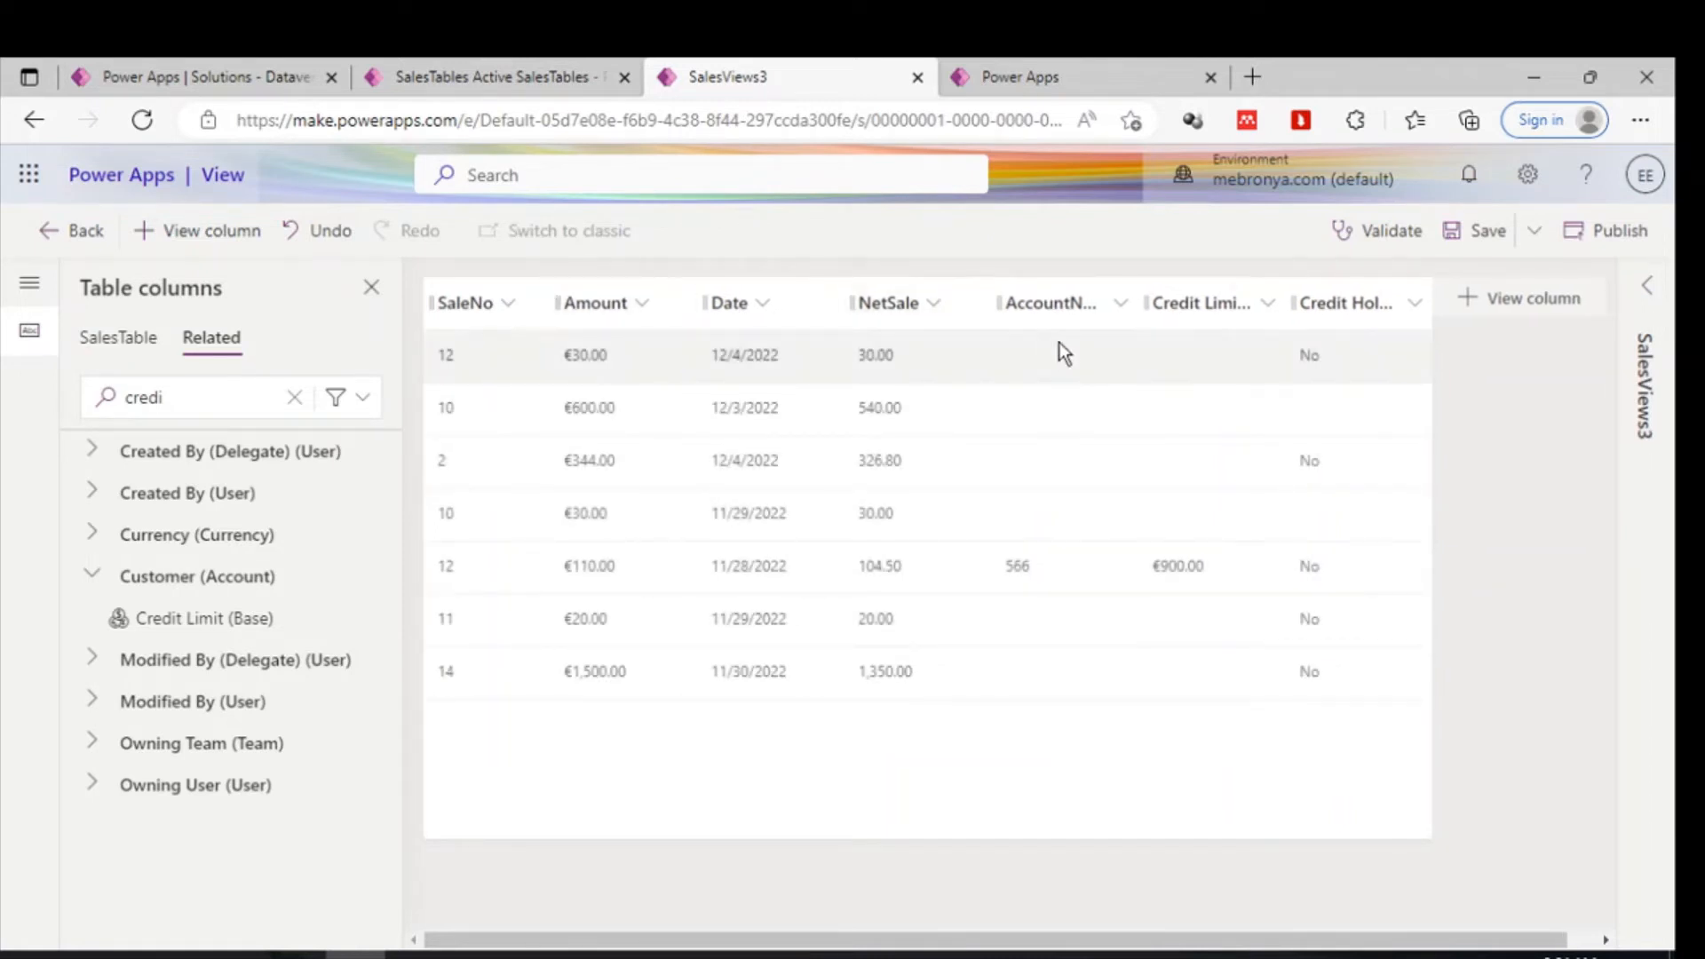
- Validate the SalesViews3 view and save it
left_click(1394, 238)
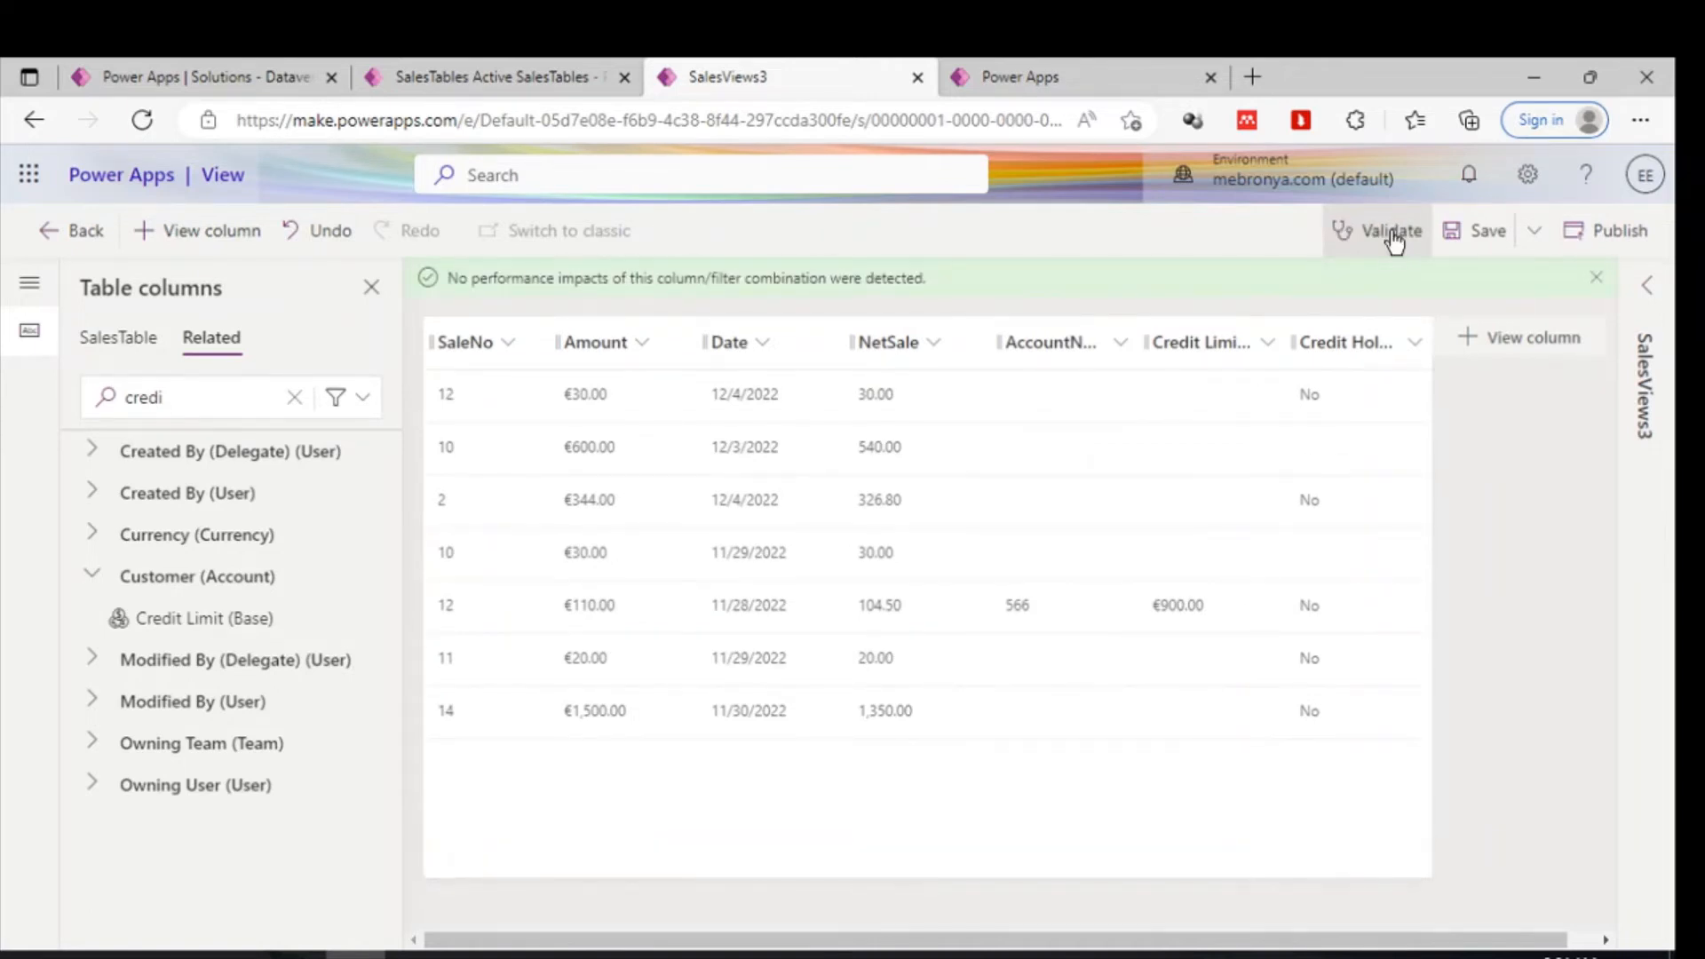
left_click(1484, 236)
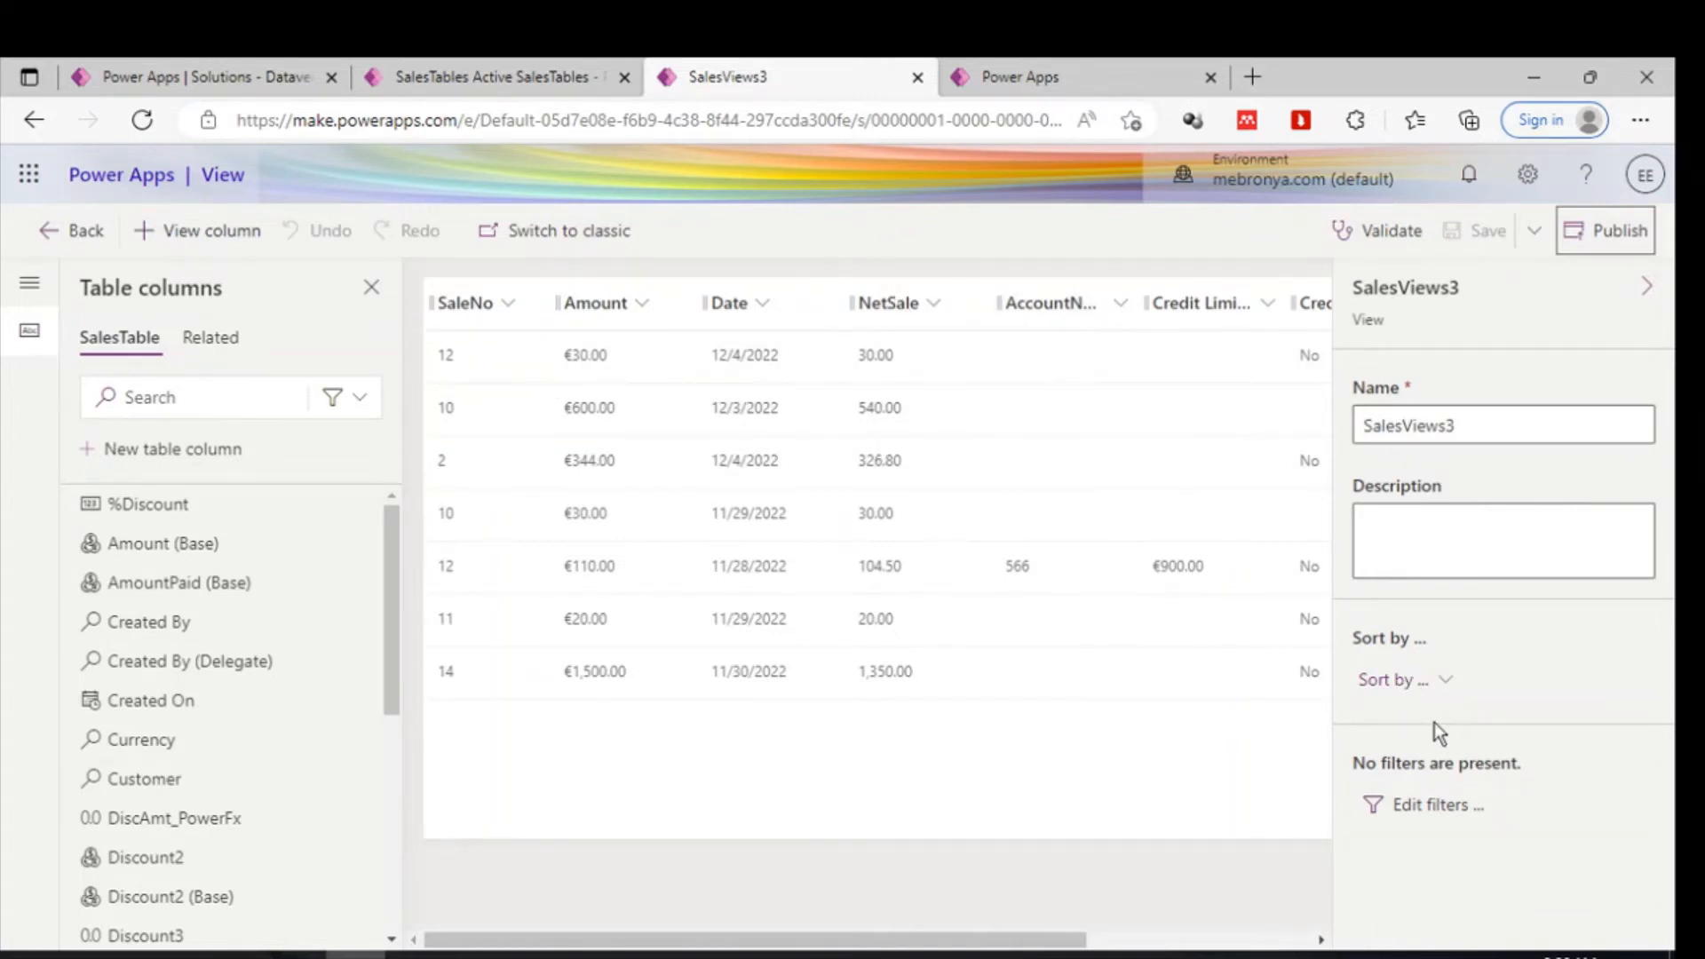
- Sort the view by Amount, then by Date
left_click(1397, 685)
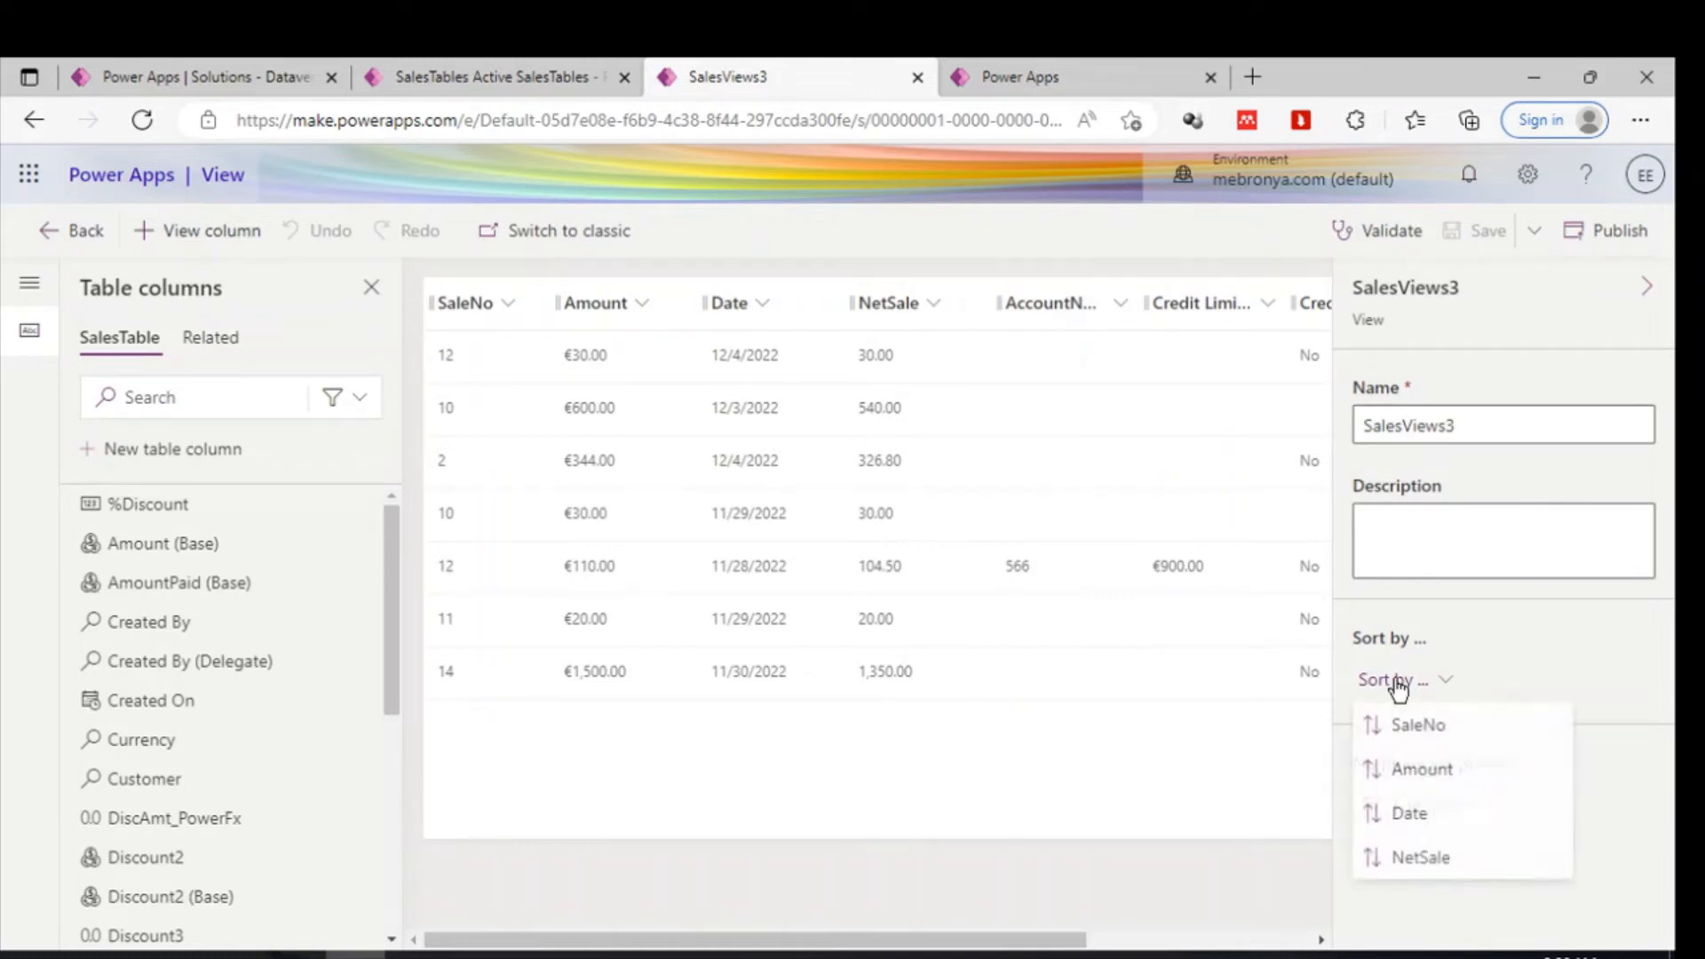
left_click(1422, 771)
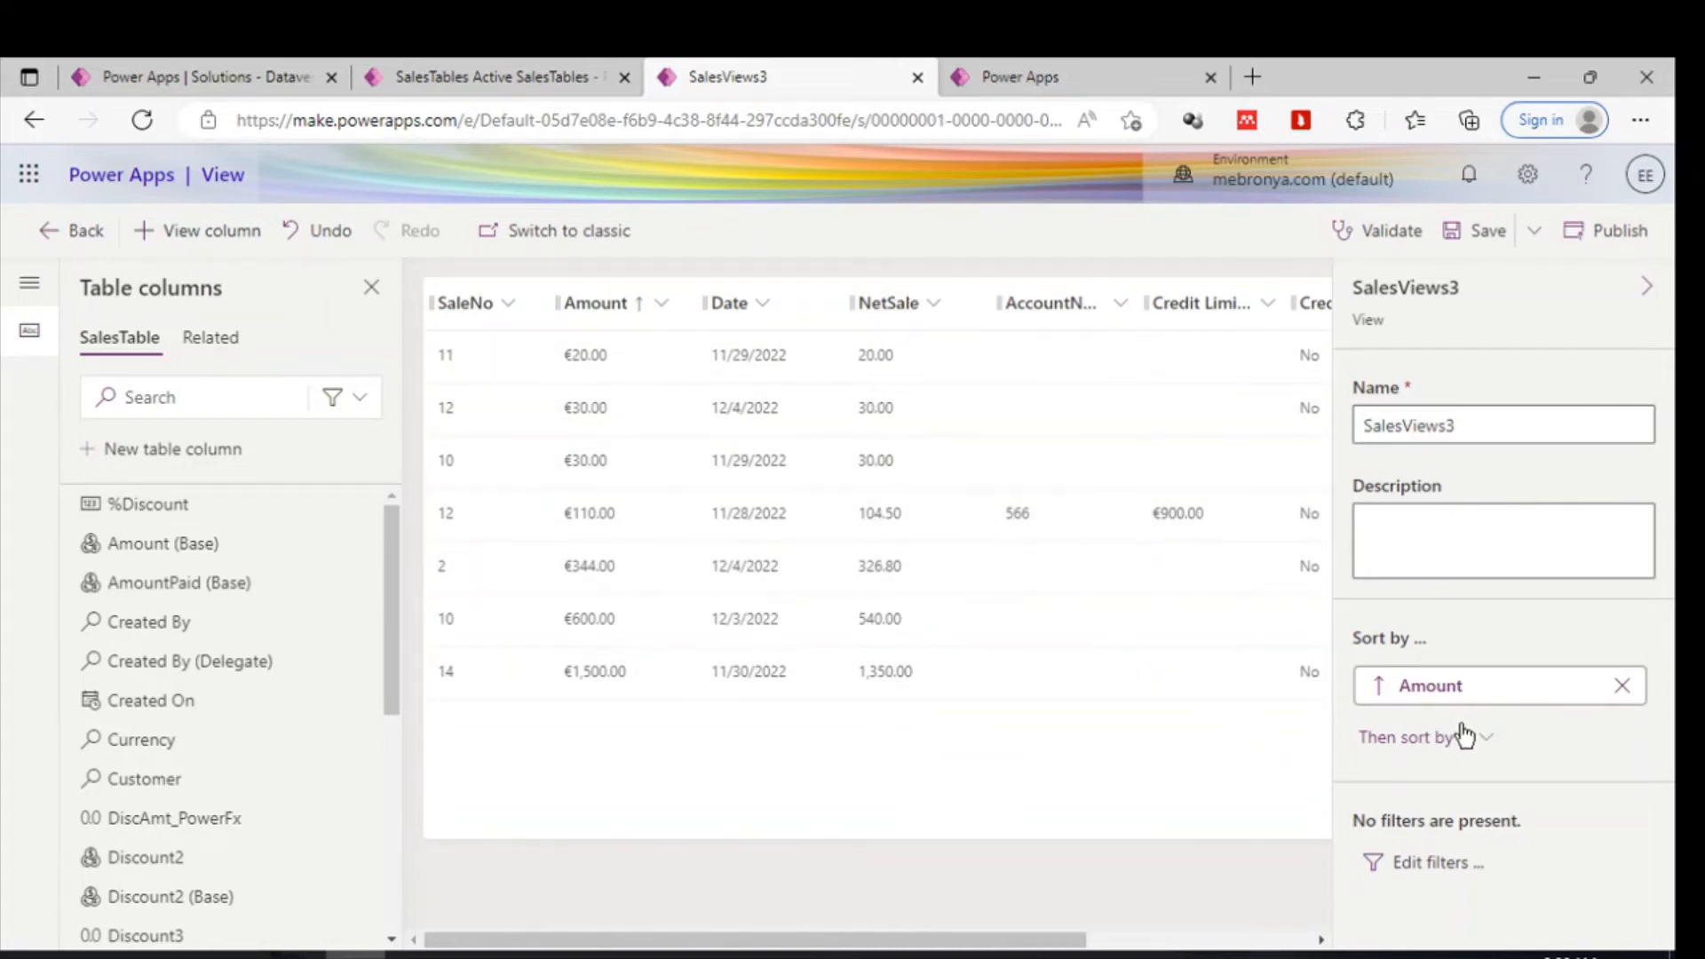
left_click(1489, 741)
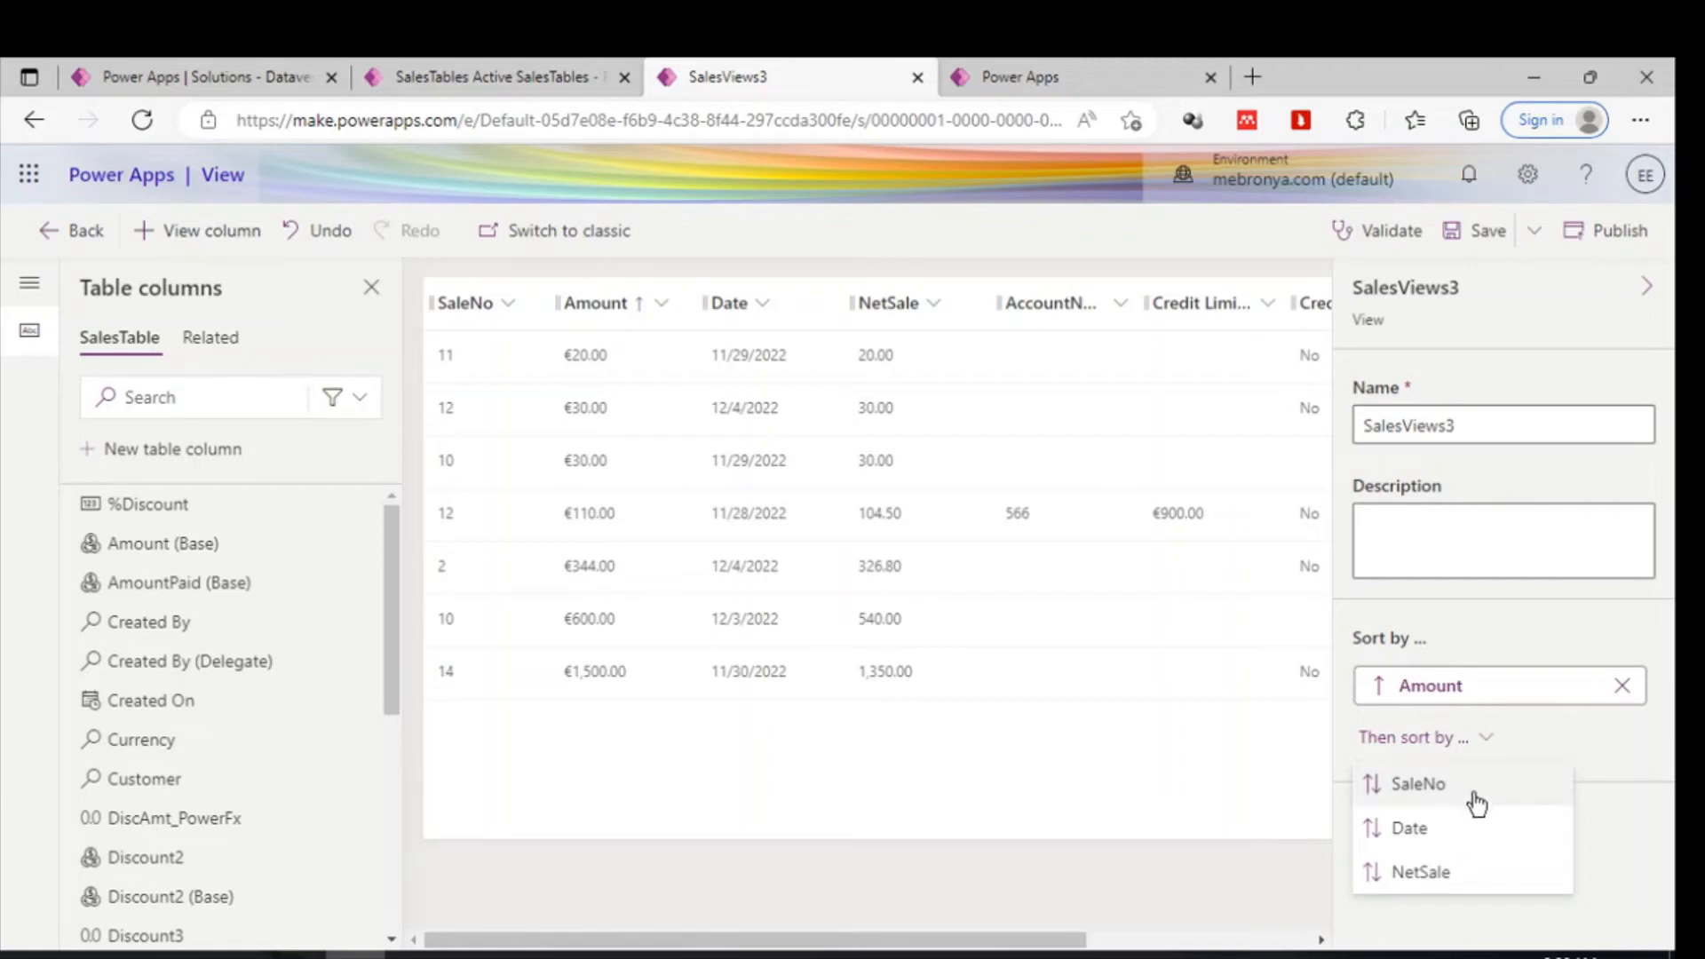
left_click(1425, 830)
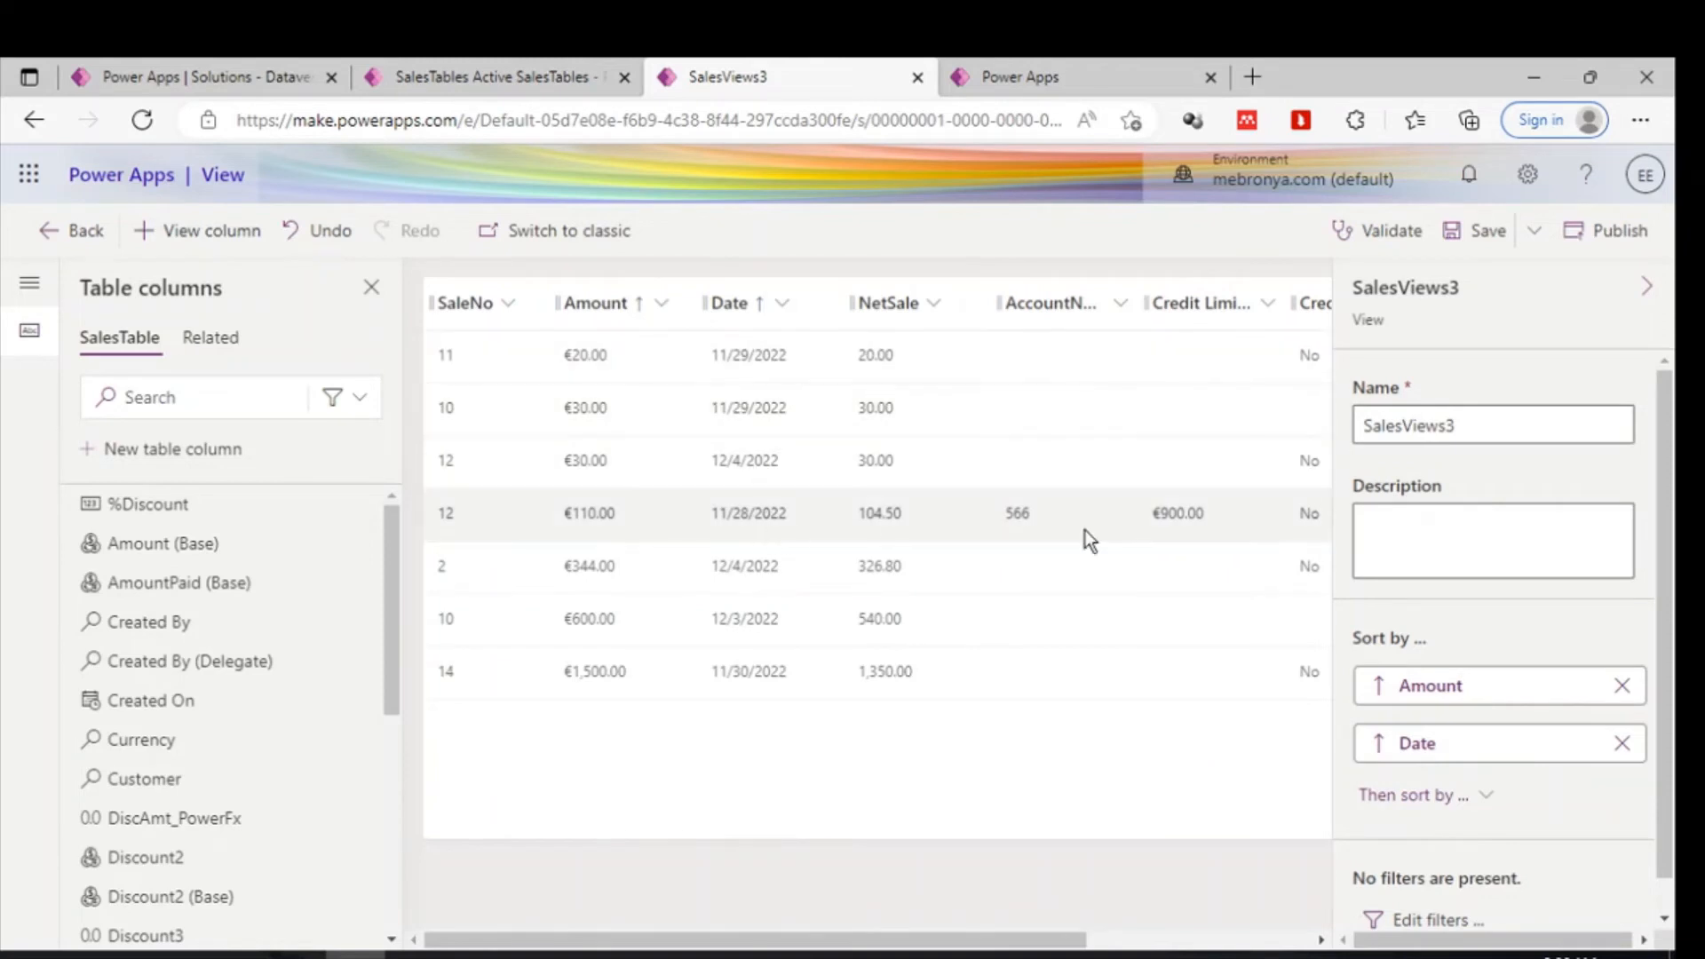
scroll(1429, 755, "down", 1)
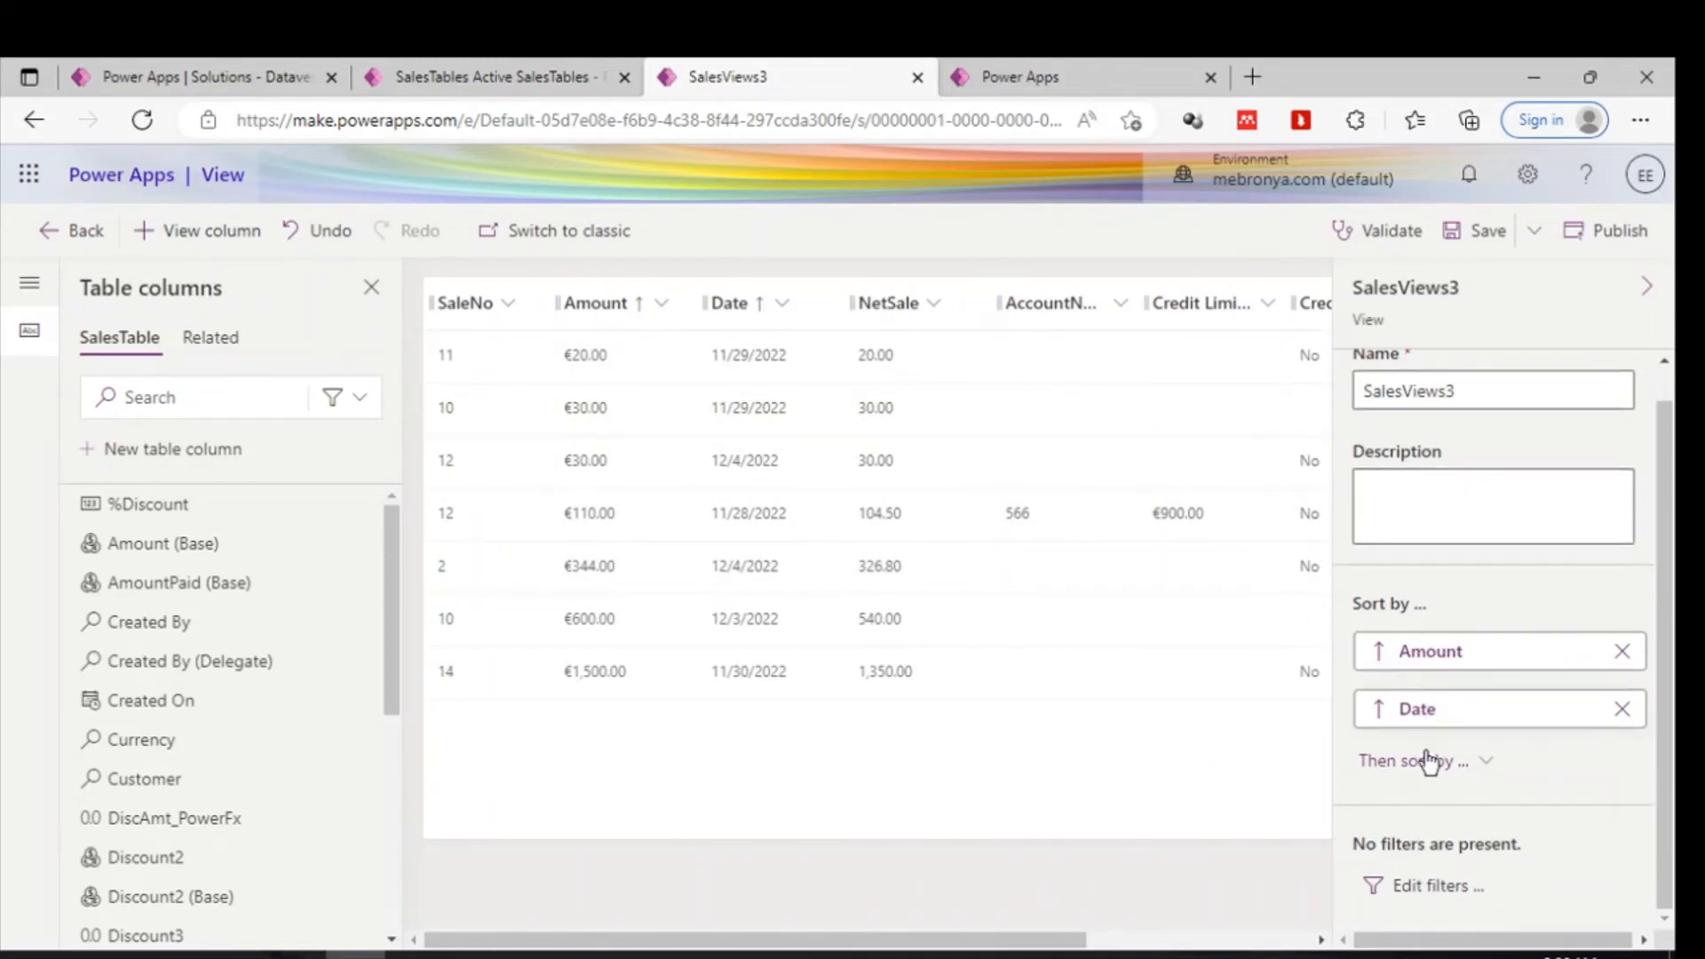
left_click(1431, 887)
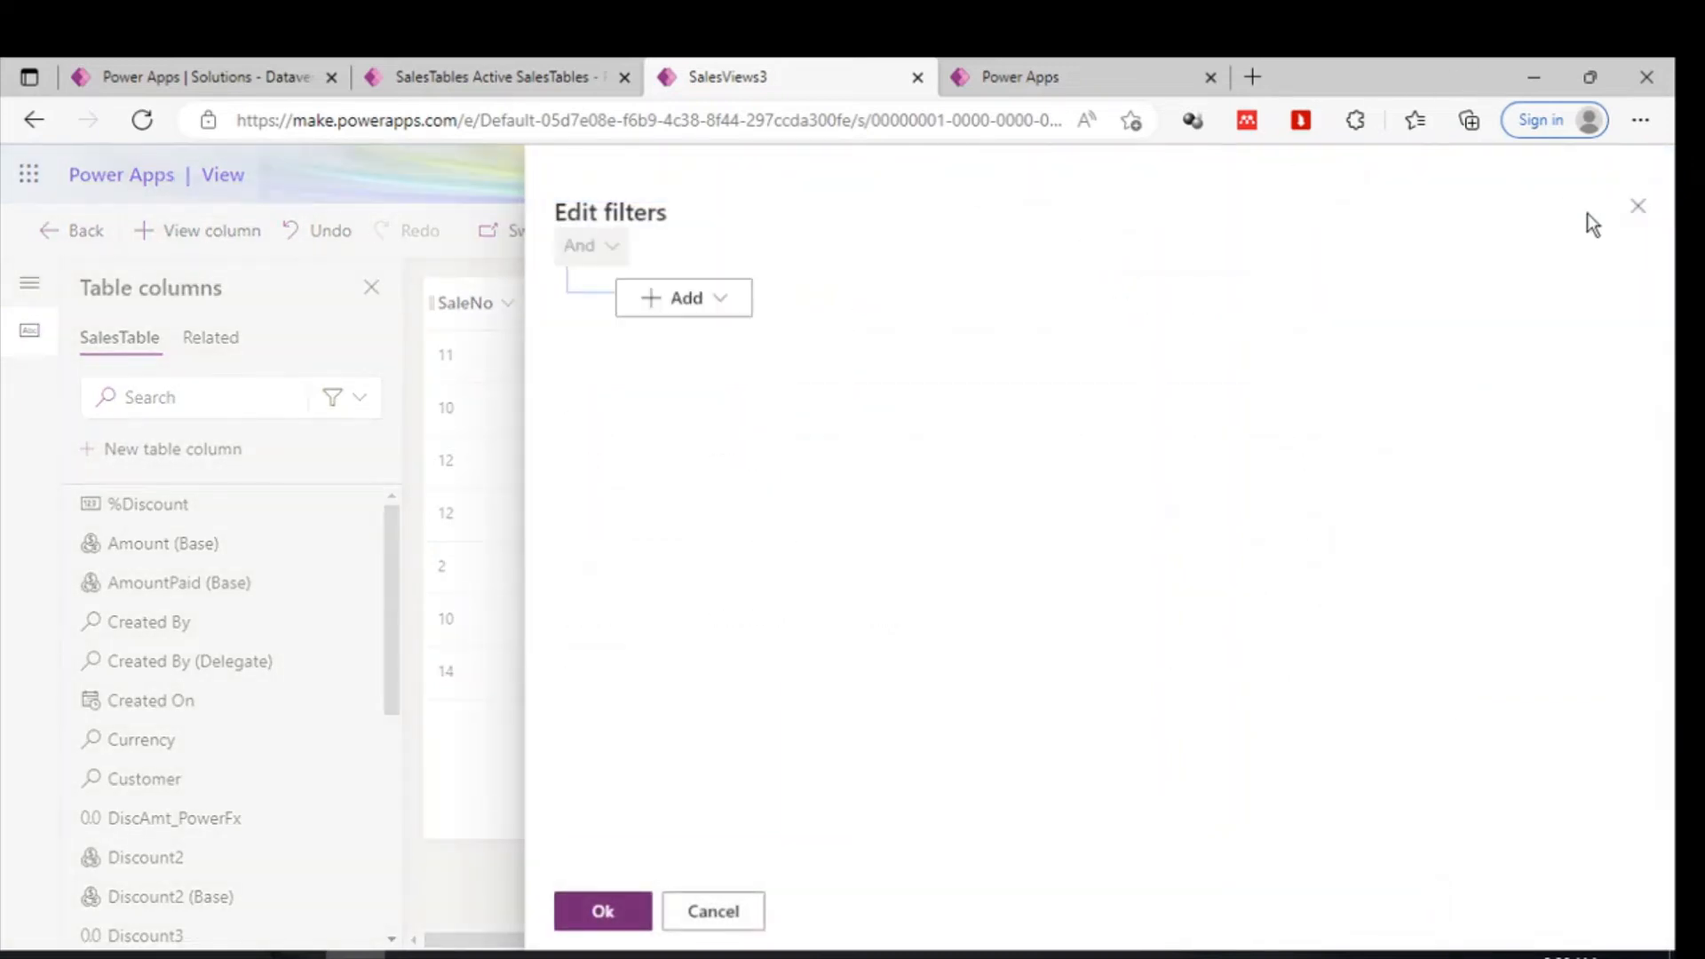
left_click(1632, 202)
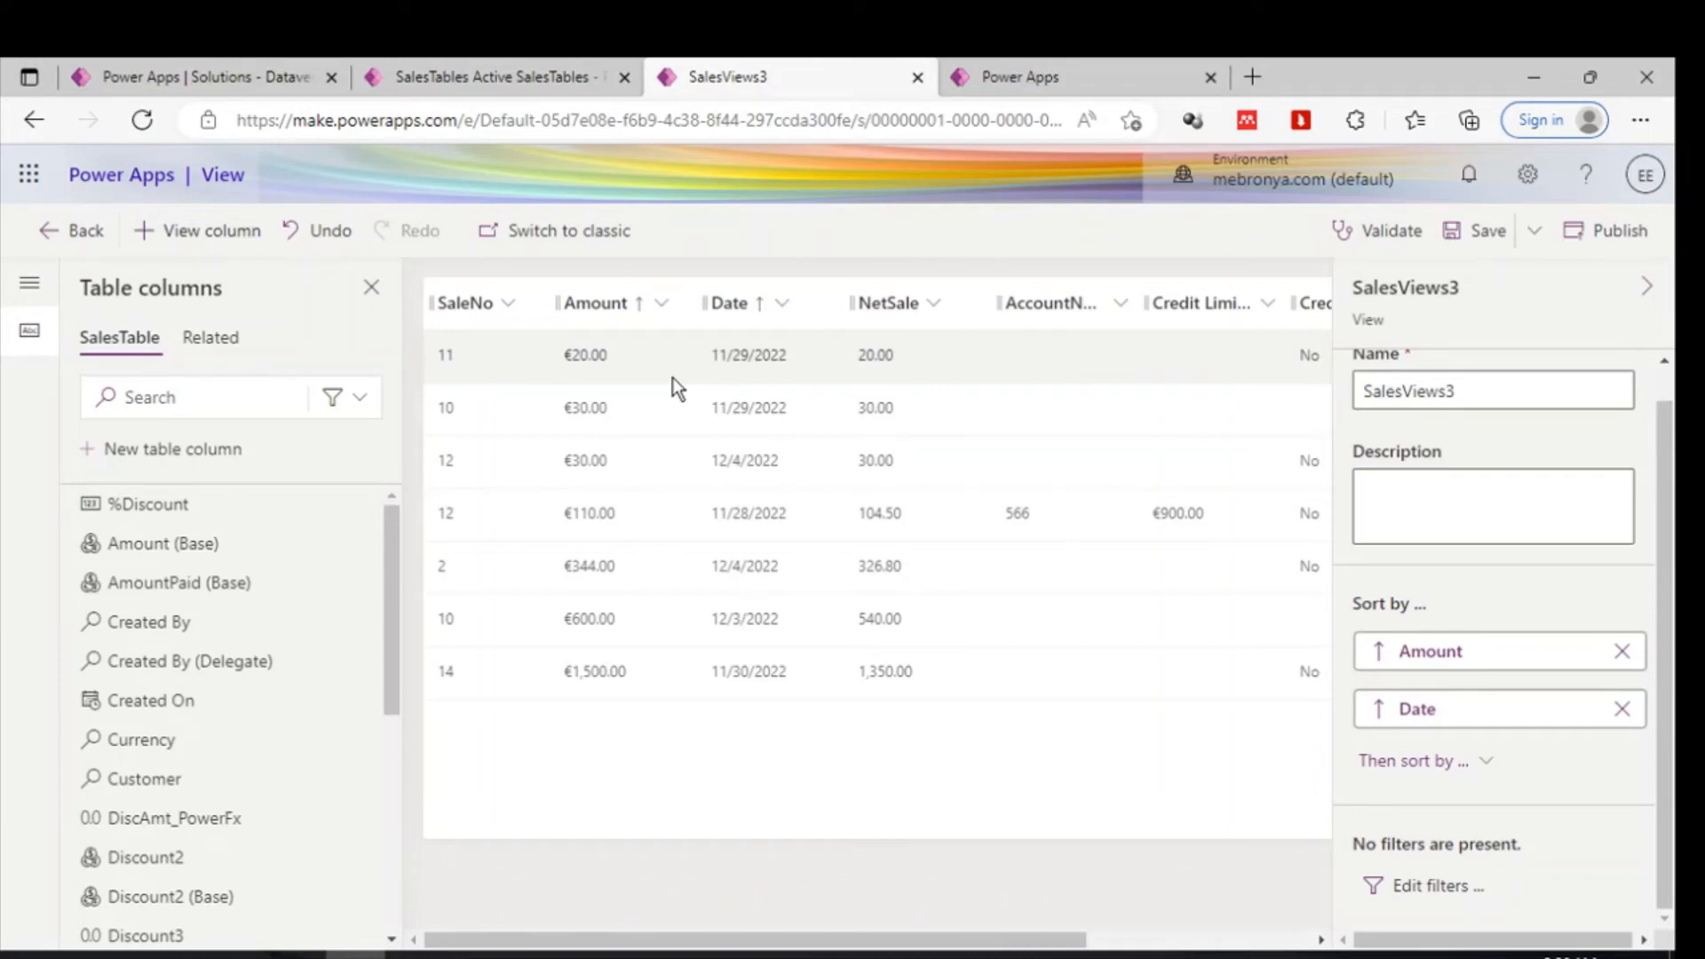
- Widen the Credit Hold column so its full header shows
scroll(908, 450, "right", 3)
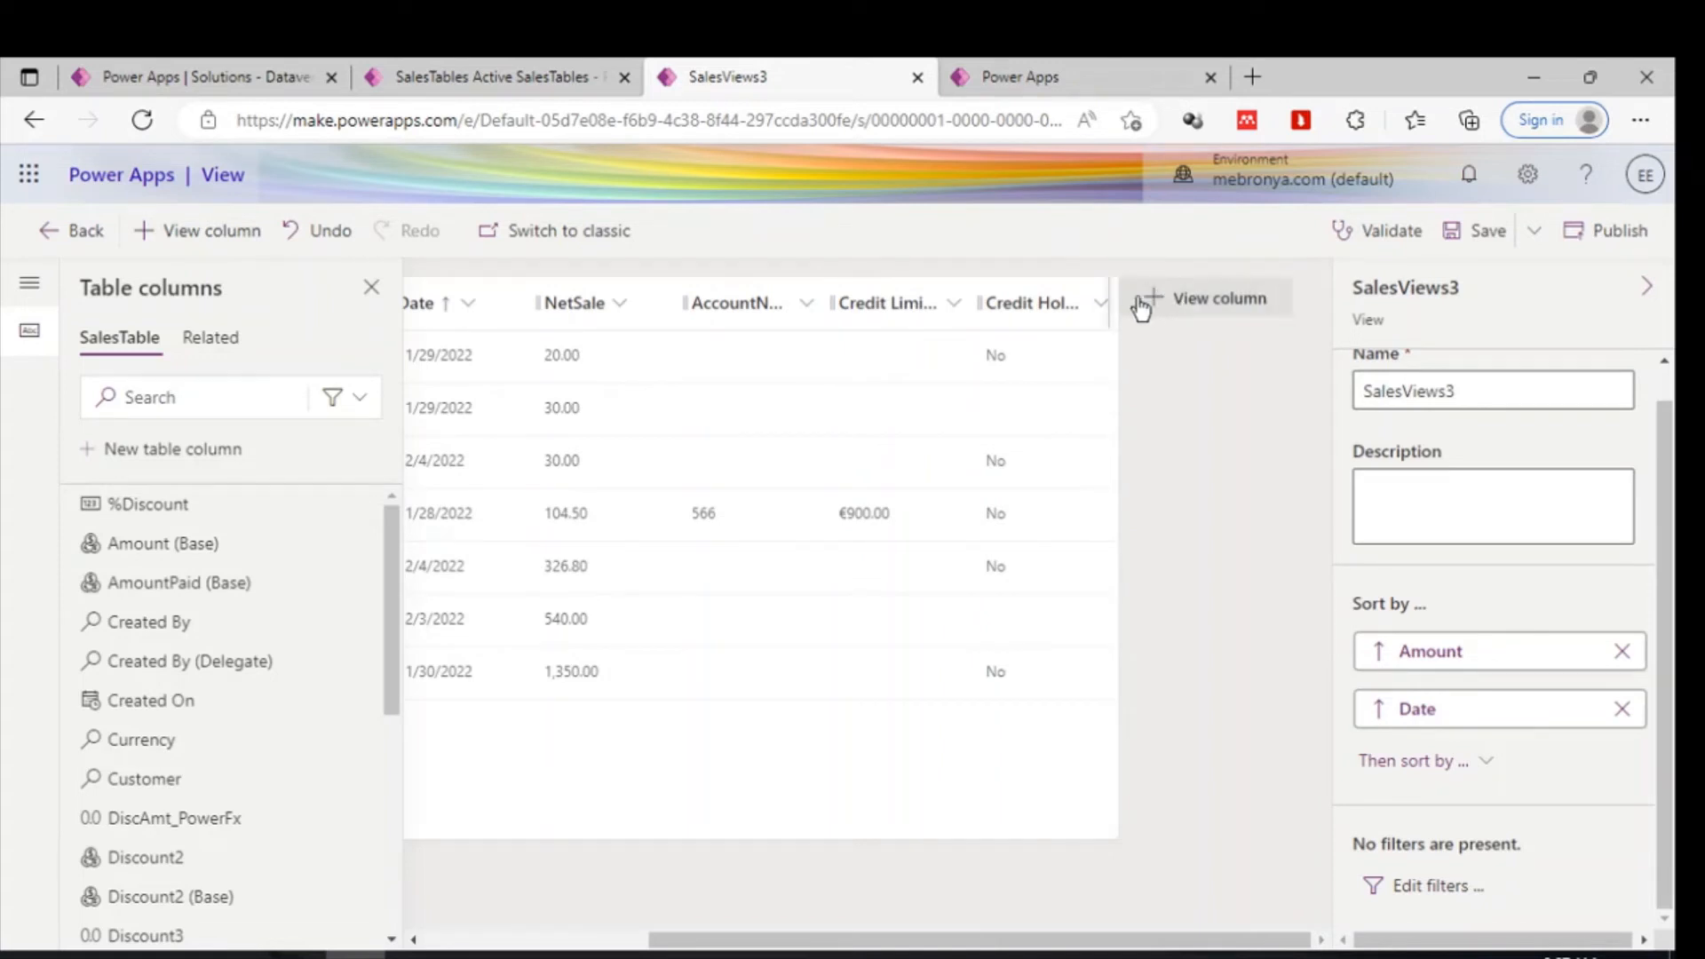
left_click_drag(1104, 289, 1174, 282)
scroll(1228, 389, "right", 4)
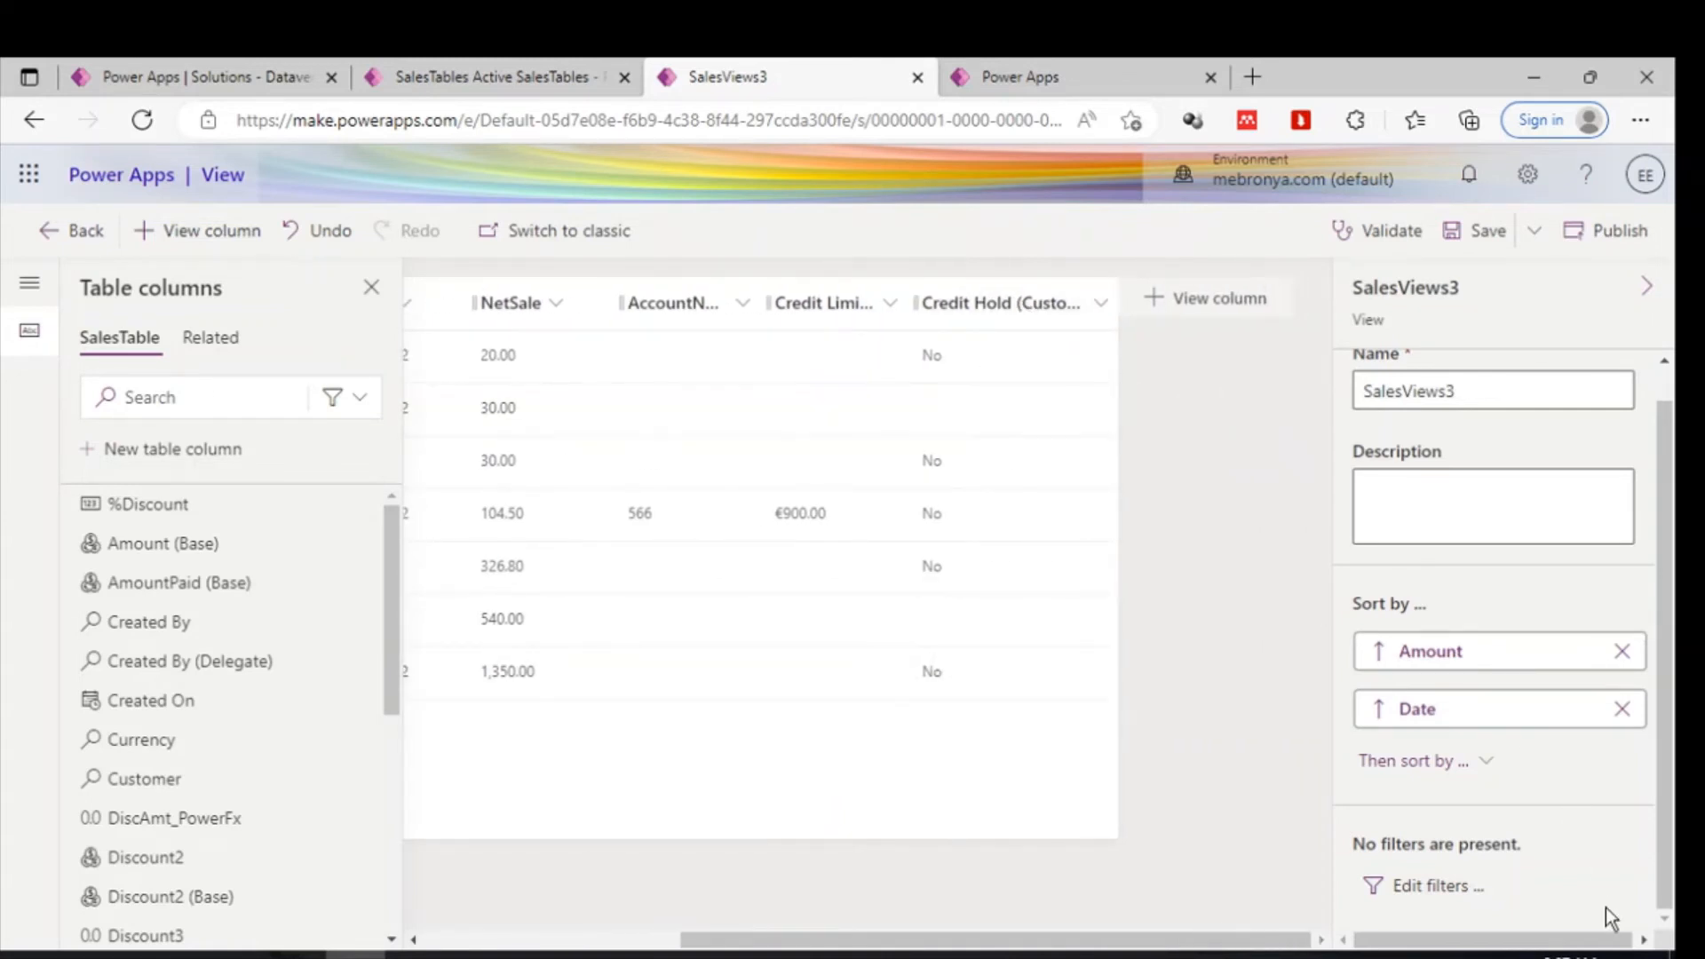
- Open the view's filter editor and add a new filter row
left_click(1441, 888)
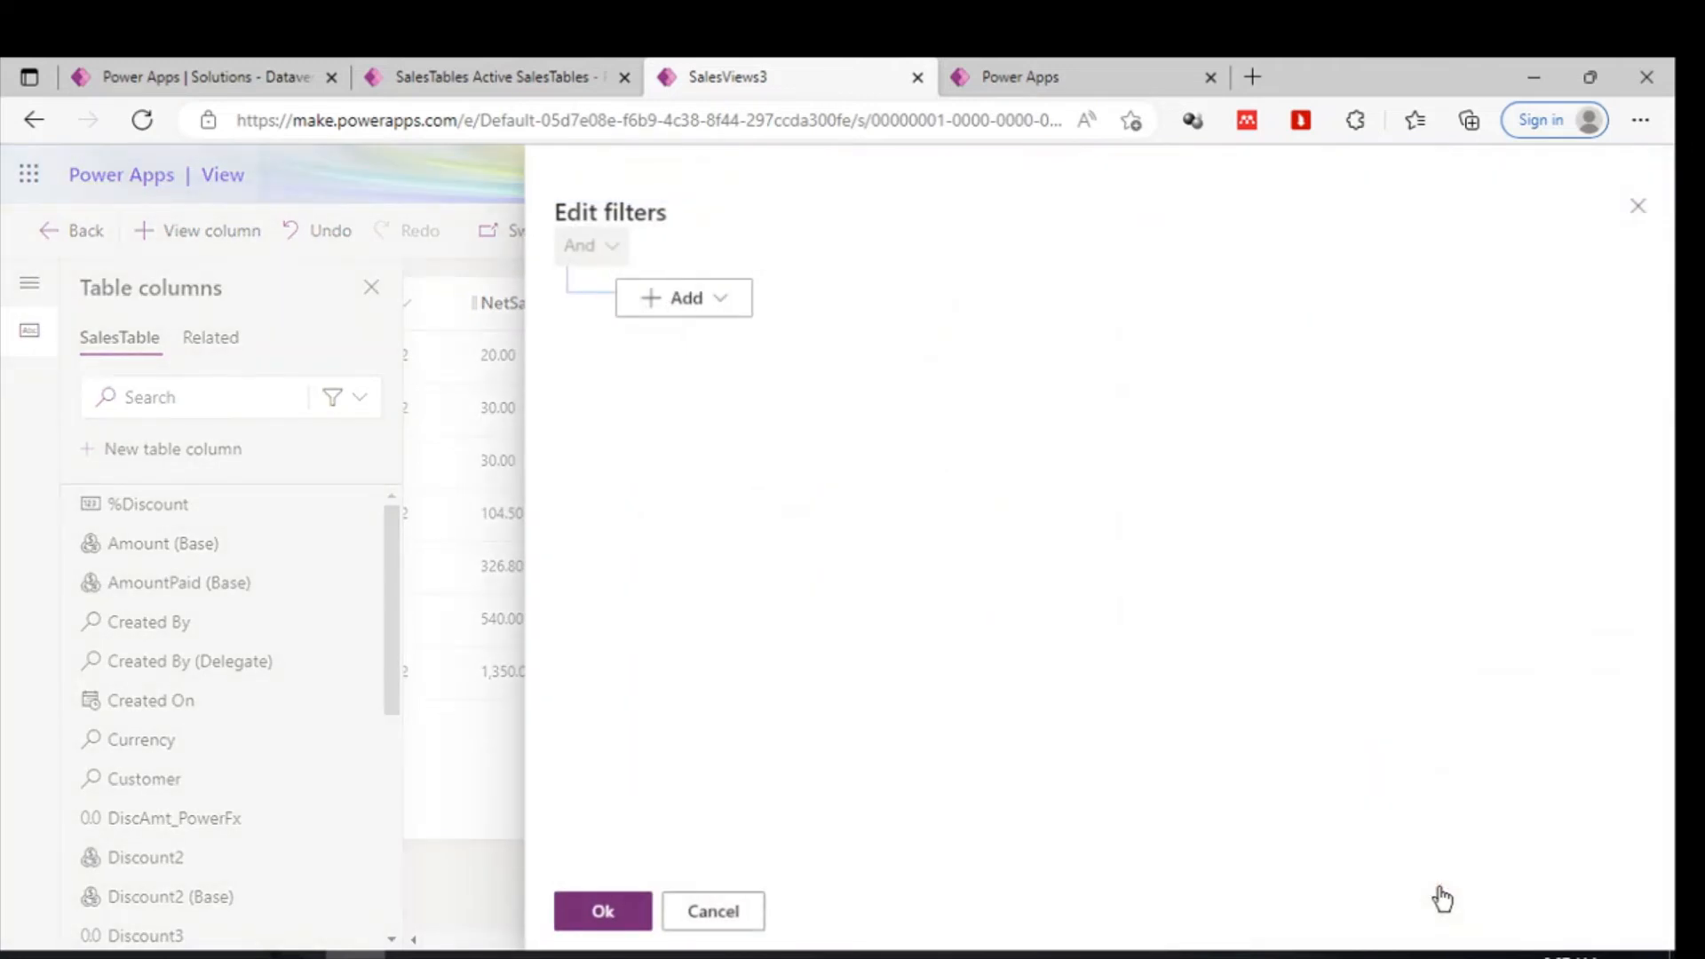
left_click(666, 302)
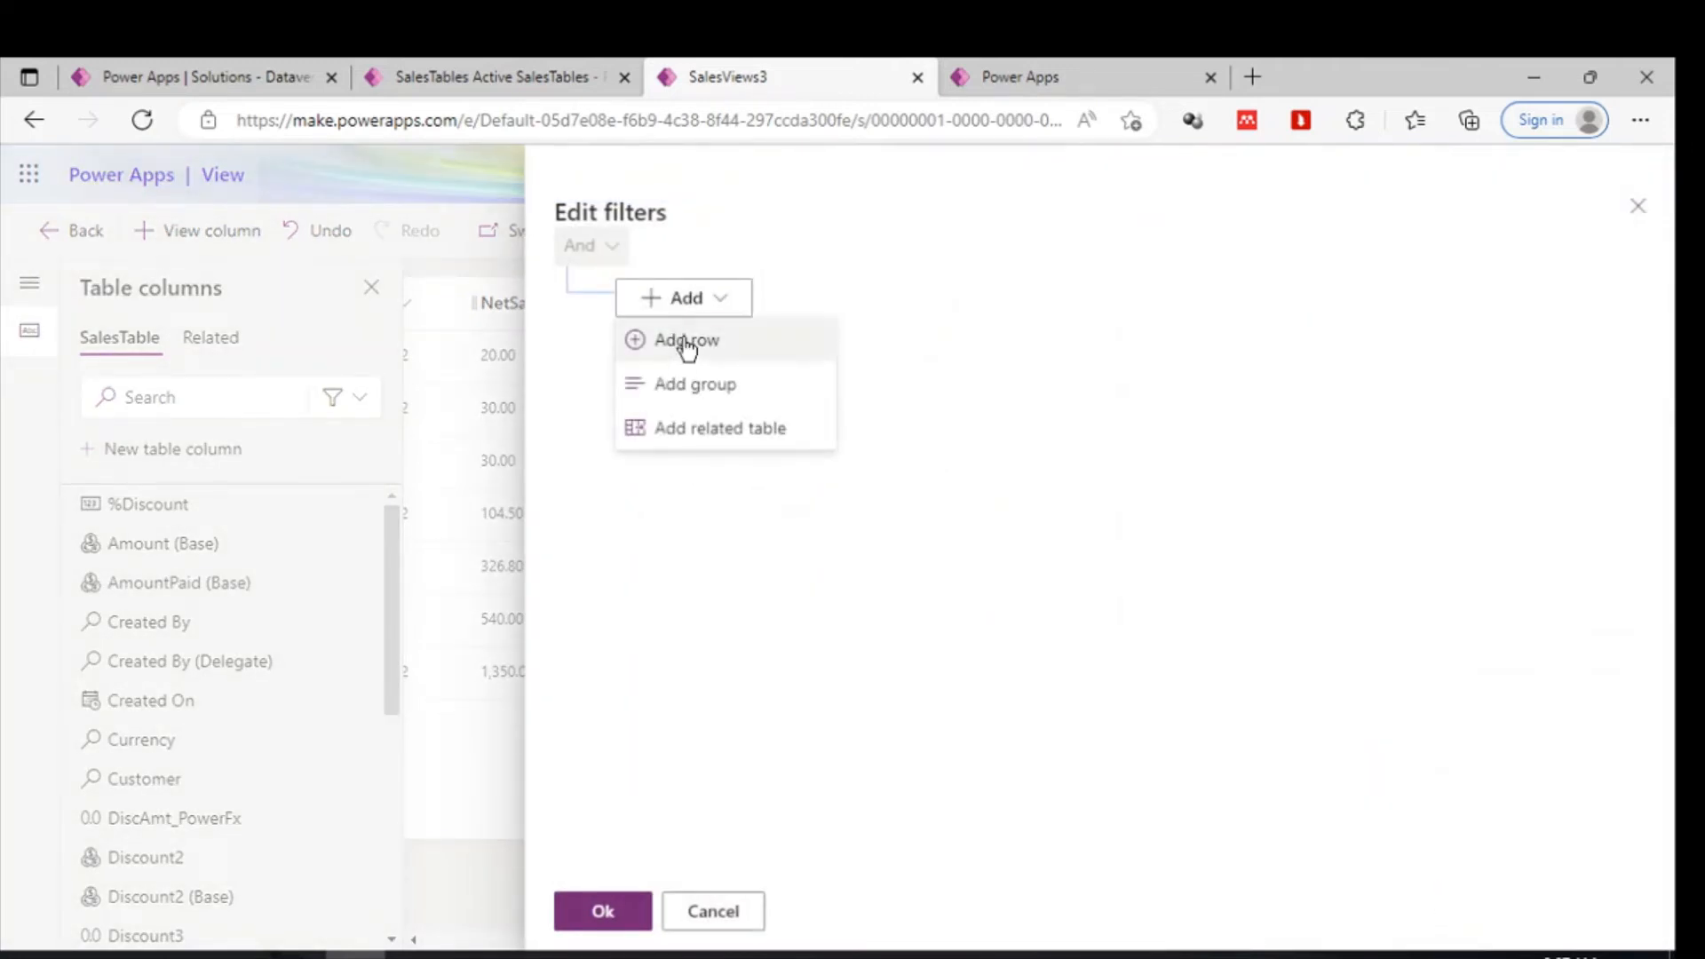
left_click(684, 342)
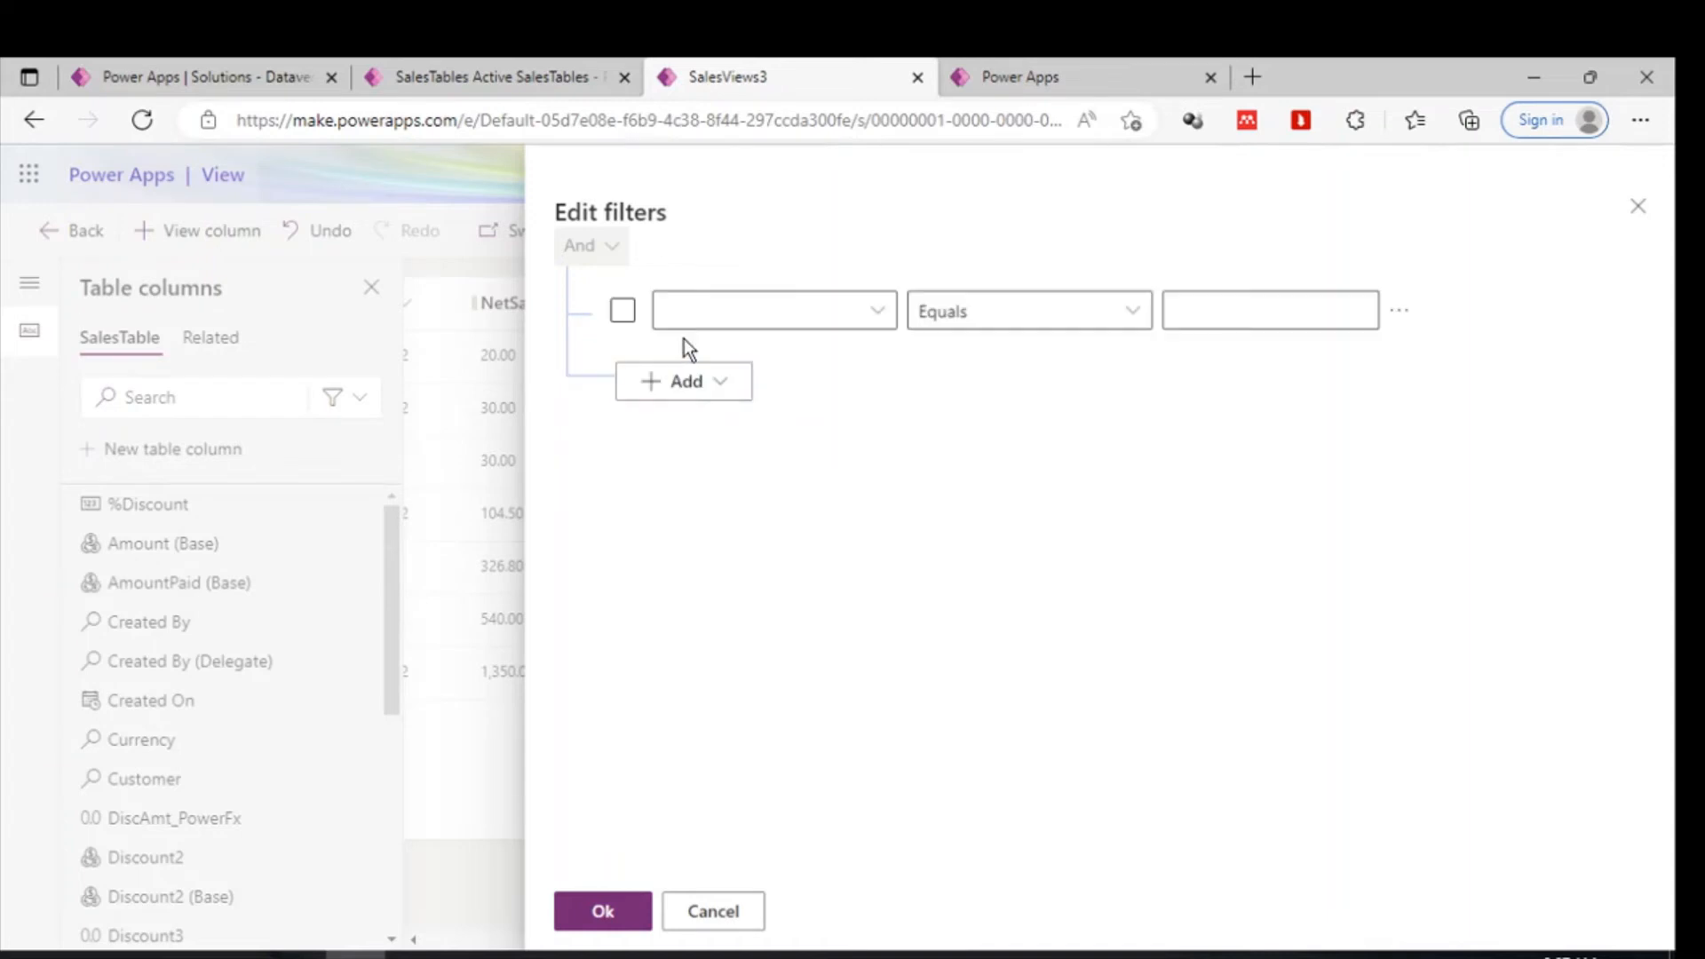
- Set the new filter row's column to Customer
left_click(888, 310)
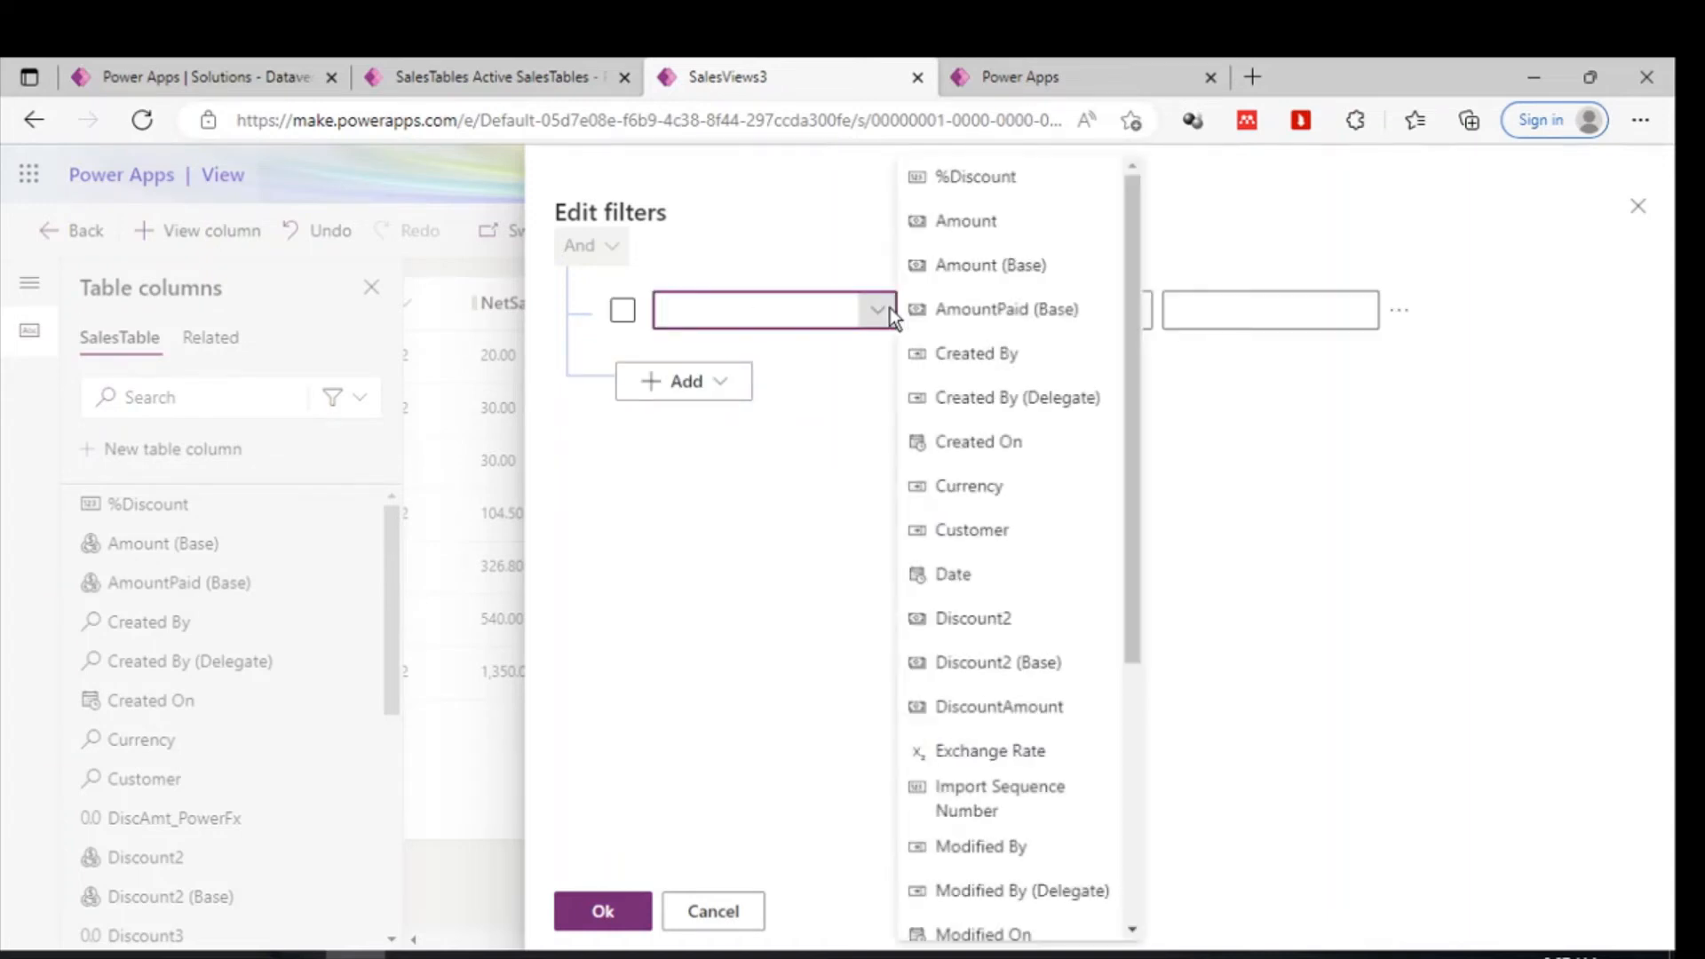
type("Created By")
key("Return")
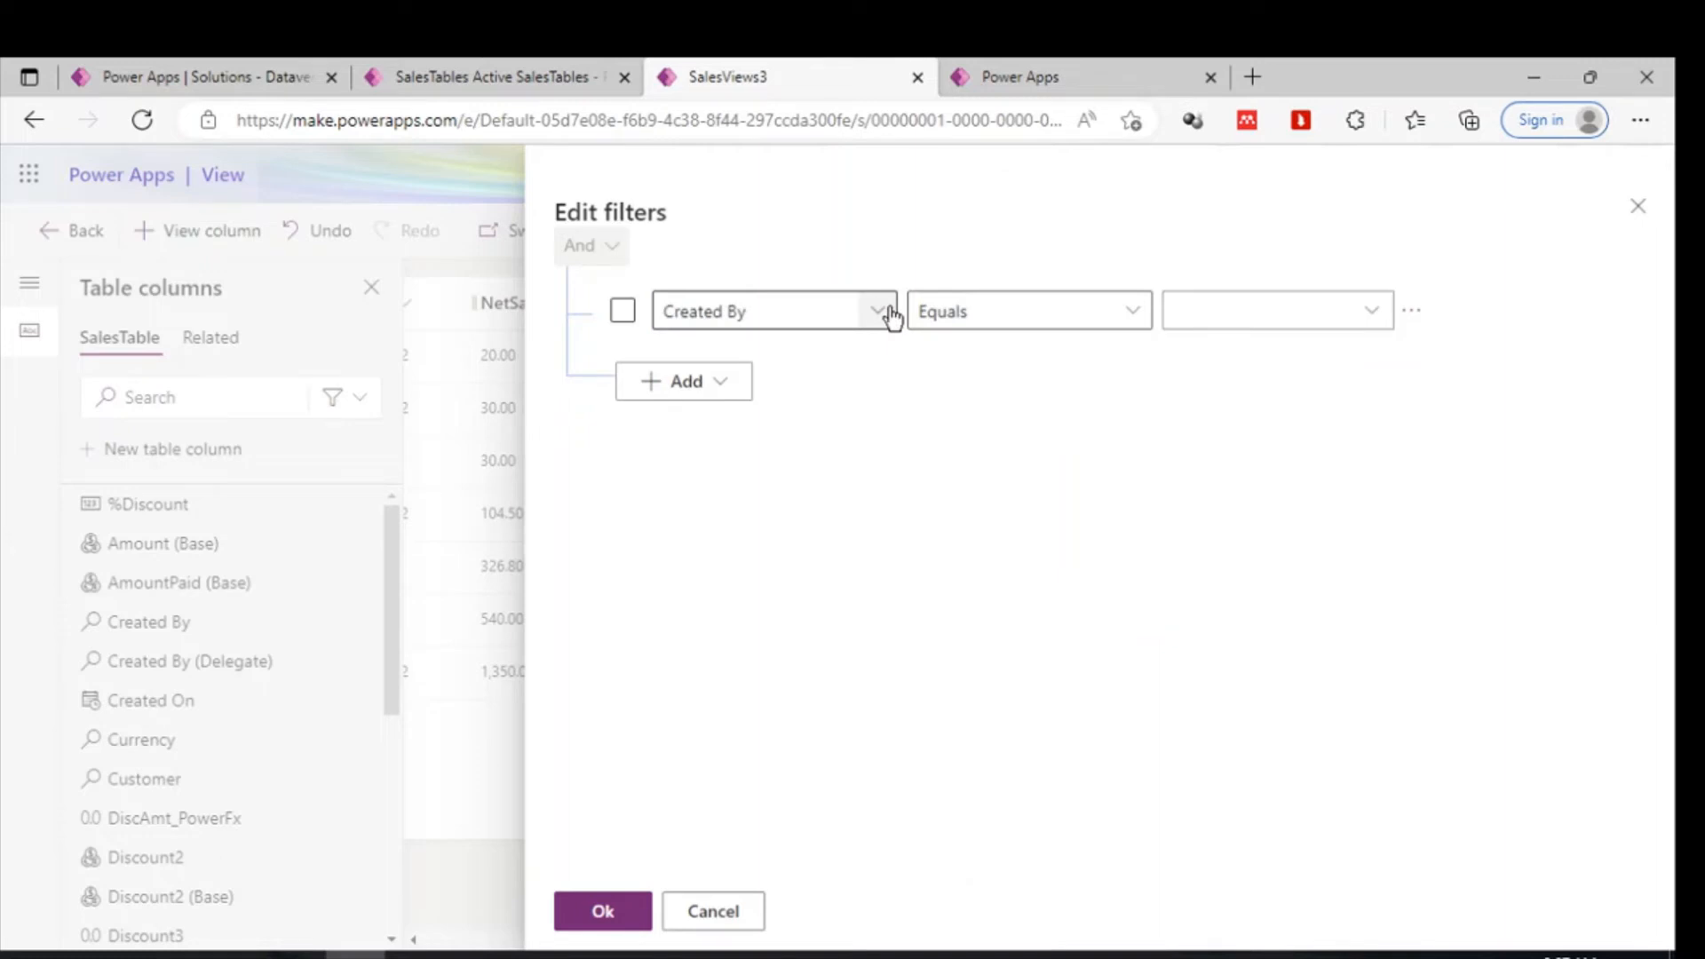
left_click(843, 309)
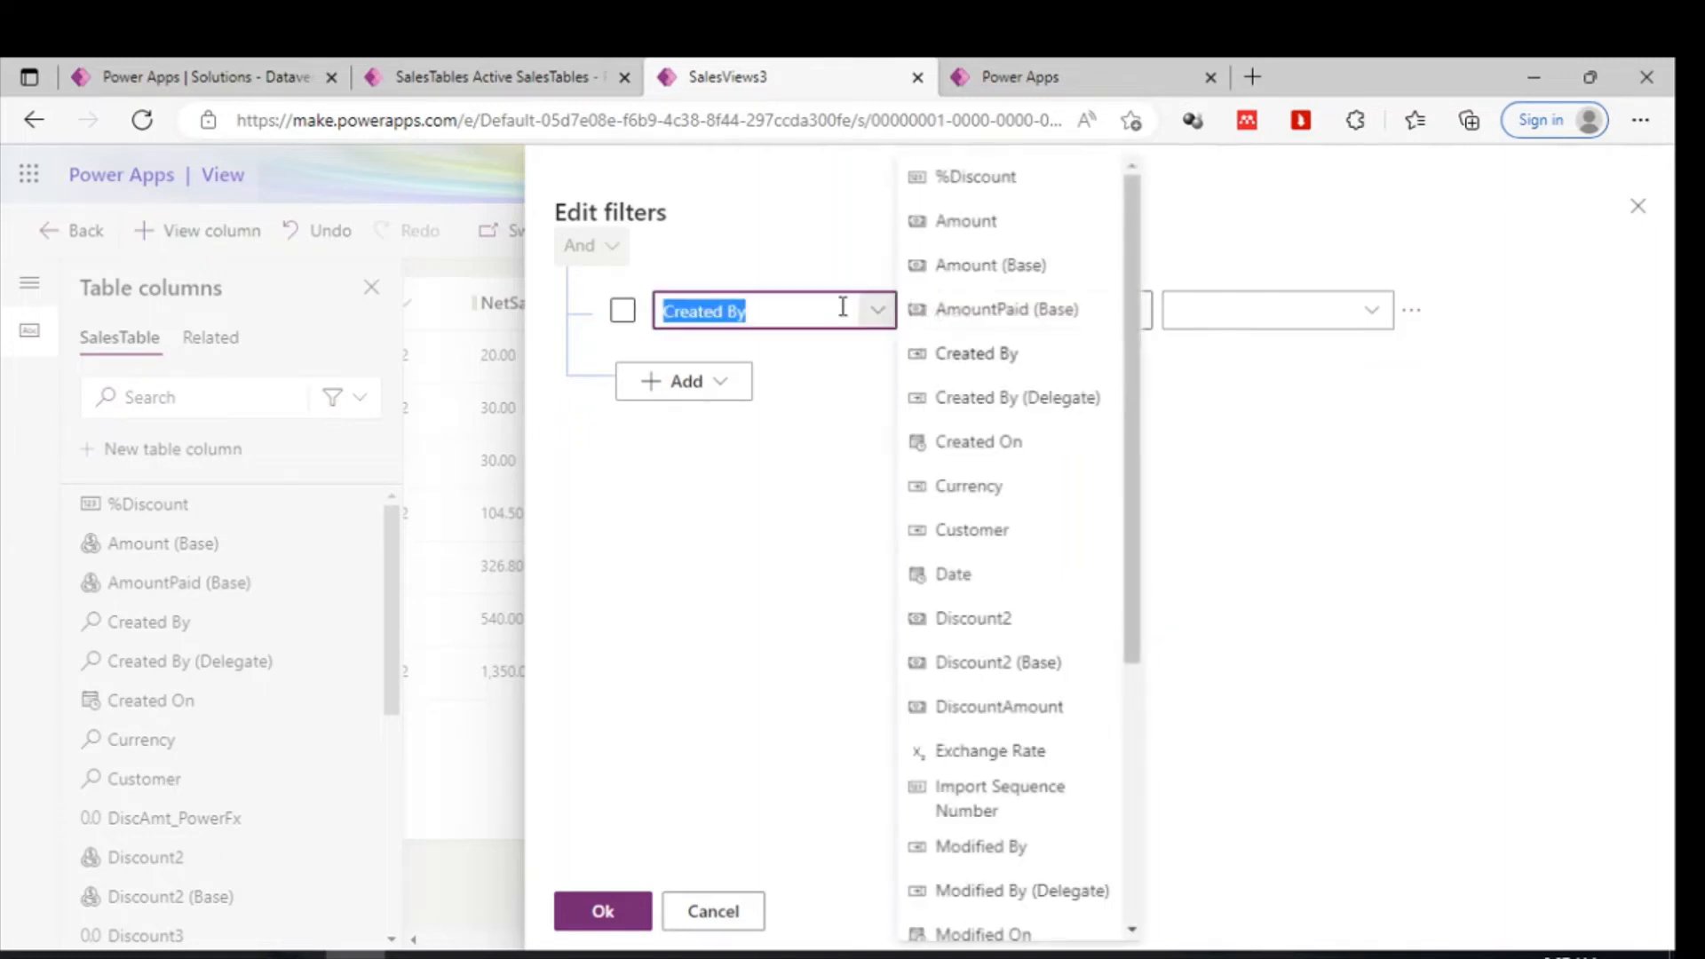
type("Cre")
type("Date")
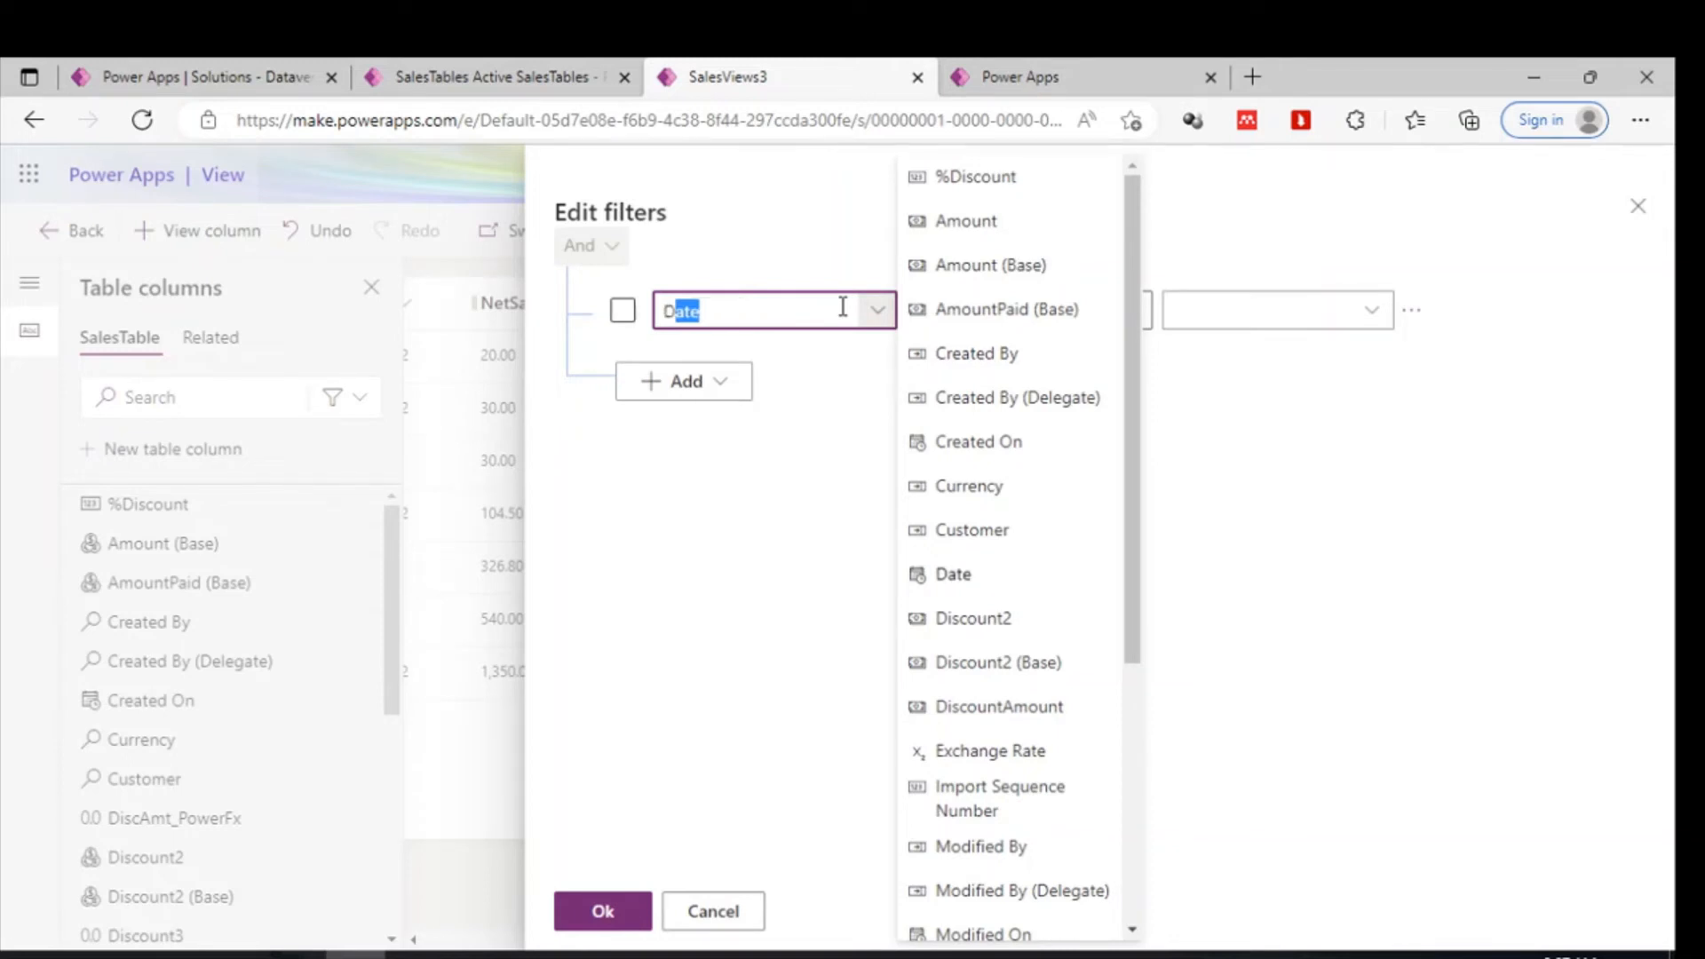
scroll(1008, 498, "down", 5)
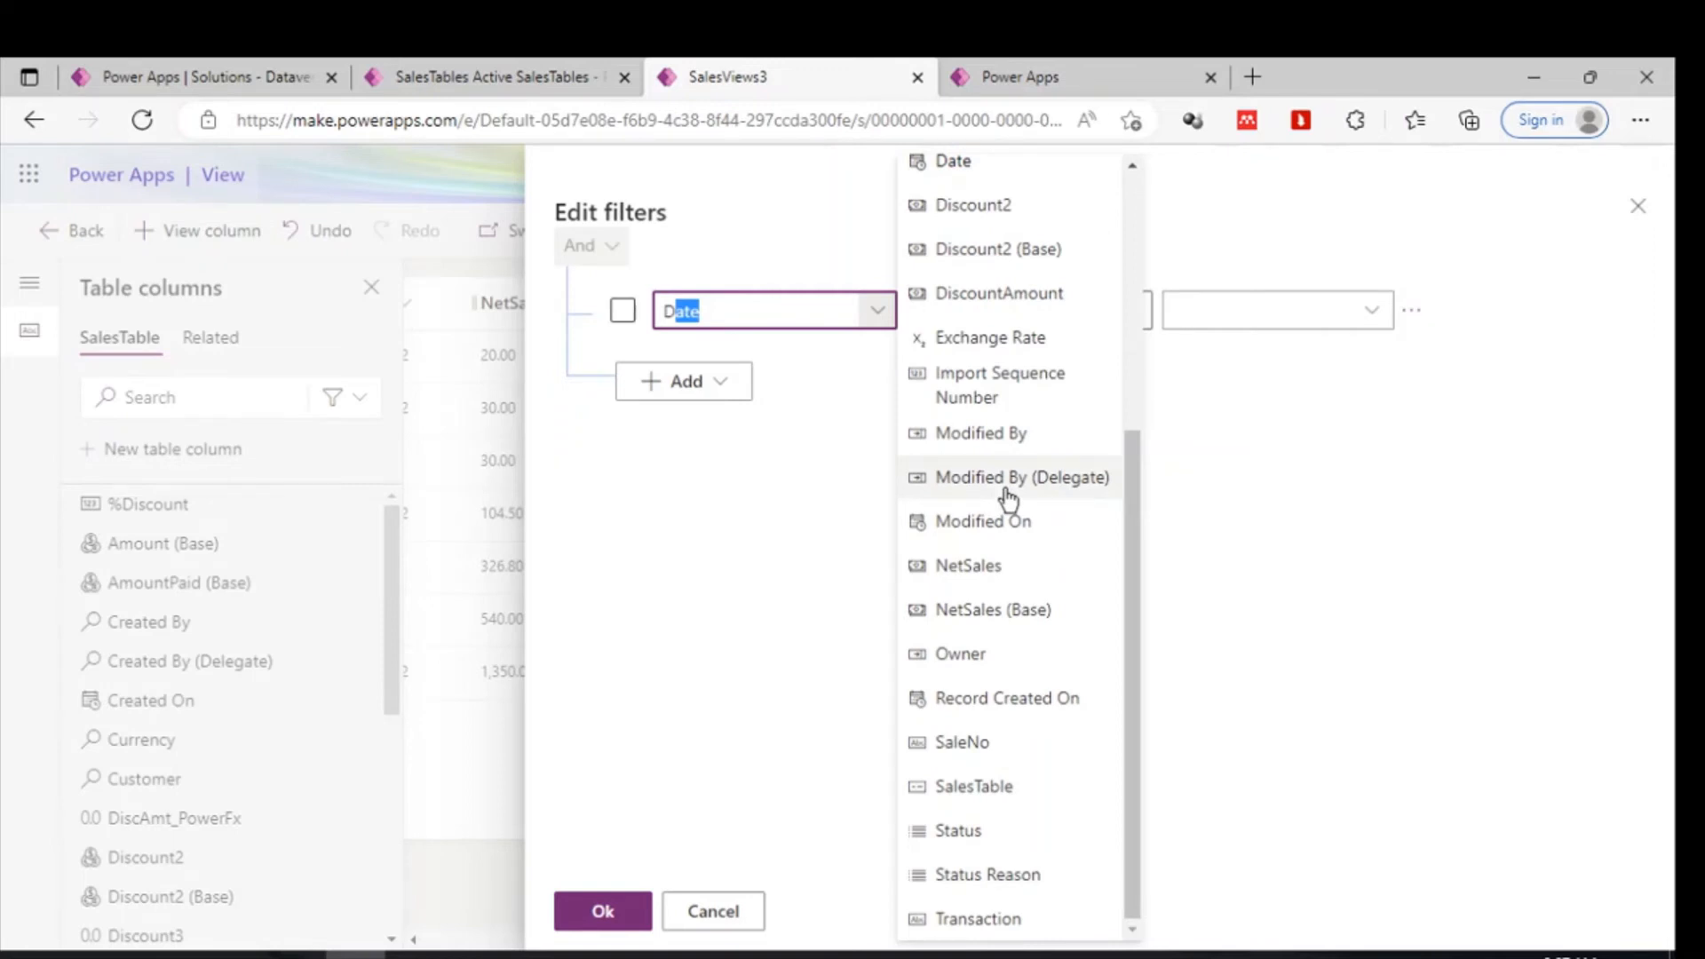
scroll(1008, 497, "up", 5)
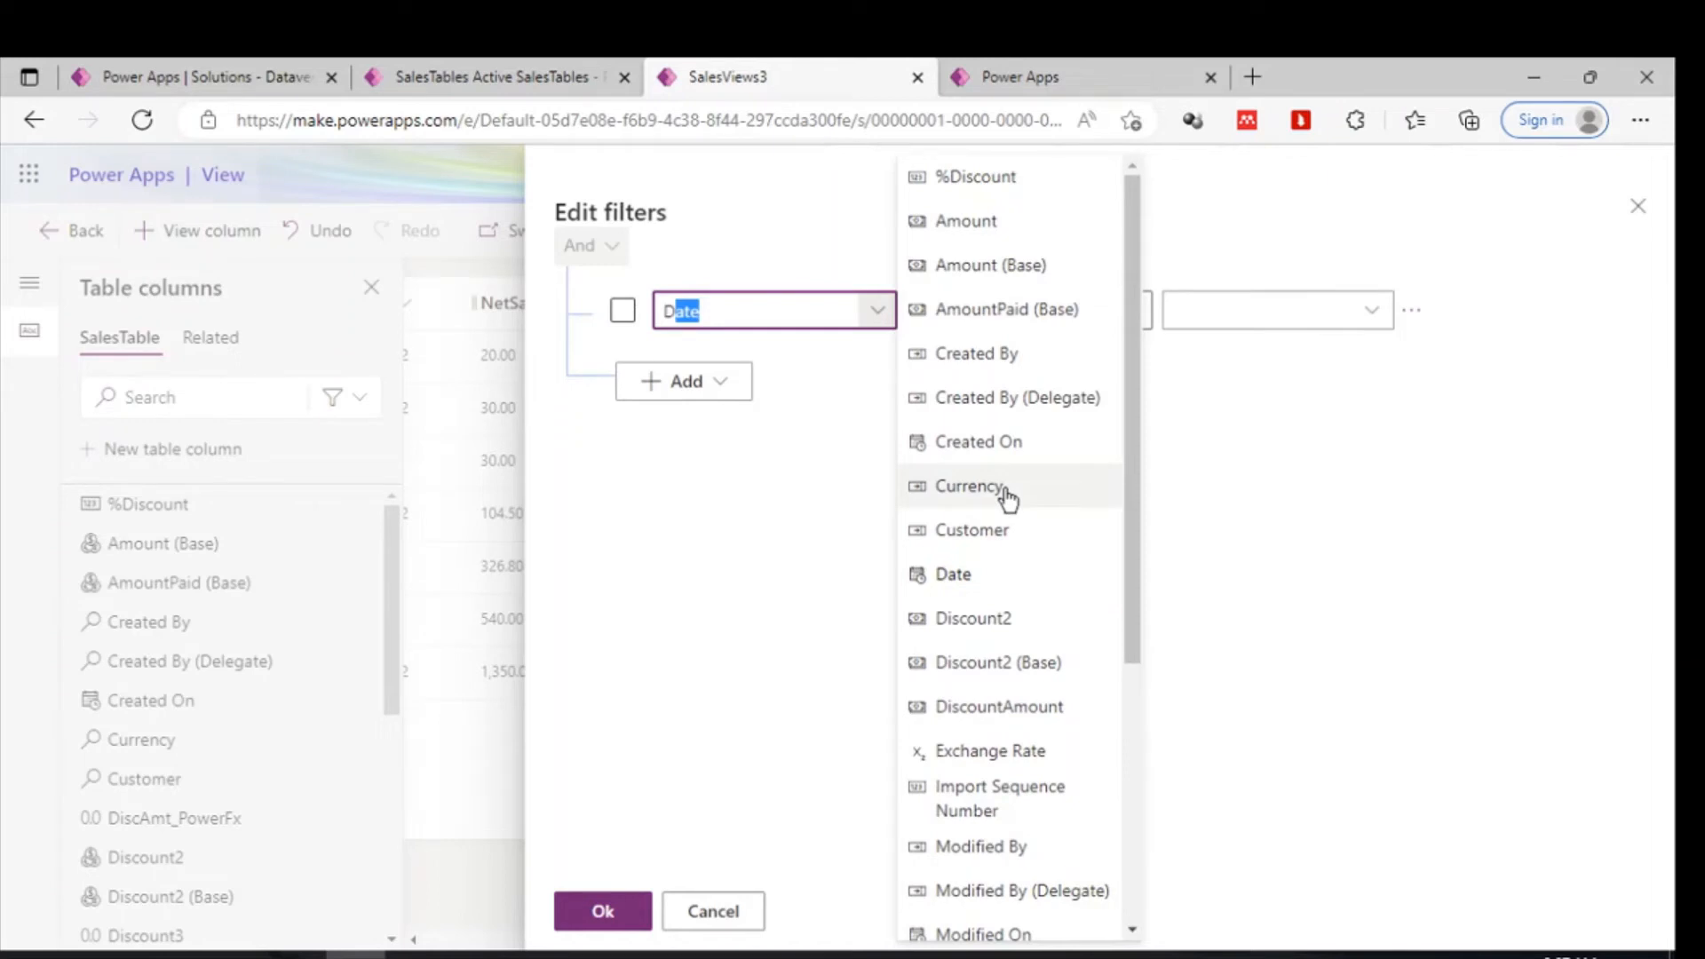
scroll(1008, 497, "down", 5)
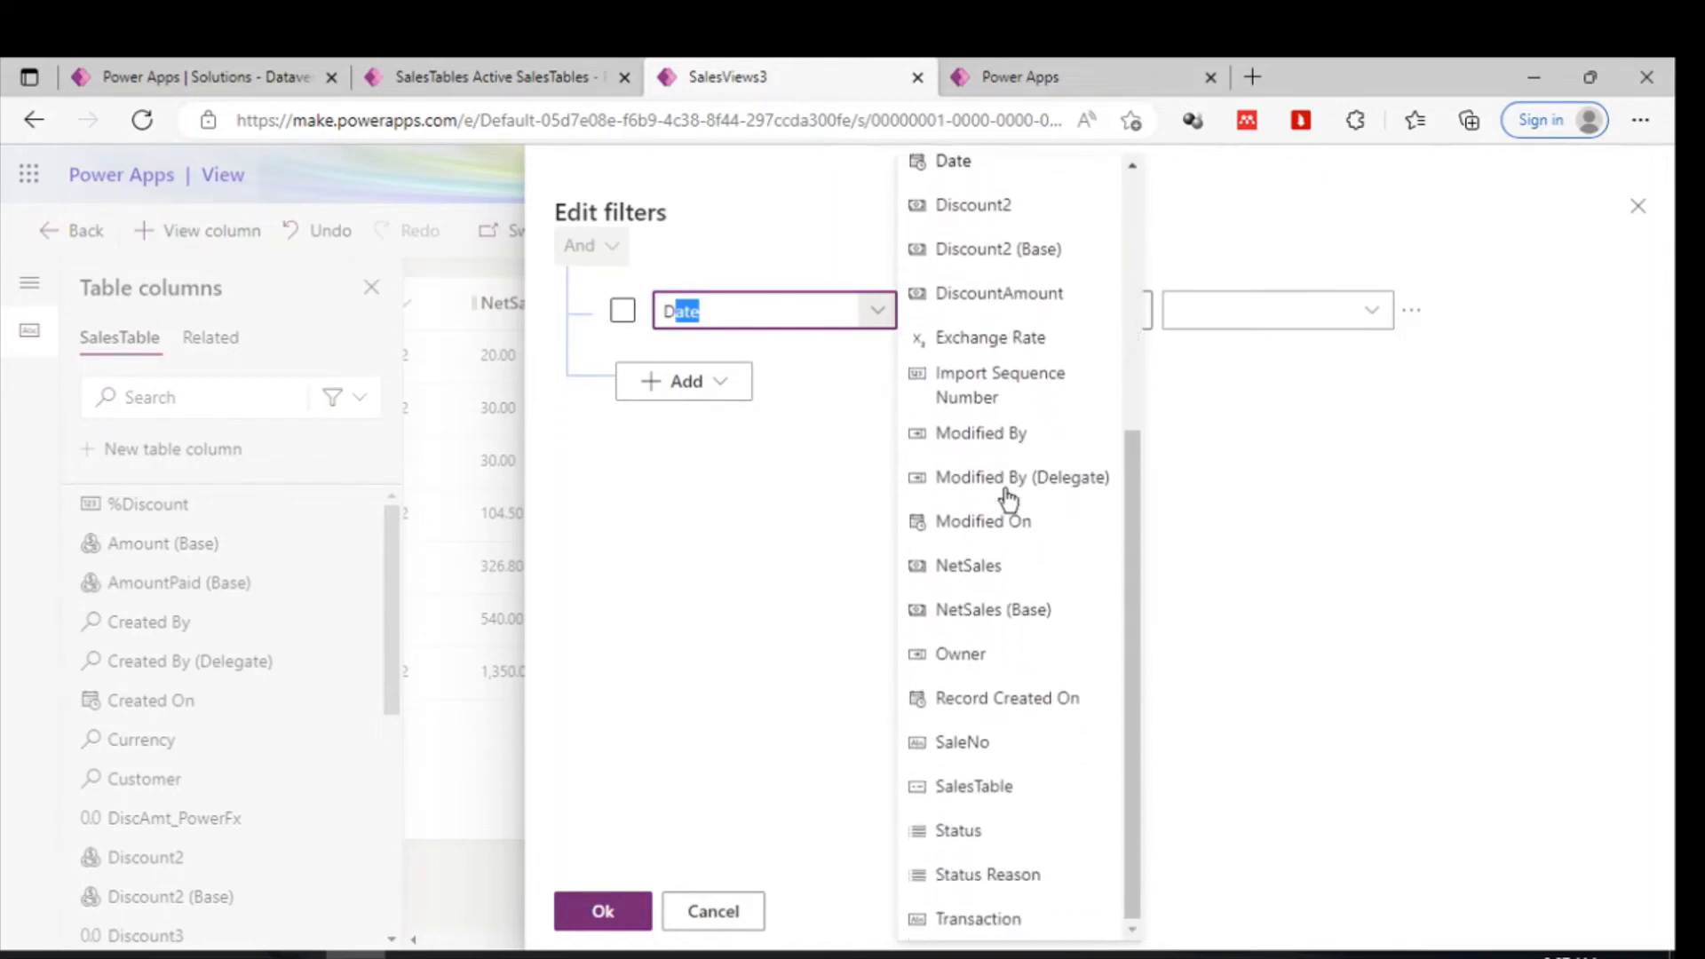
scroll(1008, 499, "up", 5)
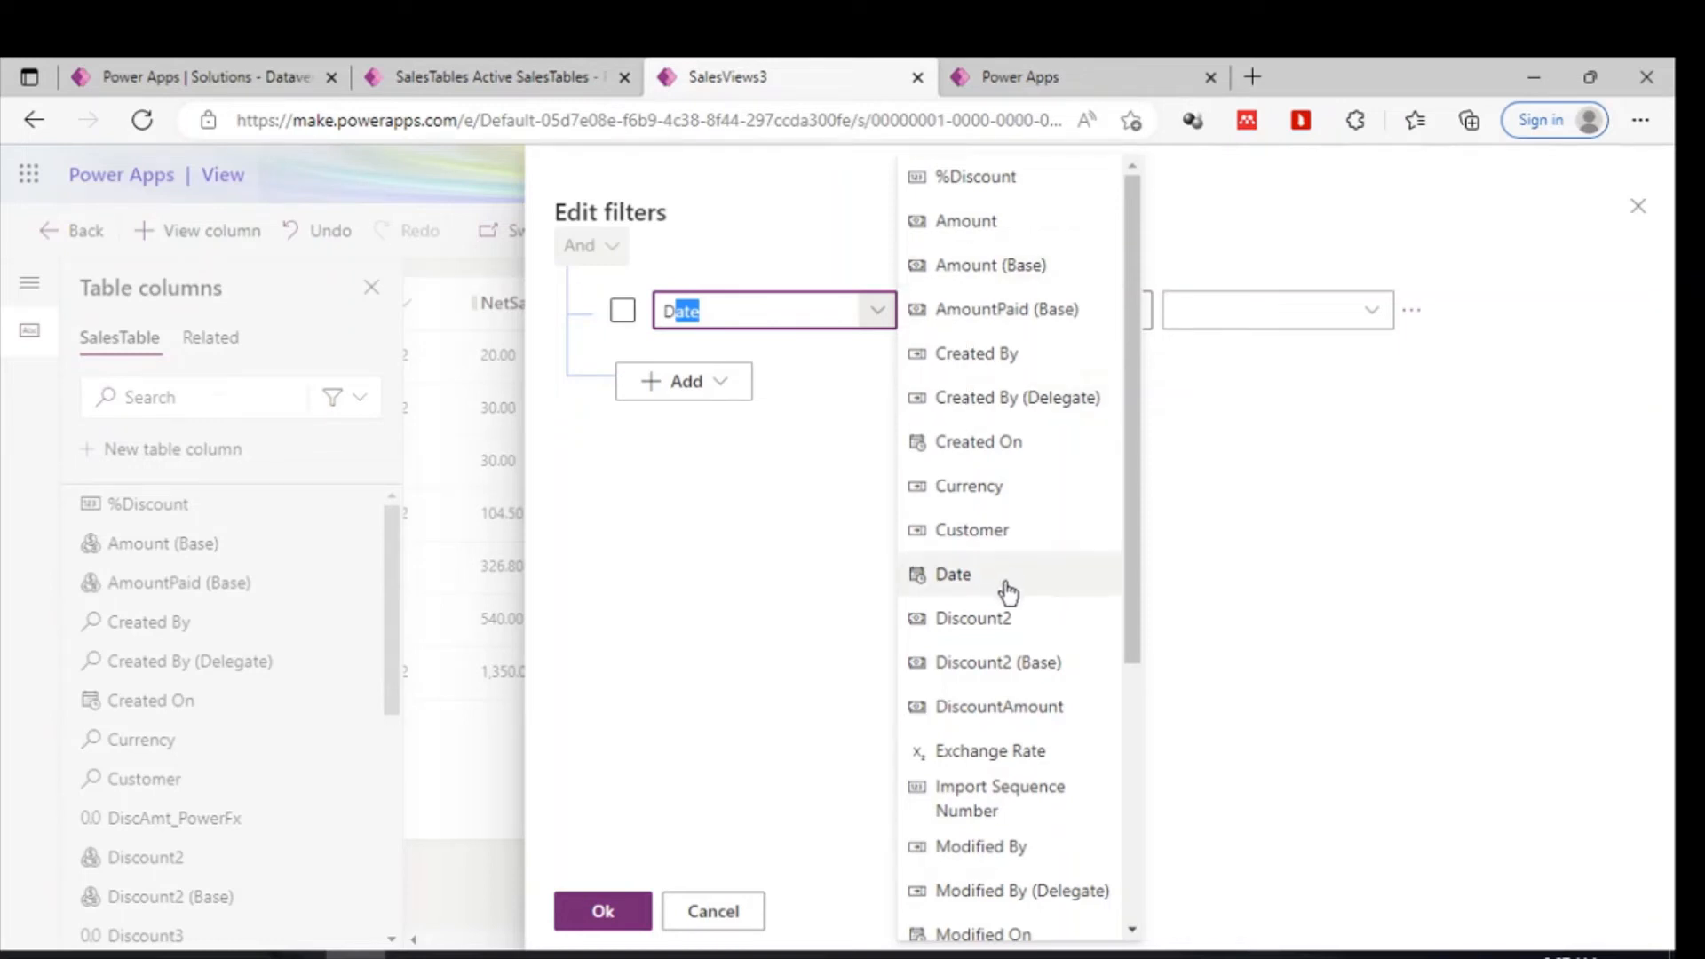
left_click(995, 538)
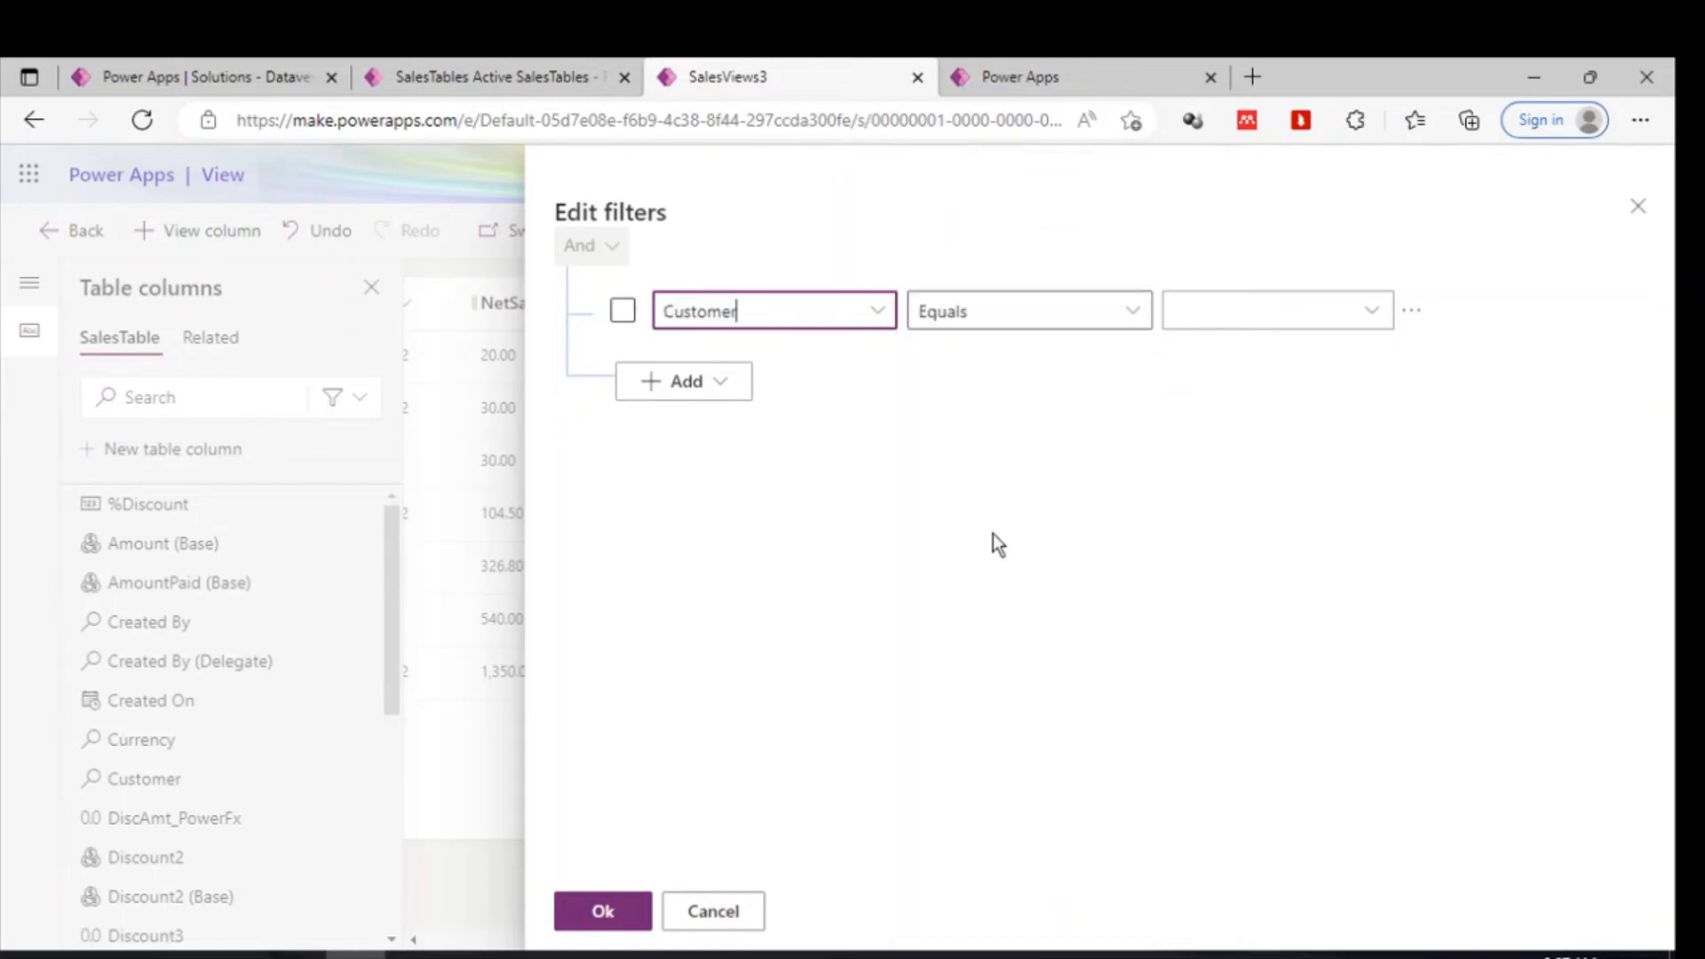
- Set the filter condition to Customer begins with Loo, checking customer names in the app tab, and apply it
left_click(1079, 306)
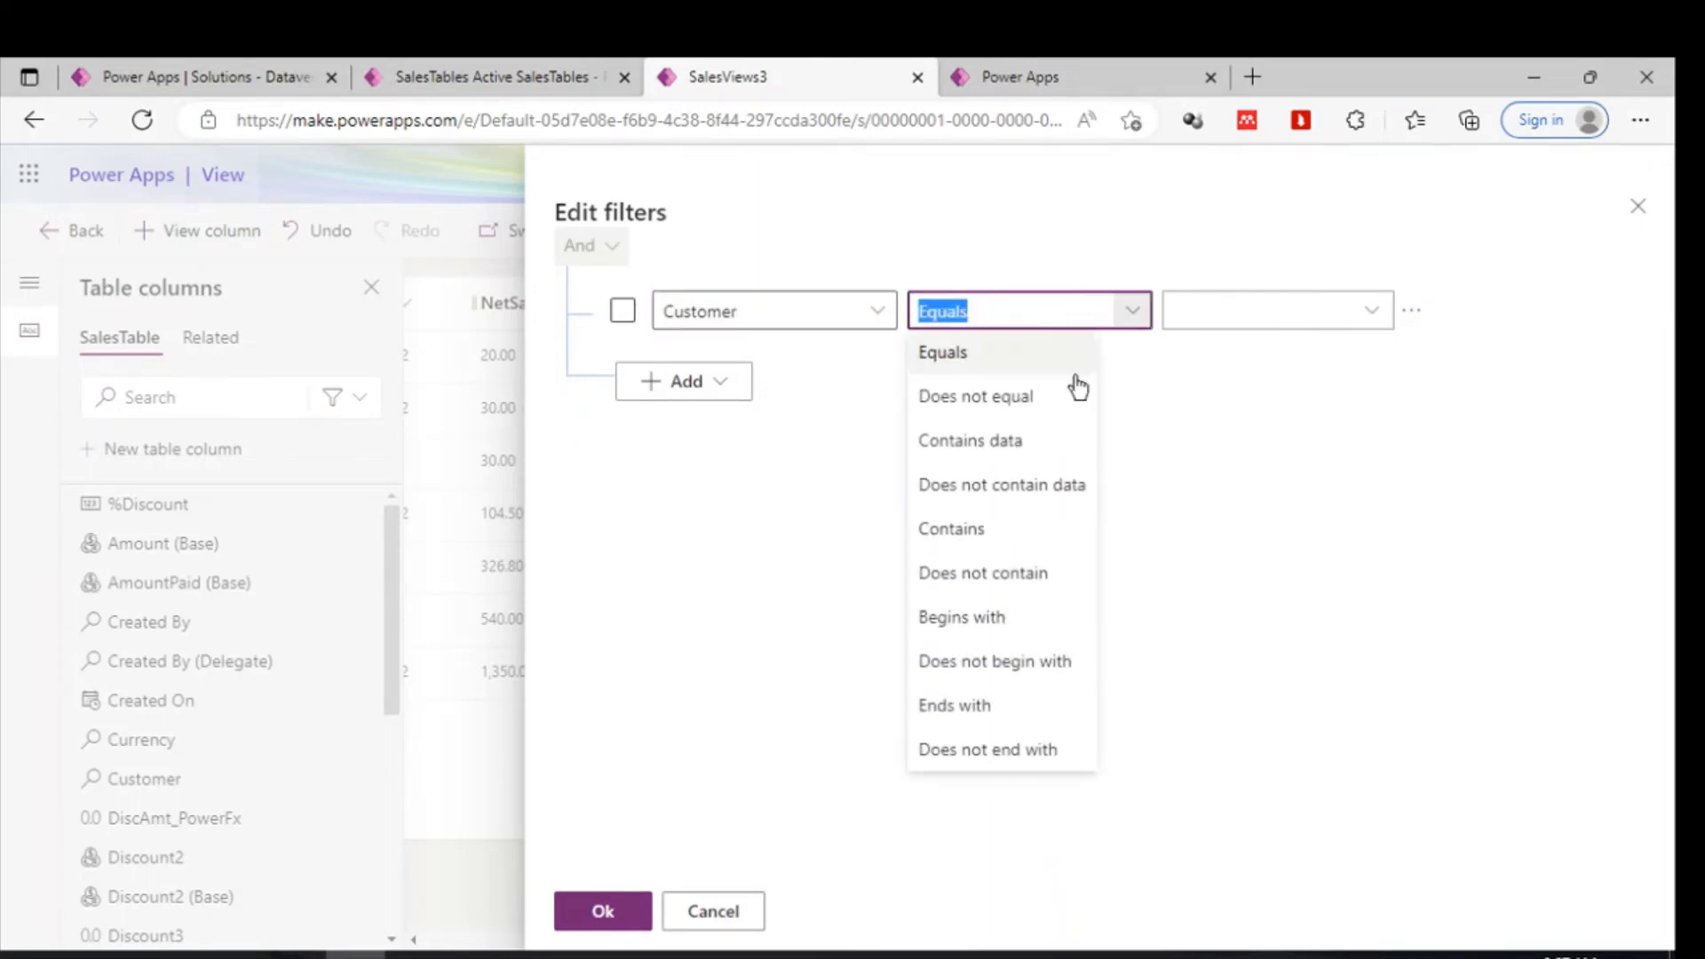
left_click(992, 622)
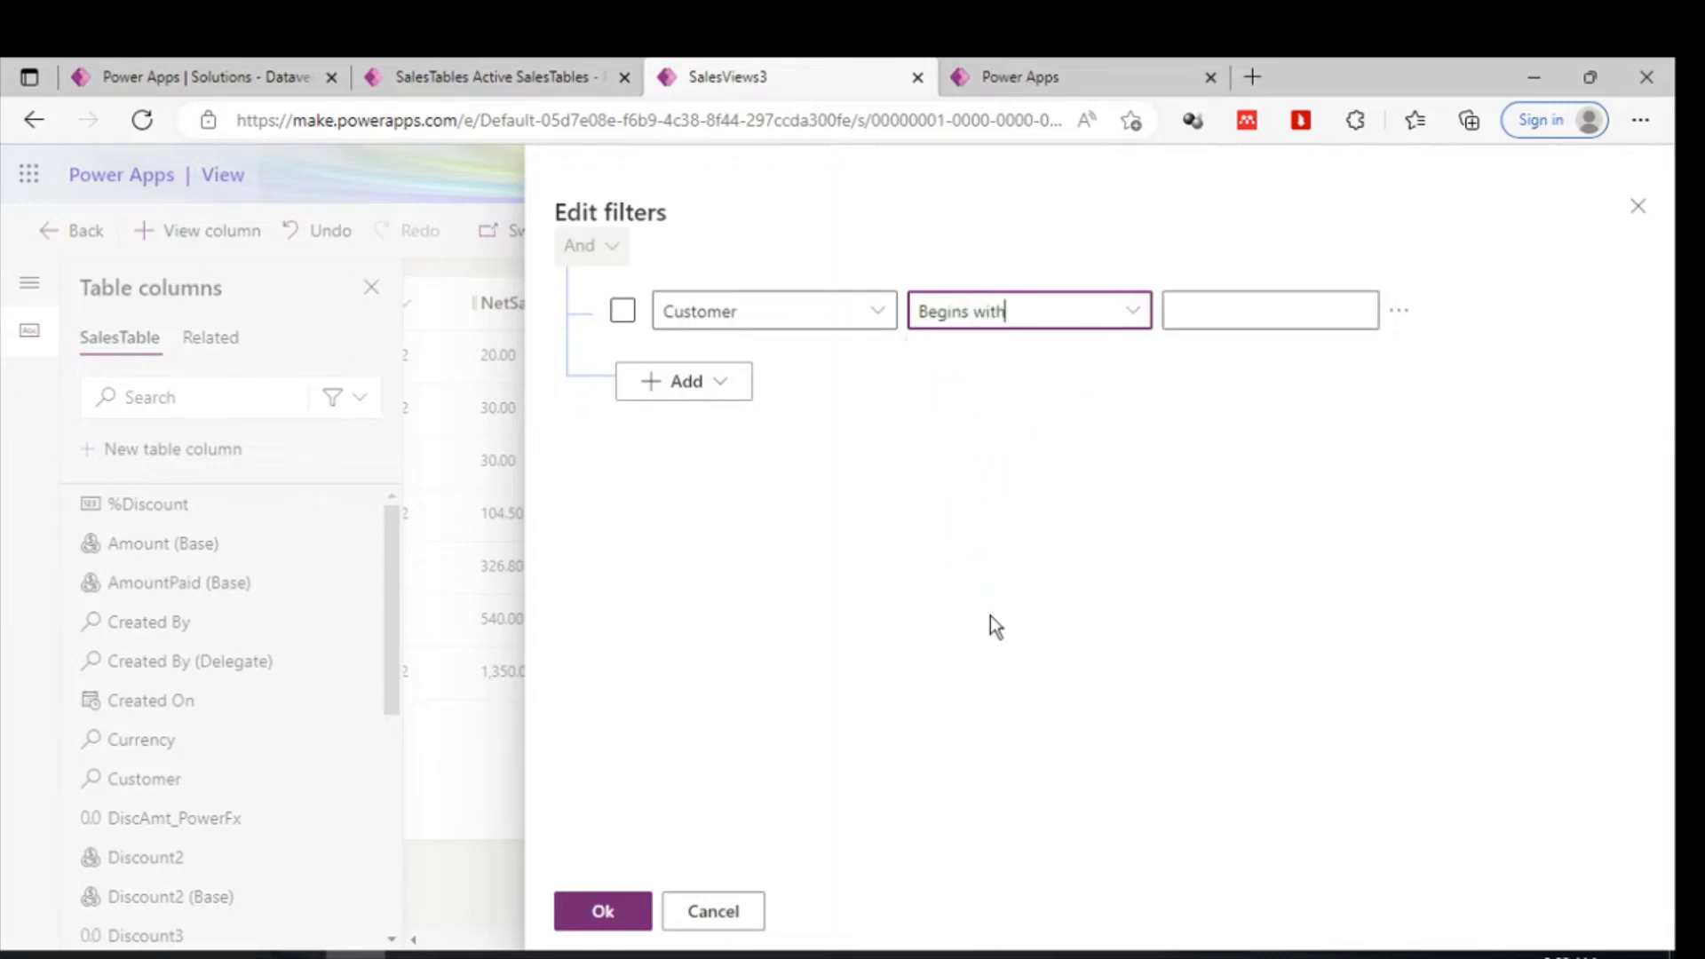
left_click(1270, 317)
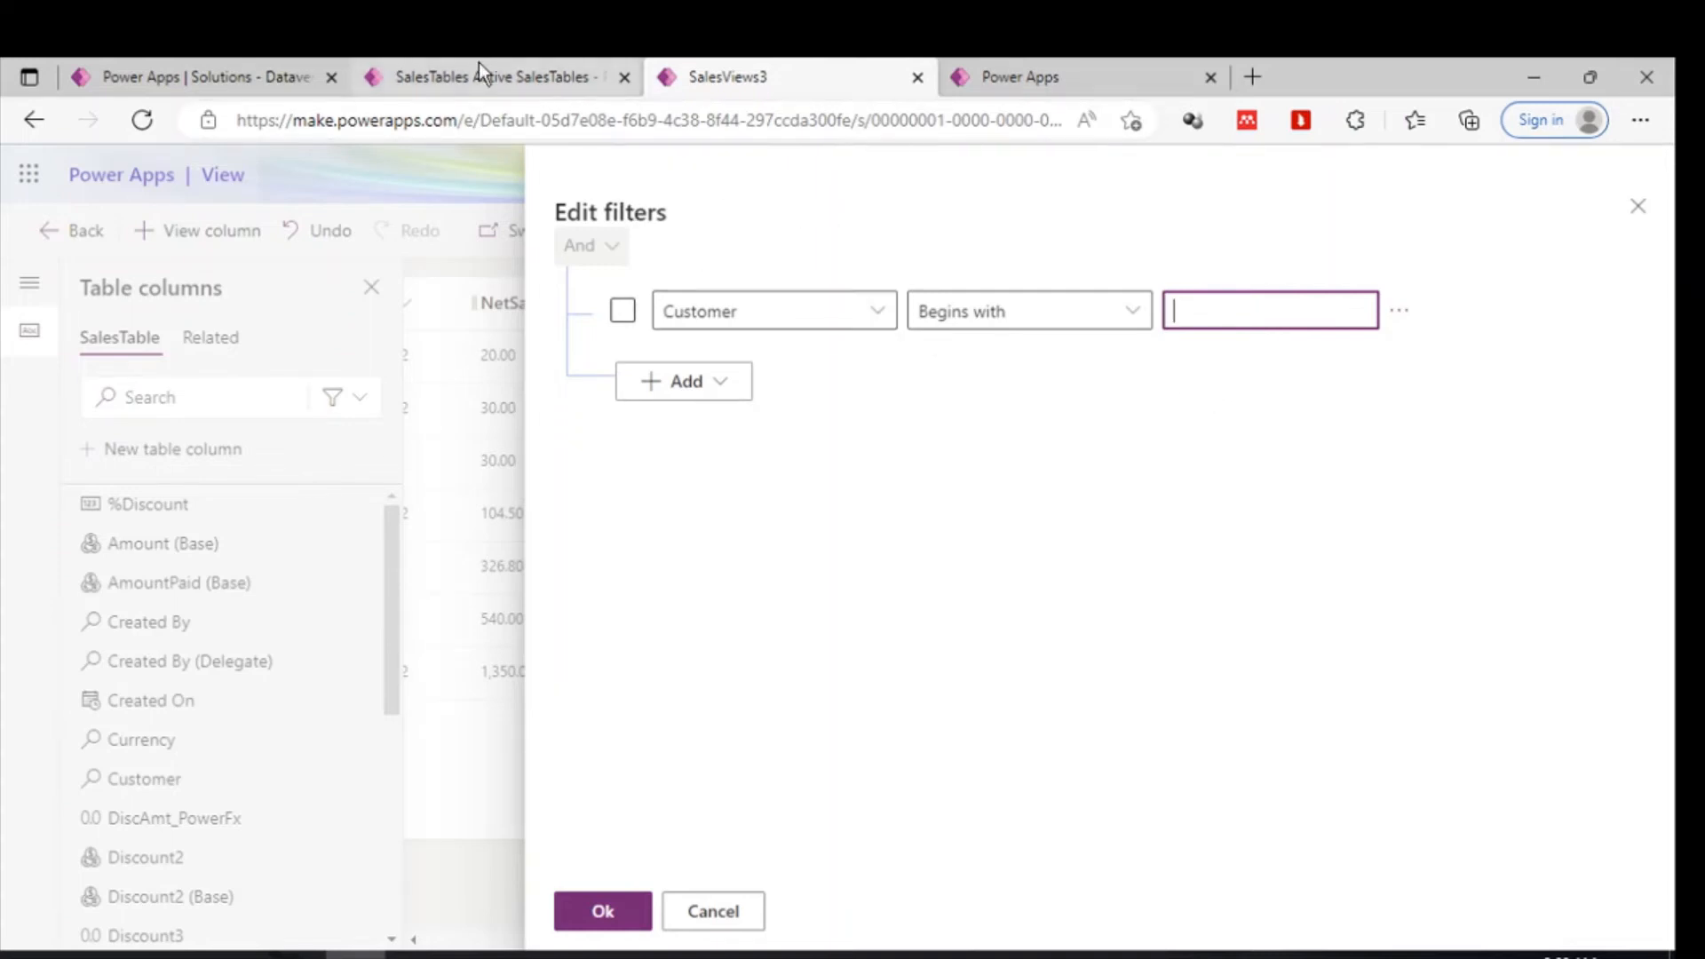
left_click(404, 69)
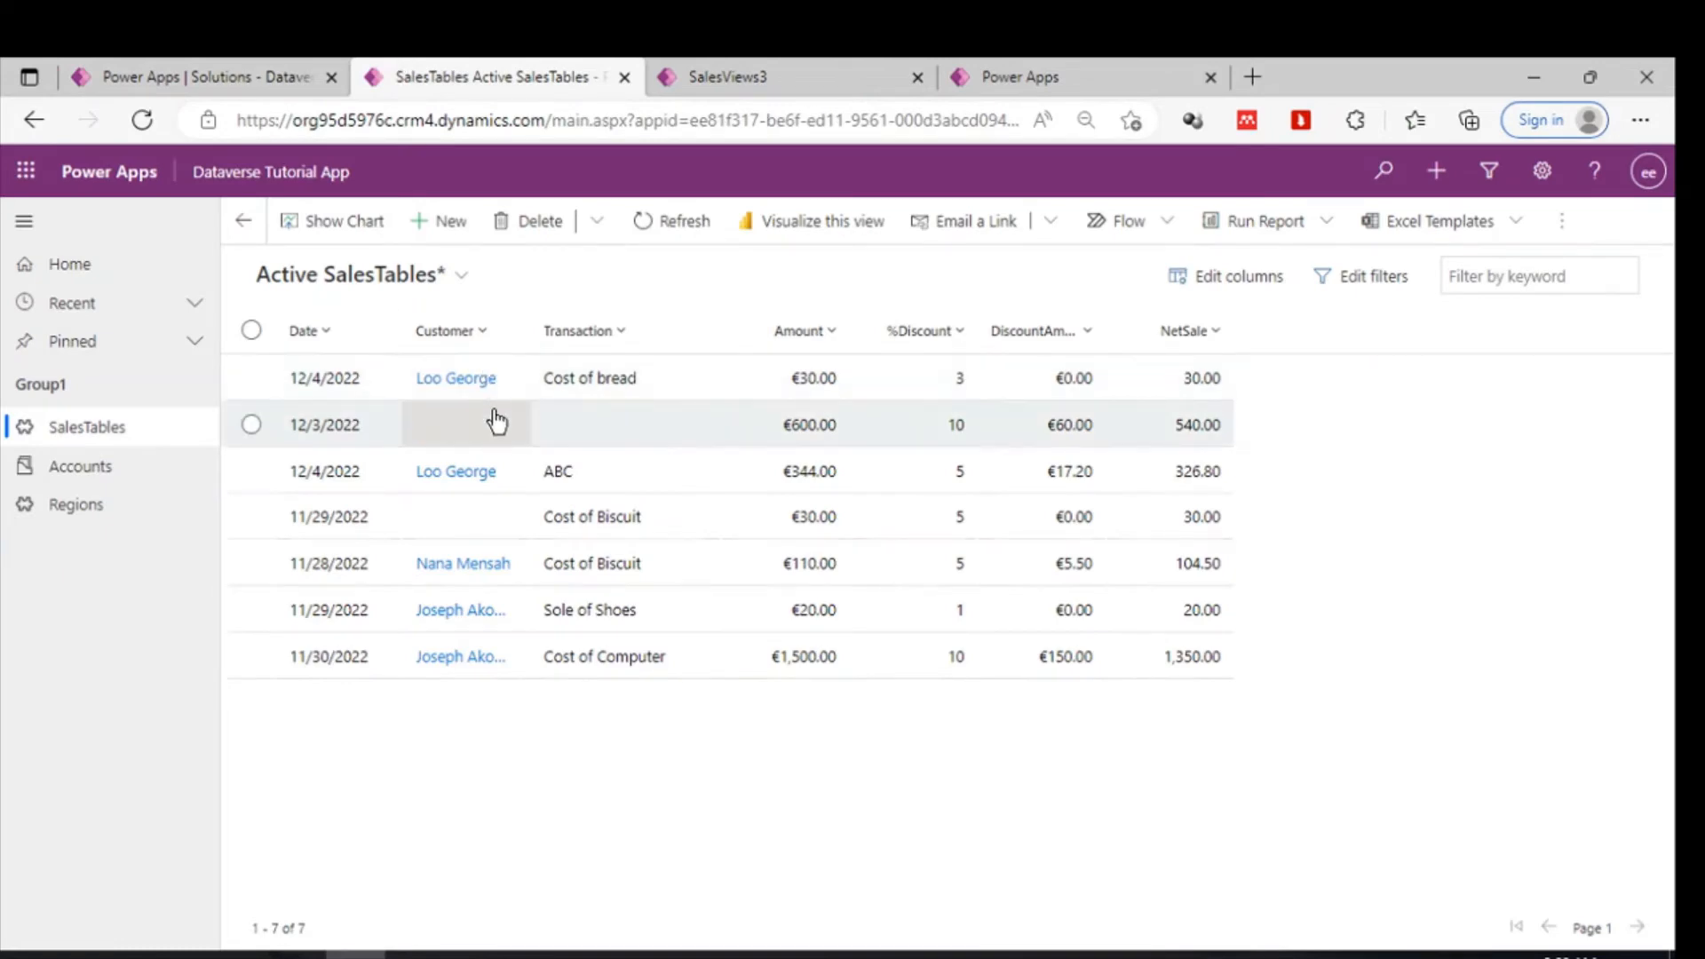
left_click(253, 59)
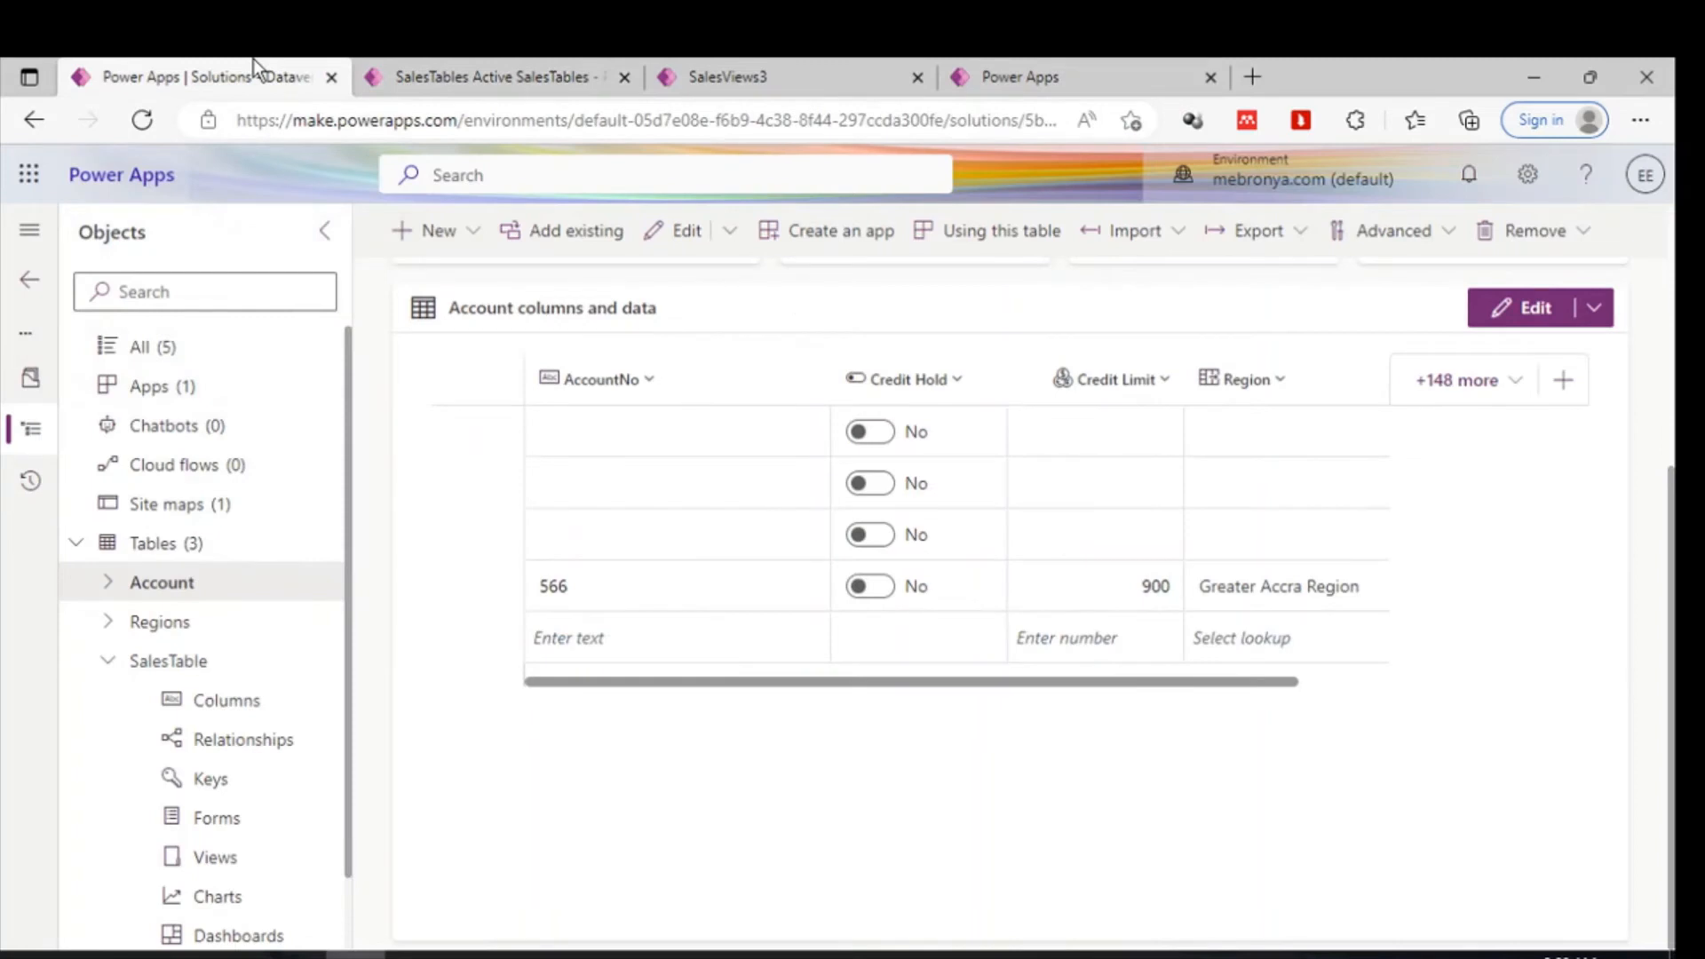
left_click(785, 85)
left_click(1284, 321)
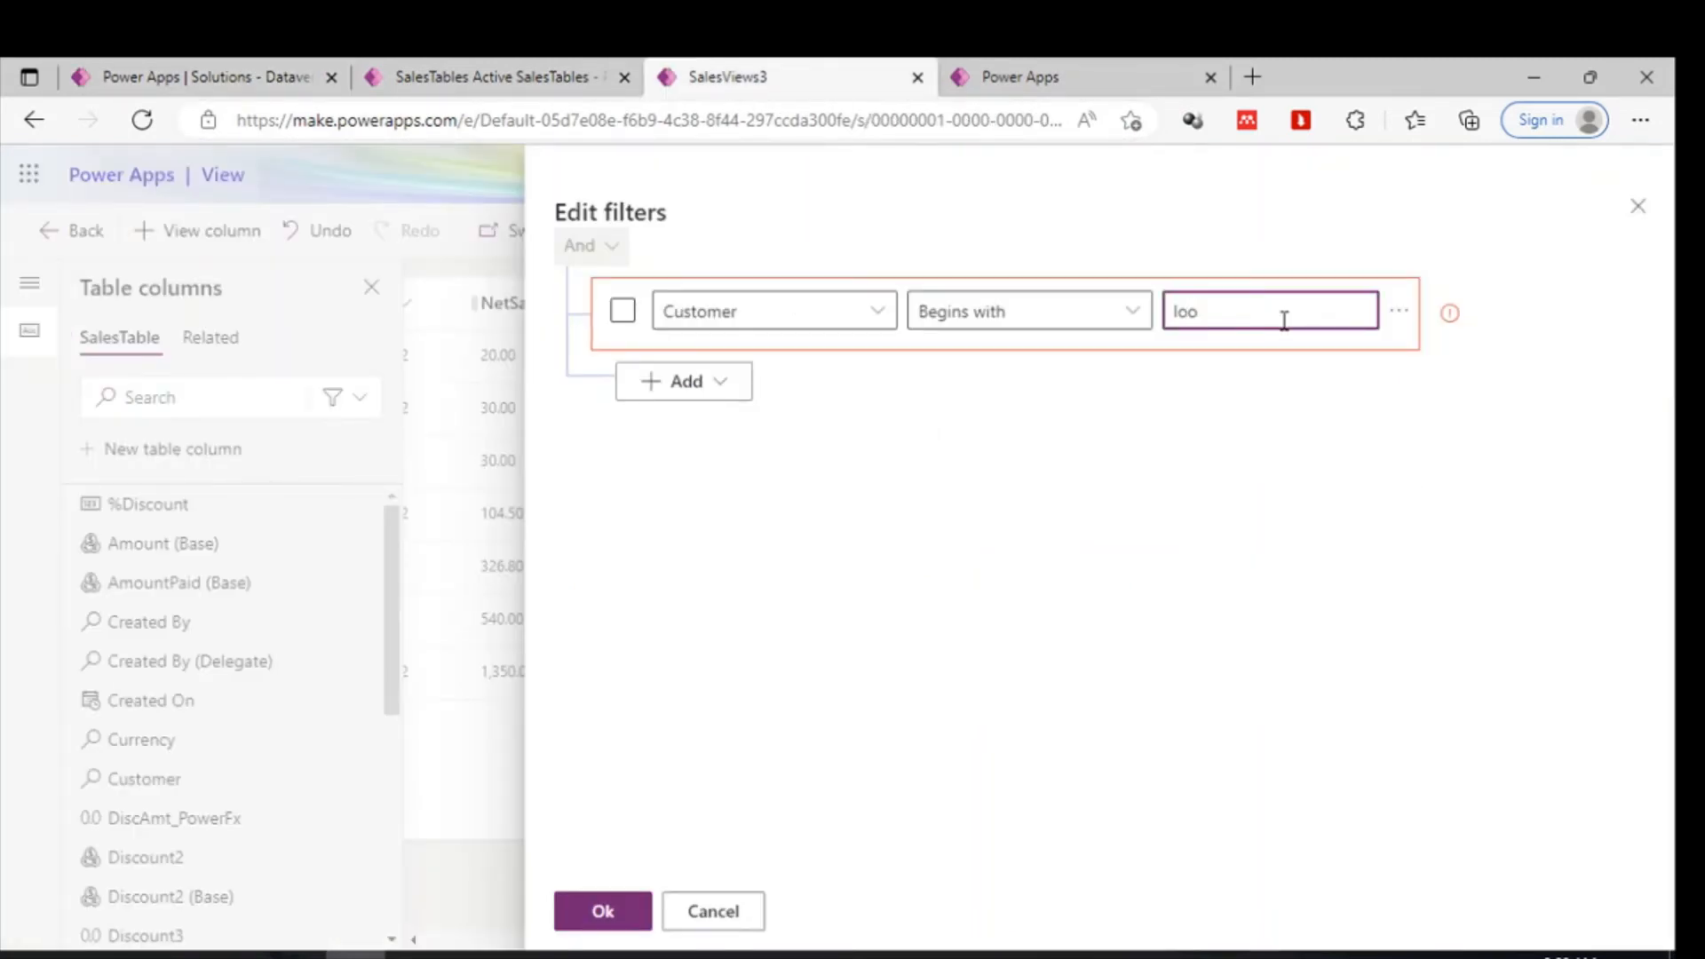
type("Looo")
left_click(925, 468)
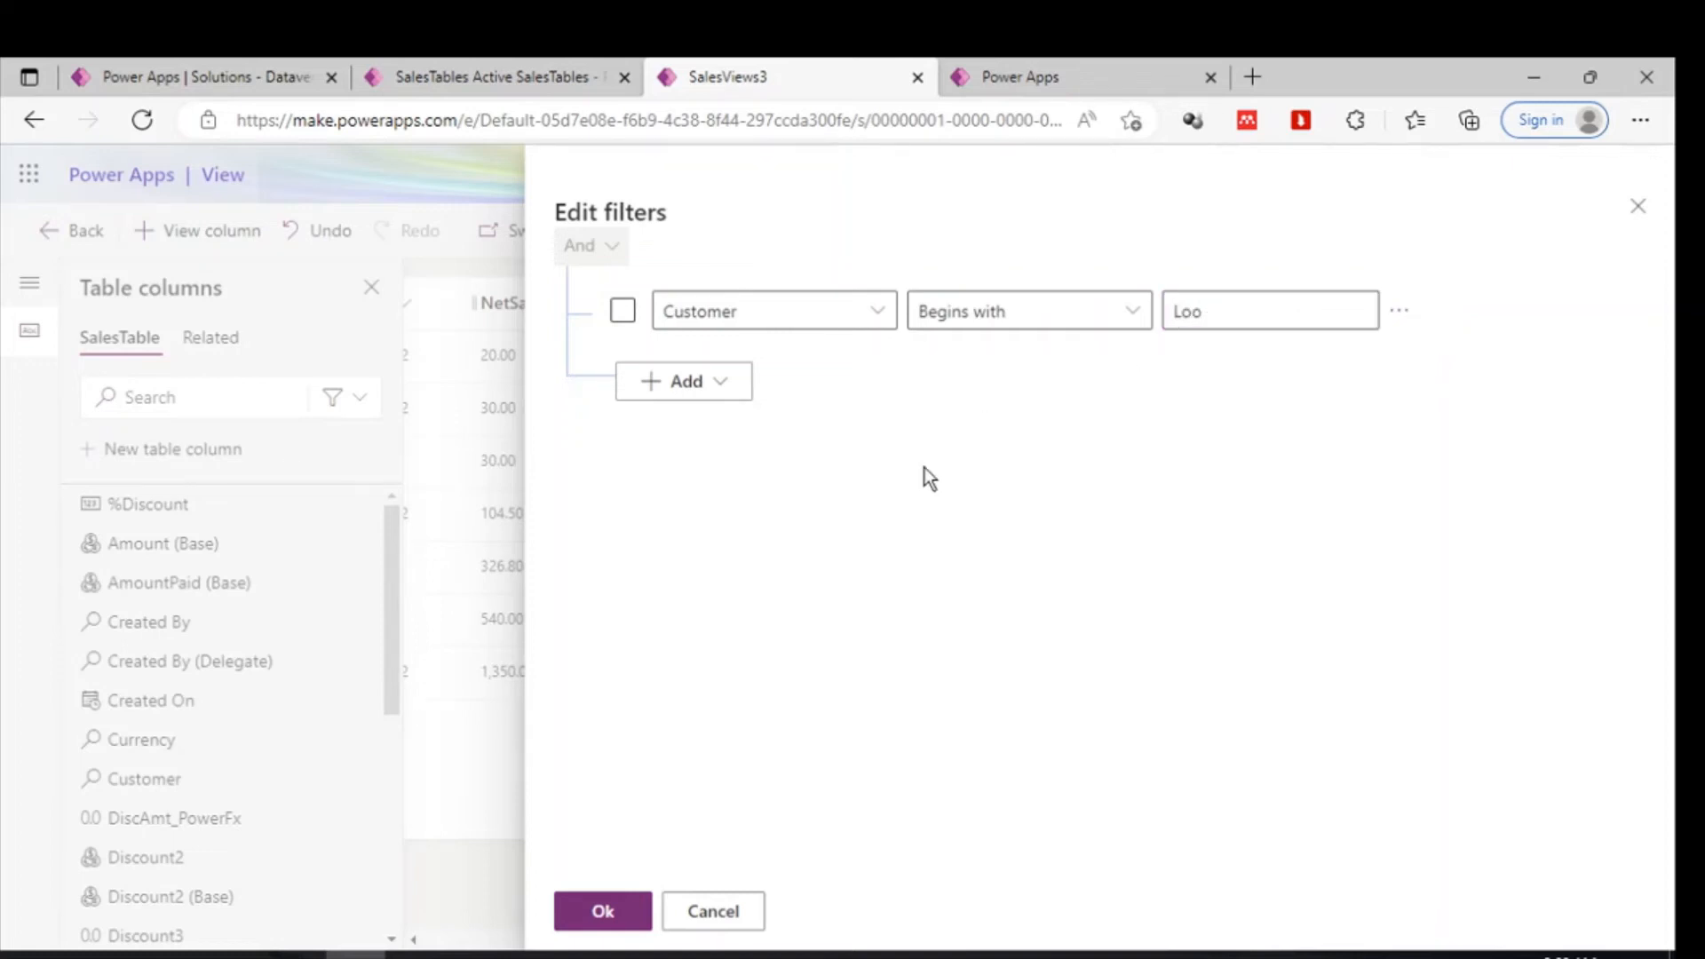
left_click(615, 920)
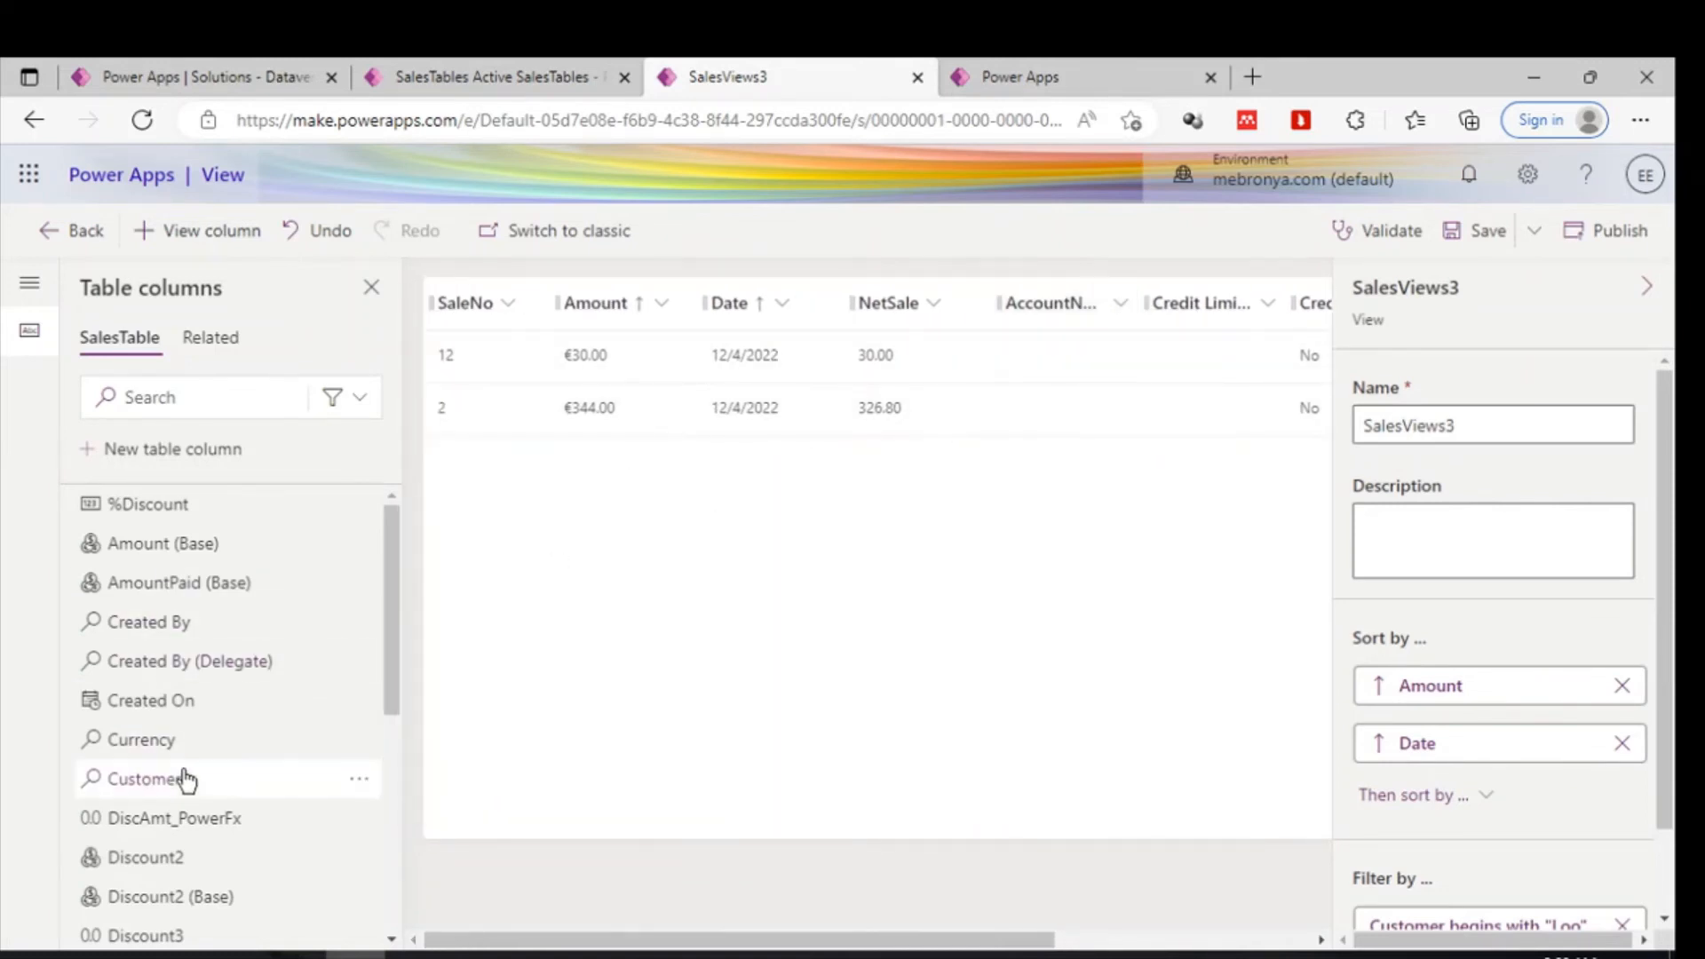
- Add the Customer column to the view, then validate and publish SalesViews3
mouse_move(164, 781)
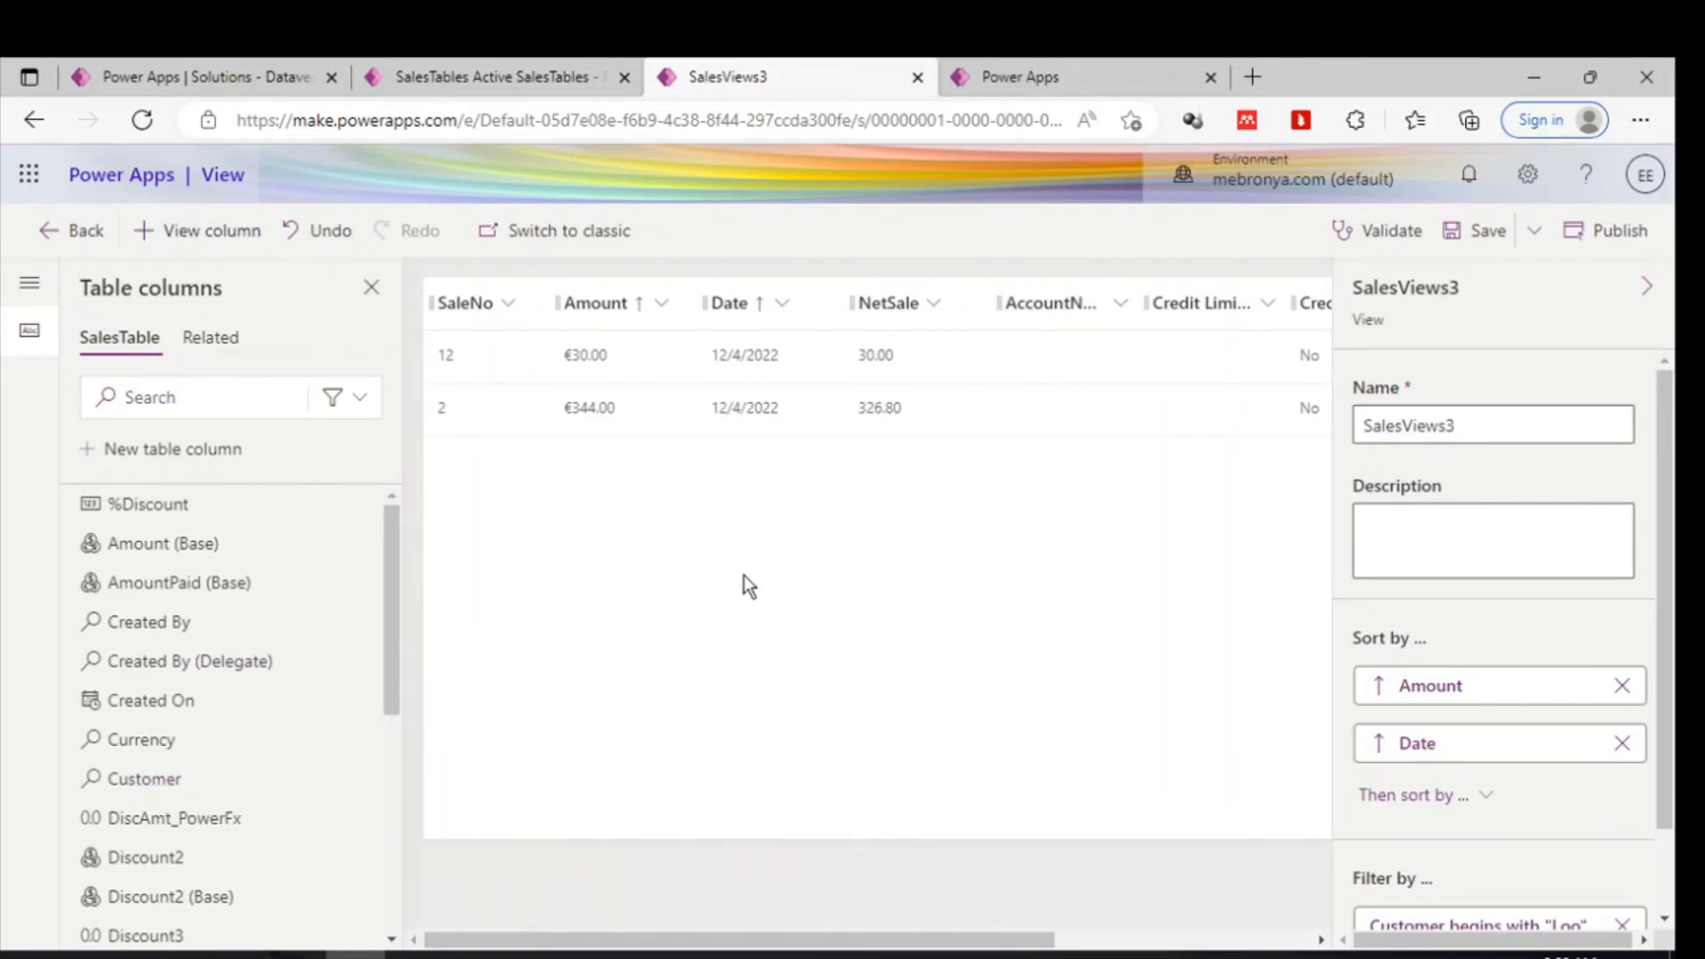
left_click(153, 779)
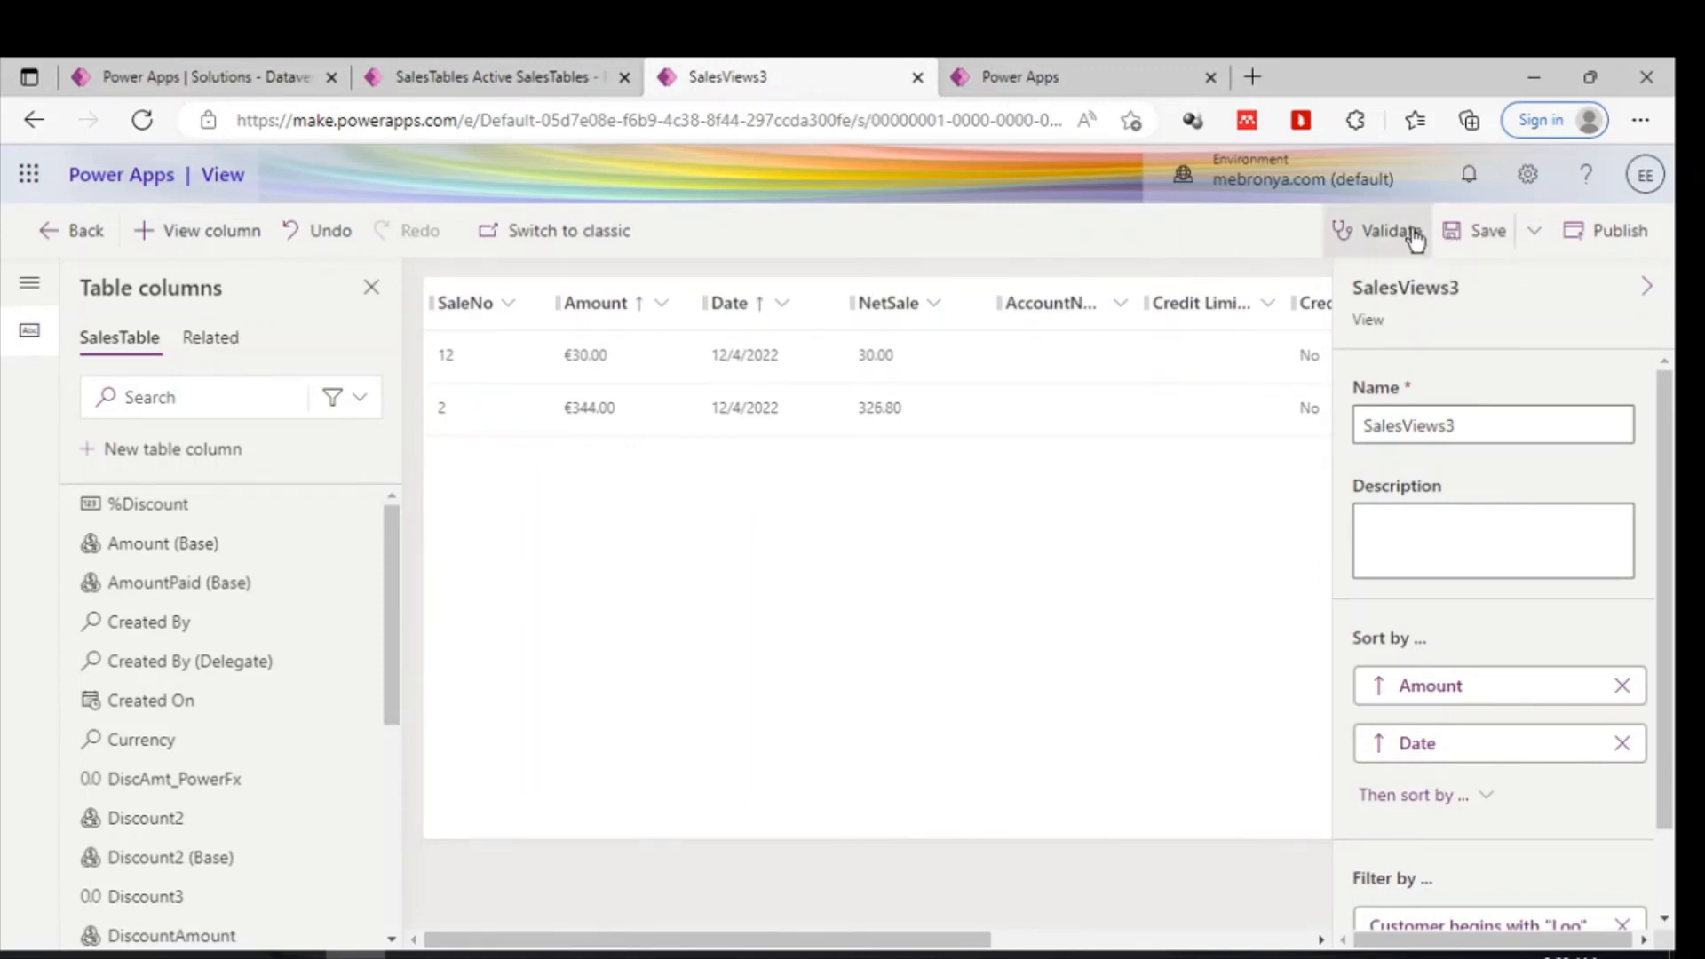
left_click(1452, 236)
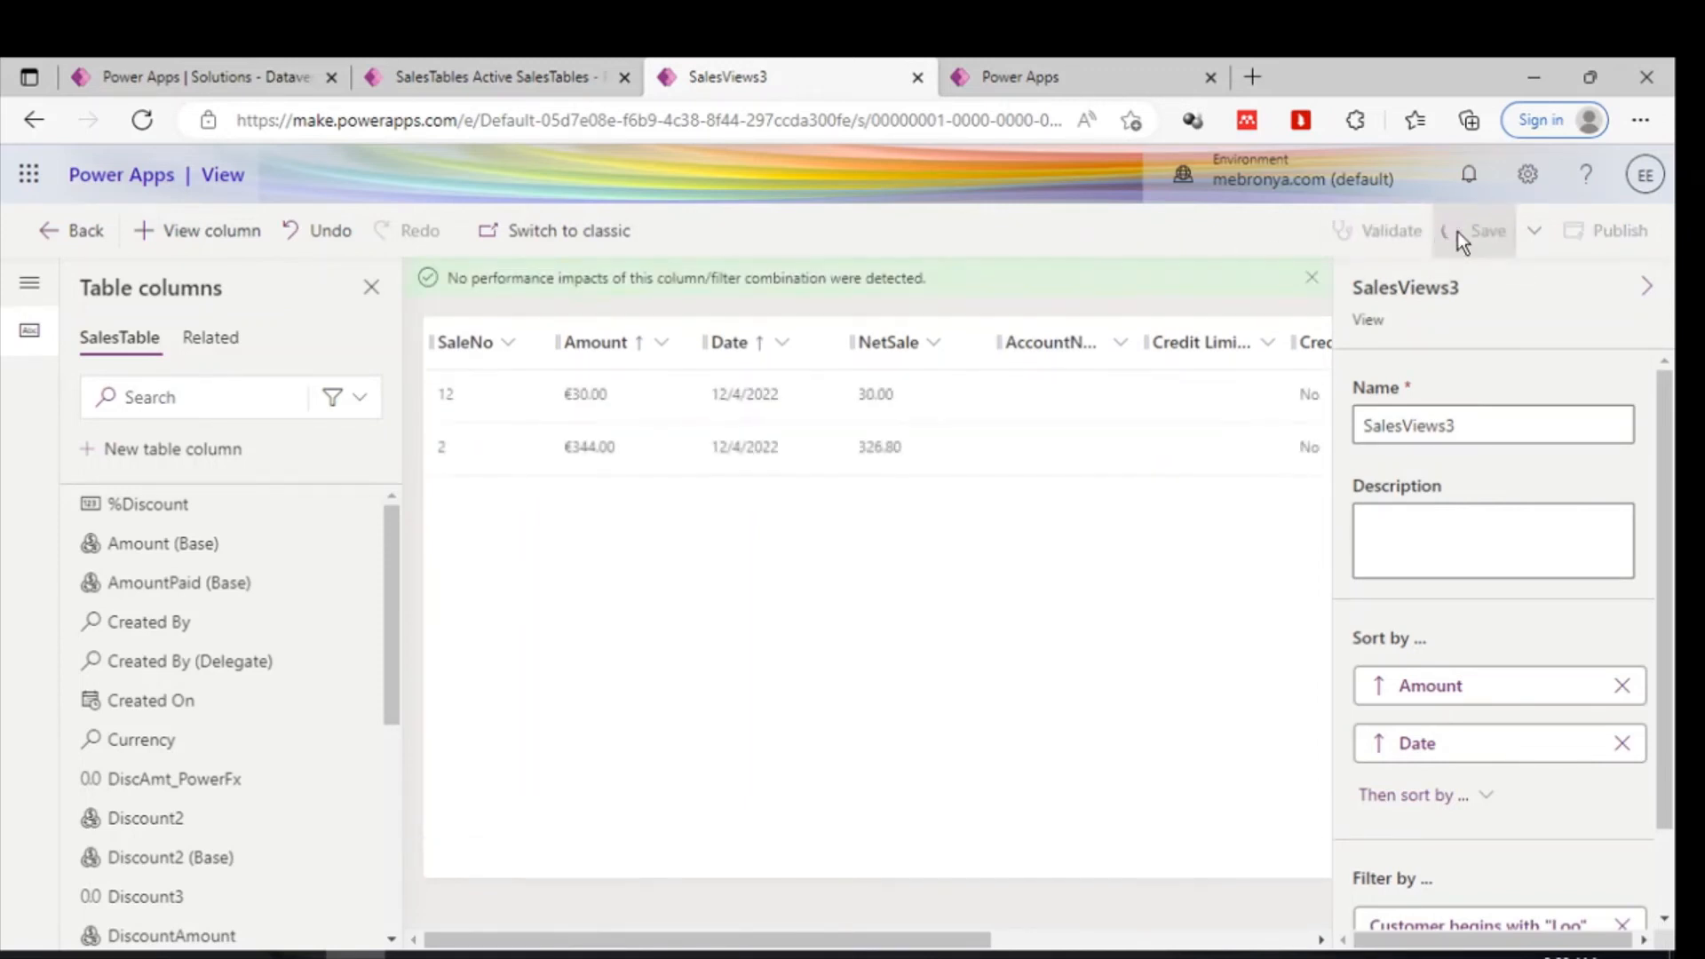
left_click(1602, 231)
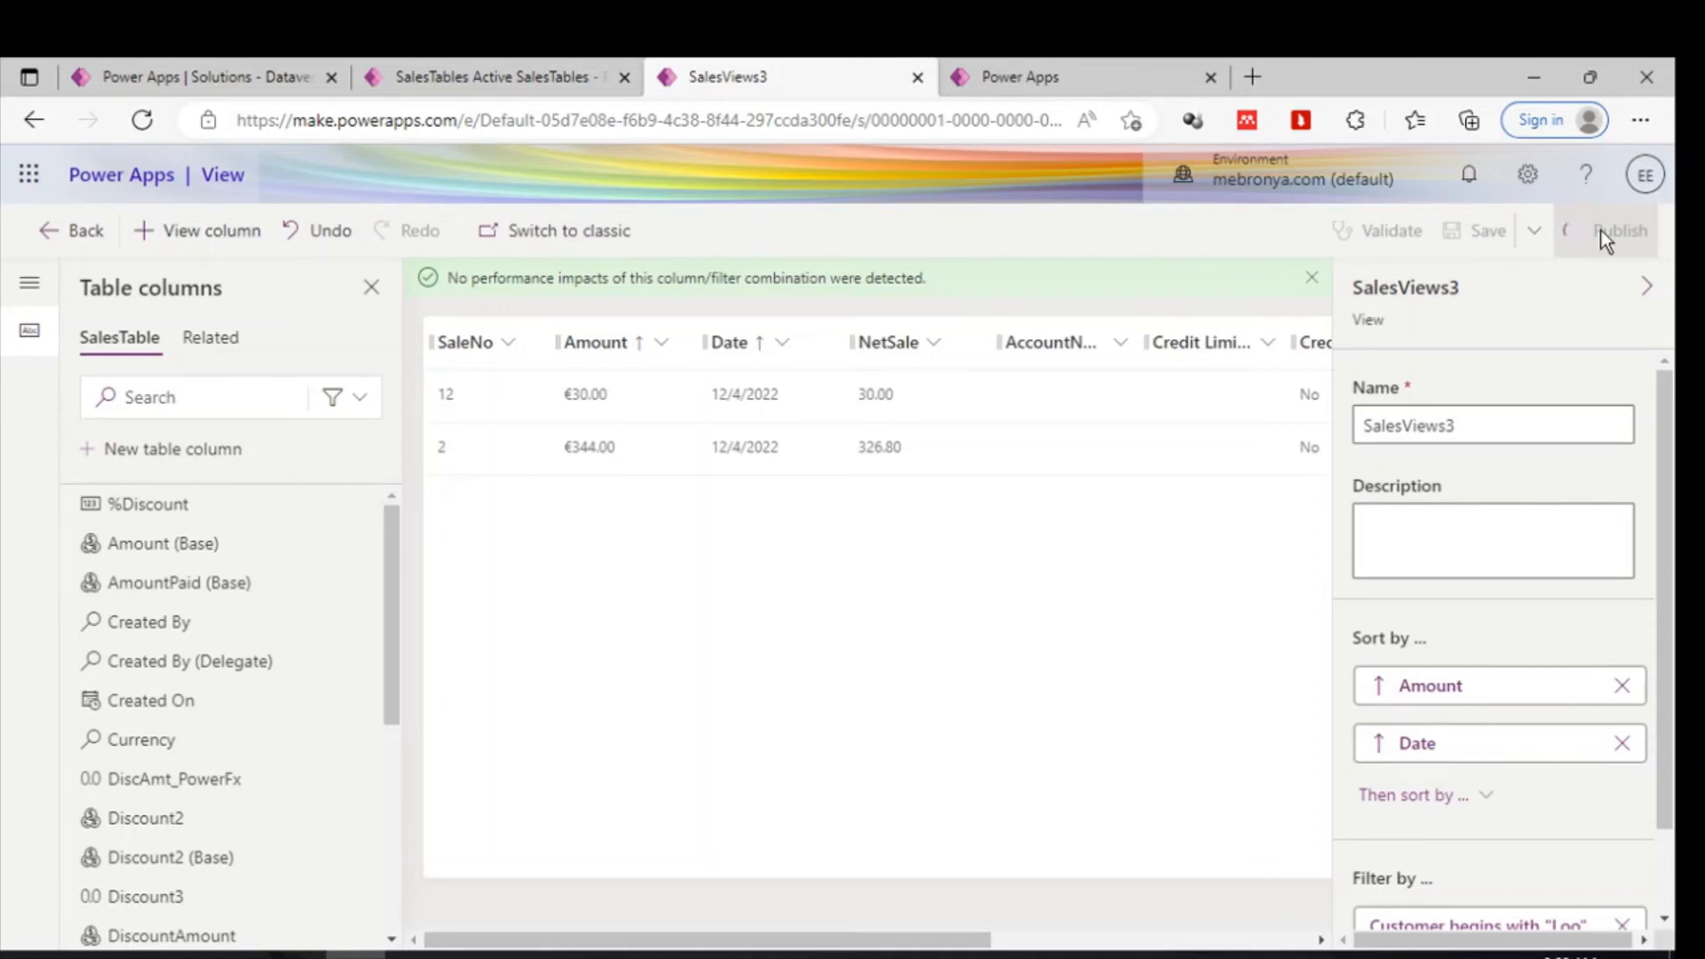
- Reload the model-driven app and check the SalesViews3 view before switching back to Active SalesTables
left_click(434, 77)
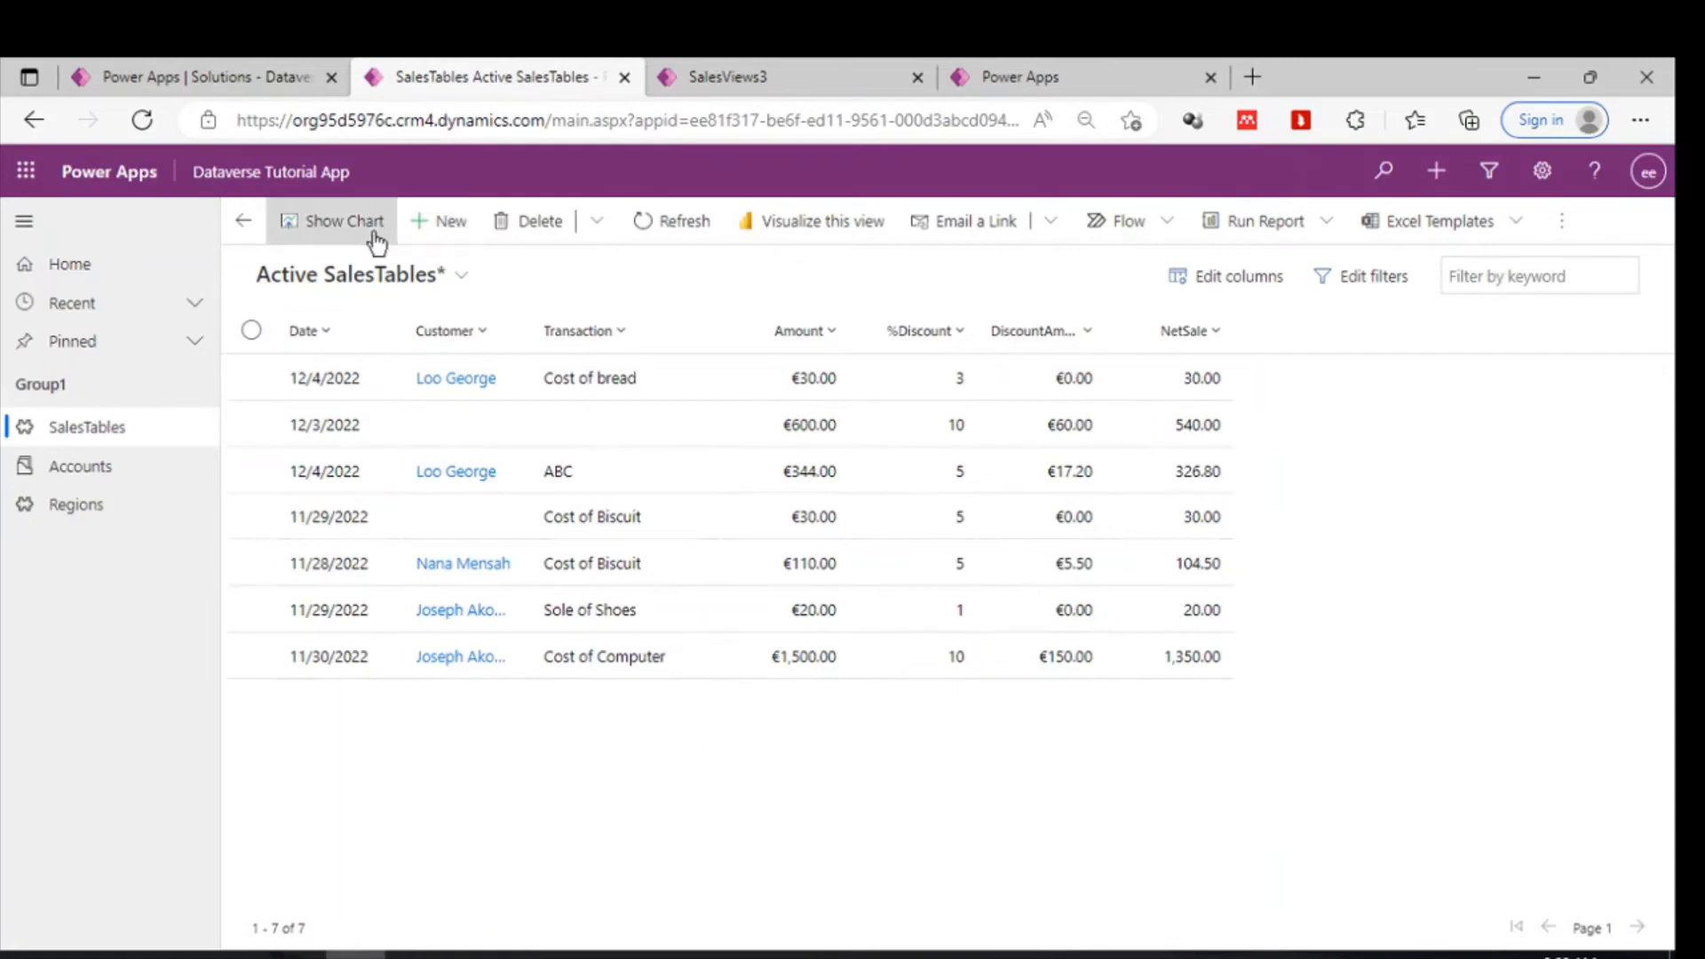
left_click(139, 121)
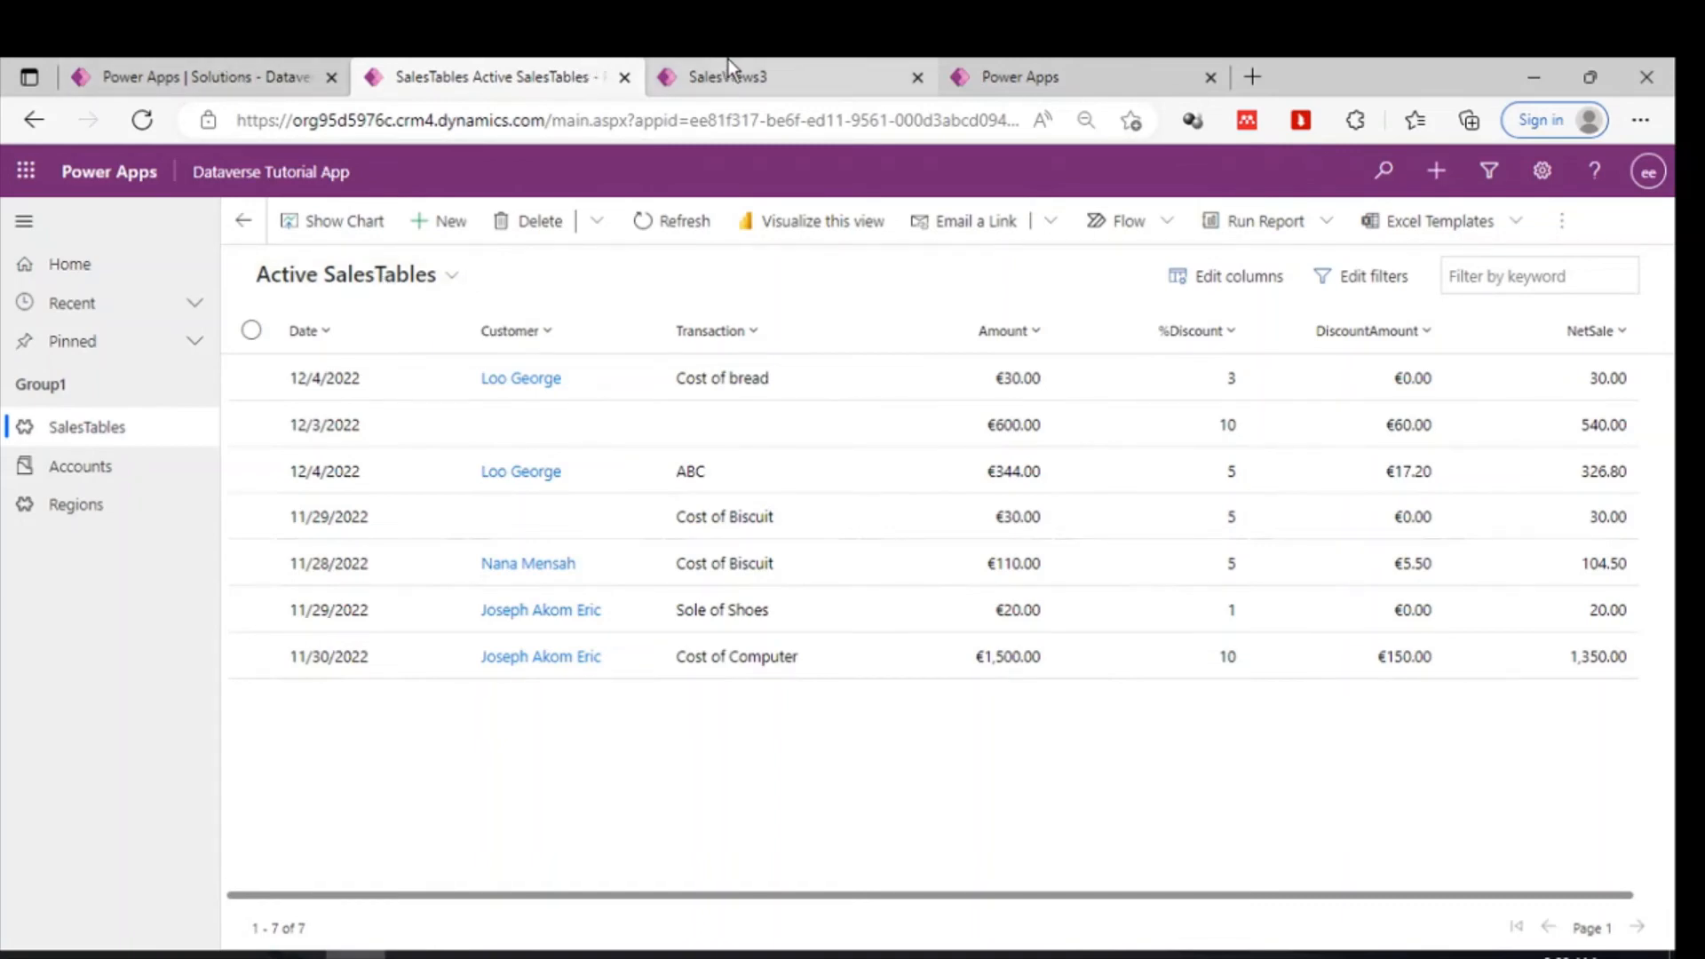
left_click(438, 275)
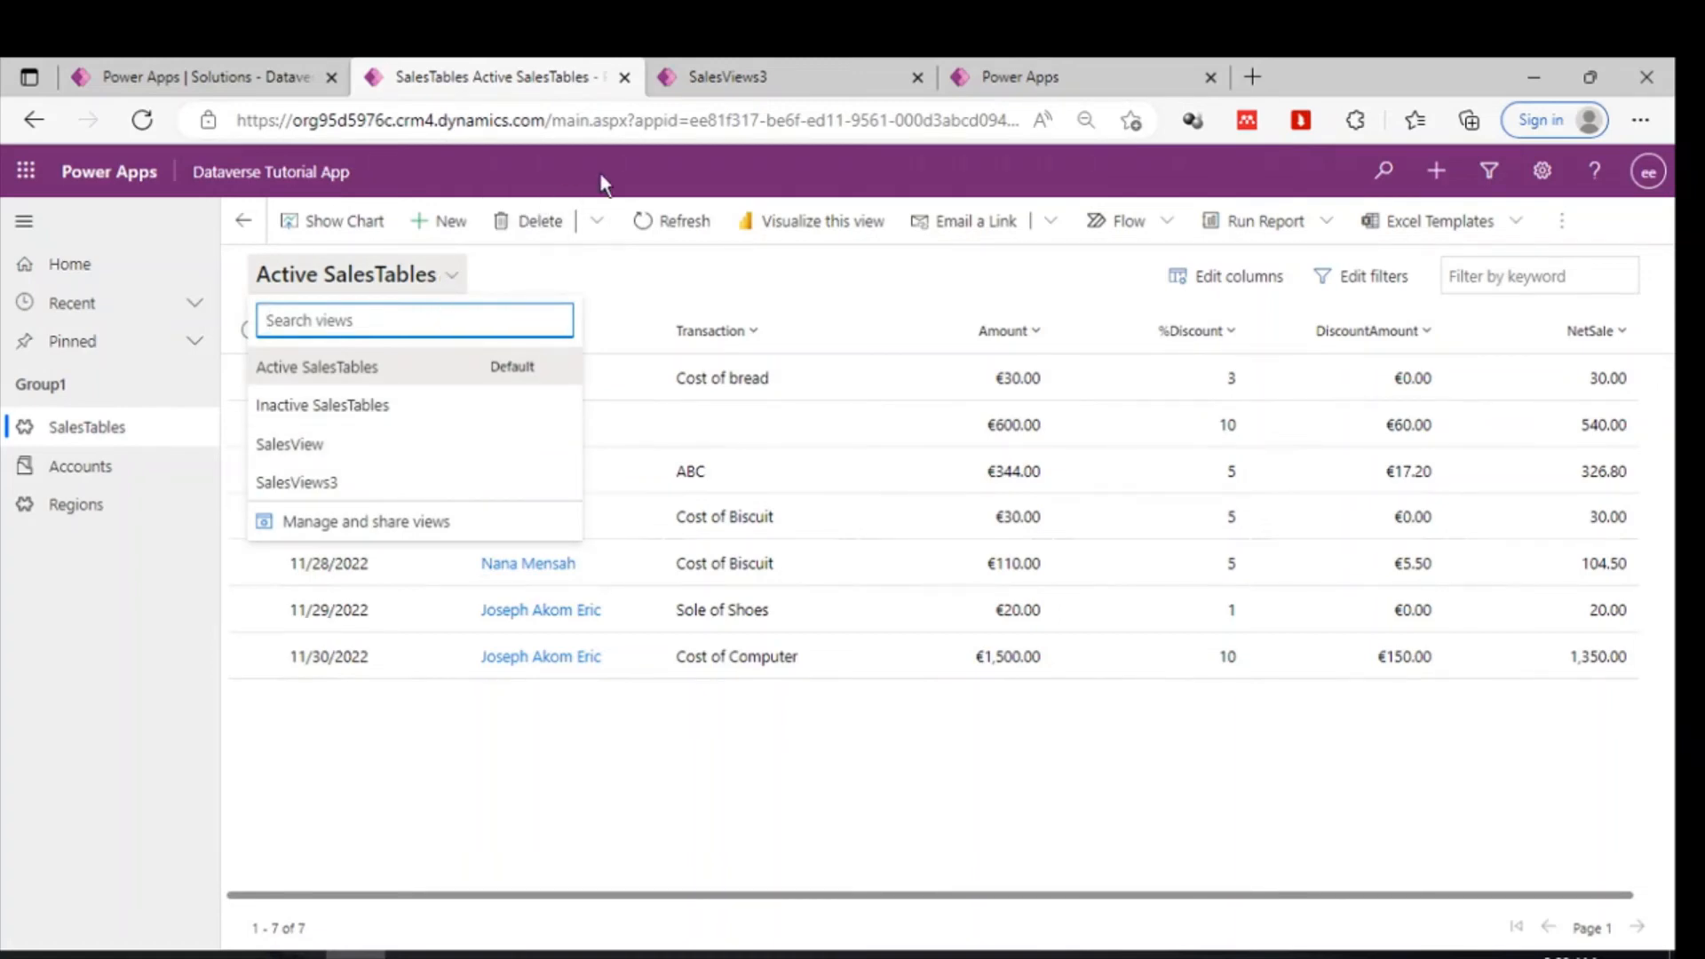
left_click(302, 482)
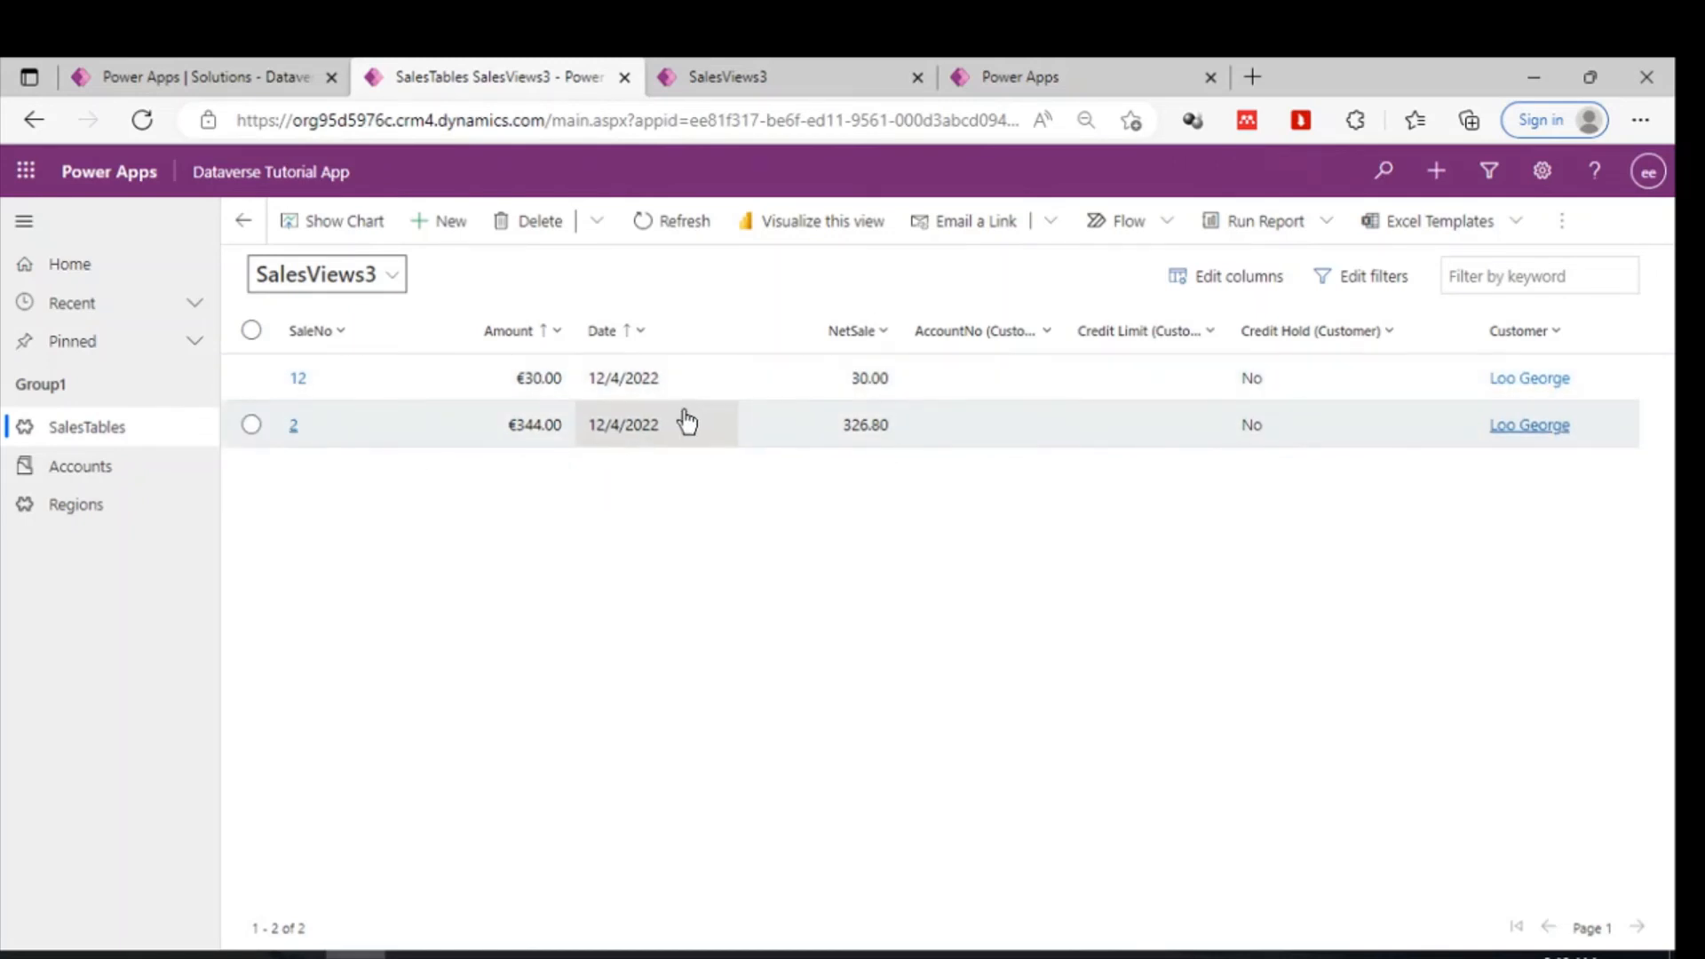
left_click(392, 284)
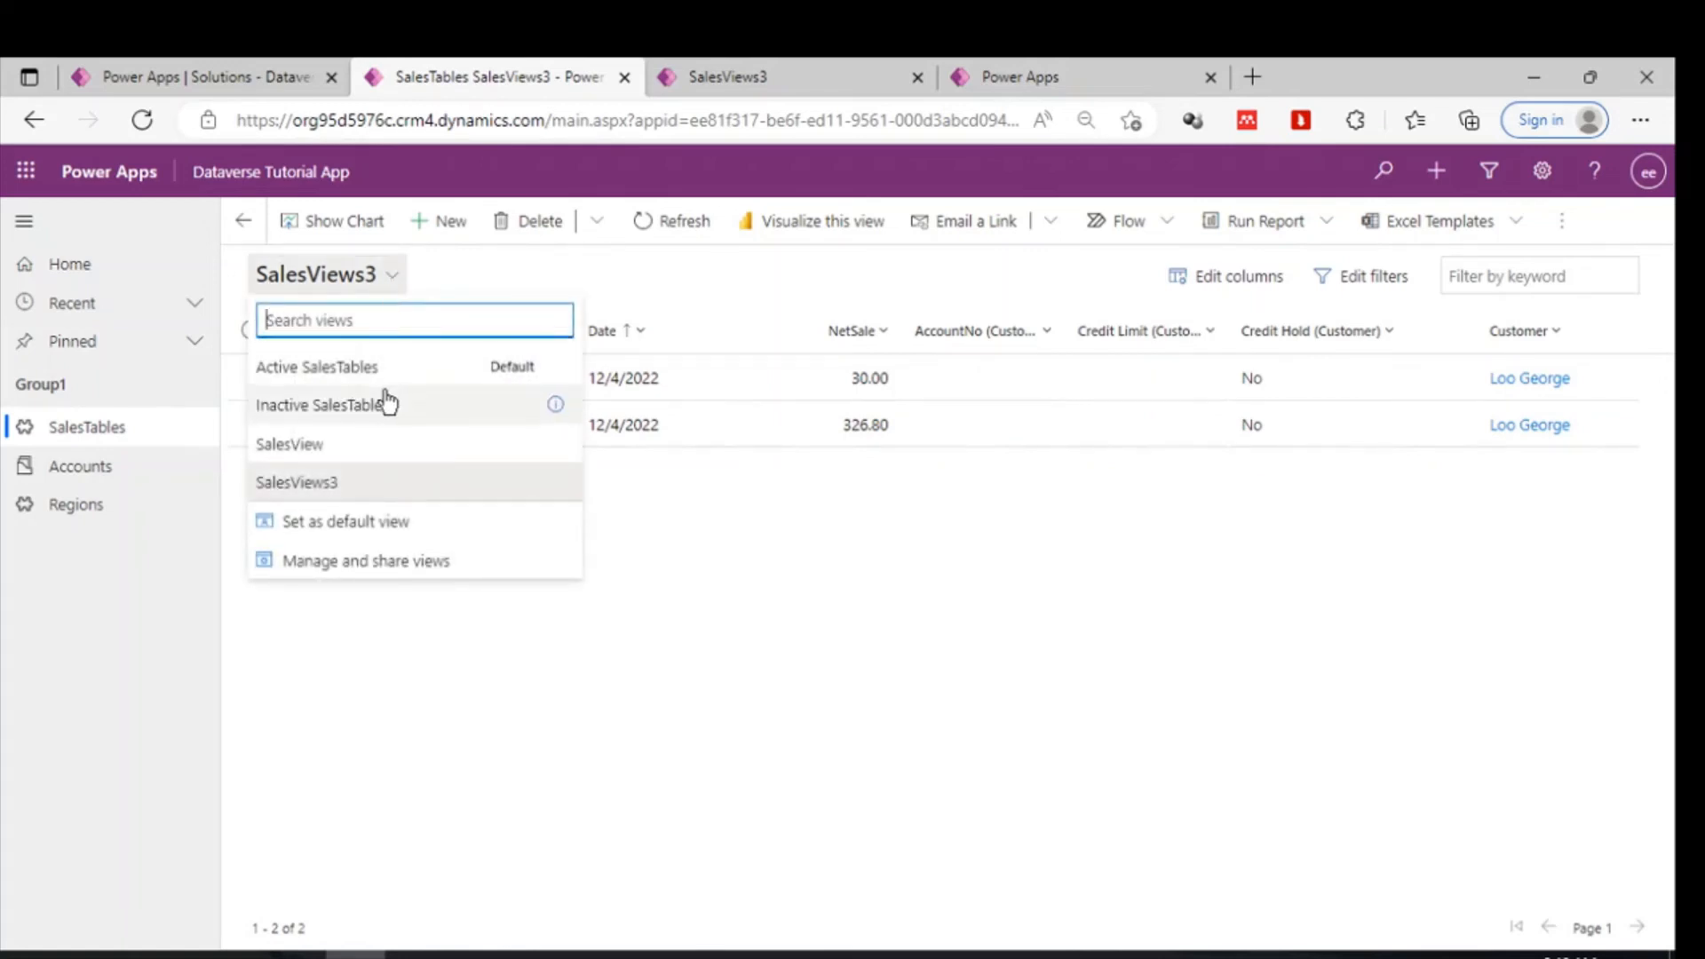
left_click(320, 371)
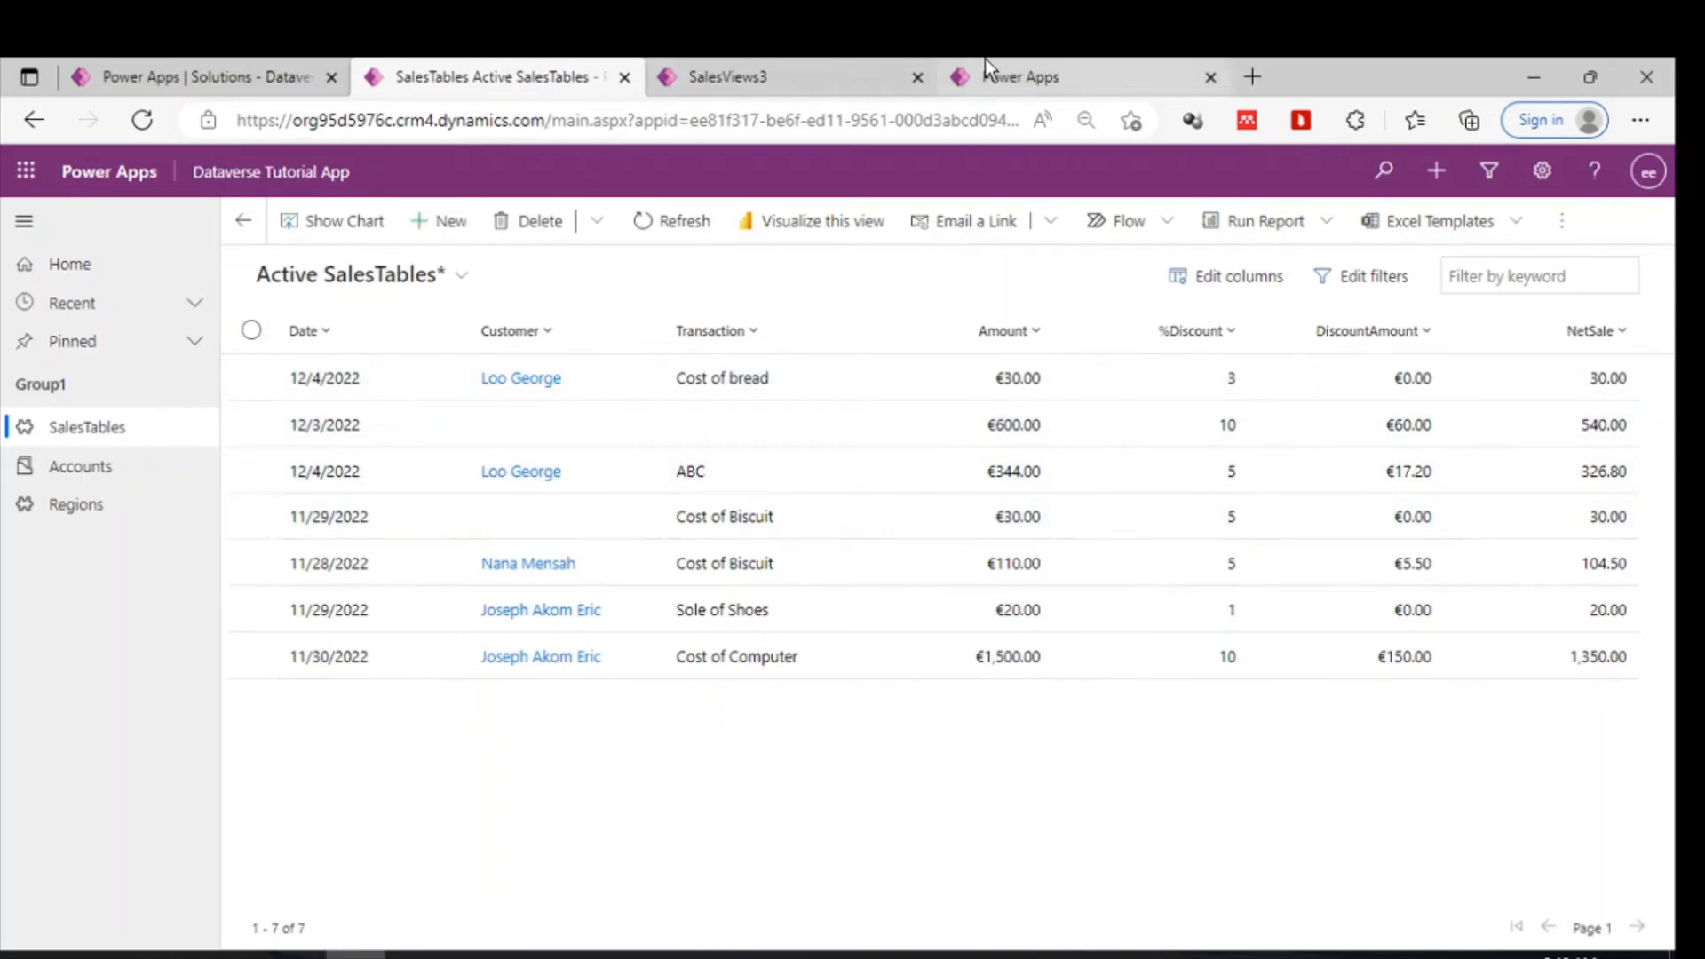
- Switch to the canvas app, select the gallery, and refresh the SalesTables data source
left_click(762, 58)
left_click(1026, 75)
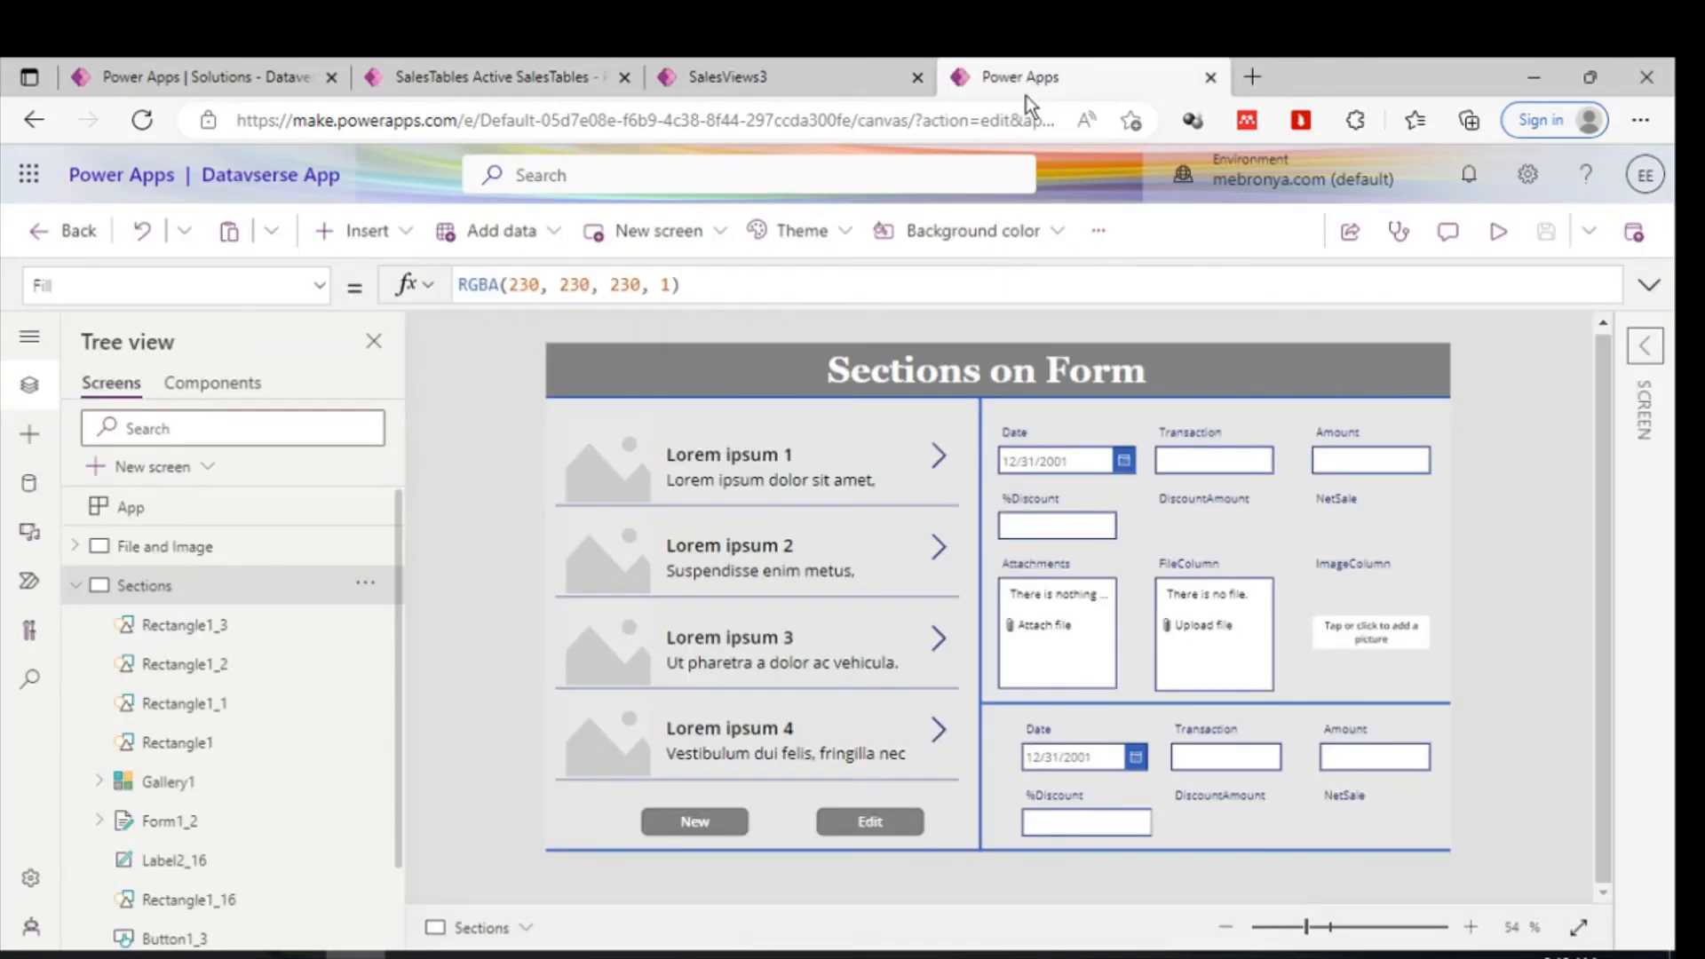
left_click(883, 588)
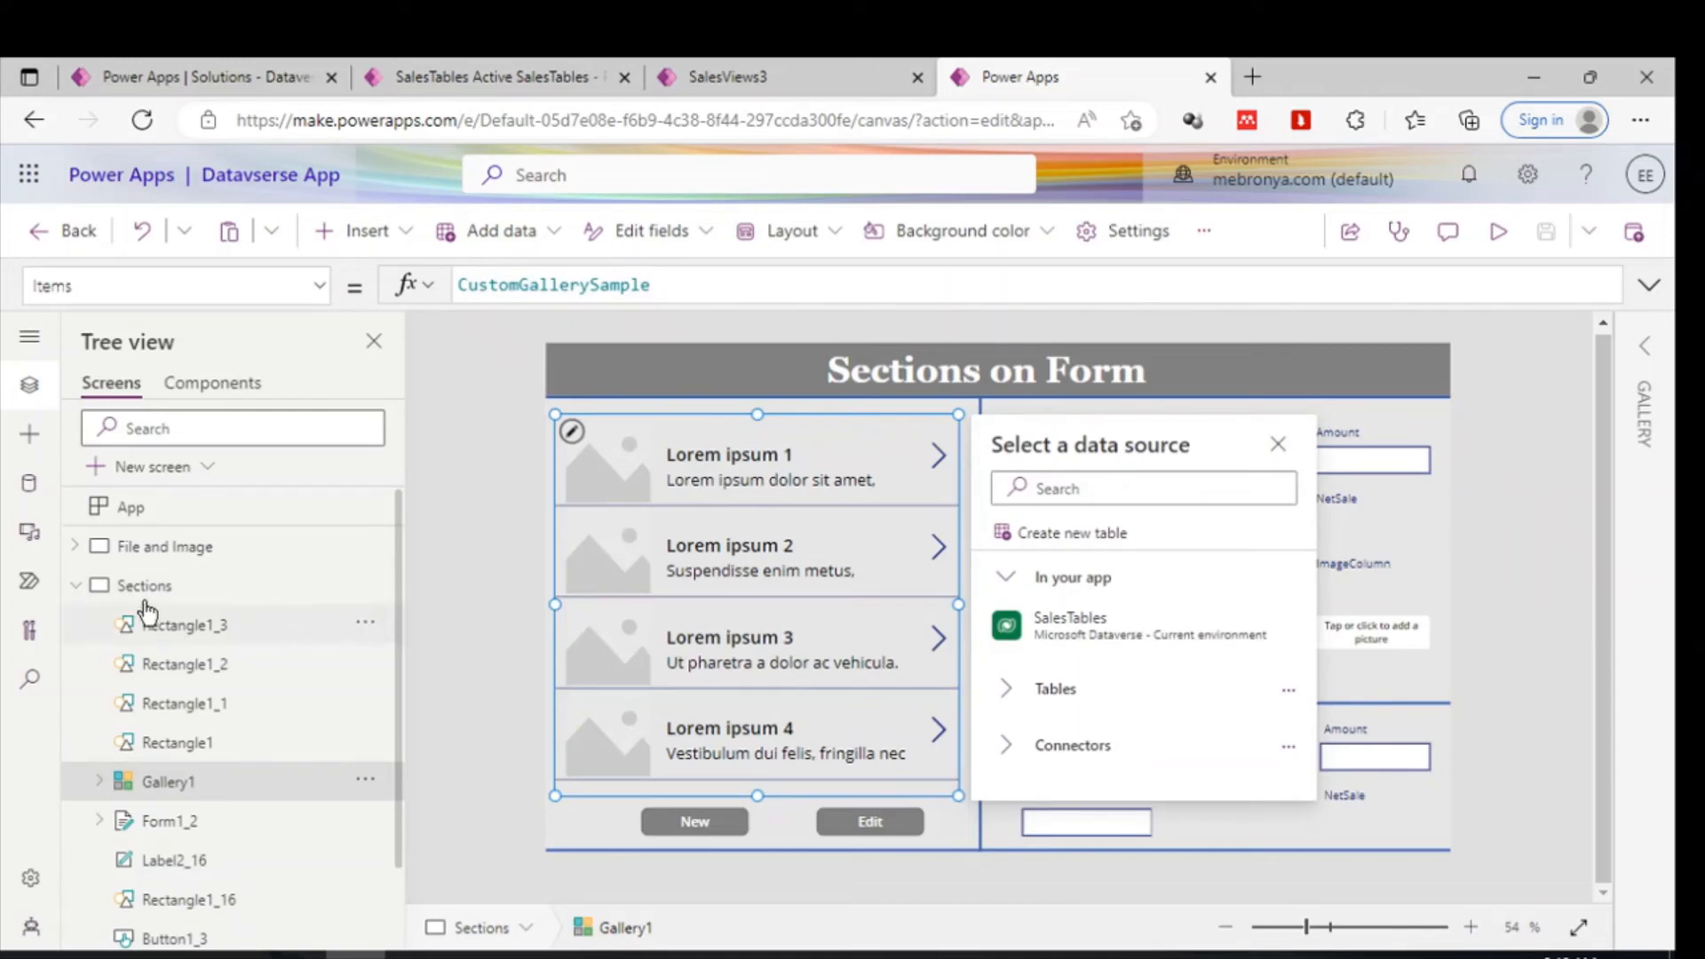
left_click(80, 584)
left_click(80, 587)
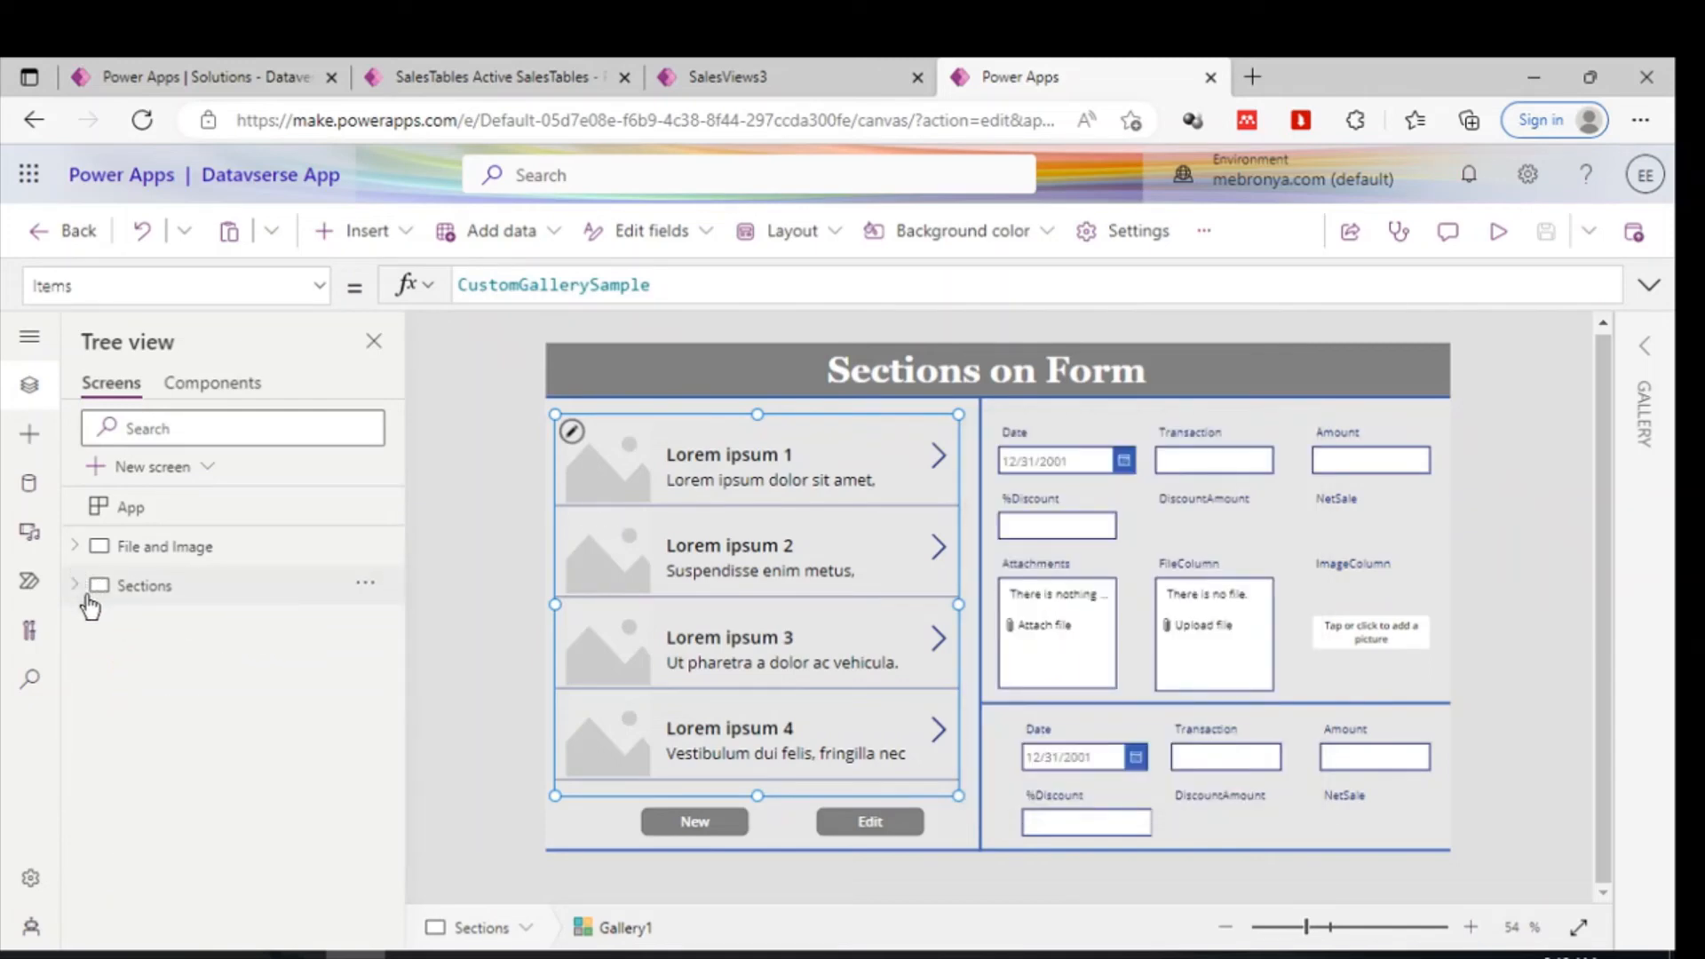
left_click(36, 495)
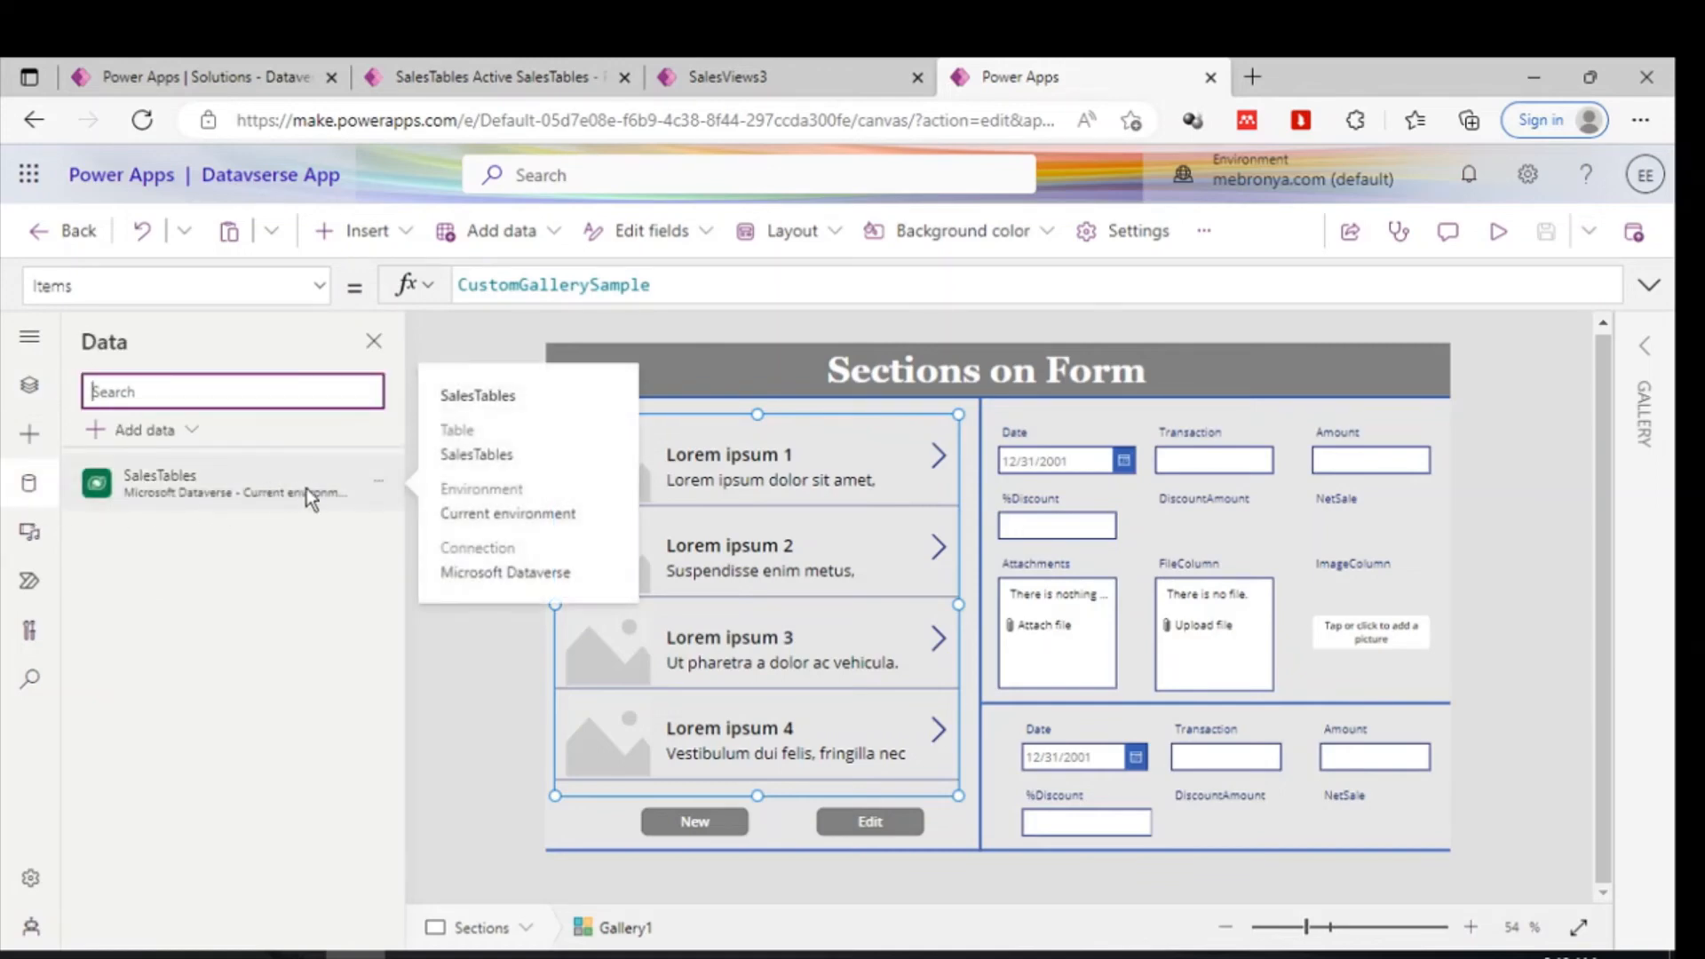
mouse_move(260, 497)
left_click(376, 481)
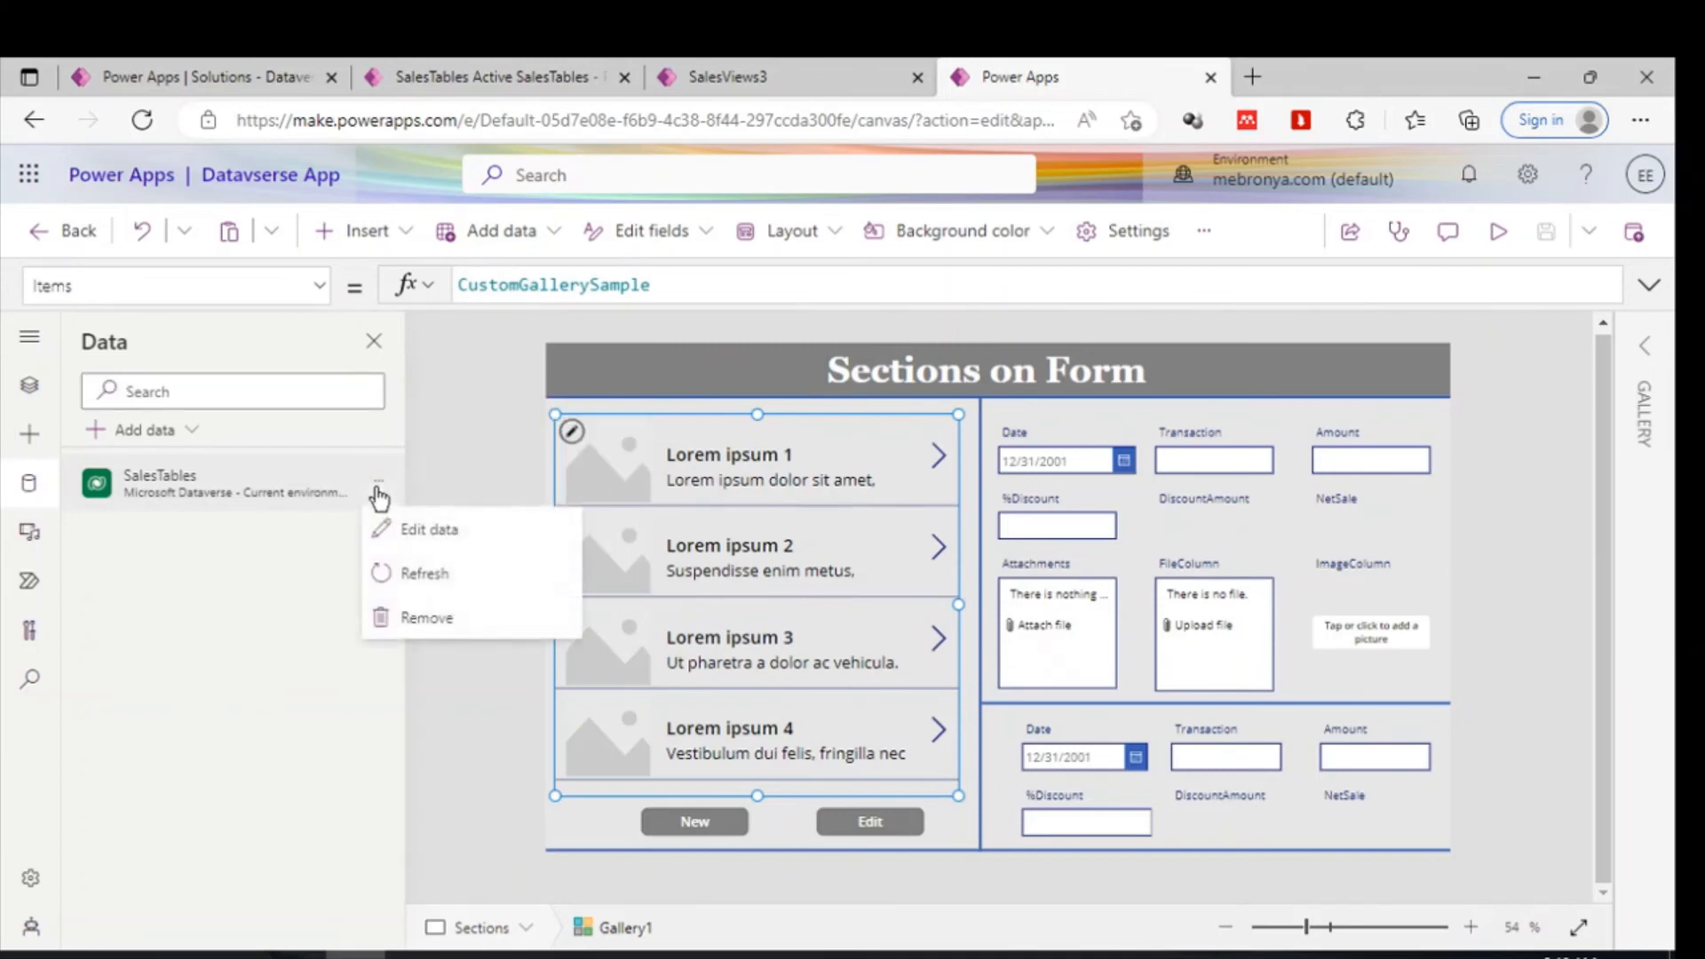
left_click(416, 575)
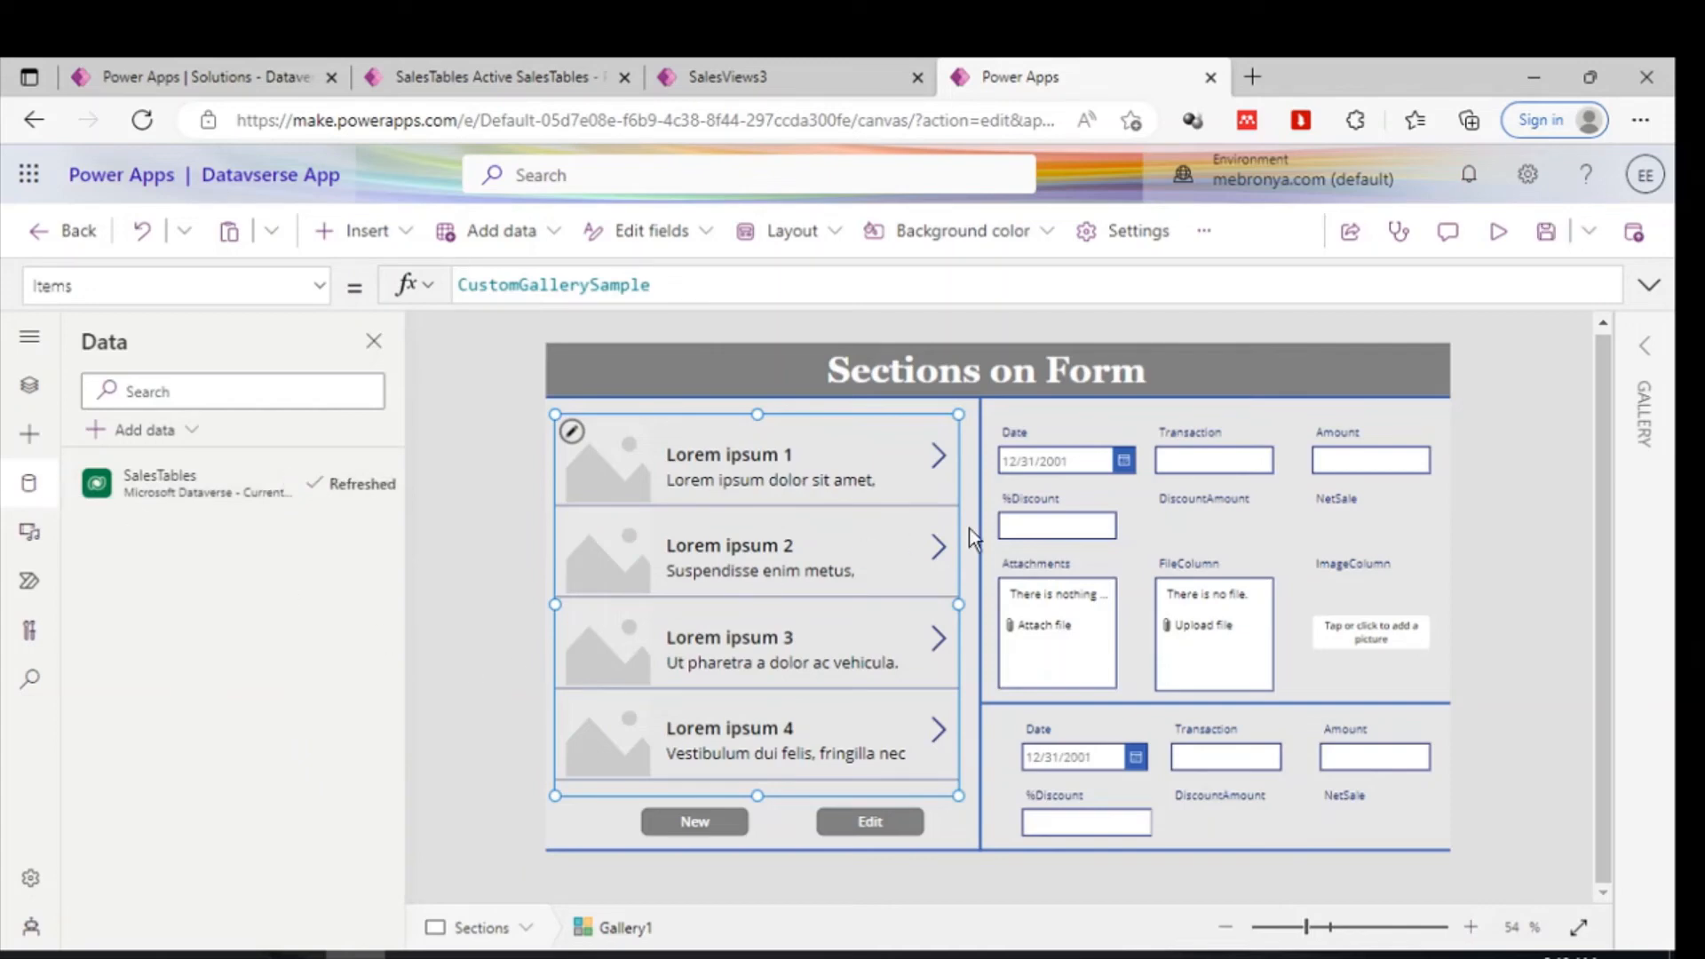
left_click(1646, 347)
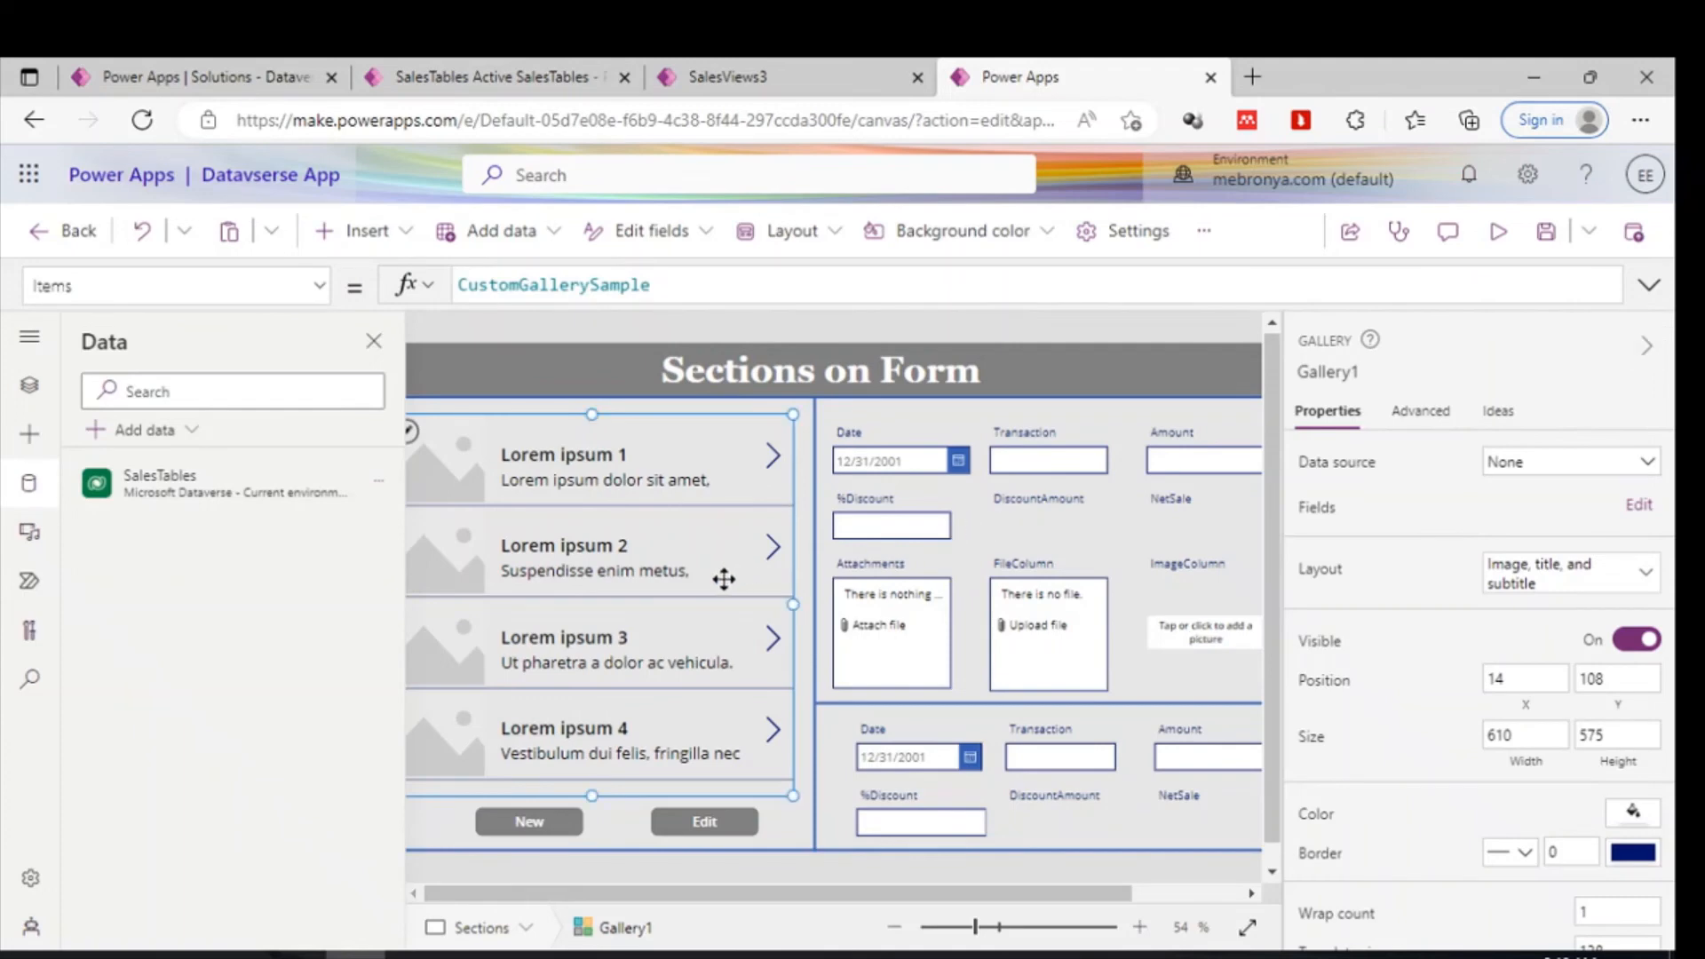
left_click(1544, 467)
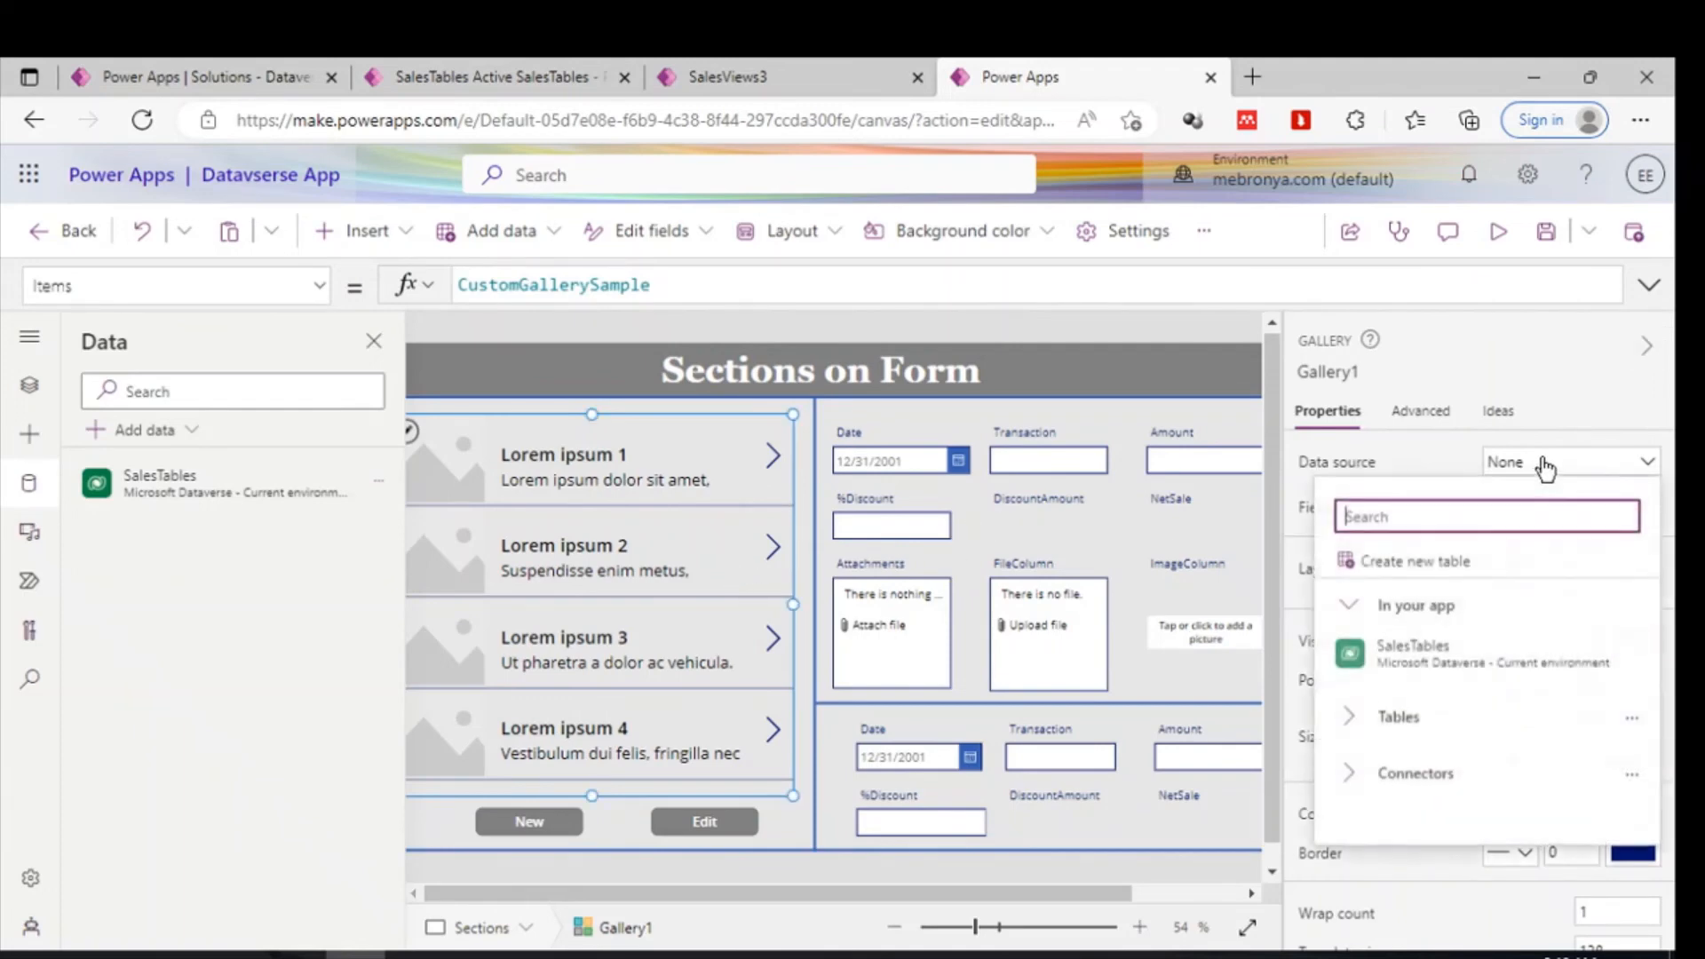
left_click(1354, 718)
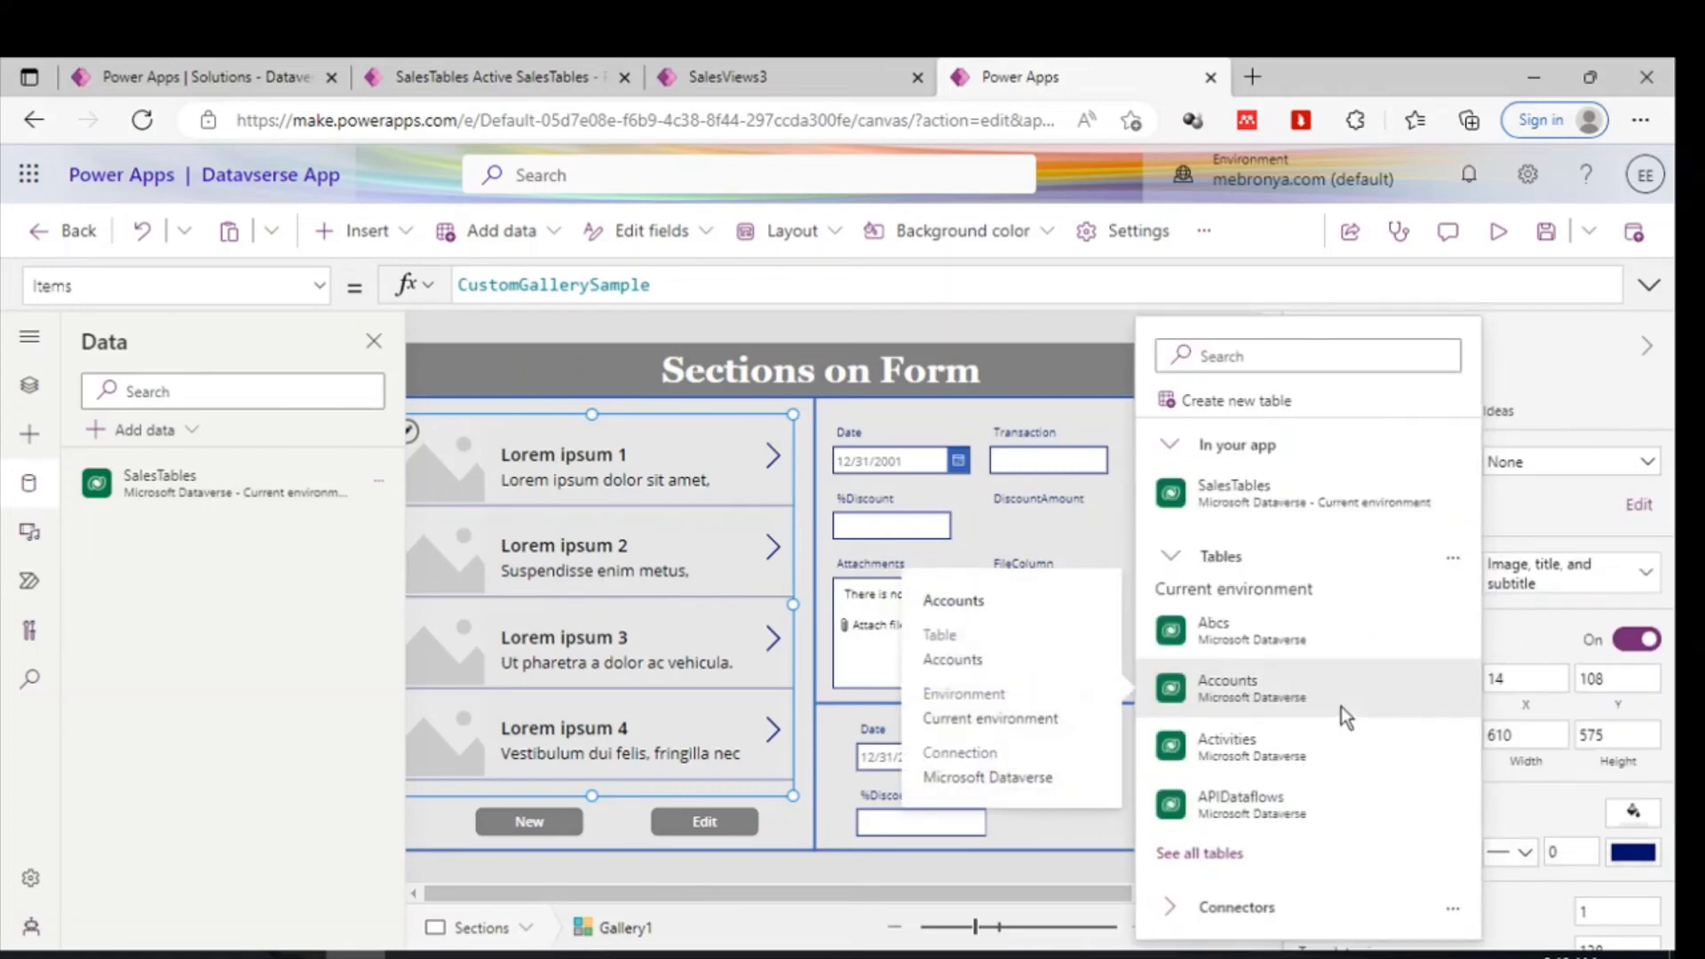
scroll(1279, 679, "down", 1)
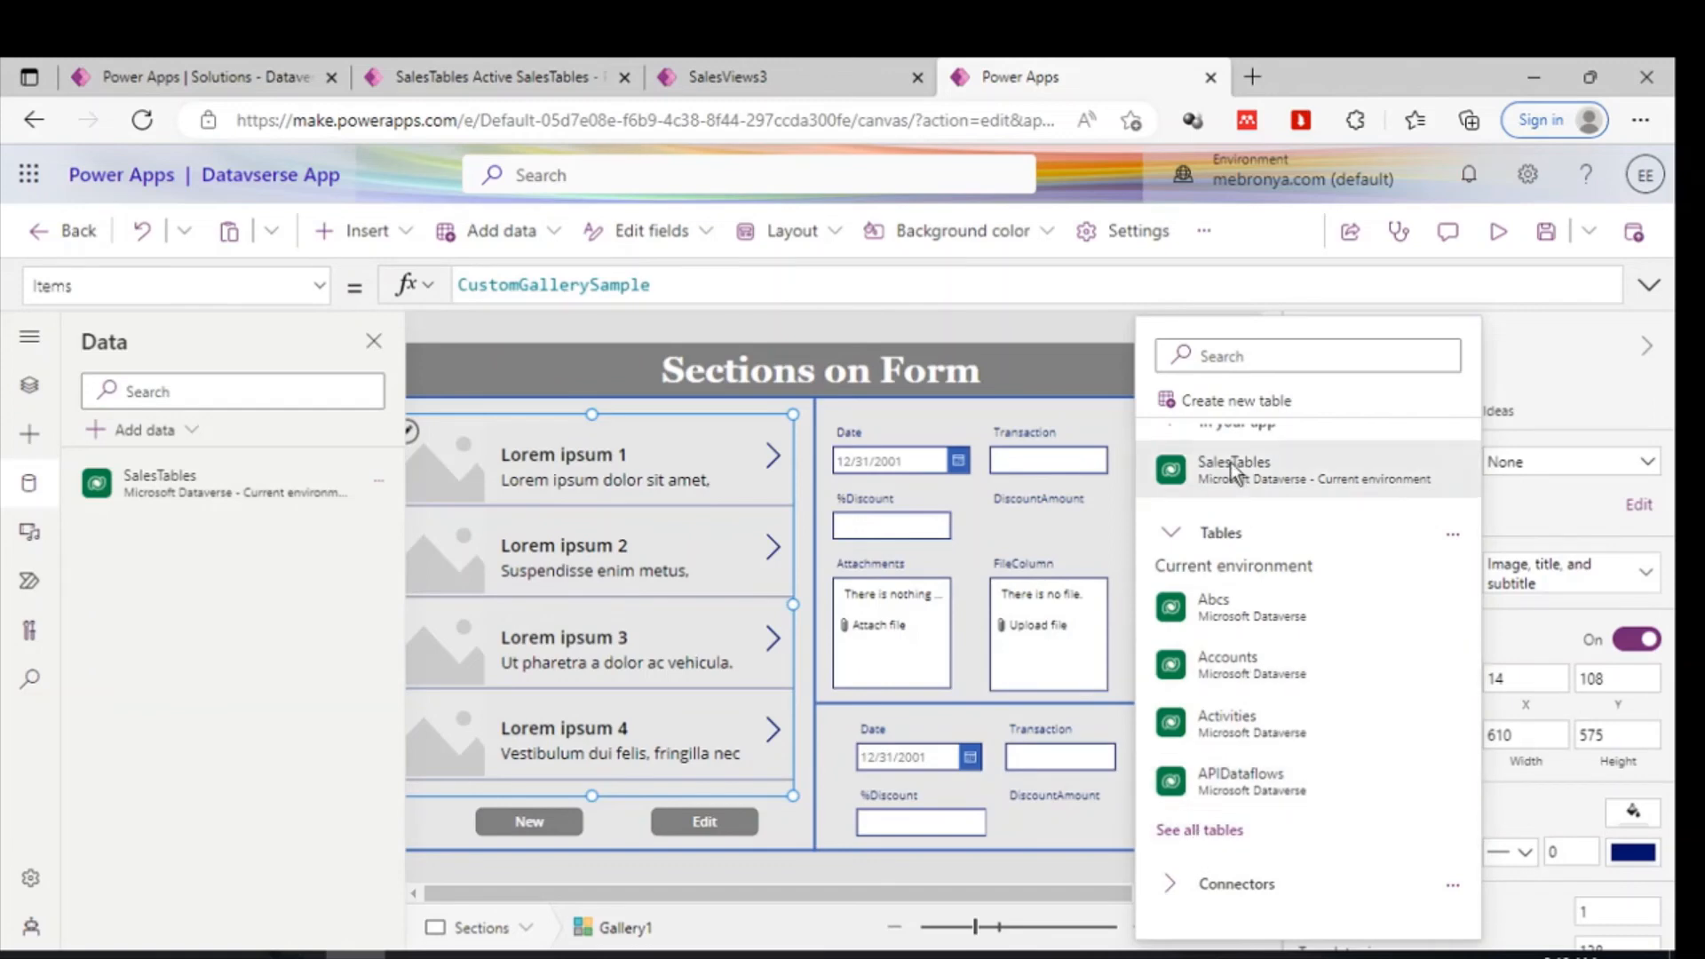
left_click(1233, 357)
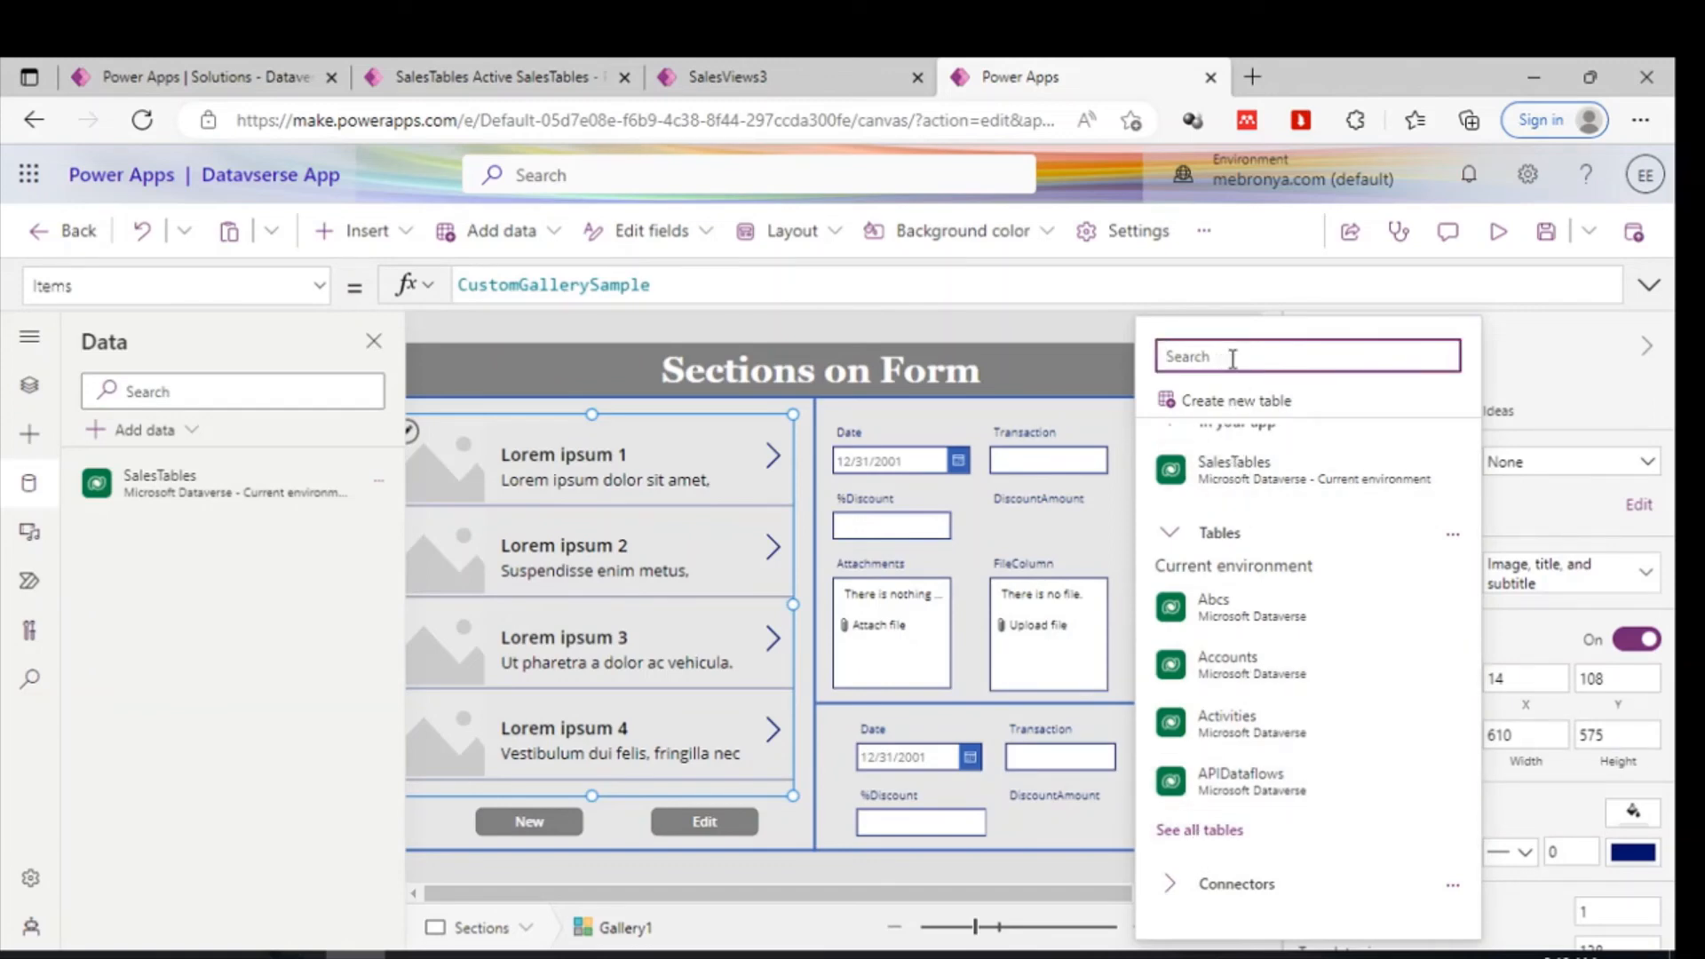
type("sal")
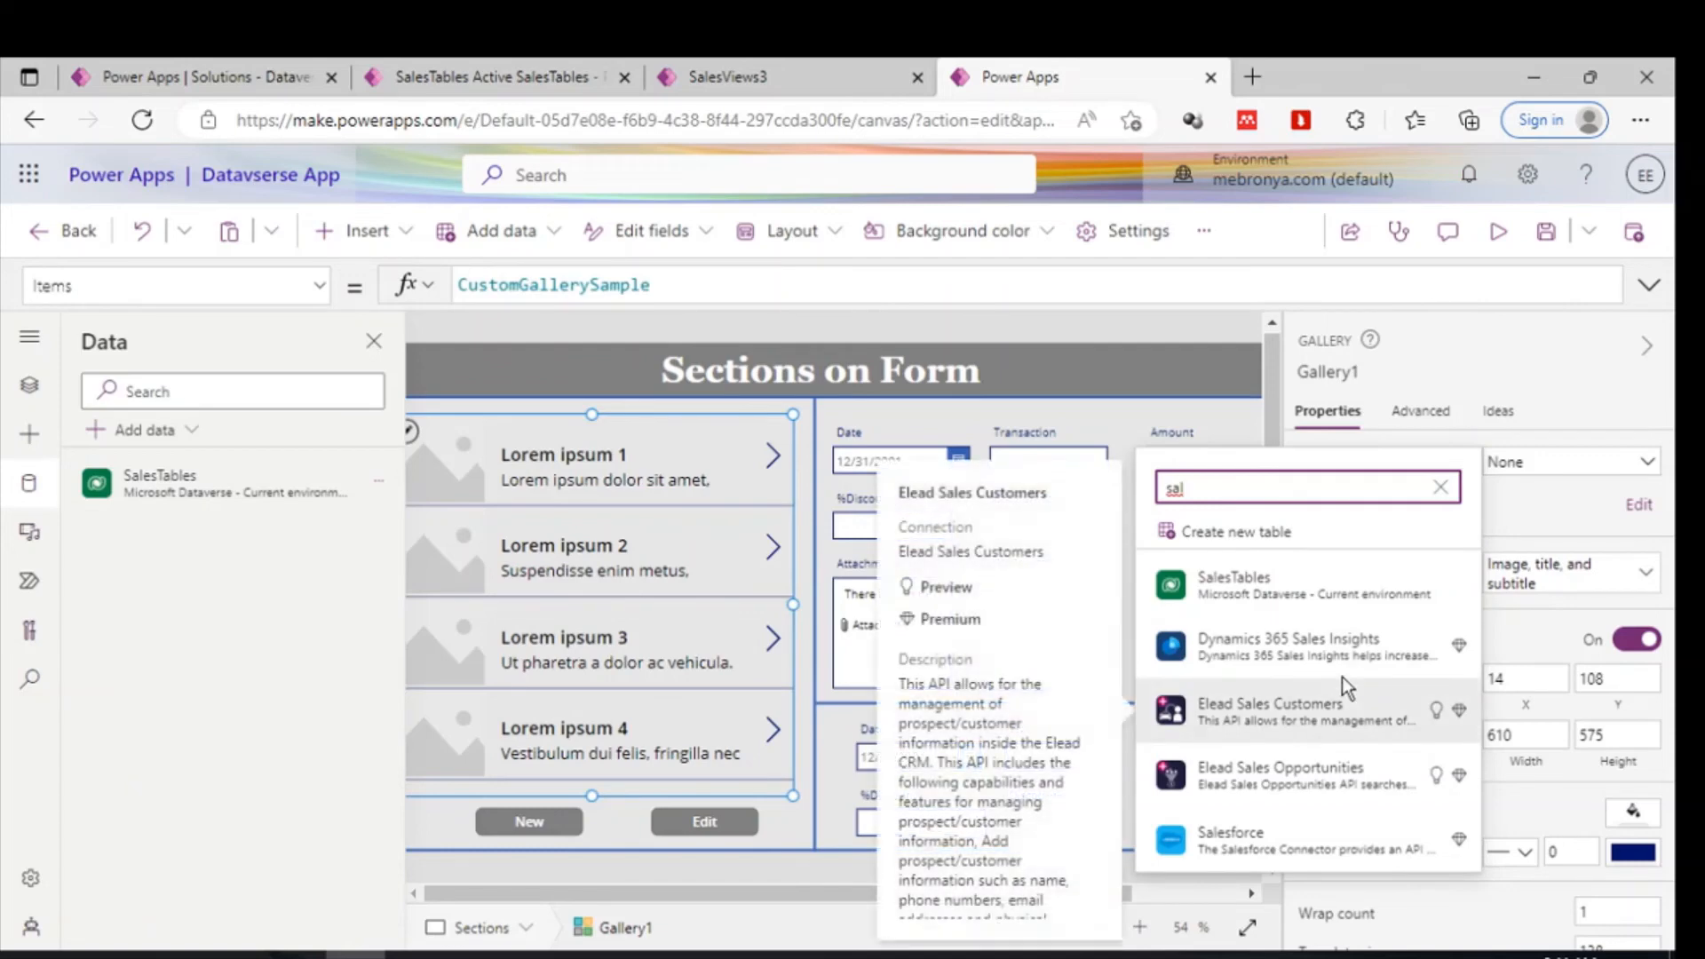
left_click(1053, 313)
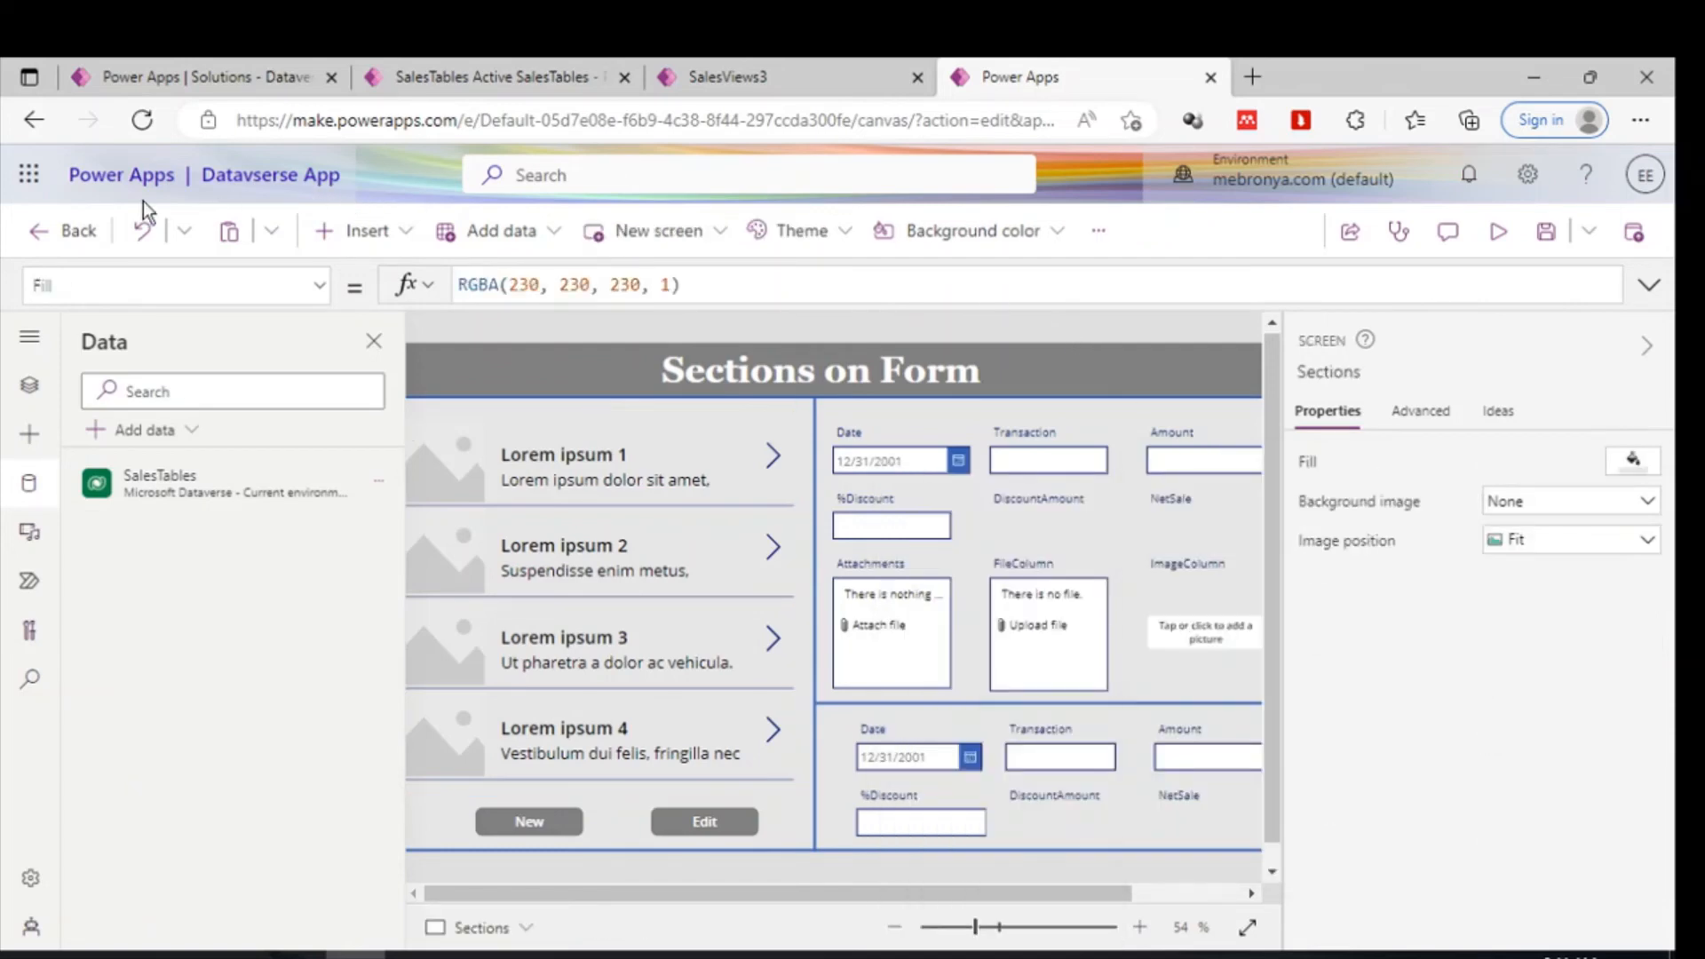
- Reload the canvas app editor page, discarding unsaved changes
left_click(142, 121)
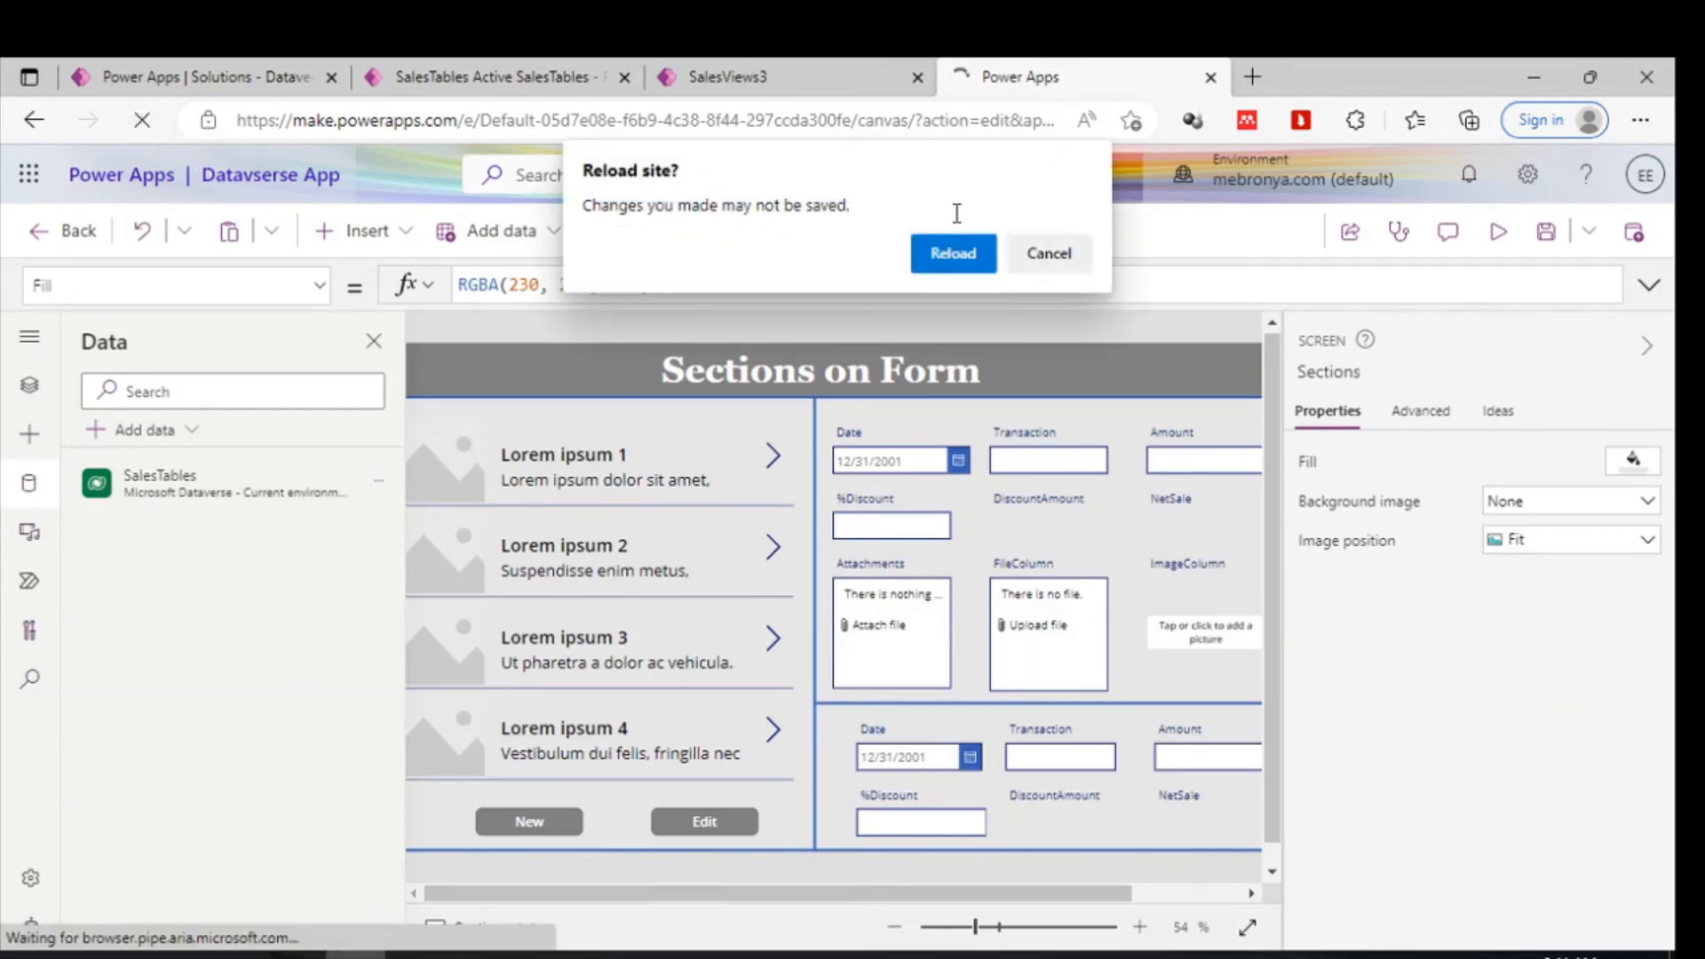
left_click(953, 253)
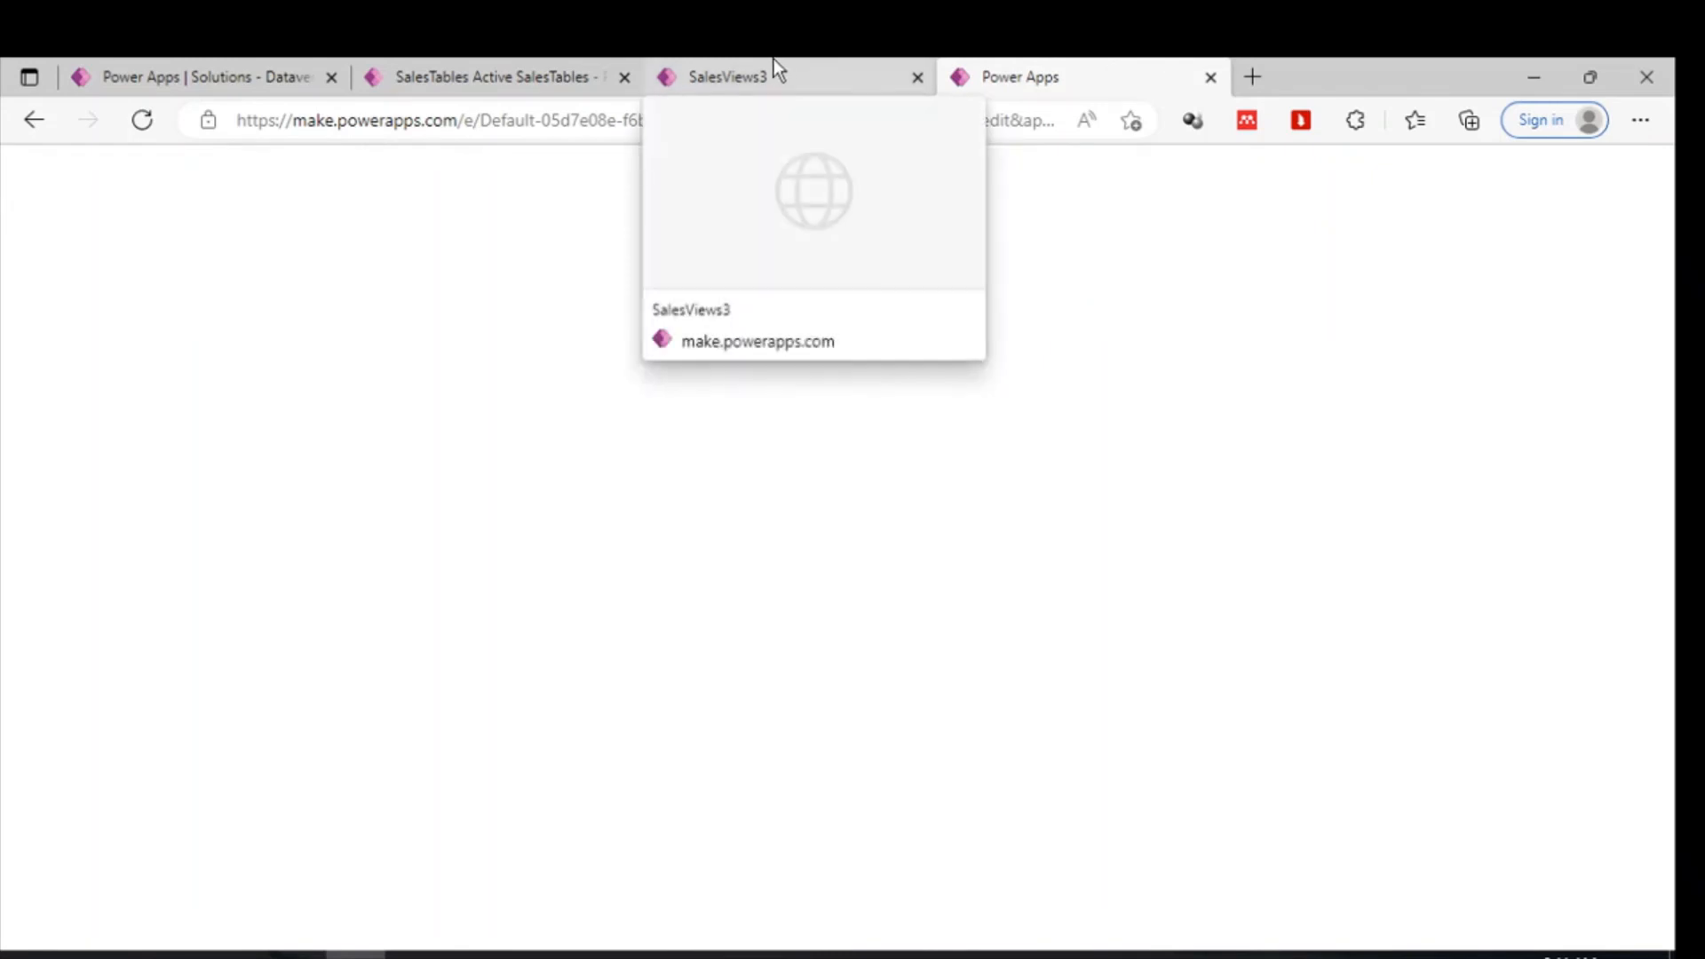
left_click(522, 59)
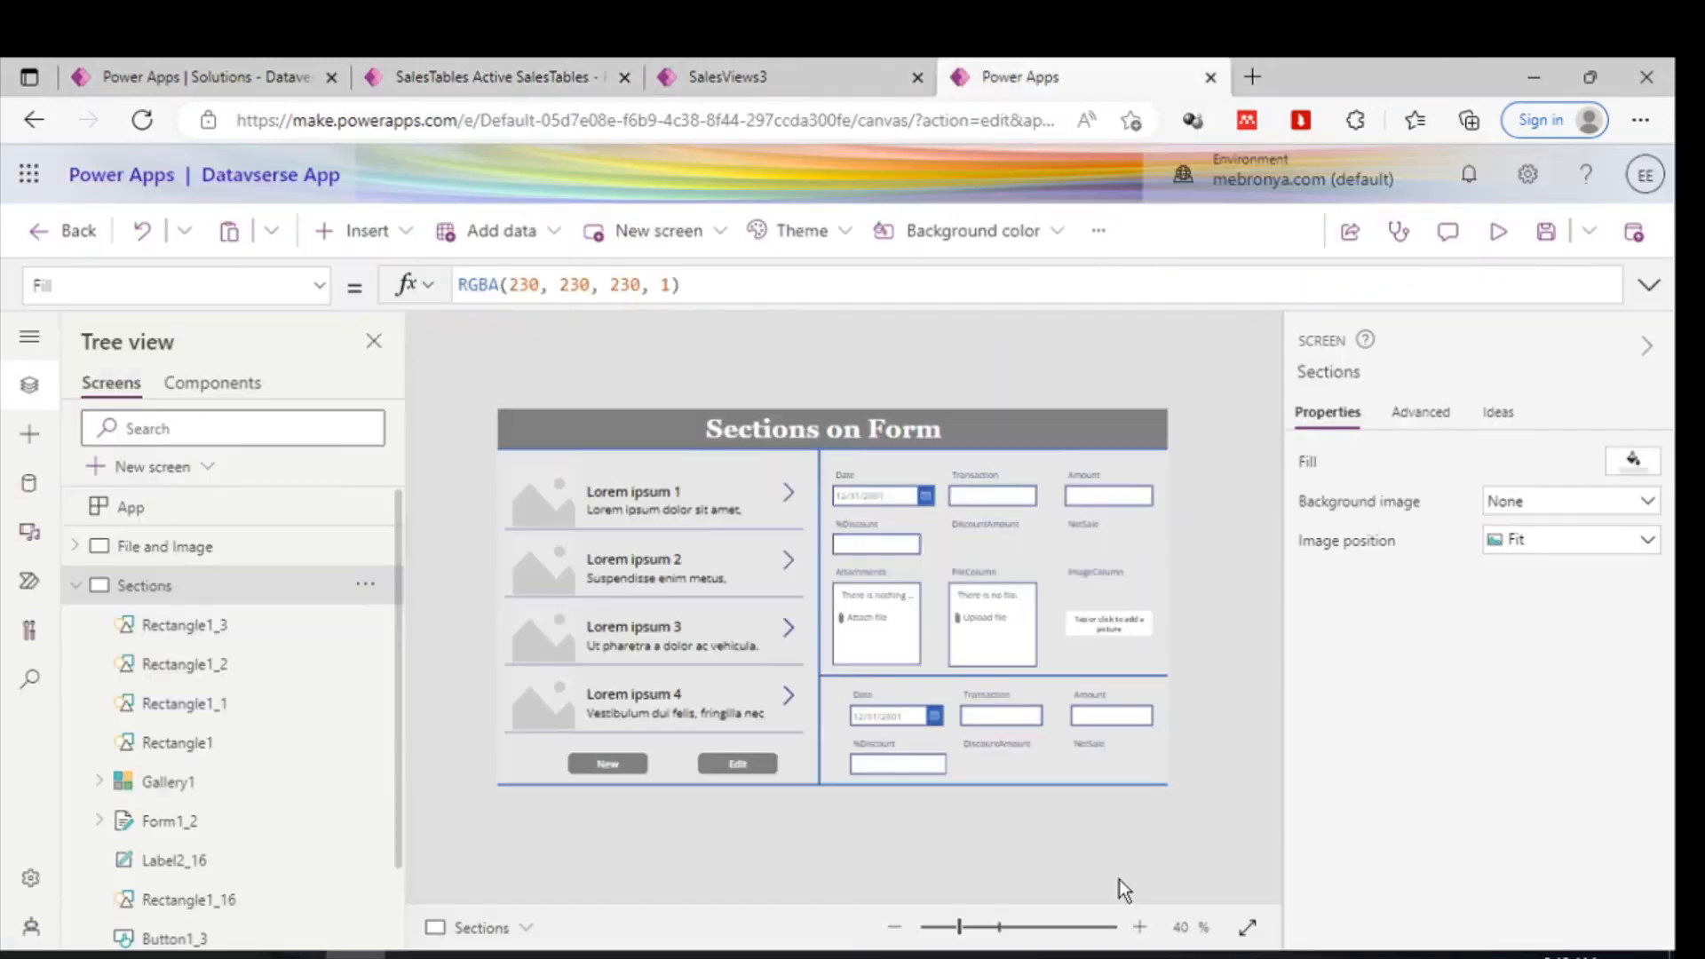
- Set the gallery's data source to SalesTables and its view to SalesViews3
left_click(706, 613)
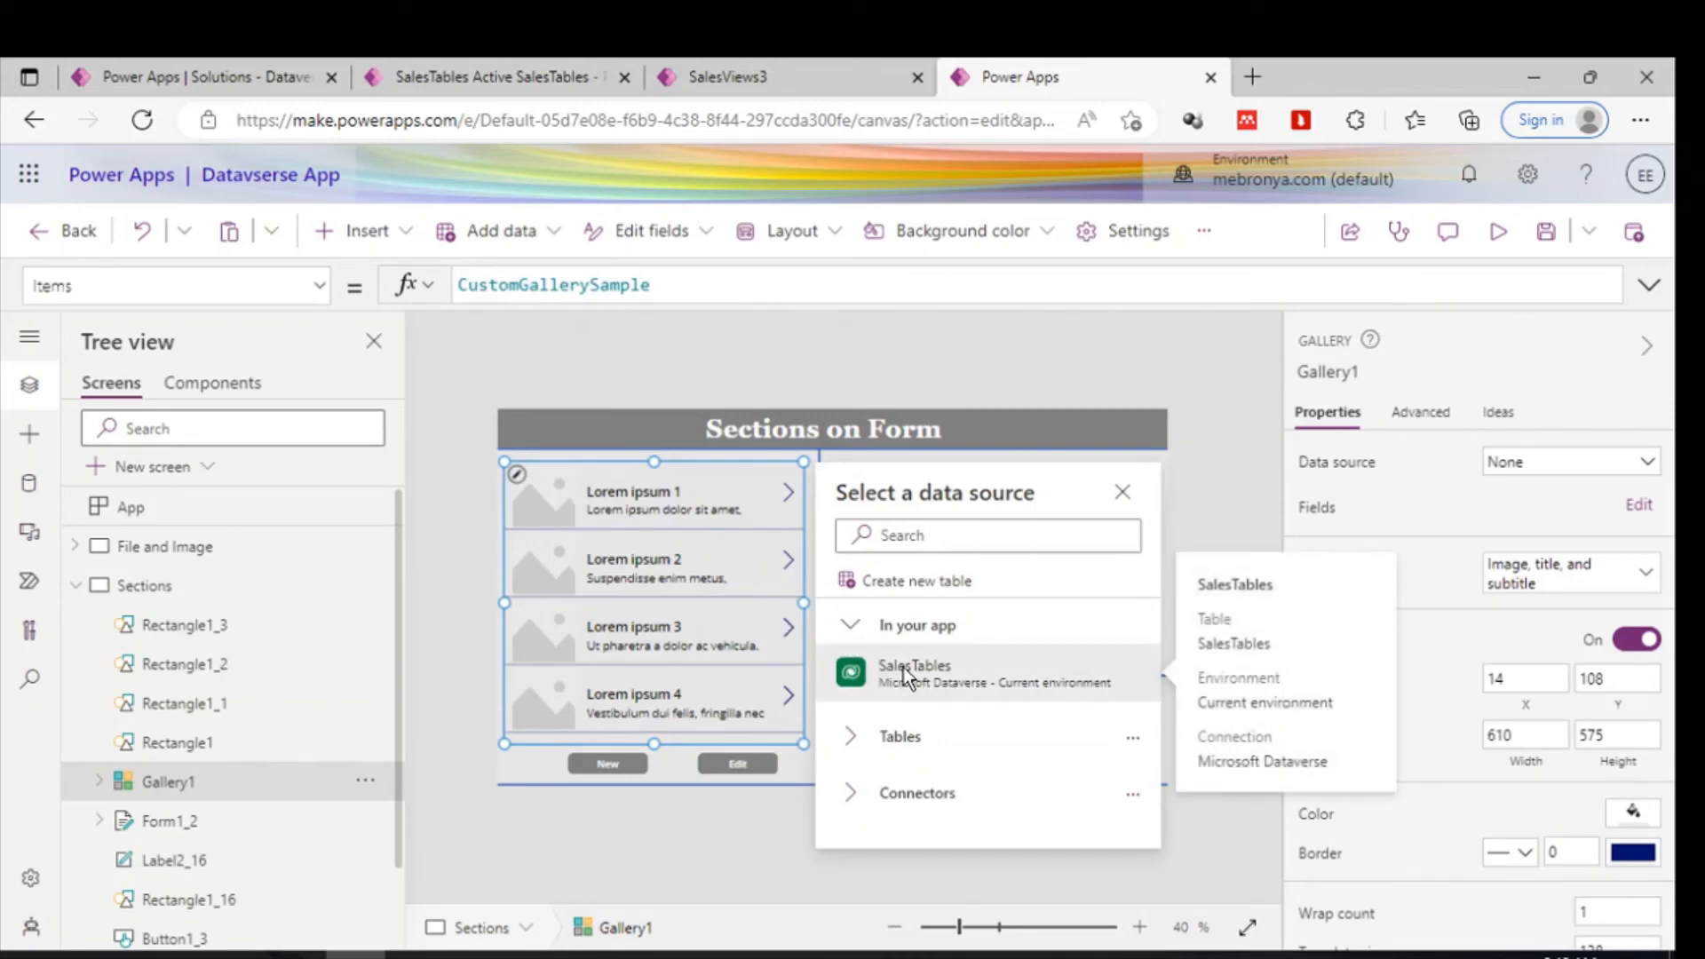
left_click(738, 67)
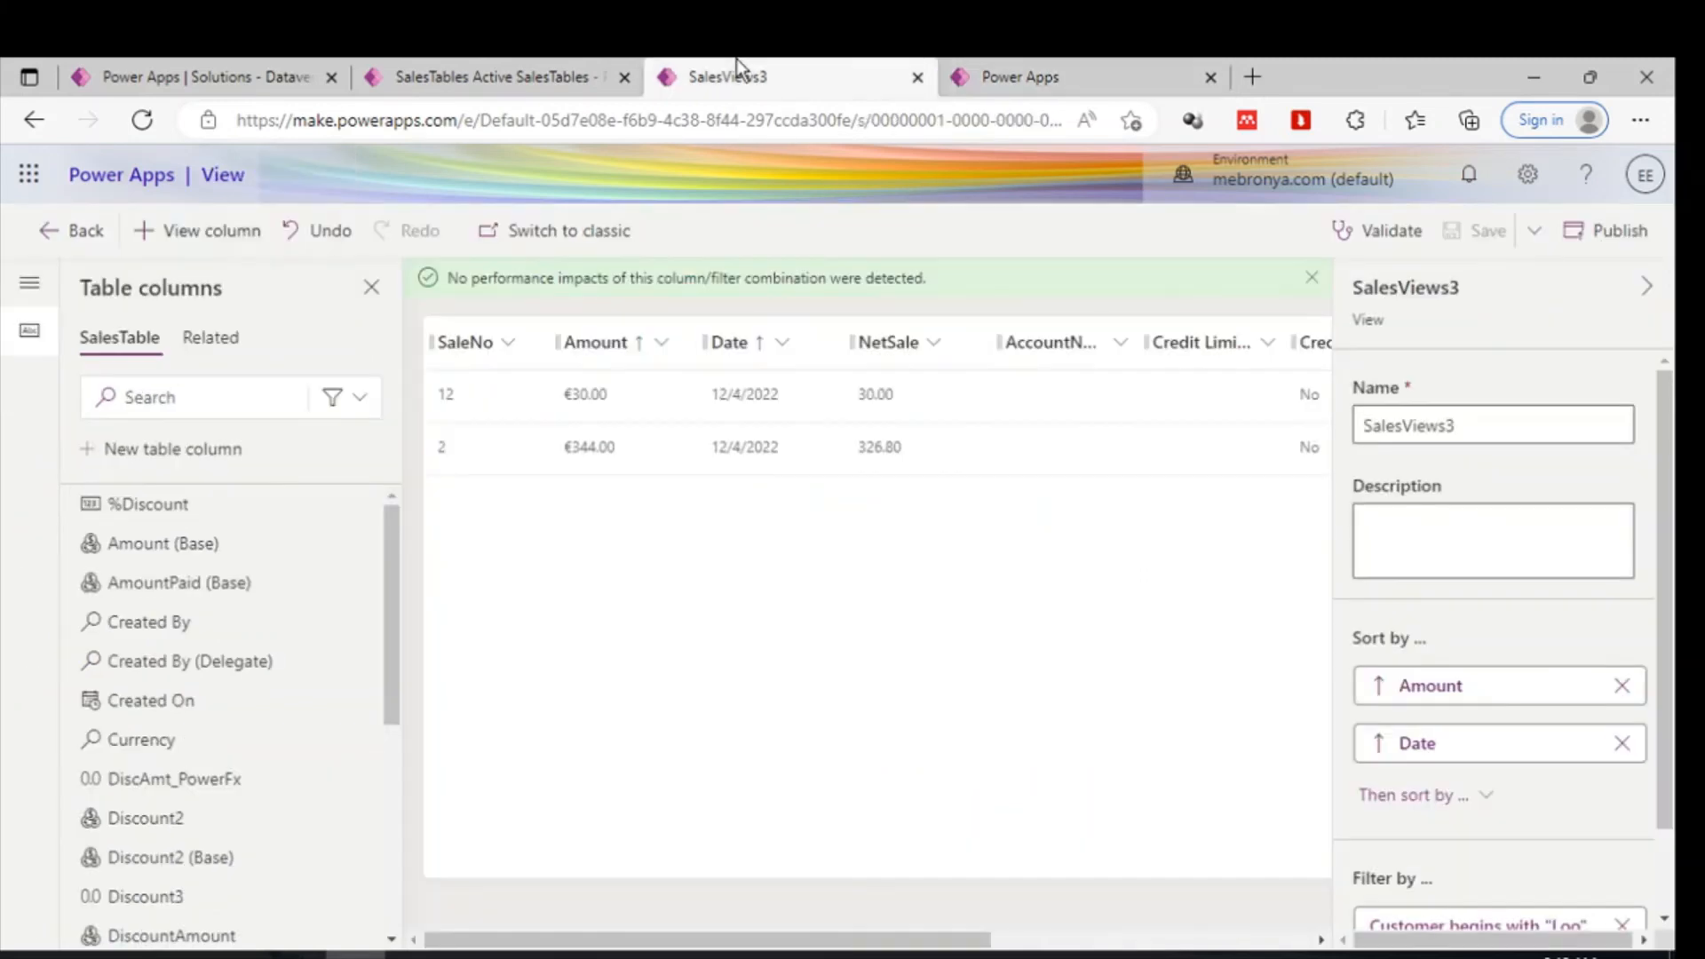
left_click(553, 58)
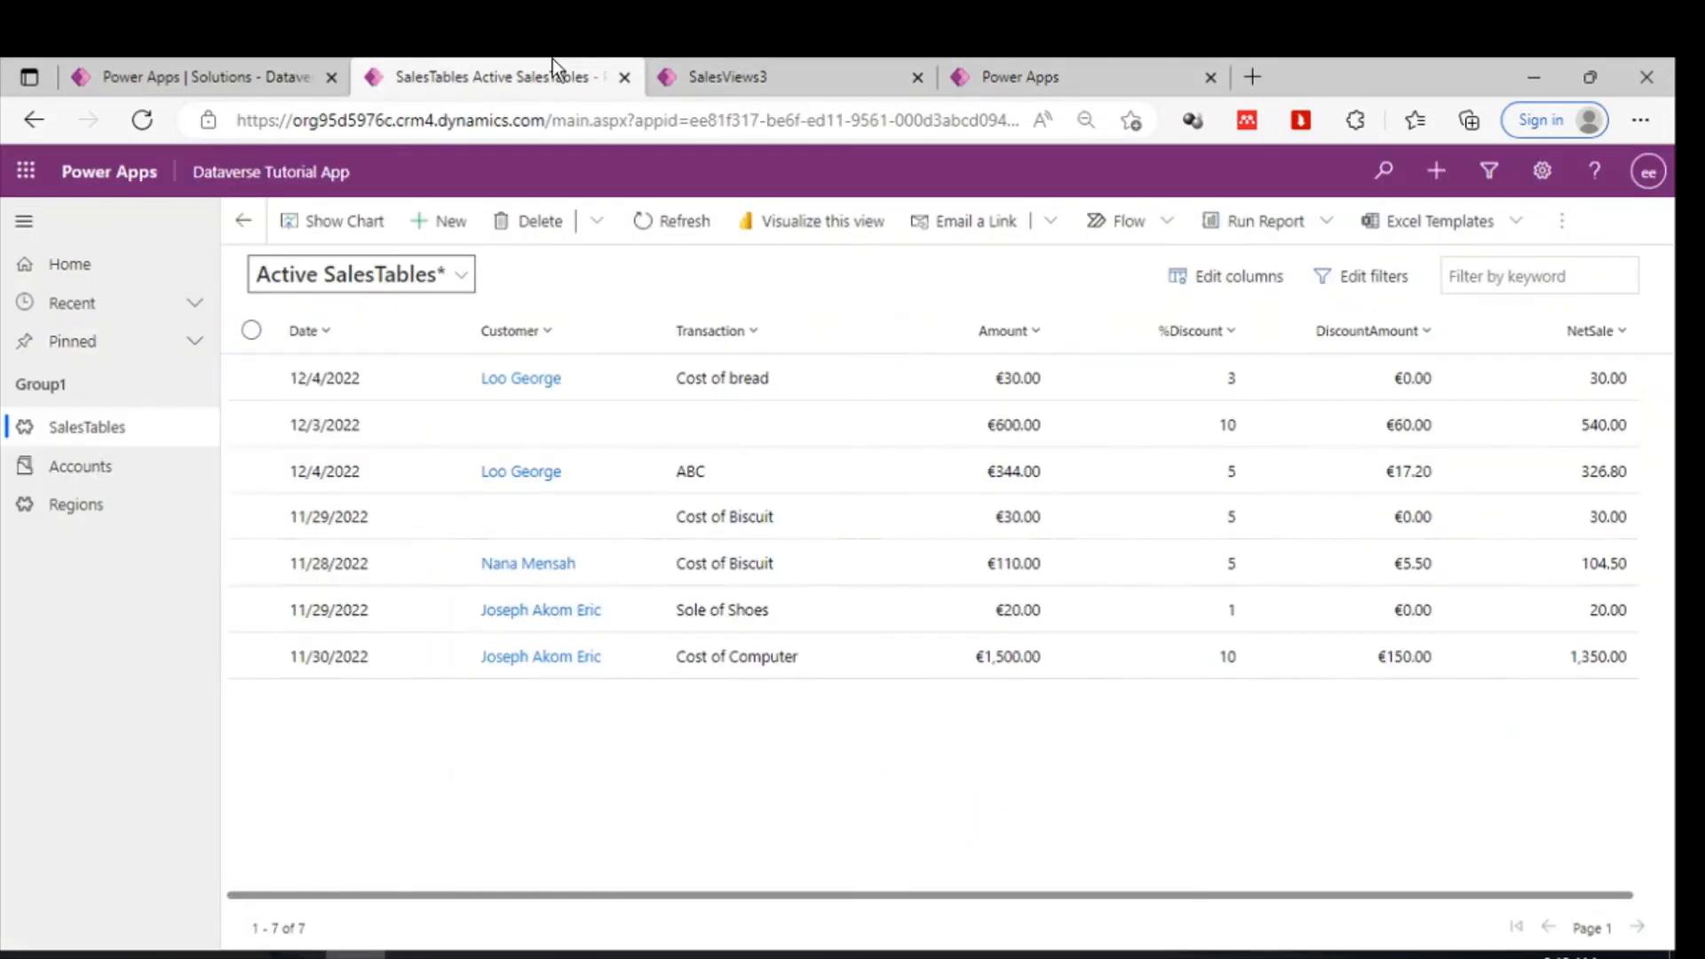
left_click(248, 58)
left_click(1094, 58)
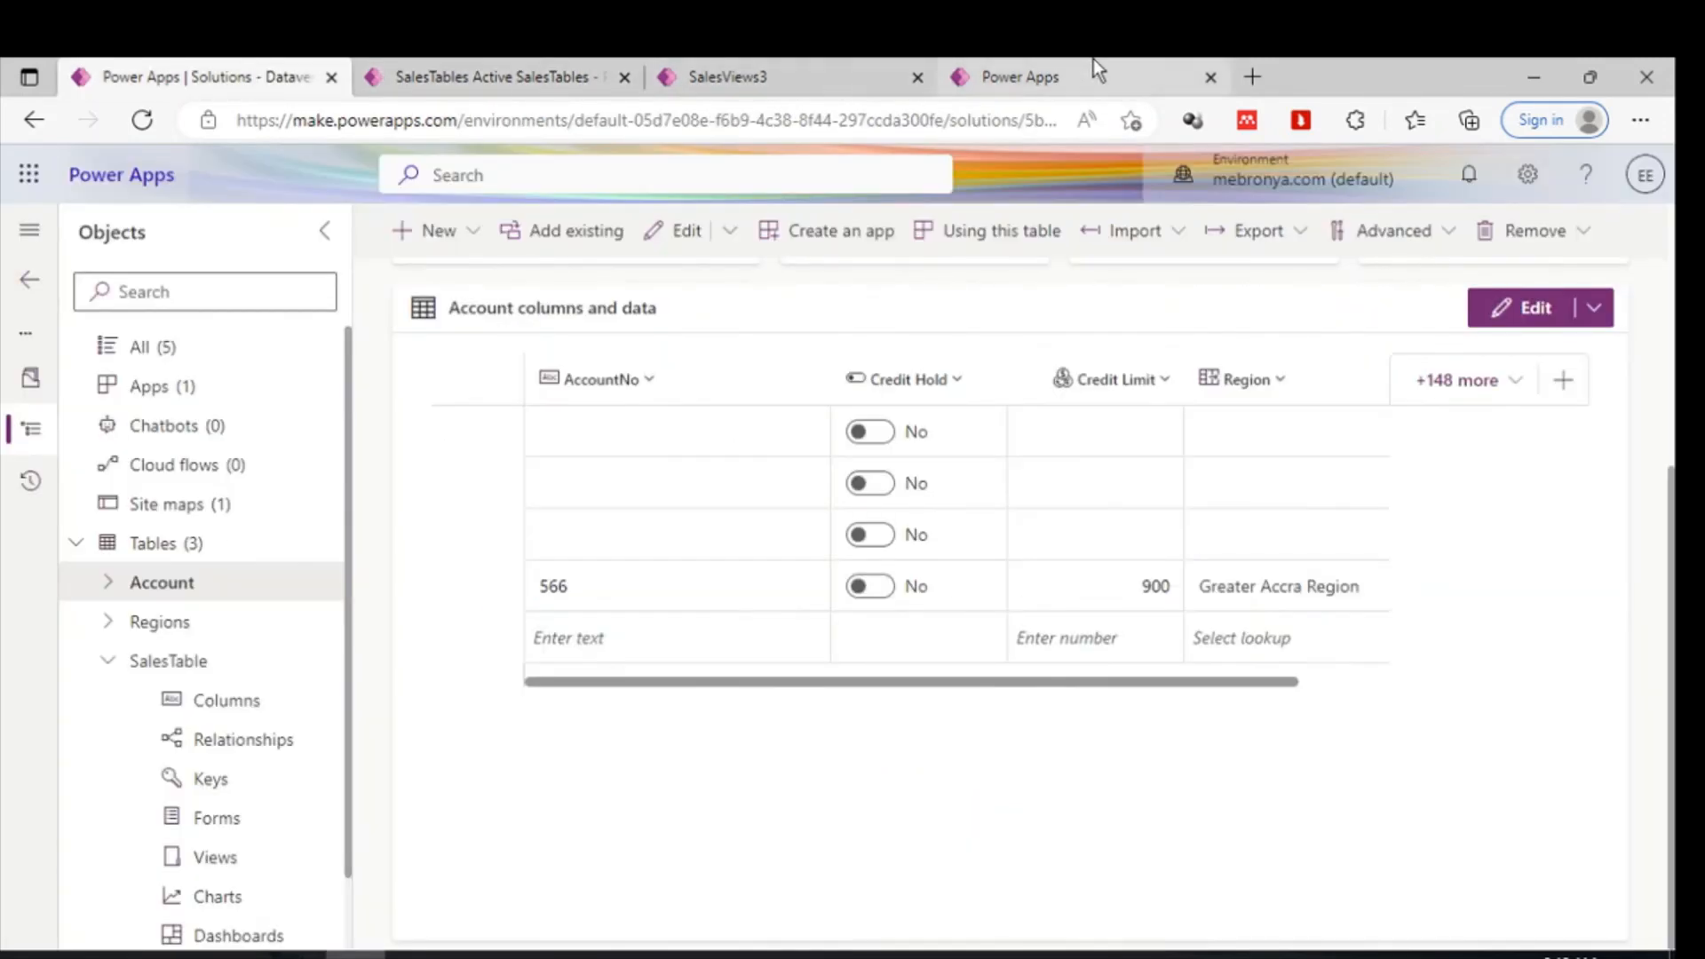
mouse_move(930, 673)
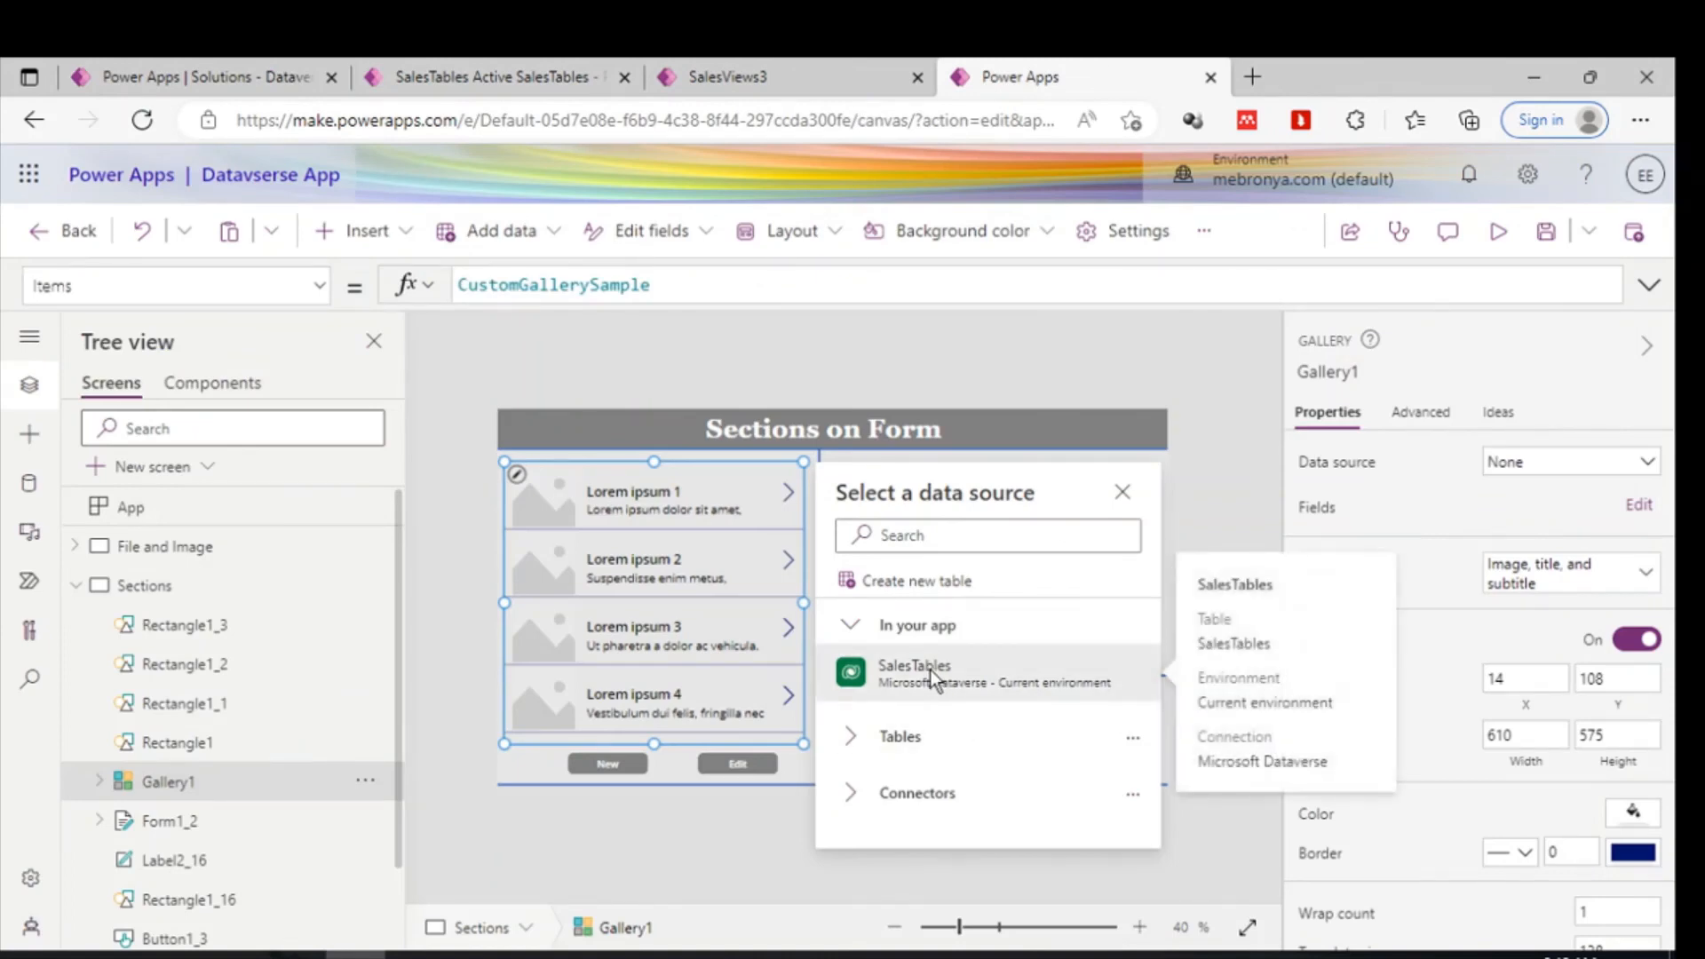
left_click(930, 670)
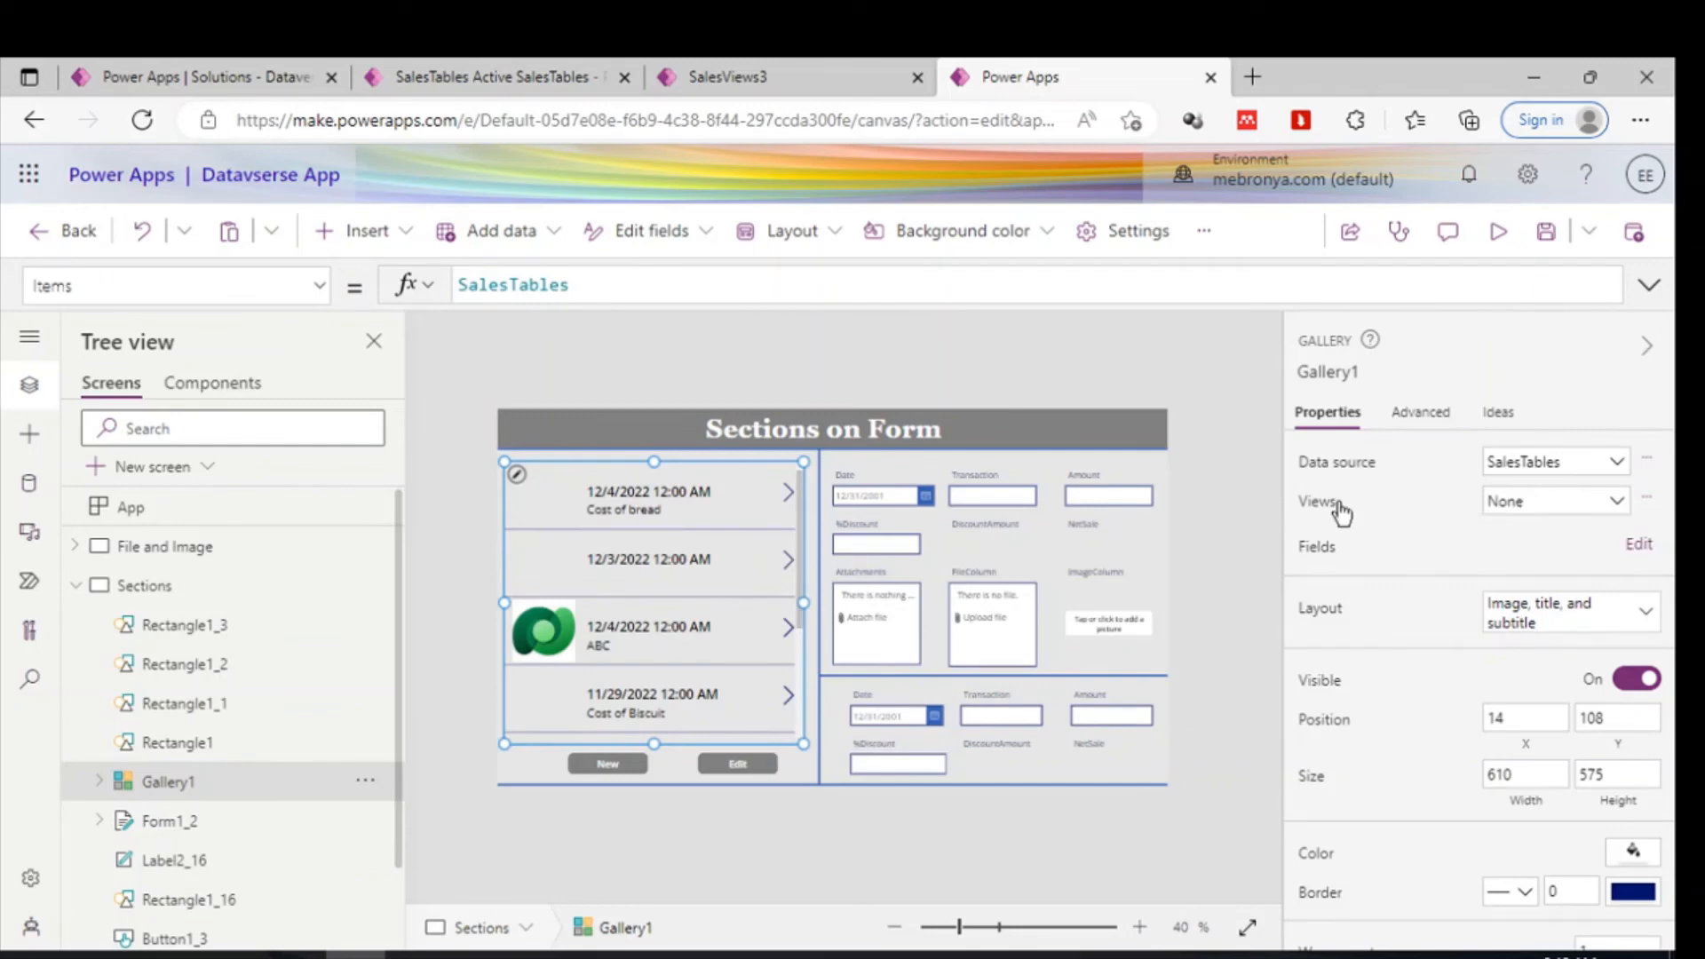
left_click(1547, 504)
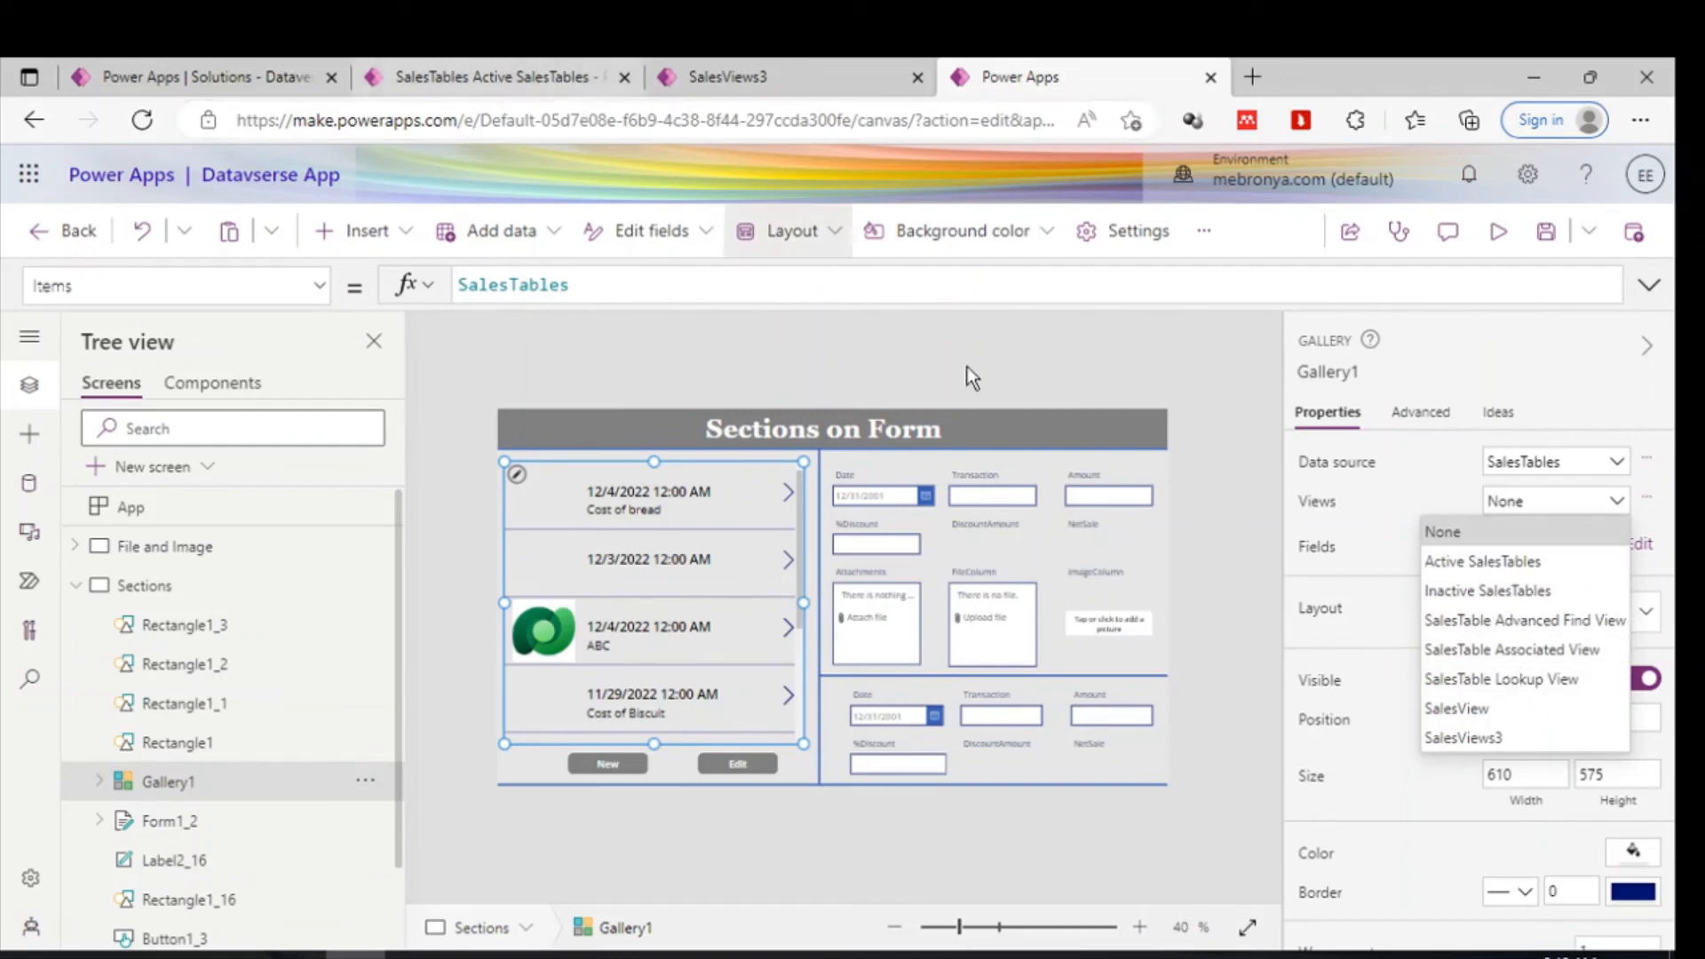
left_click(1460, 739)
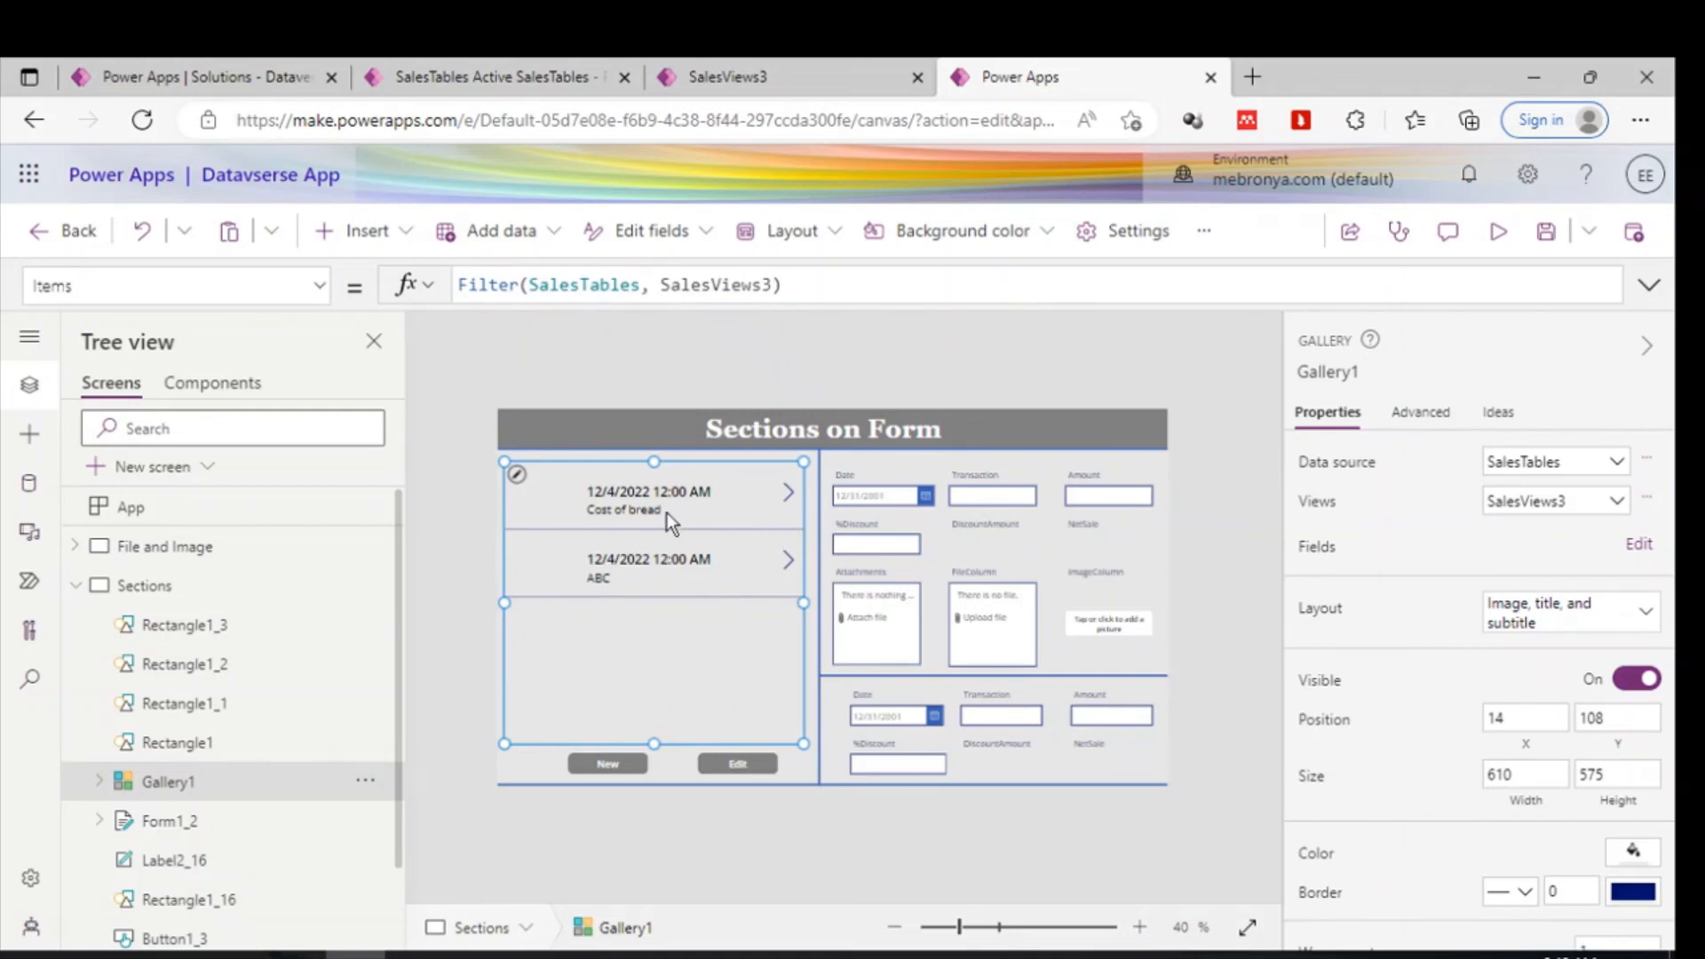
- Select the gallery's date title label and nudge it up toward the top of the template
left_click(610, 512)
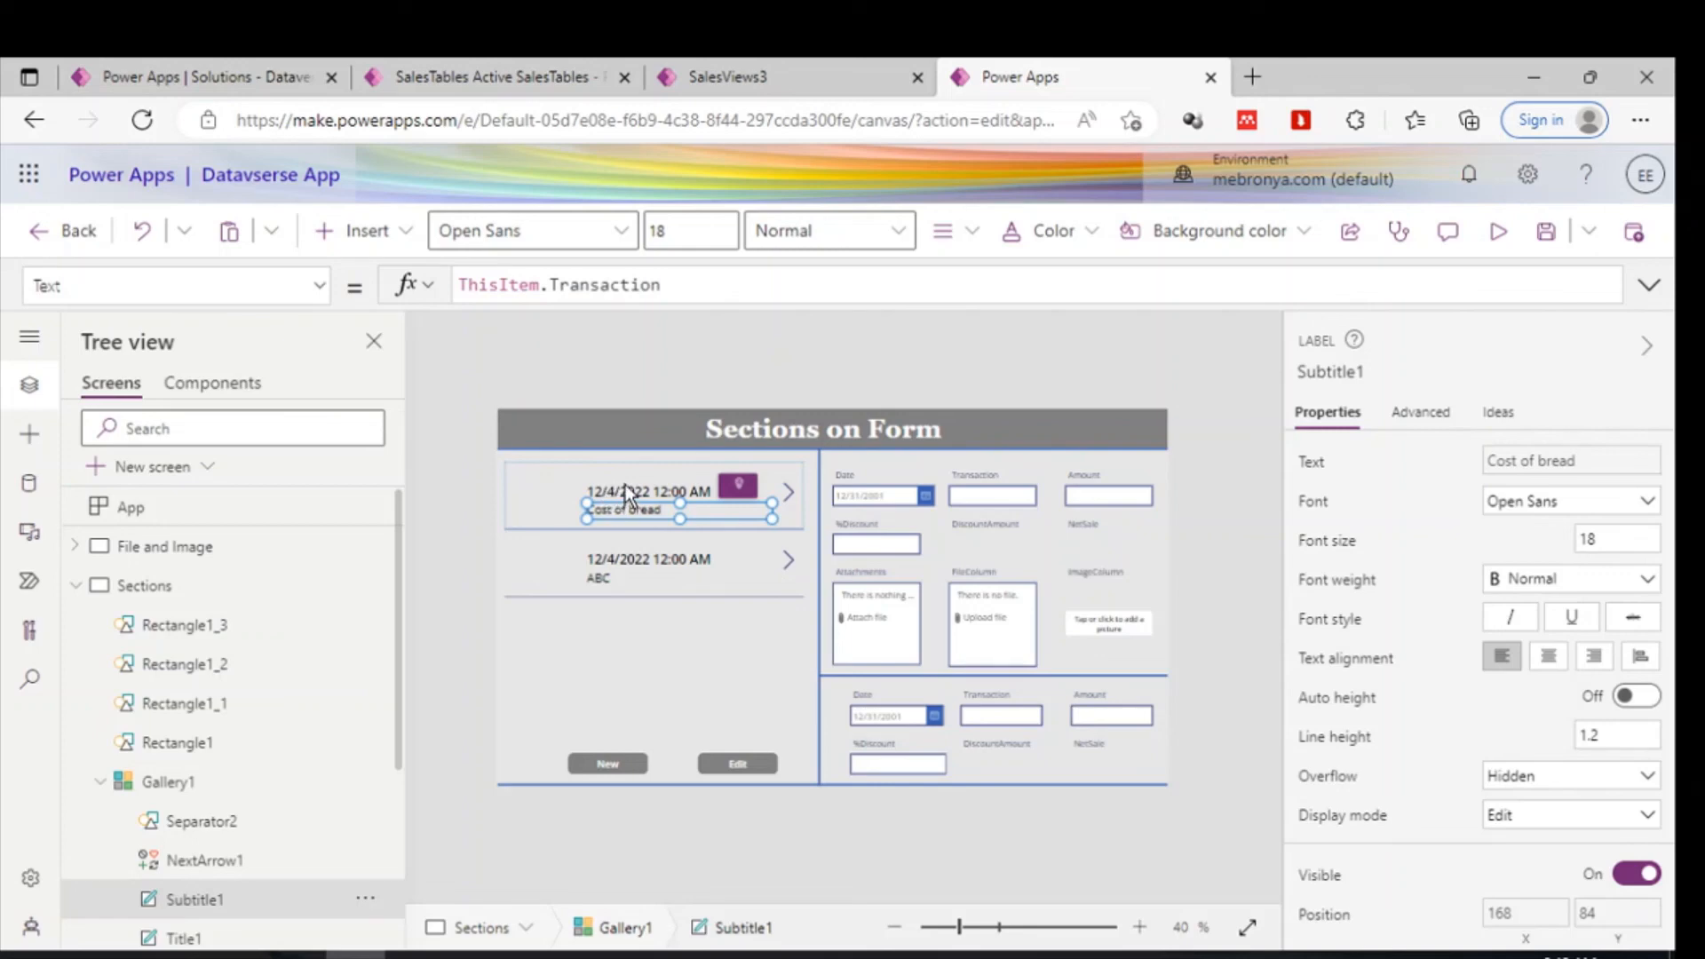
left_click(626, 487)
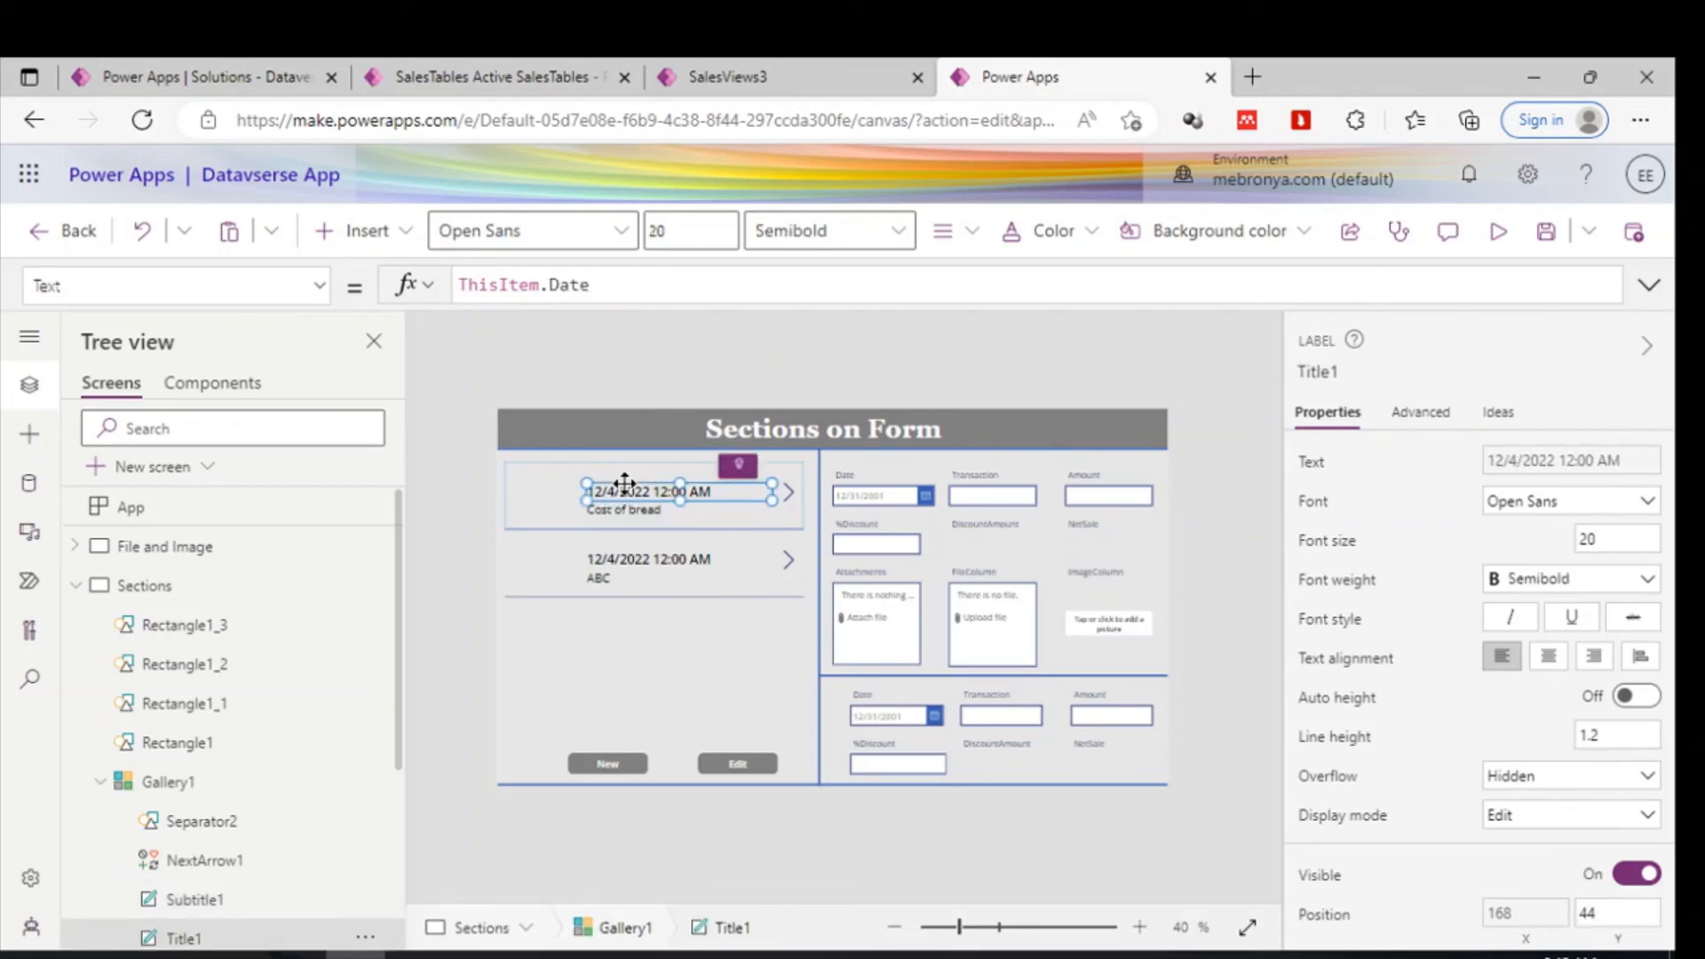
key("Up")
key("Up")
key("Up")
key("Up")
key("Up")
key("Up")
key("Up")
key("Up")
key("Up")
key("Up")
key("Up")
key("Up")
key("Up")
key("Up")
key("Up")
key("Up")
key("Up")
key("Up")
key("Up")
key("Up")
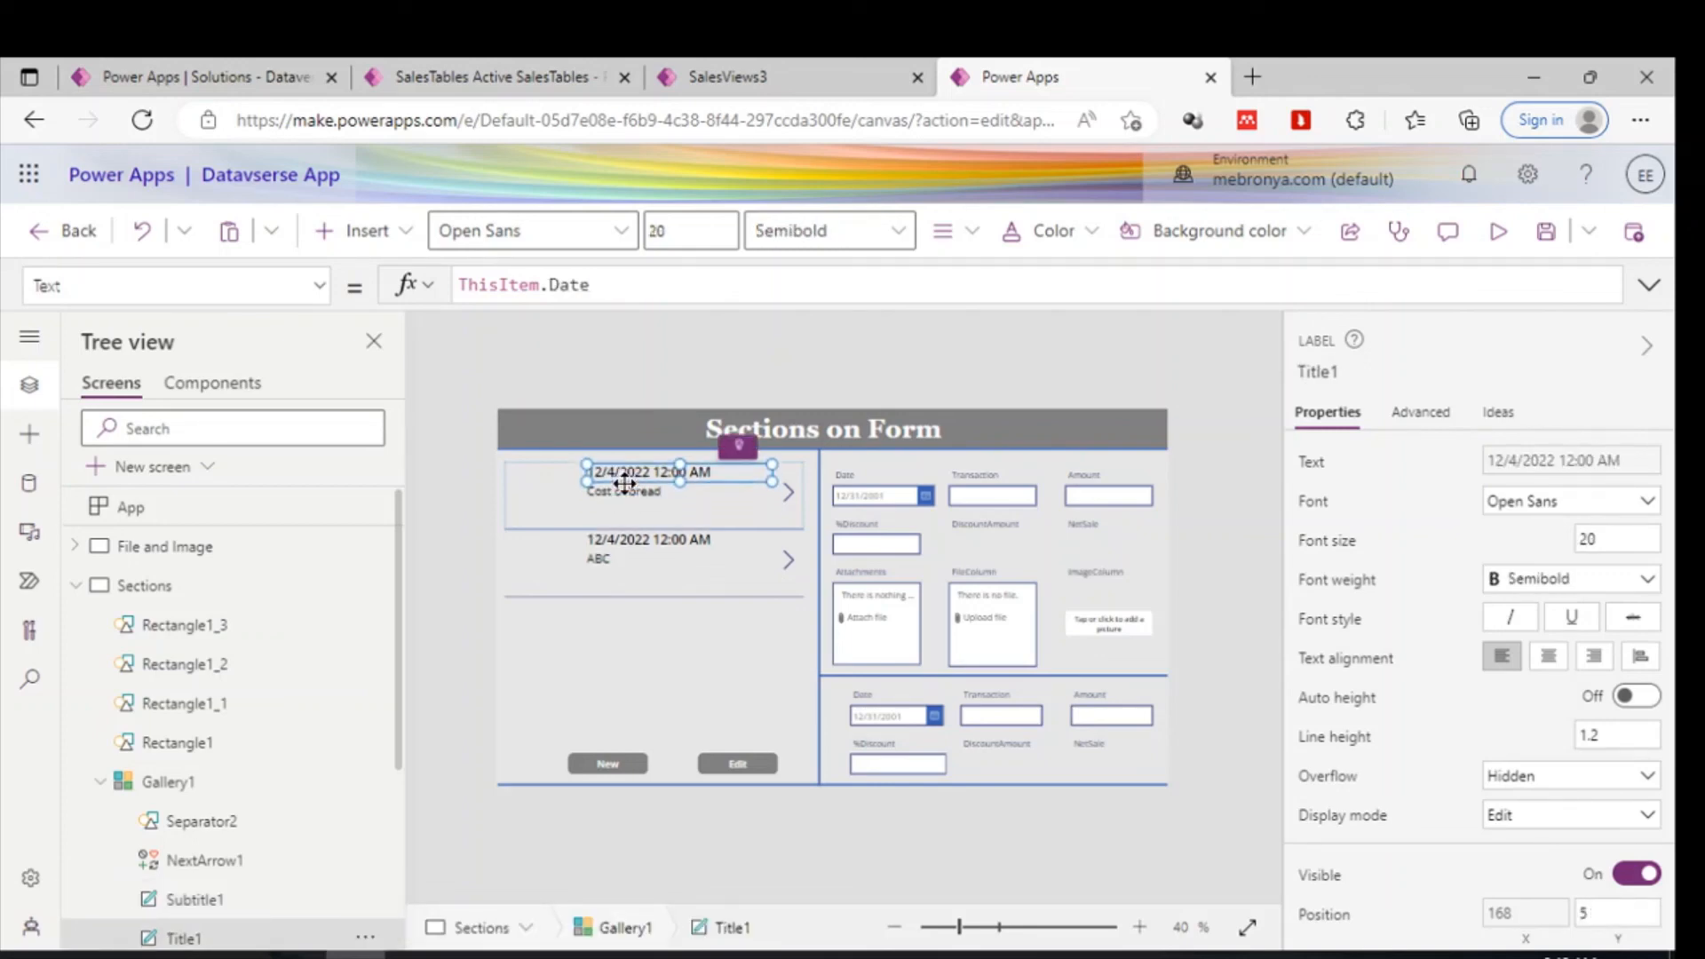
- Copy the transaction subtitle label, paste a duplicate, and move it below the original
left_click(622, 494)
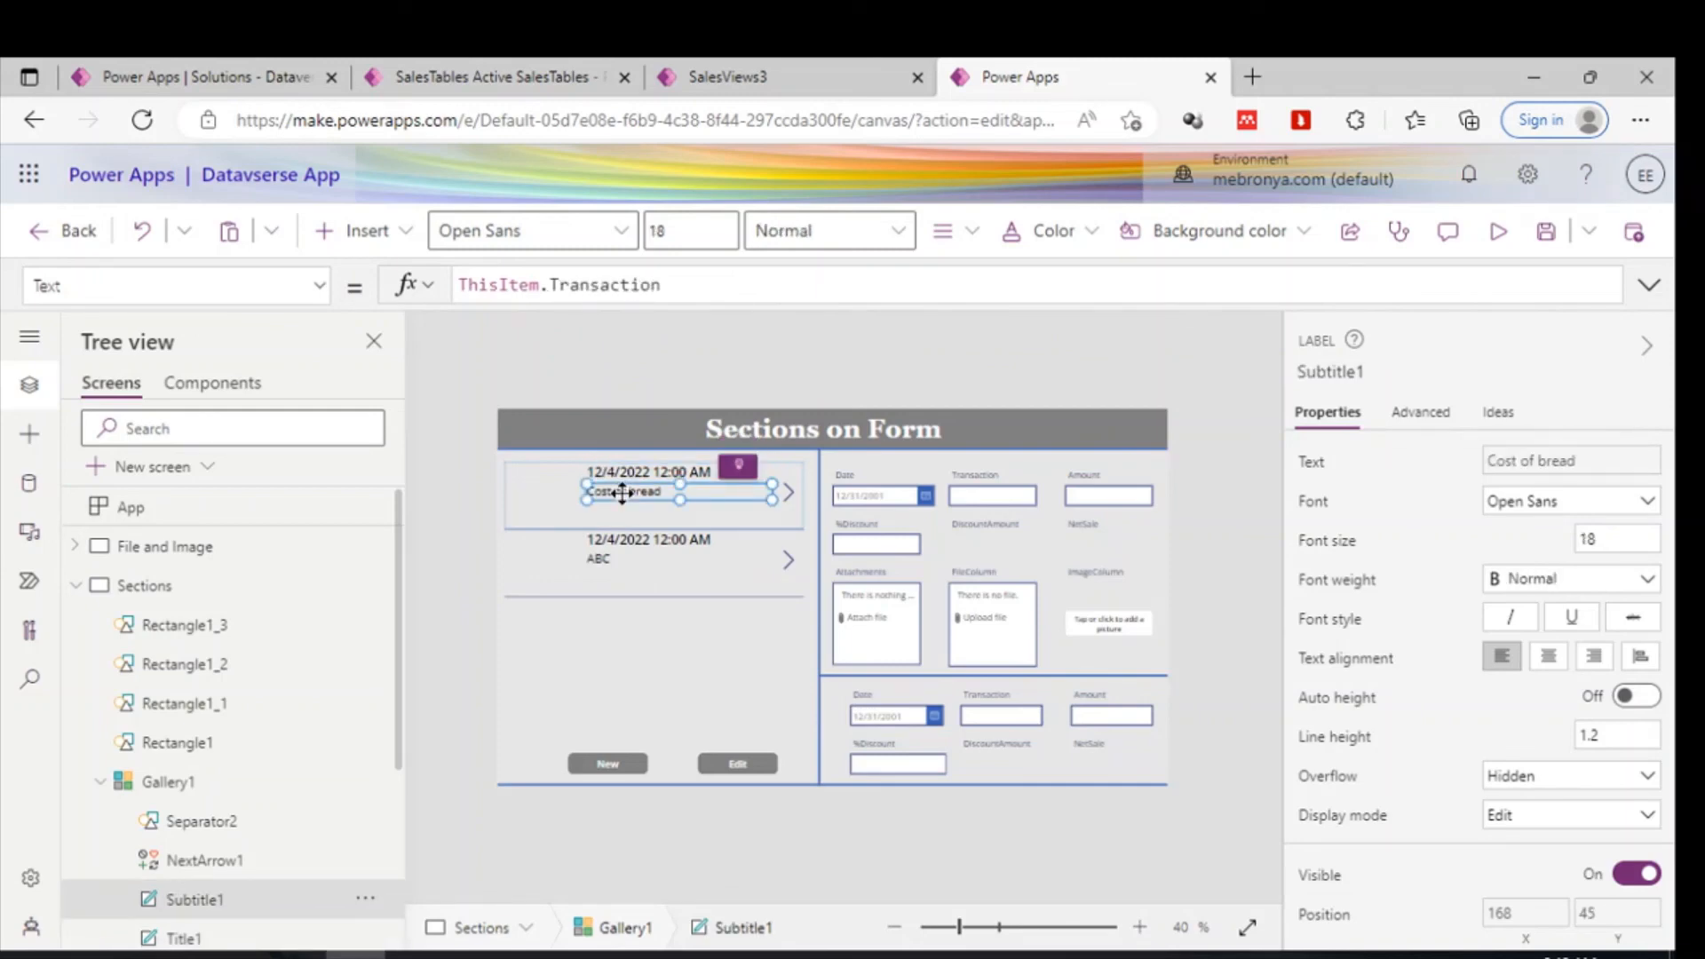
key("ctrl+c")
key("ctrl+v")
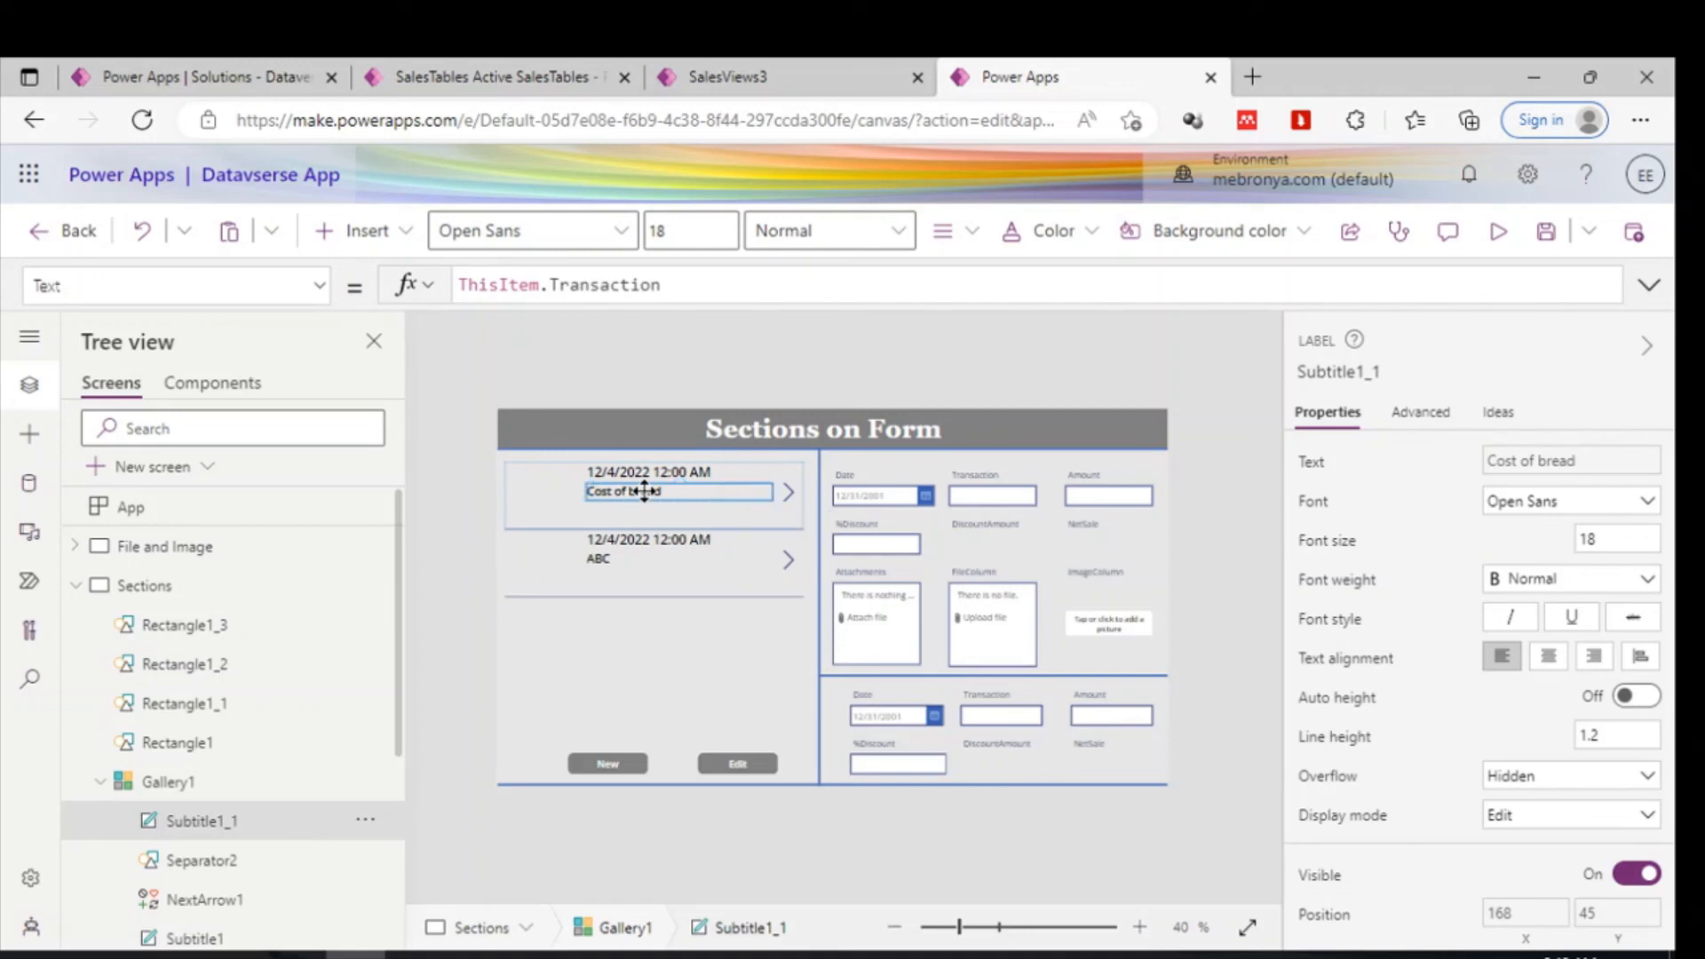
left_click_drag(645, 494, 644, 532)
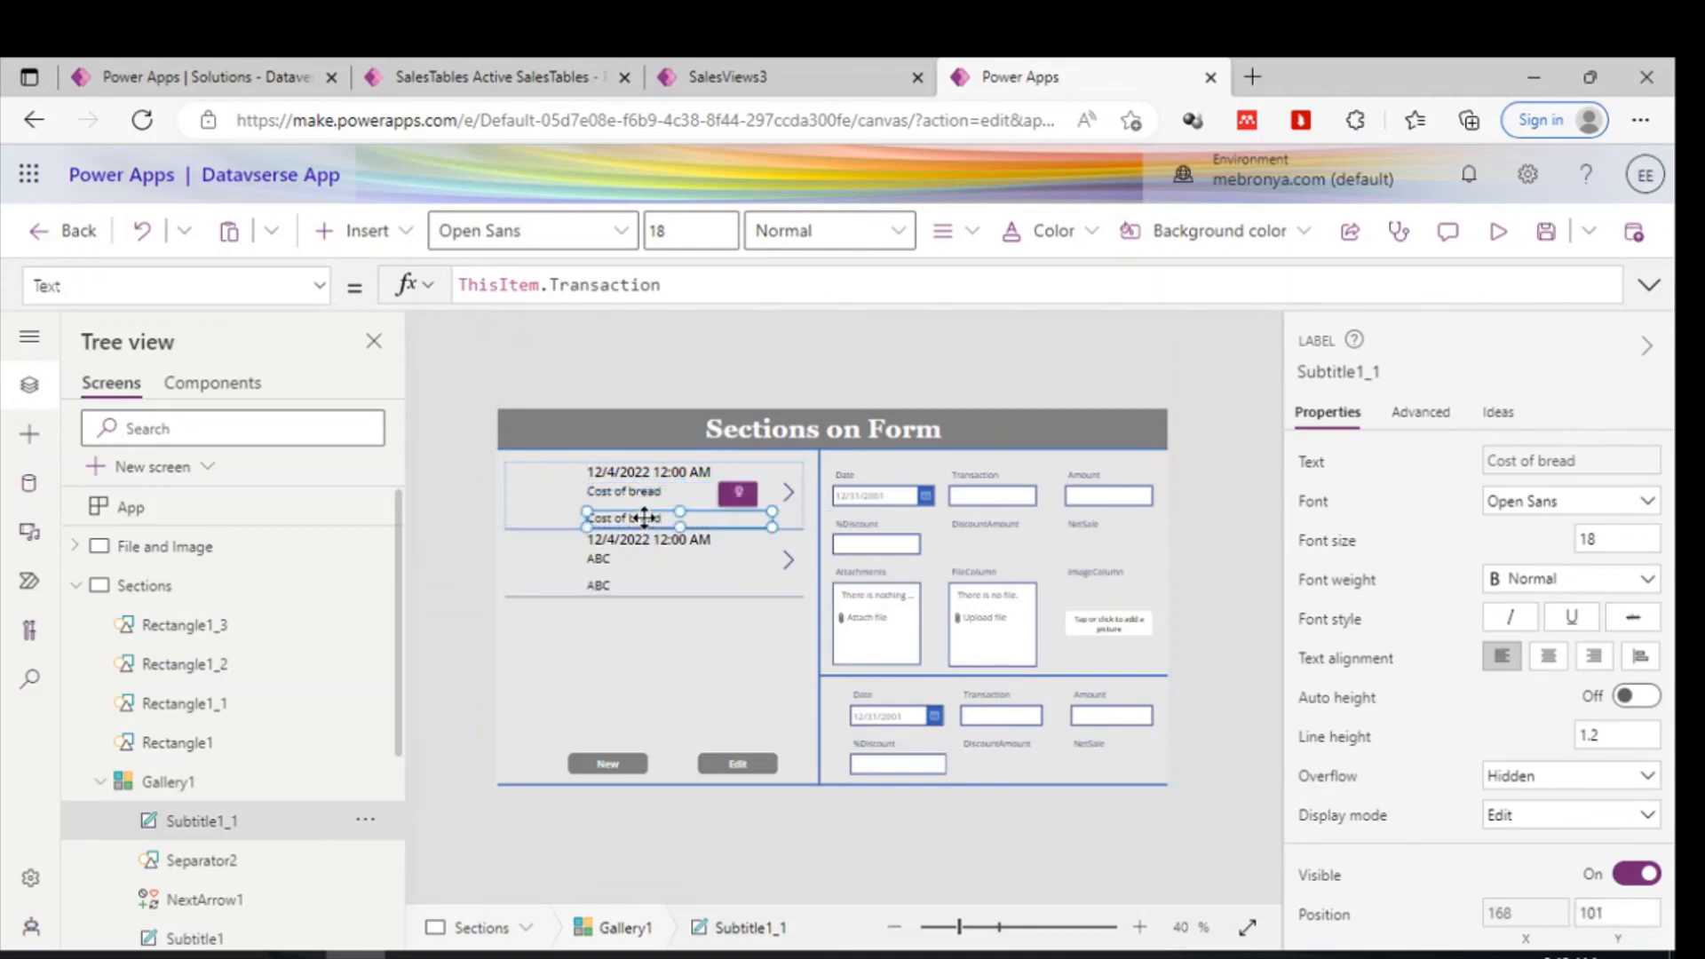
- Set the duplicated label's Text formula to ThisItem.Customer
double_click(590, 283)
type("Cus")
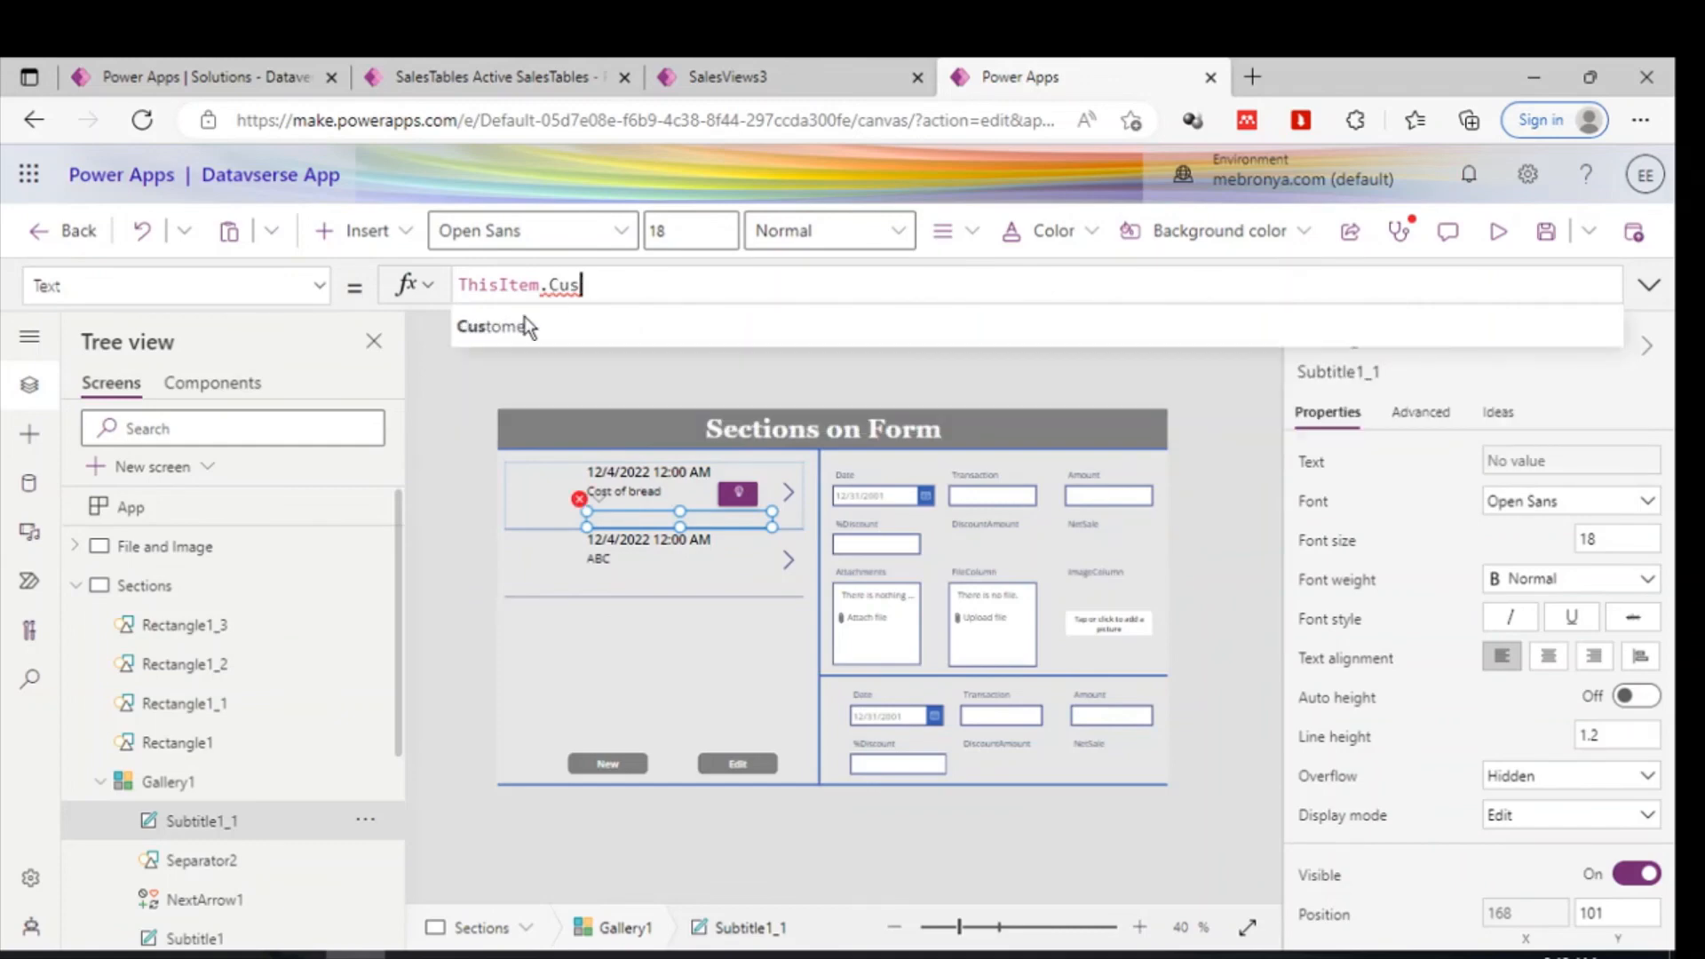
left_click(469, 329)
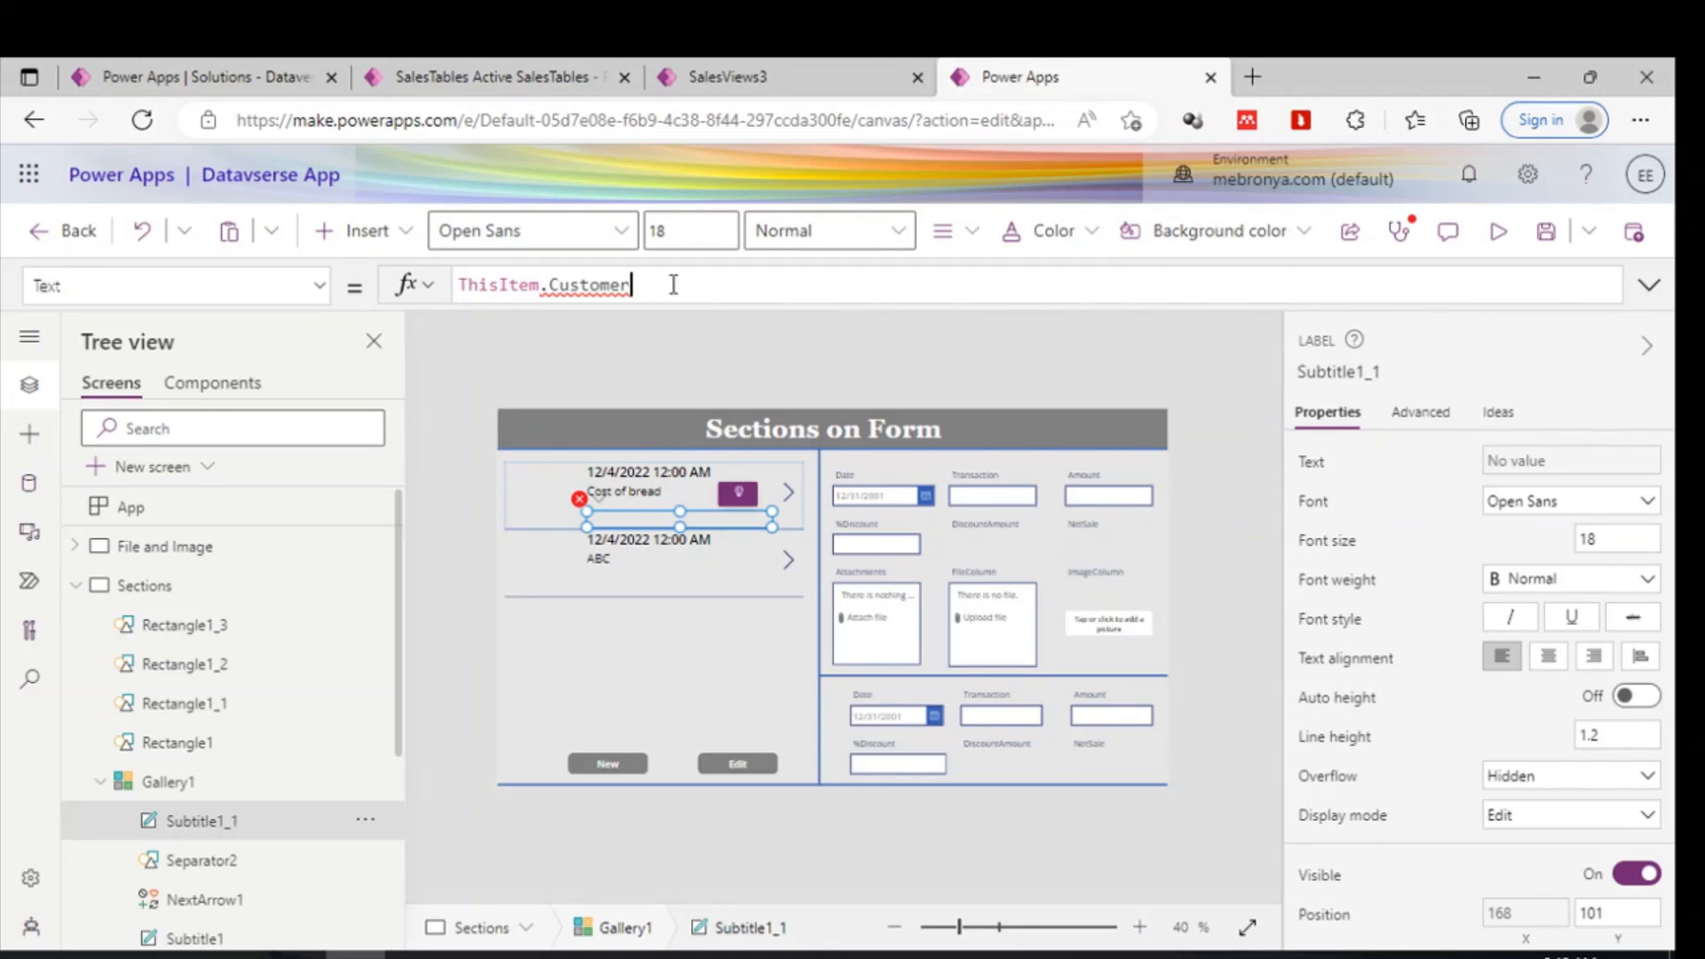
type(".")
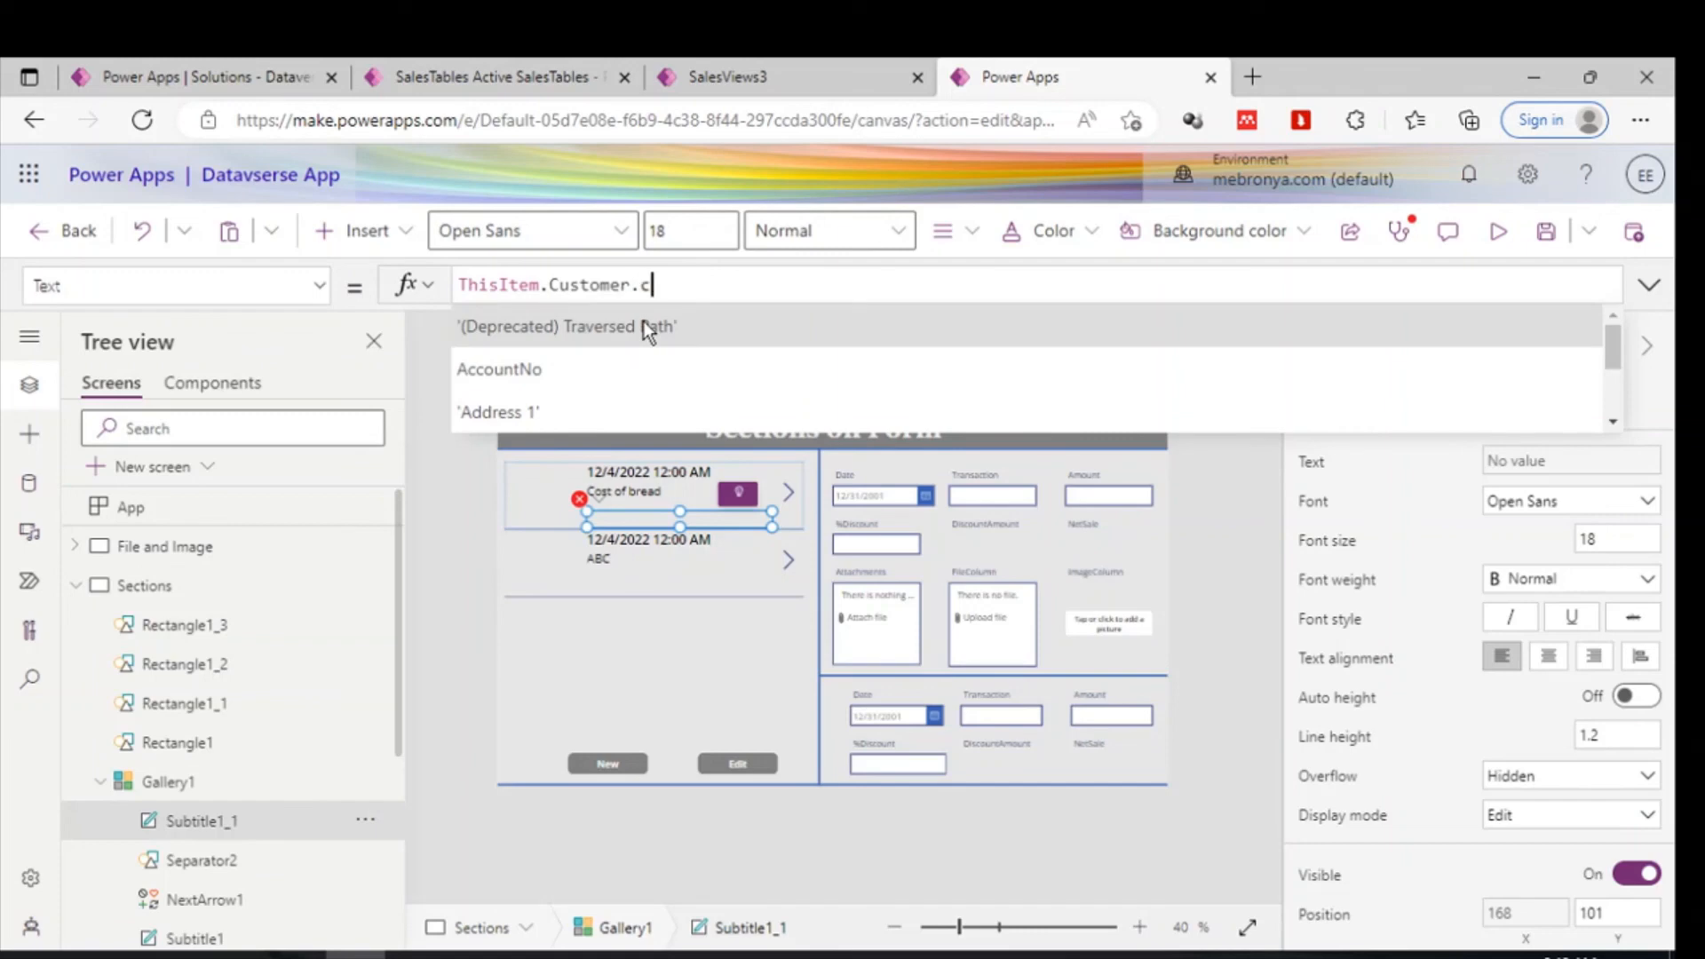
type("cus")
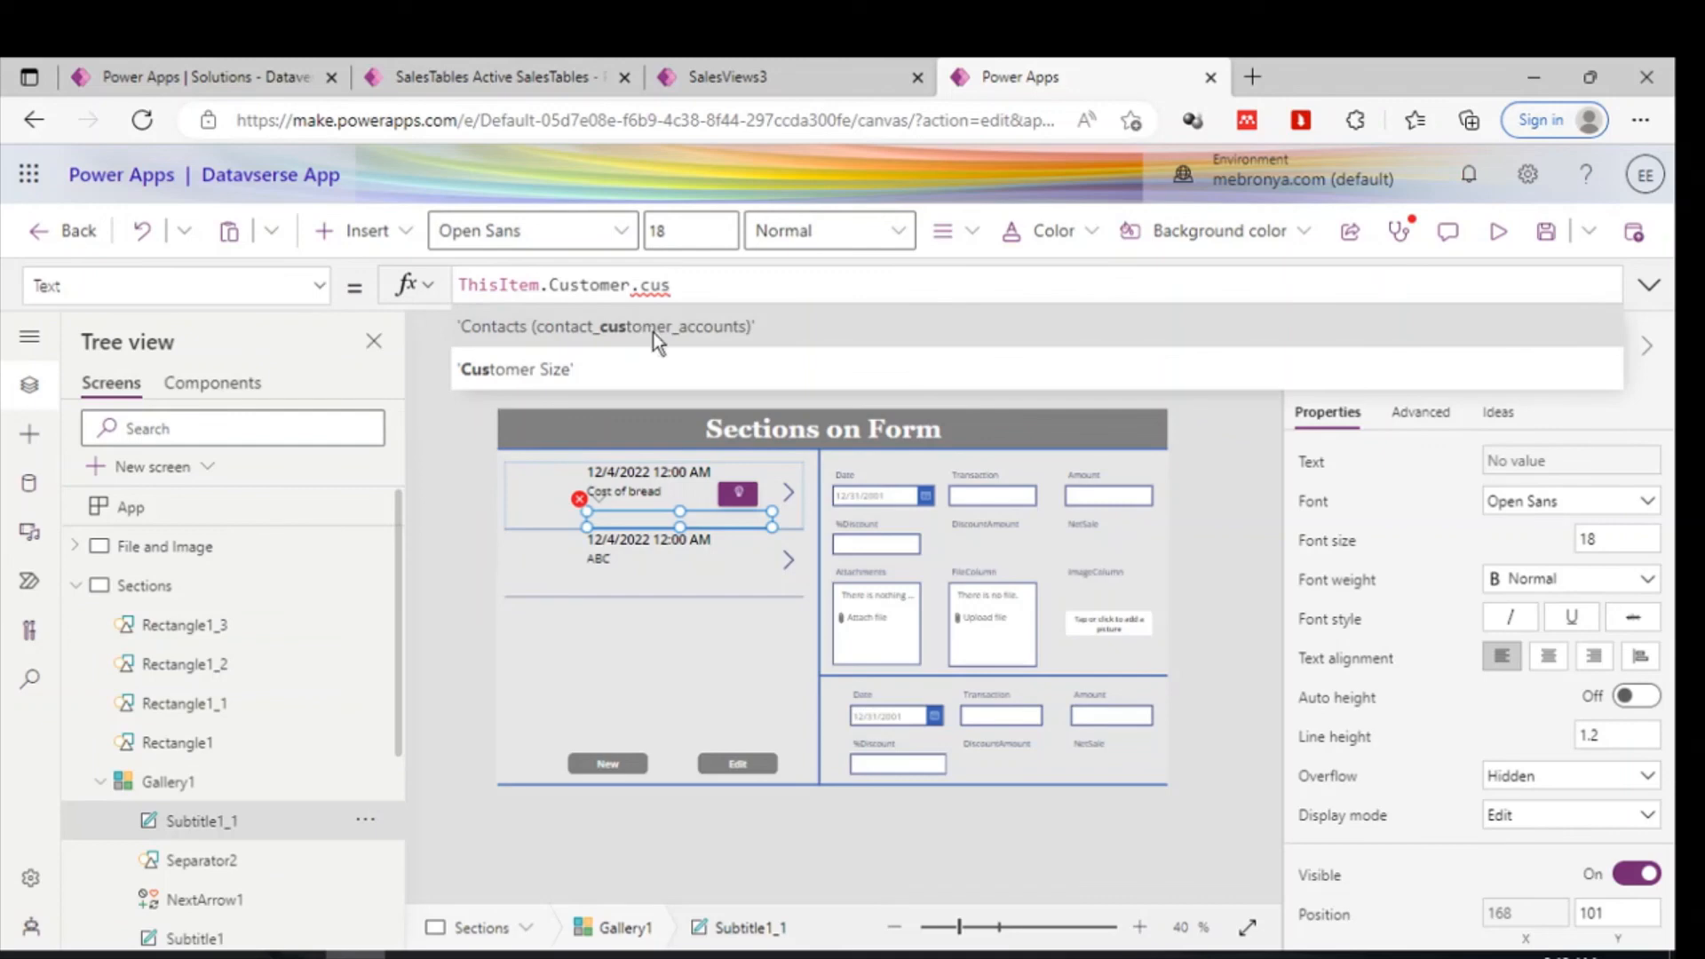
left_click(652, 326)
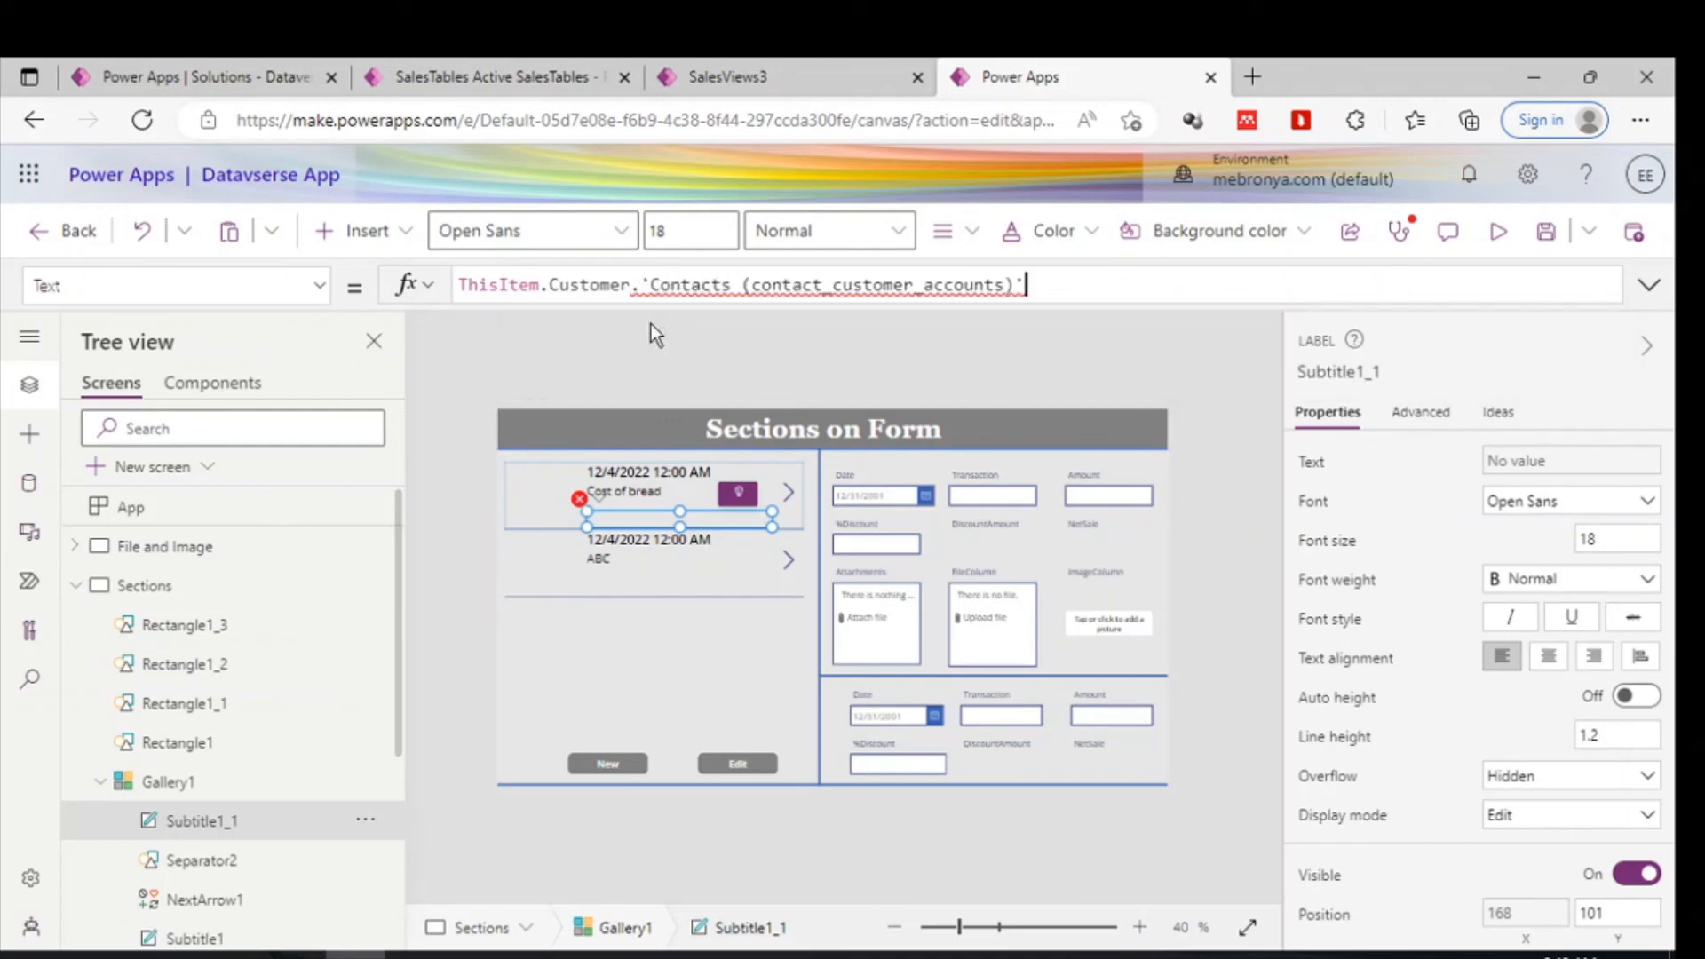
key("BackSpace")
key("BackSpace")
key("BackSpace")
key("BackSpace")
key("BackSpace")
key("BackSpace")
key("BackSpace")
key("BackSpace")
key("BackSpace")
key("BackSpace")
key("BackSpace")
key("BackSpace")
key("BackSpace")
key("BackSpace")
key("BackSpace")
key("BackSpace")
key("BackSpace")
key("BackSpace")
key("BackSpace")
key("BackSpace")
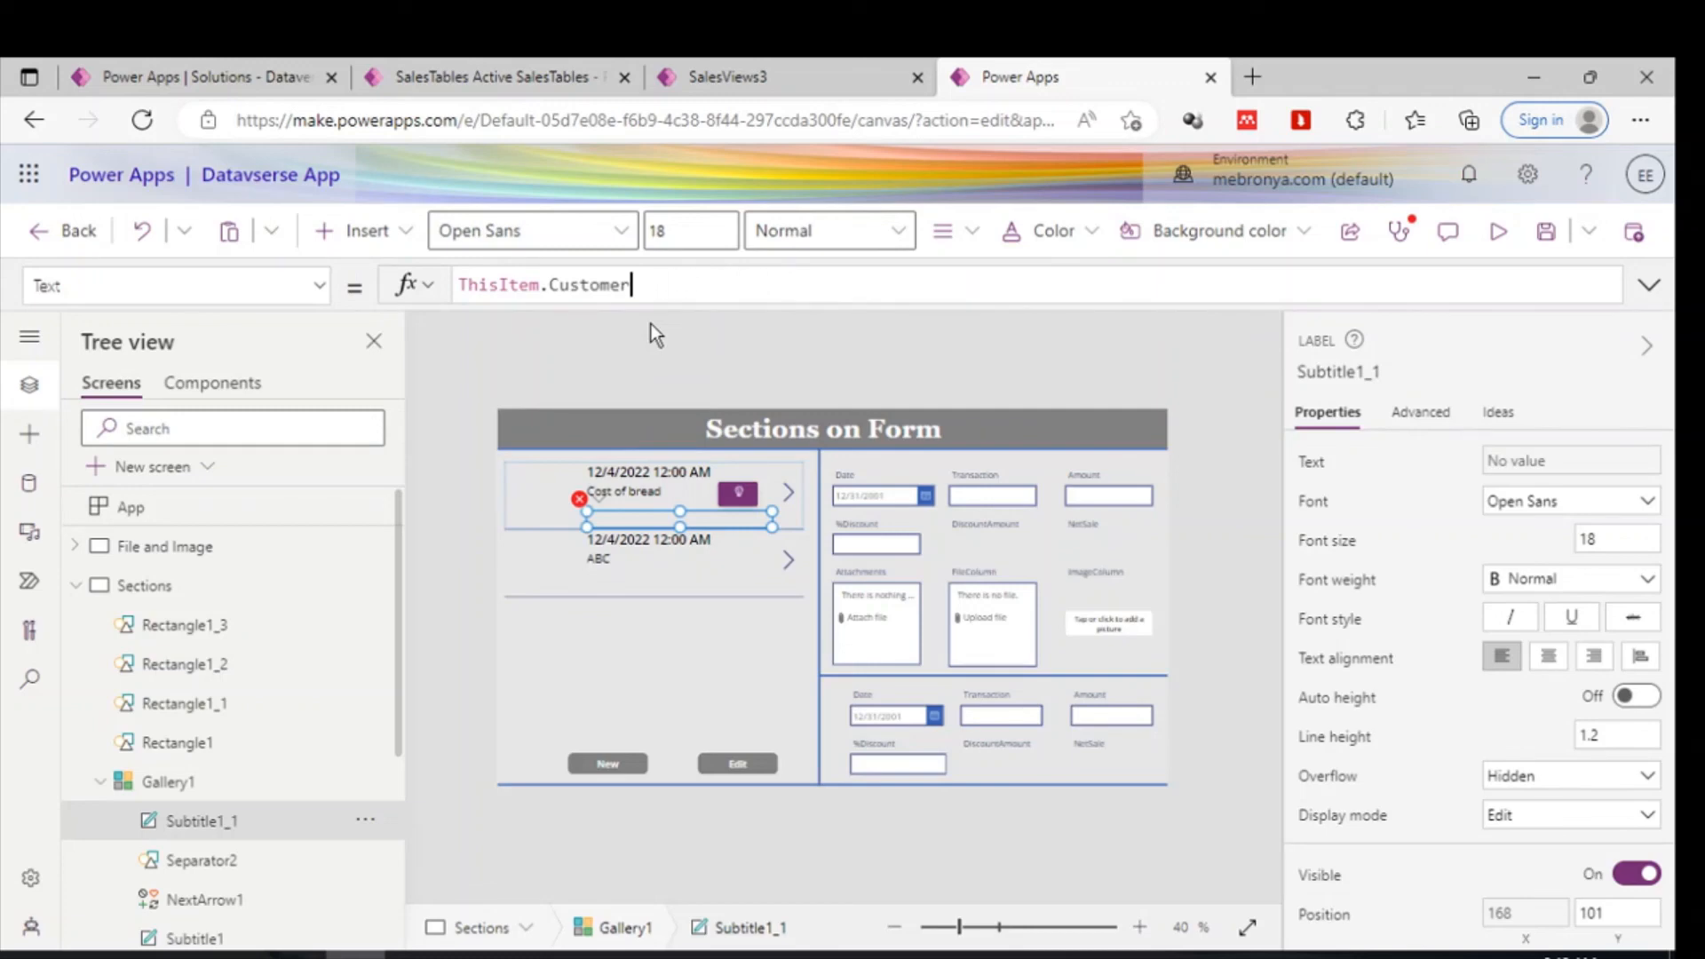
key("BackSpace")
key("BackSpace")
key("BackSpace")
key("BackSpace")
key("BackSpace")
key("BackSpace")
key("BackSpace")
key("BackSpace")
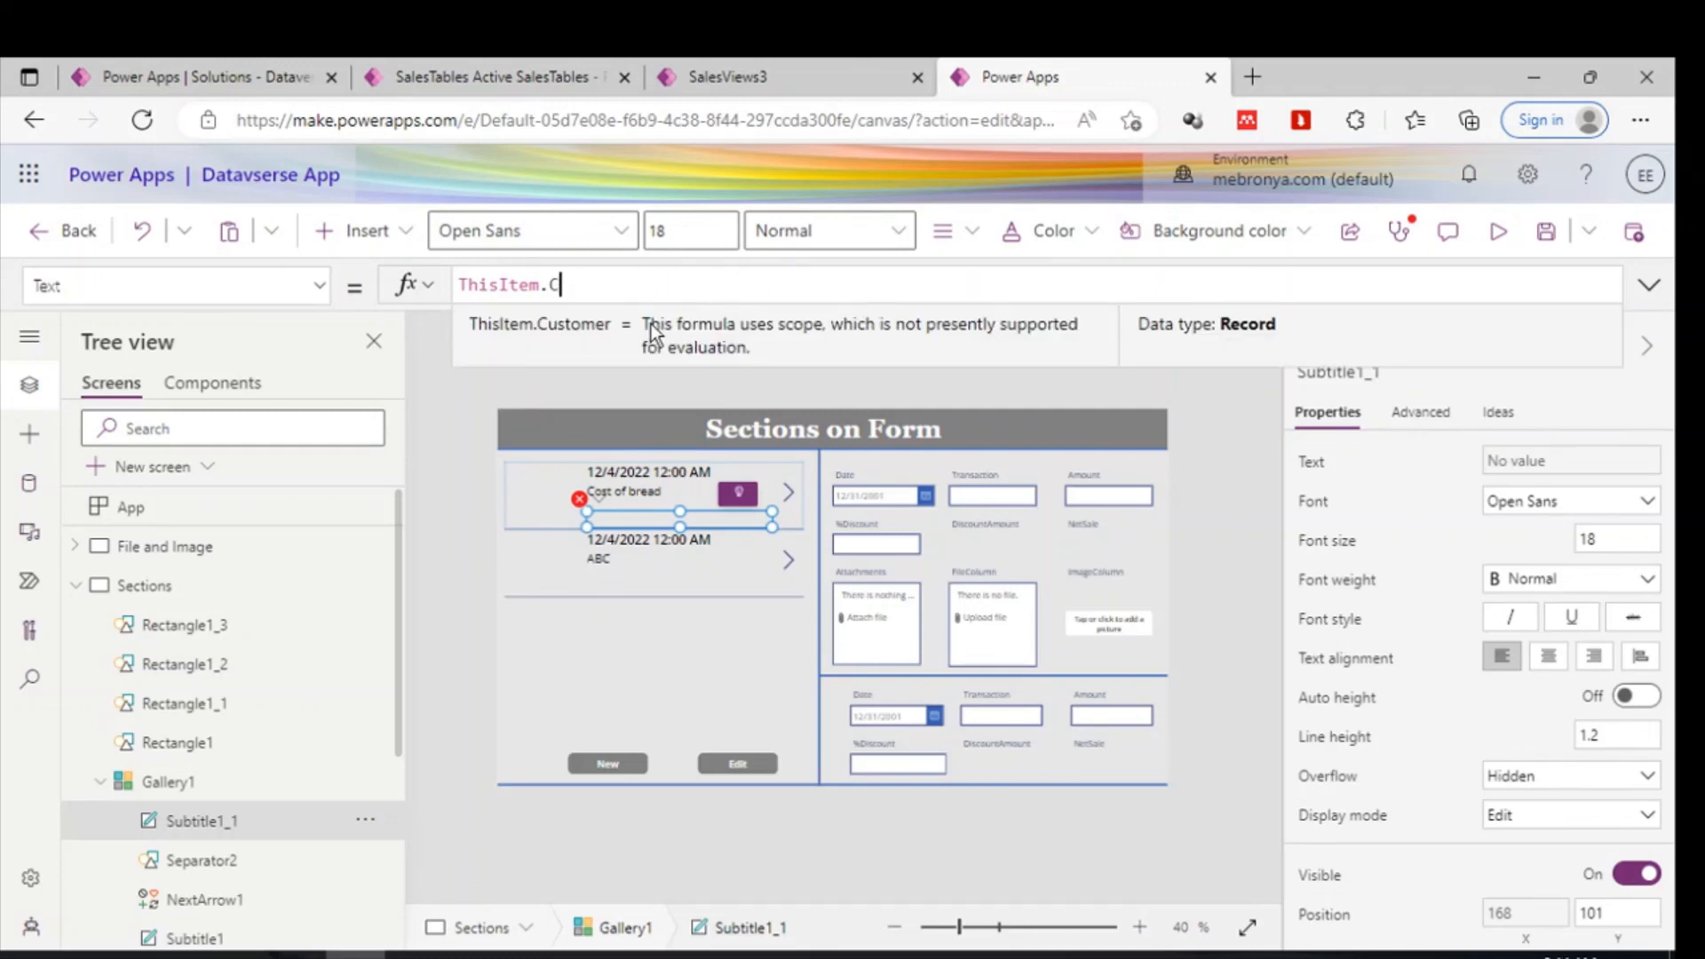
type("Acc")
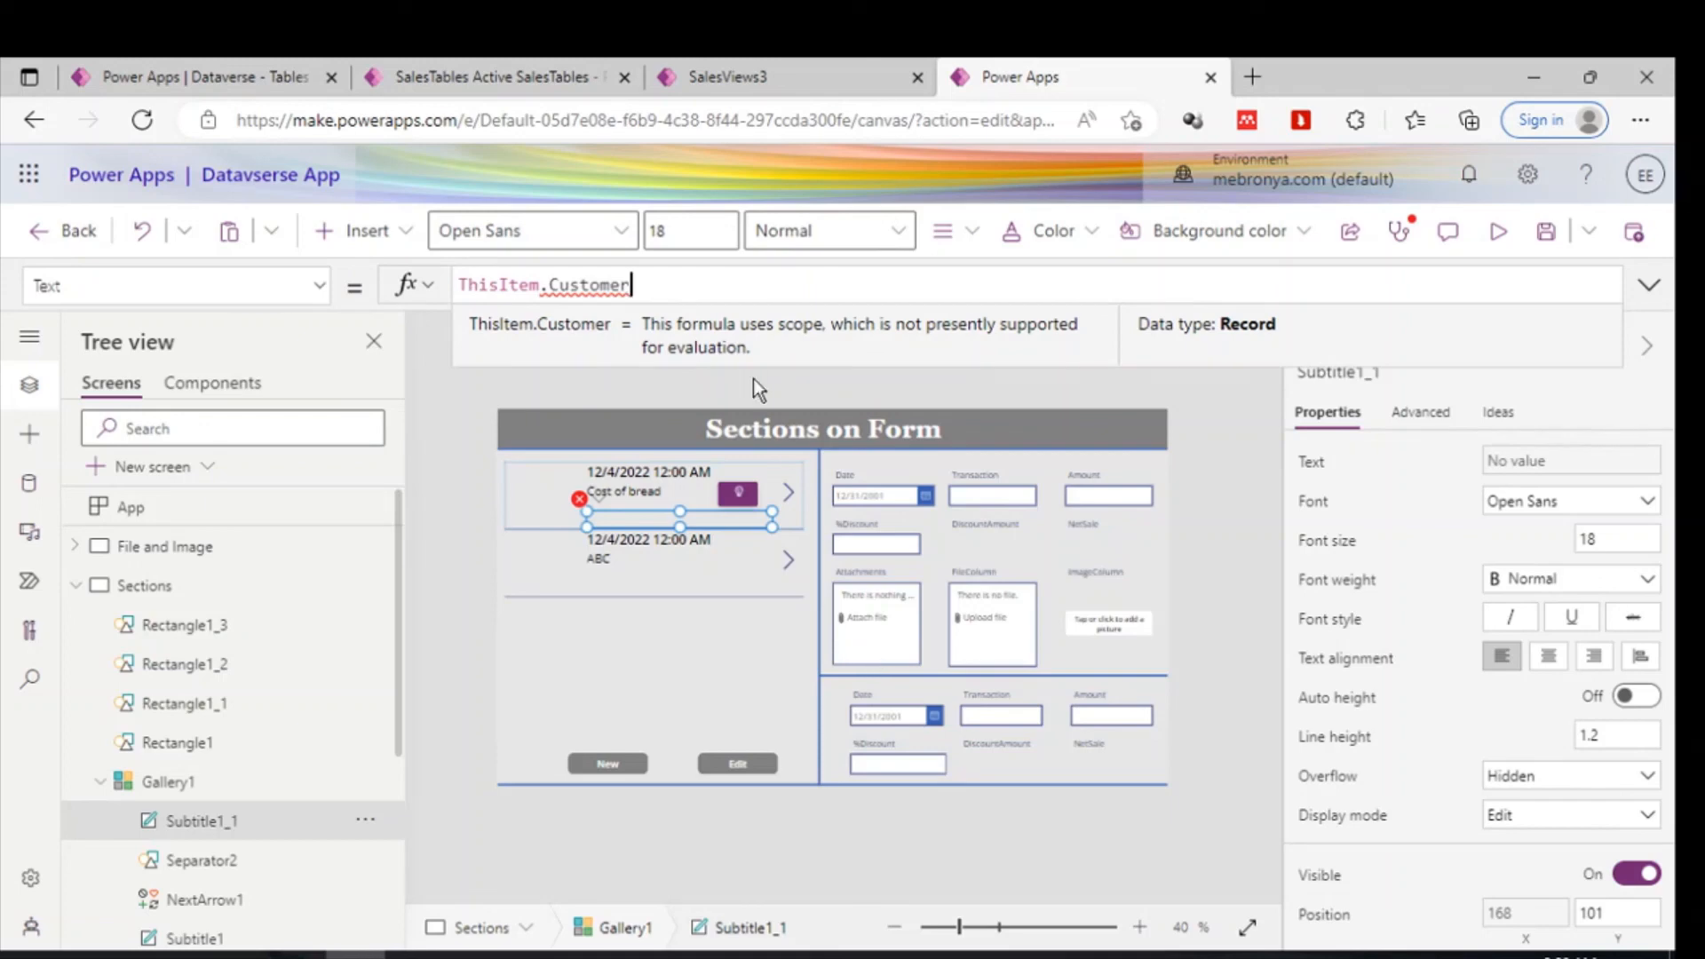
- Extend the duplicated label's Text formula to ThisItem.Customer.Name so it shows the customer's name
left_click(266, 60)
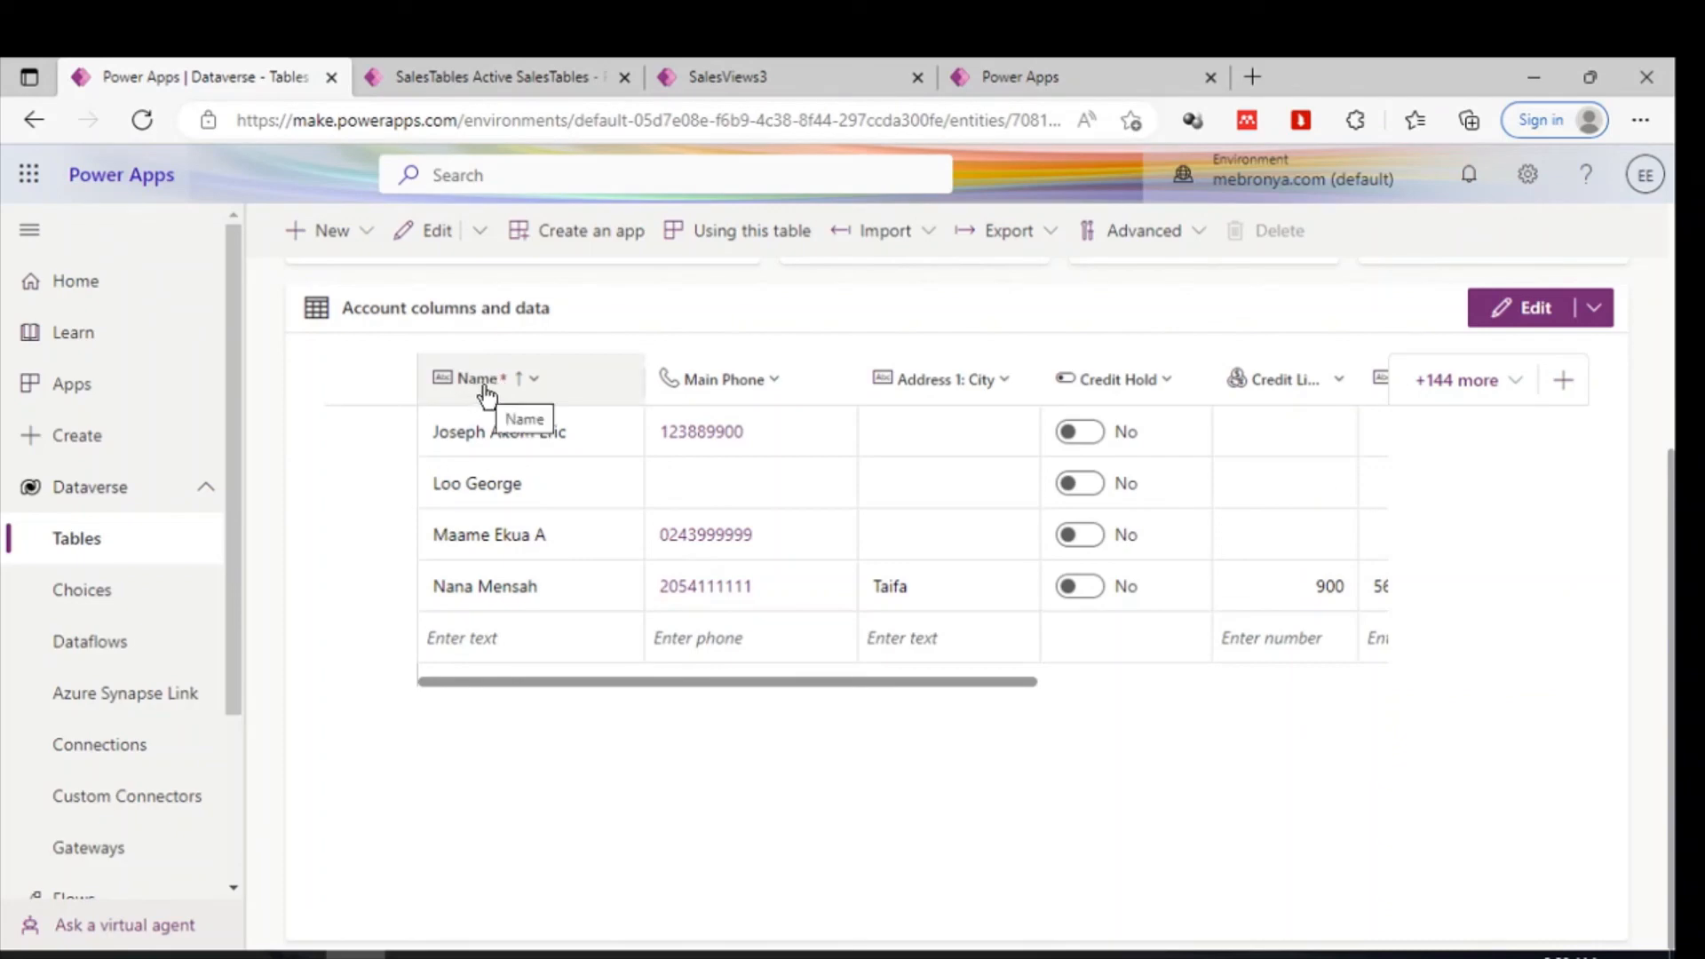
left_click(1025, 77)
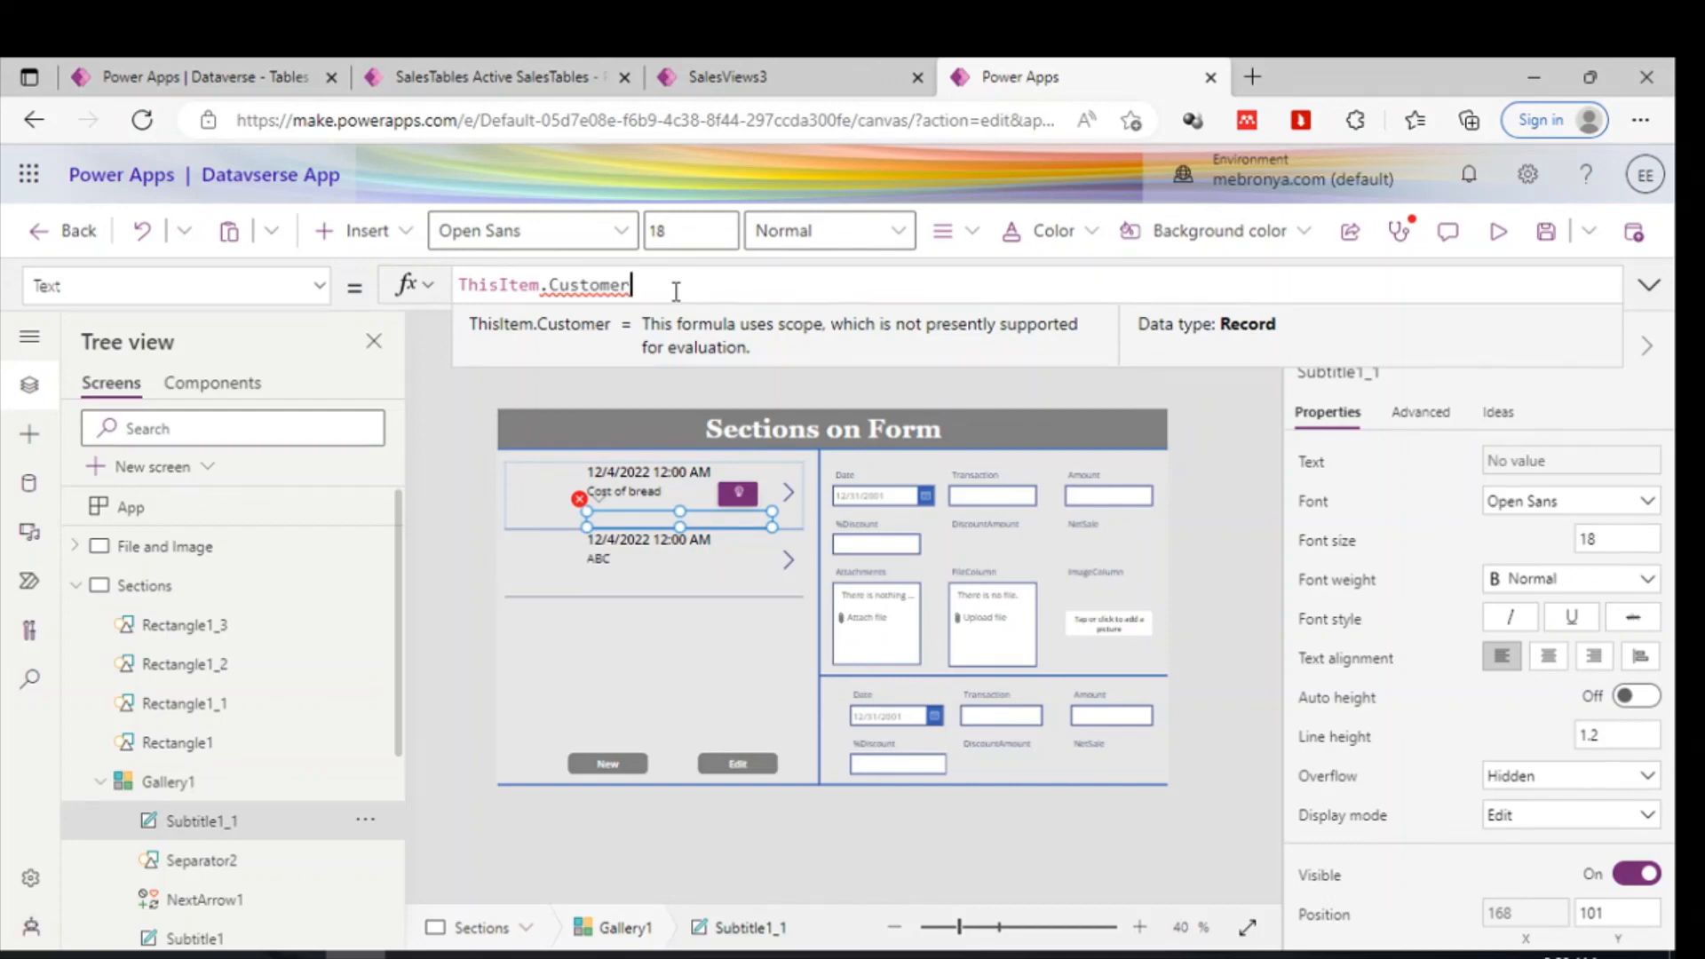
type(".")
scroll(652, 357, "down", 5)
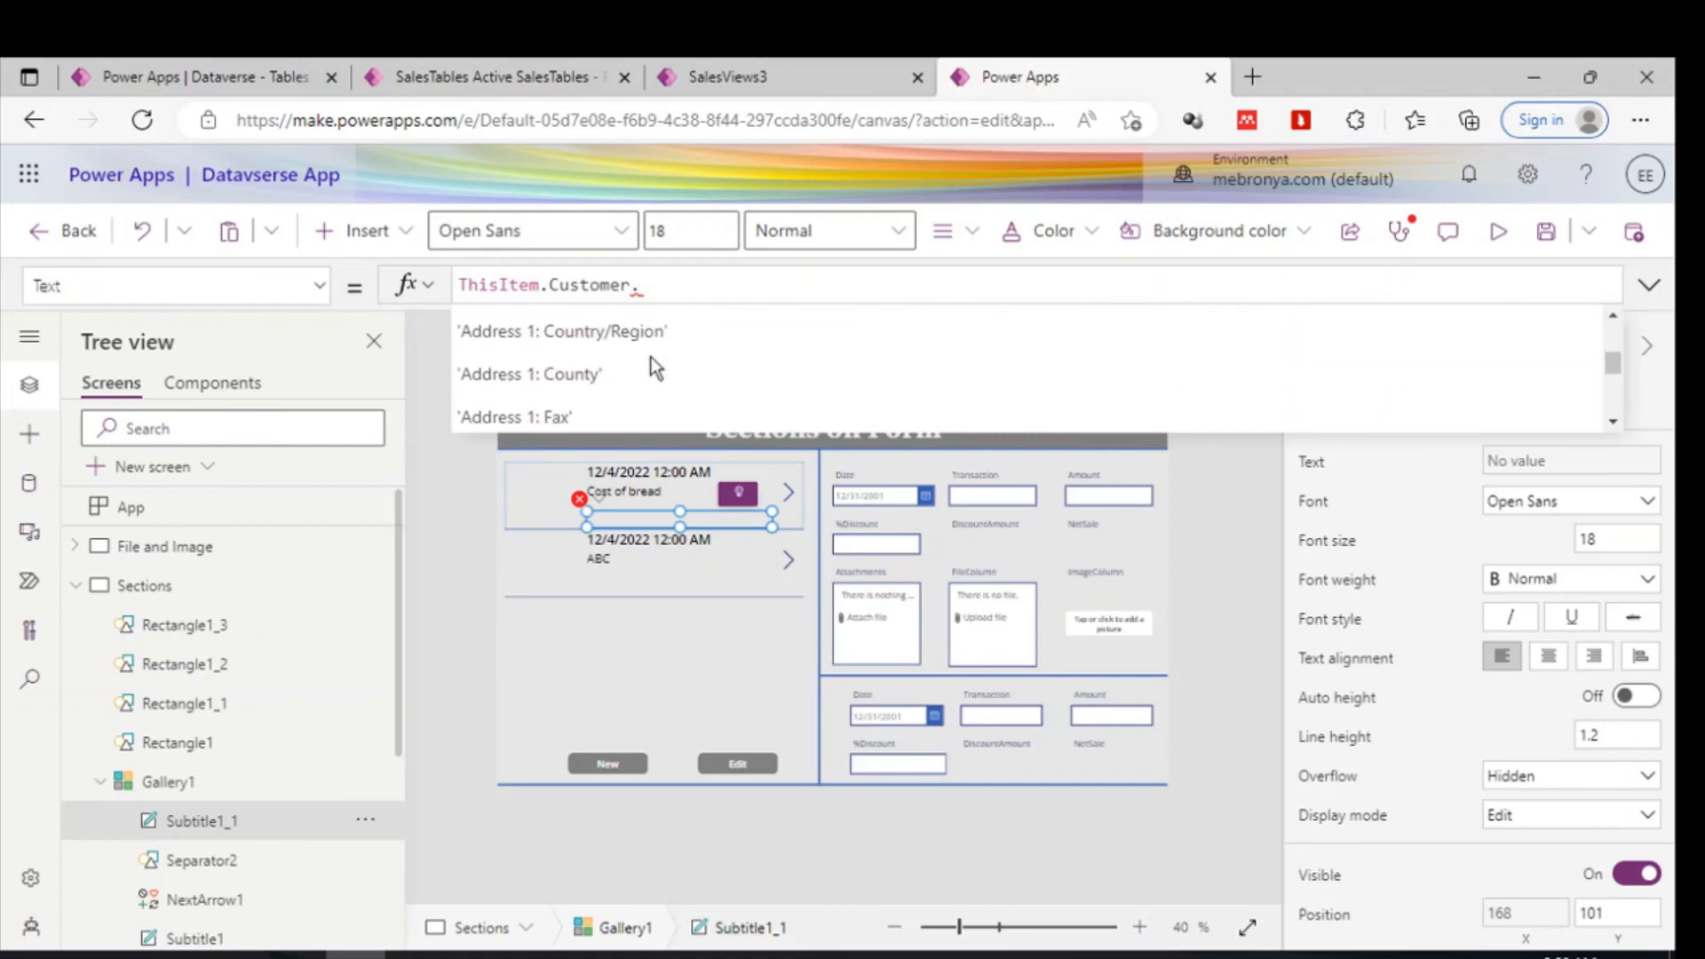
scroll(653, 366, "down", 10)
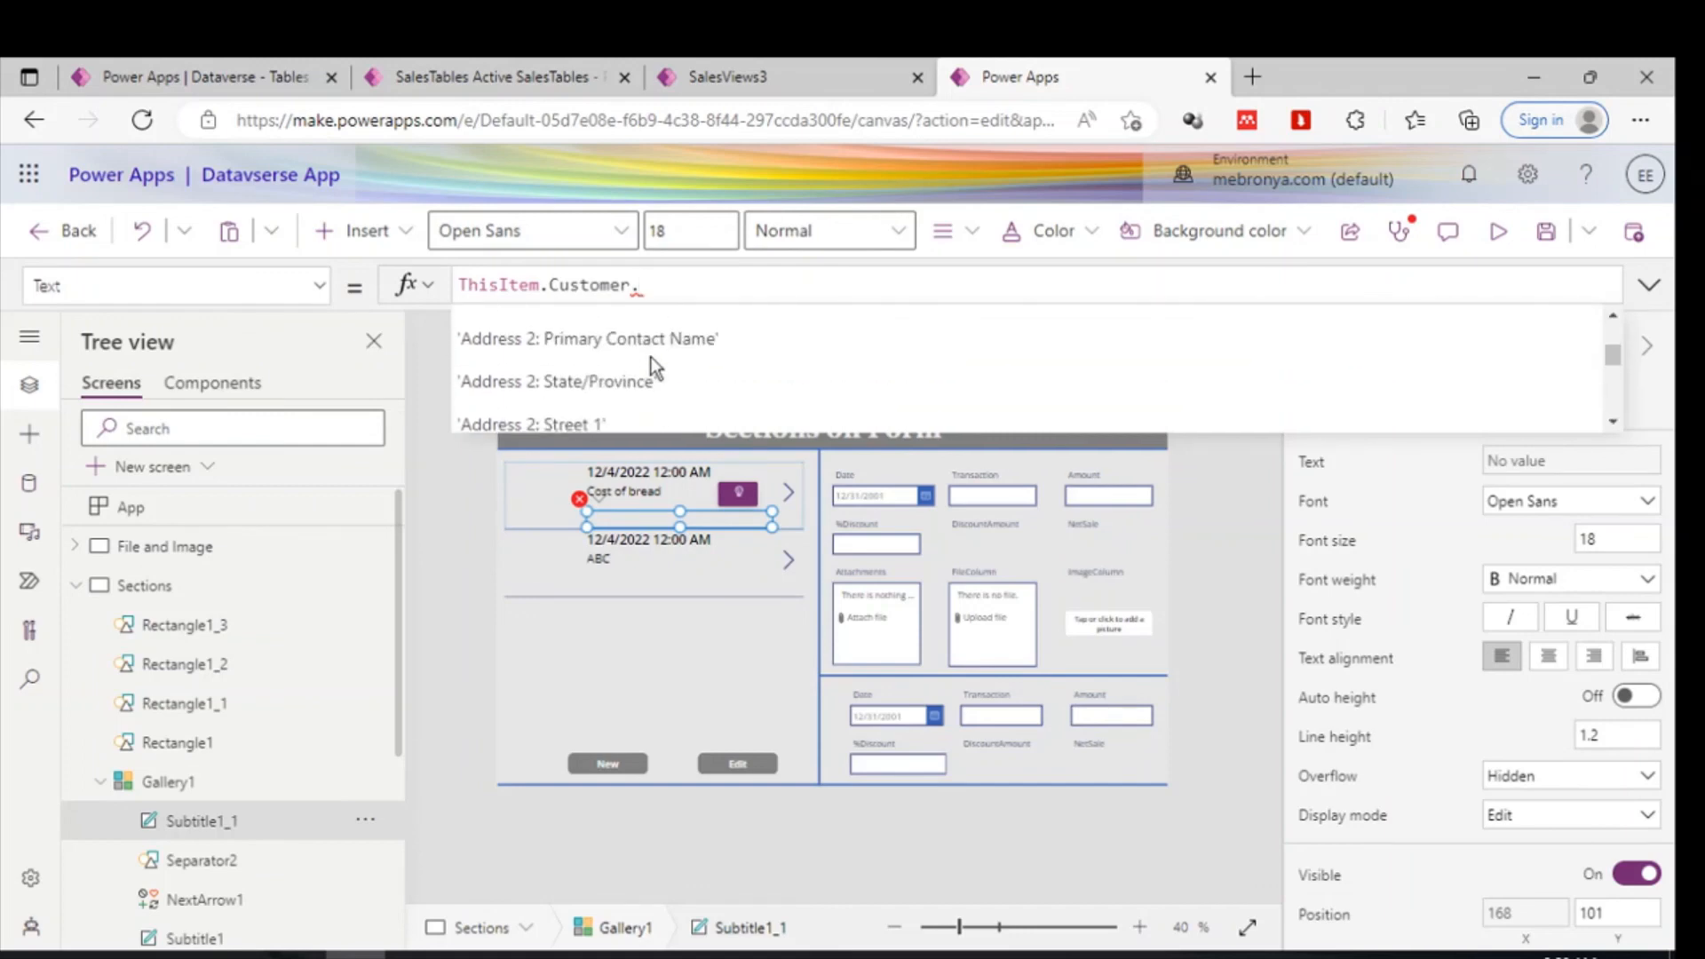
scroll(652, 357, "down", 10)
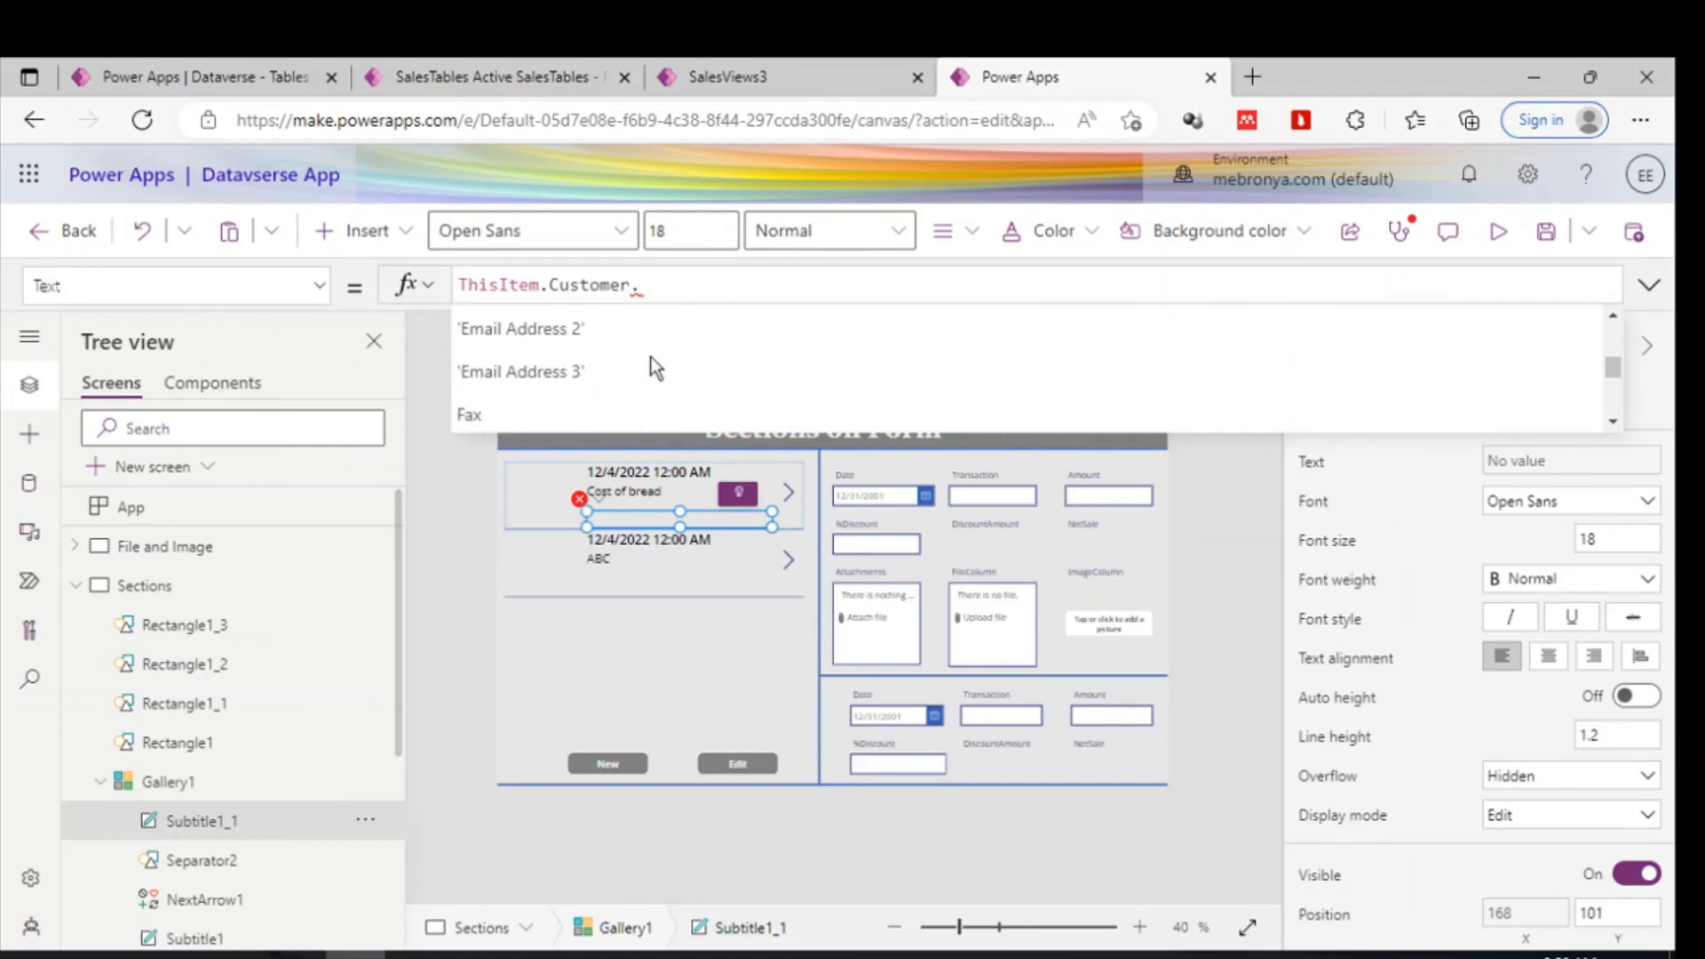
scroll(652, 357, "up", 2)
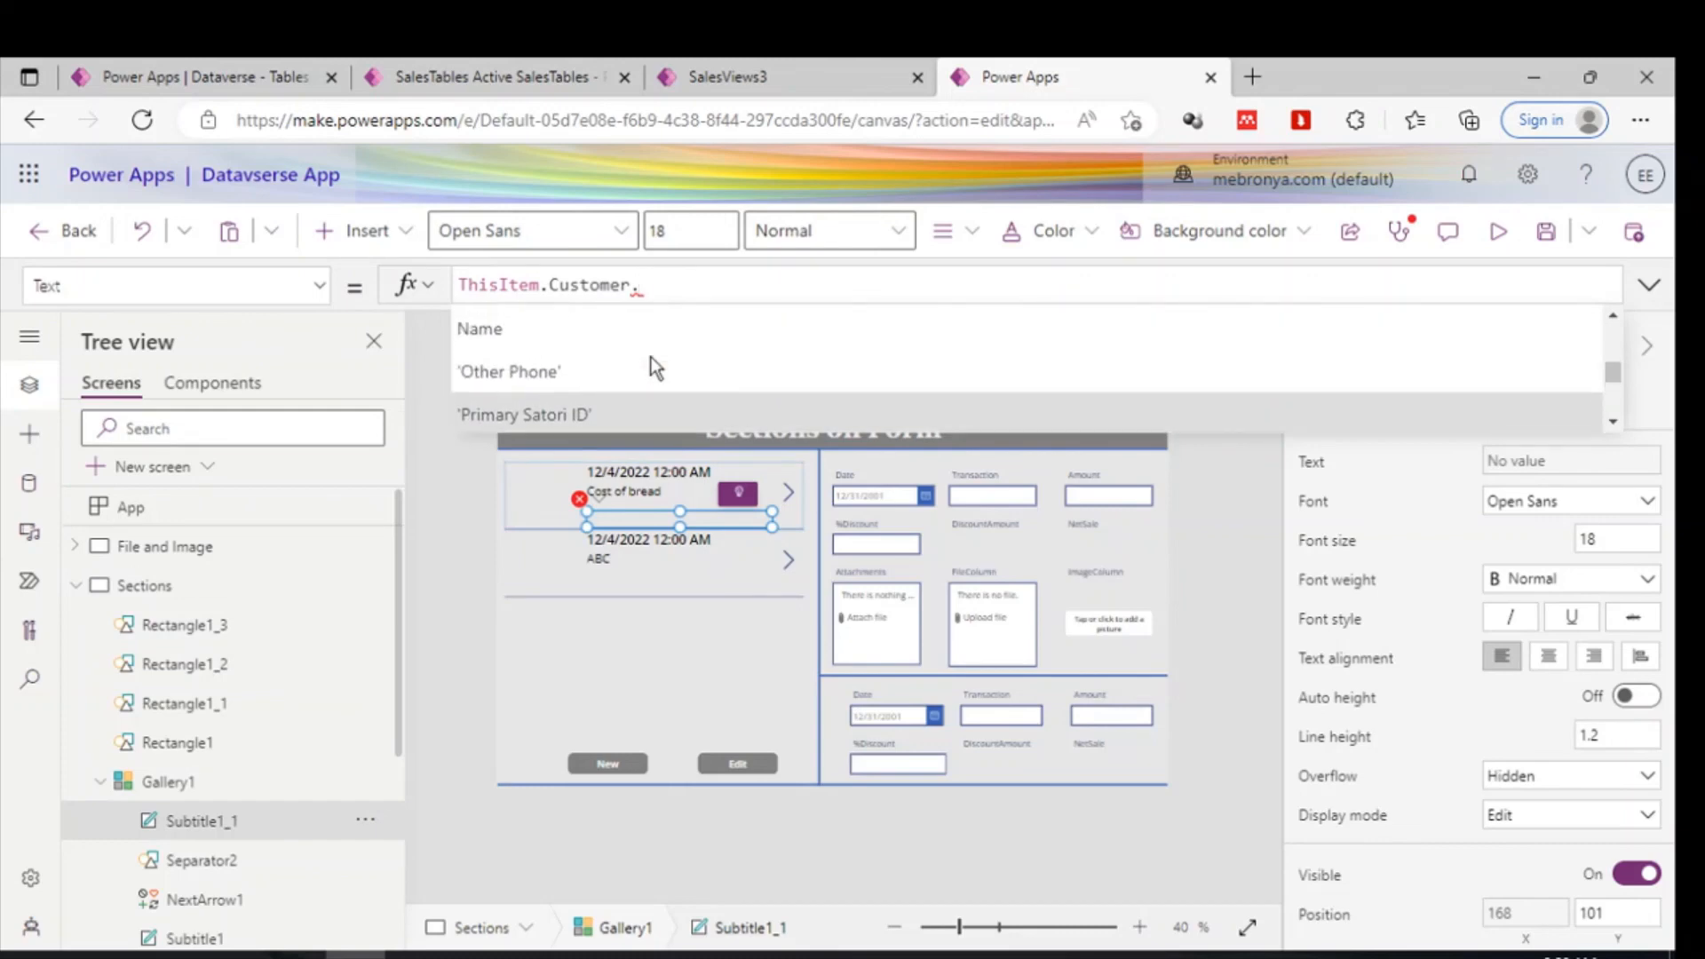
left_click(476, 340)
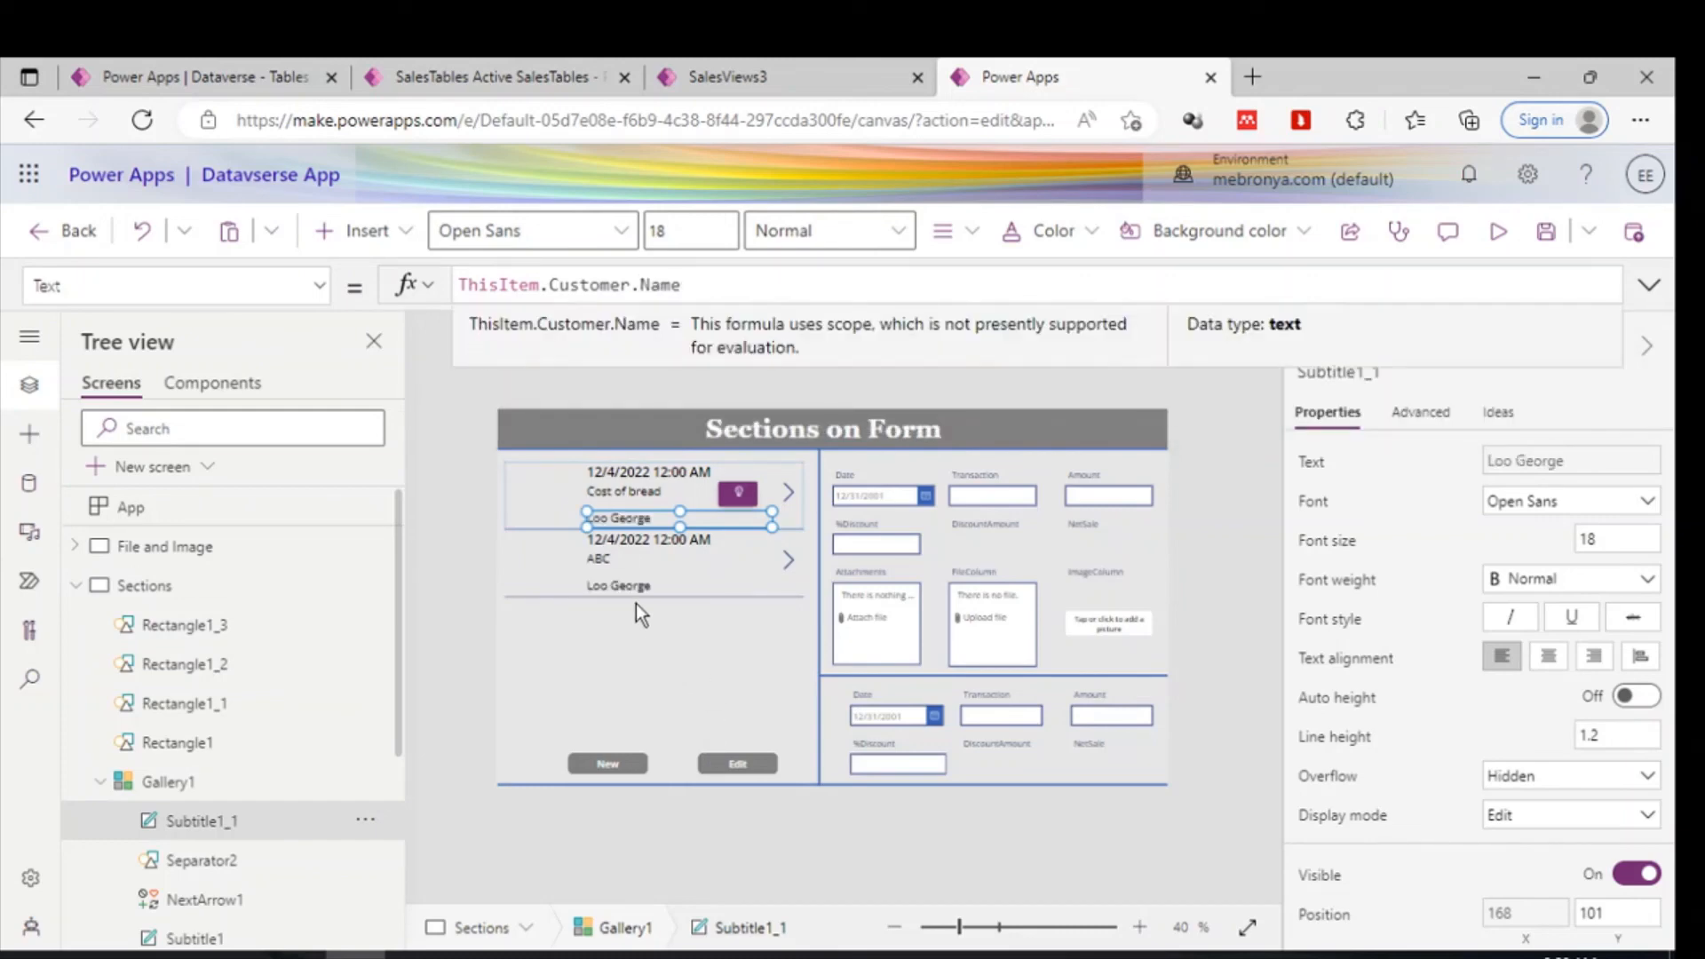
left_click(1110, 848)
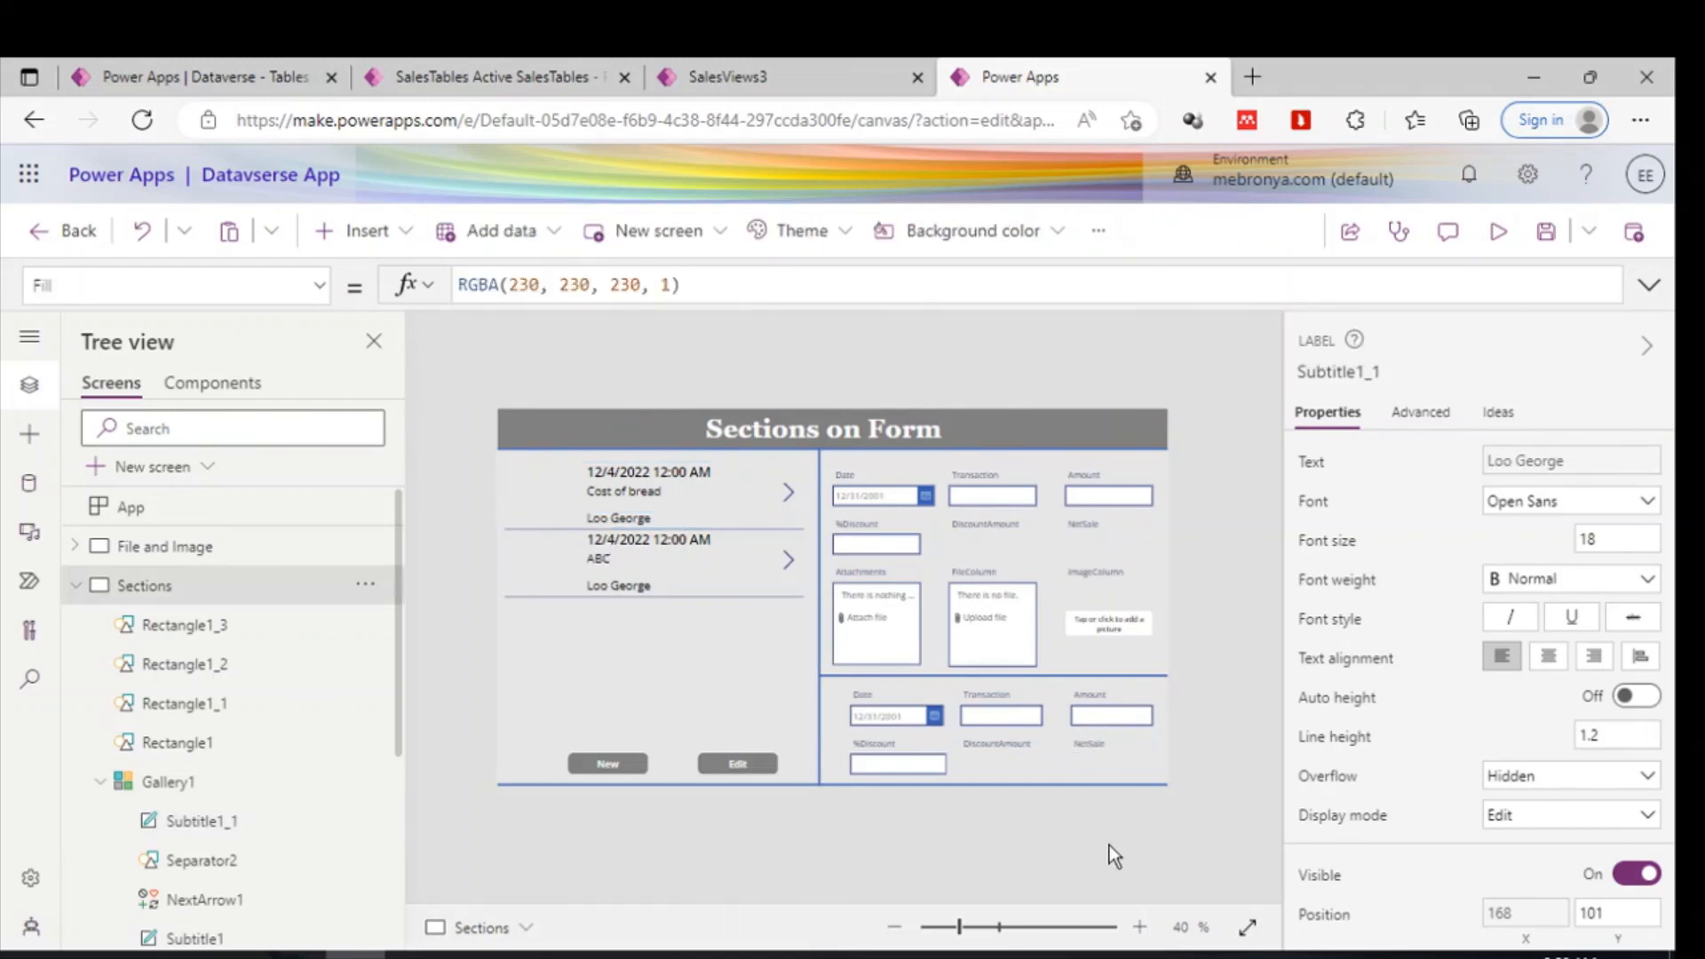
- Compare the gallery's records with the SalesViews3 view, the Accounts table data and the SalesTables app list
left_click(781, 71)
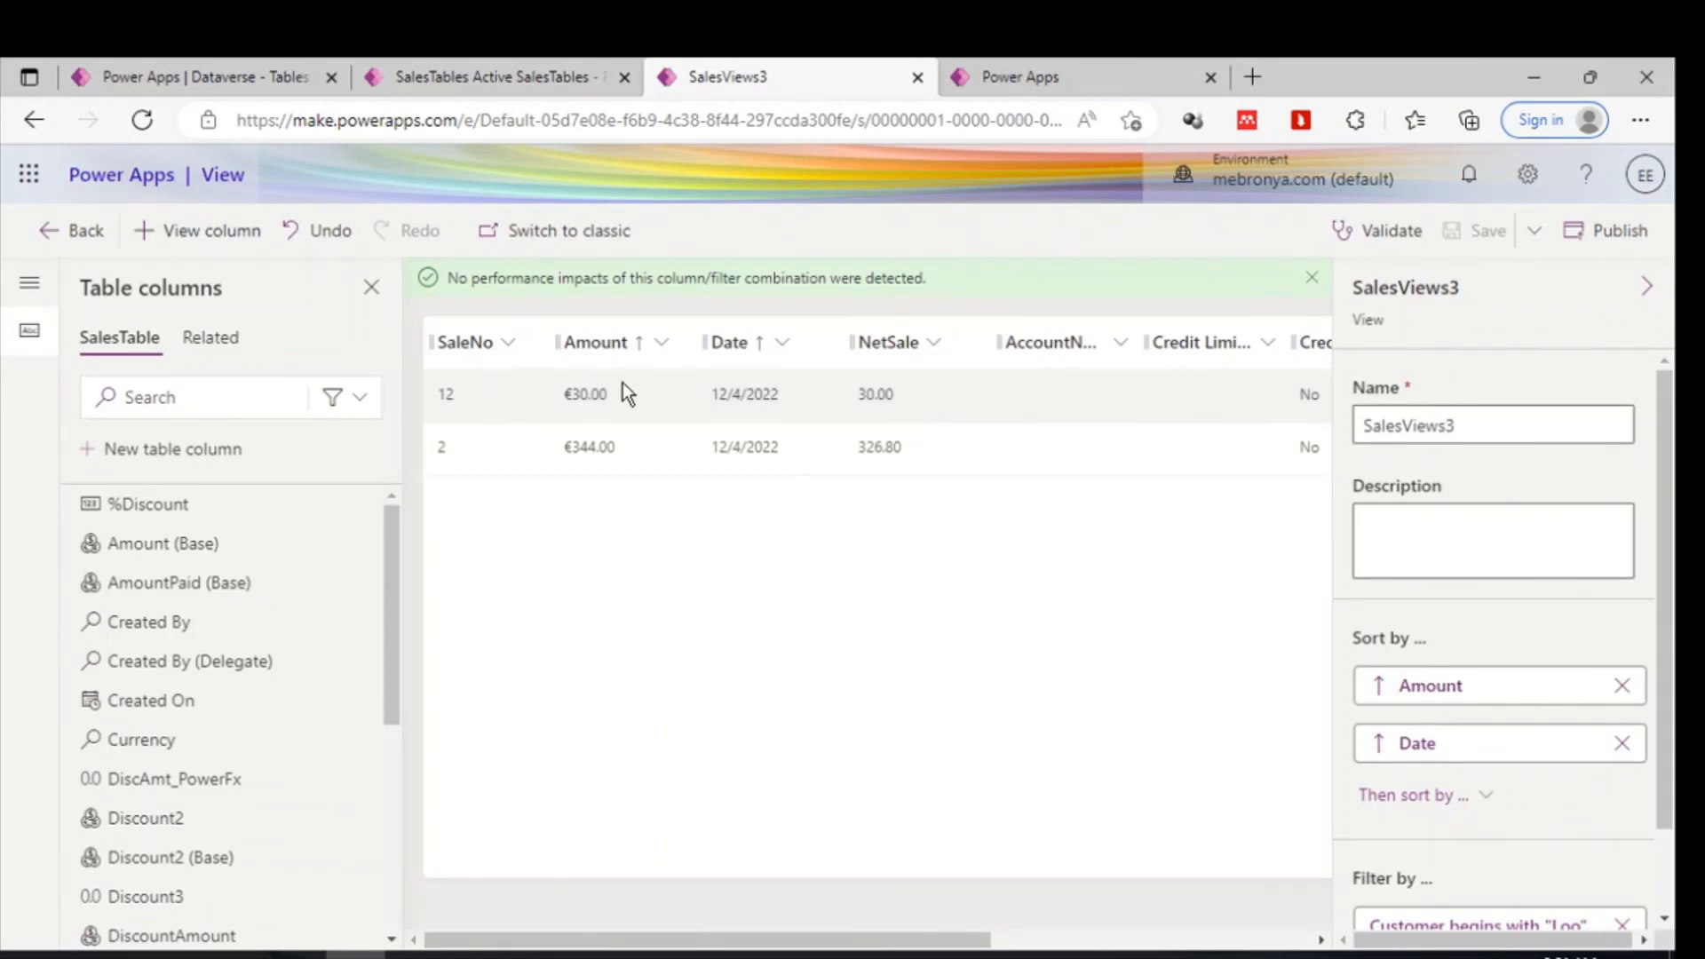
left_click(279, 62)
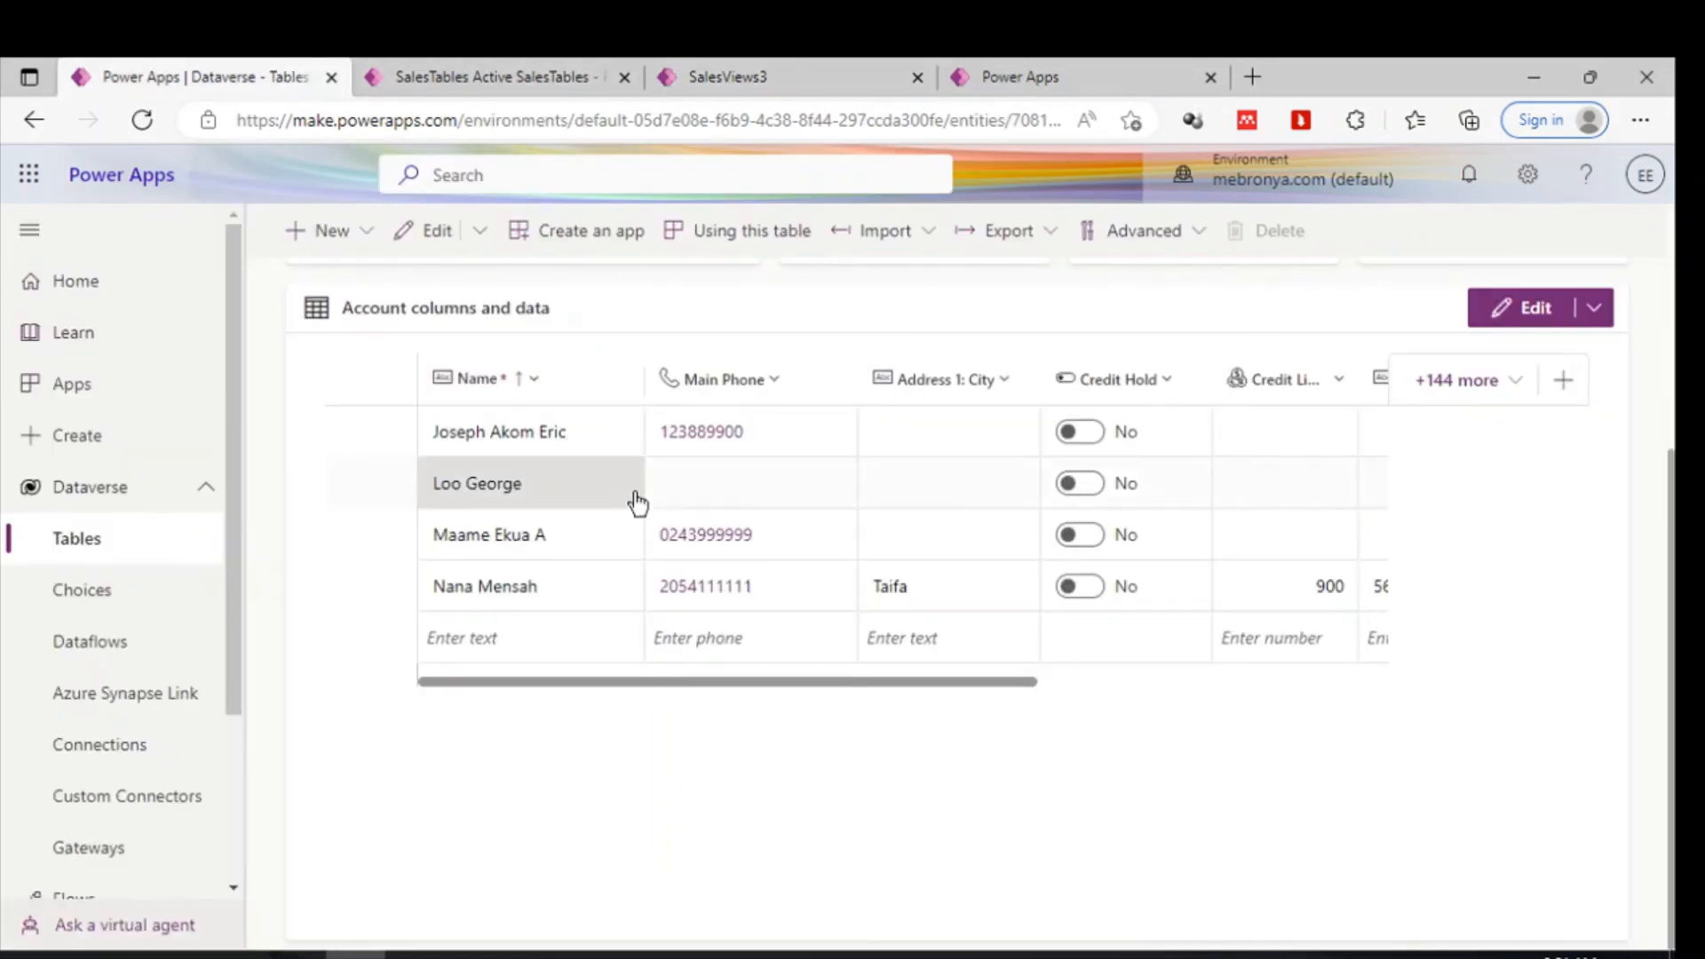
left_click(989, 60)
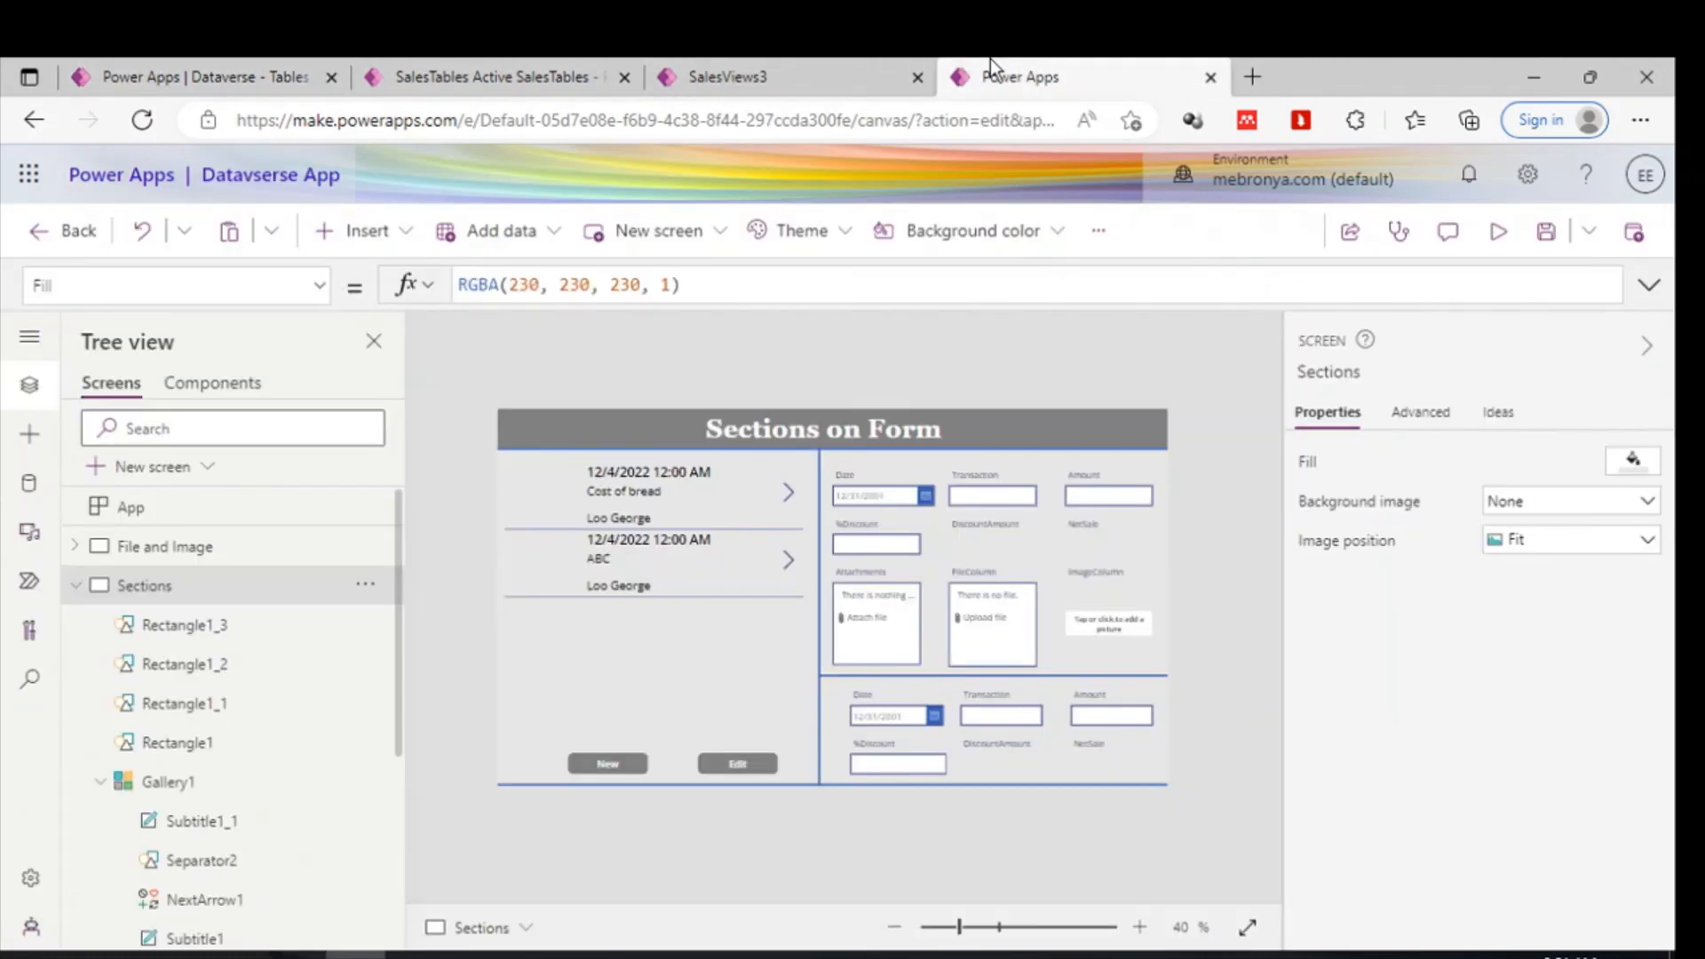
left_click(726, 58)
left_click(549, 62)
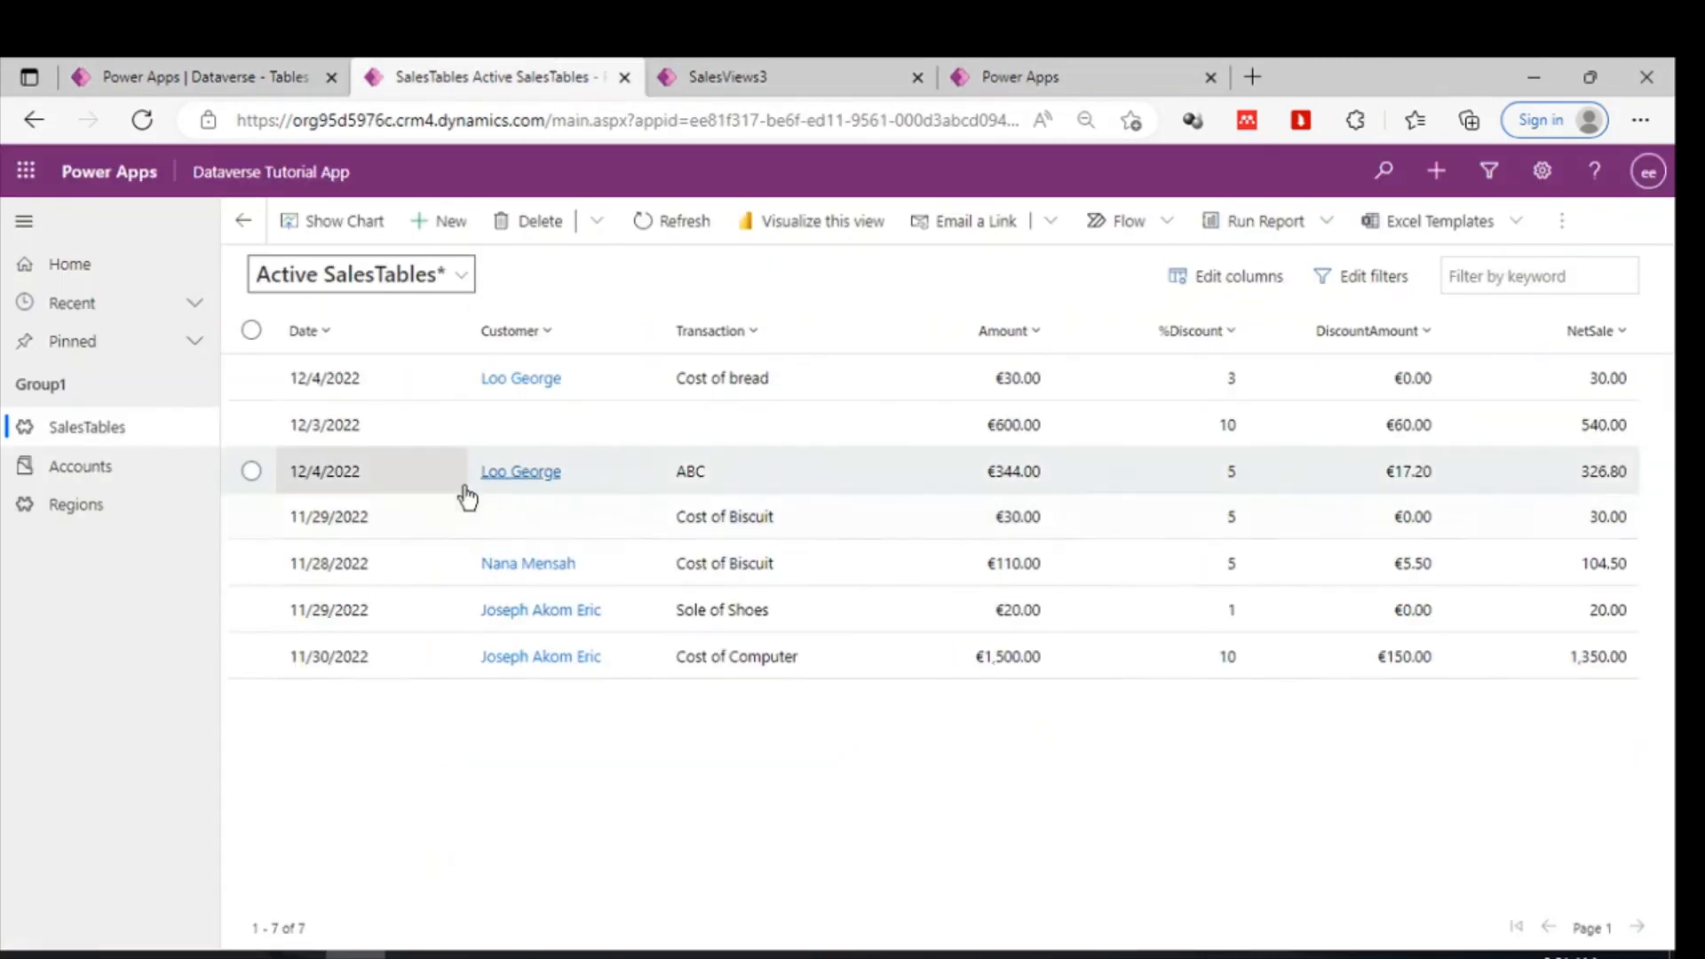
left_click(286, 62)
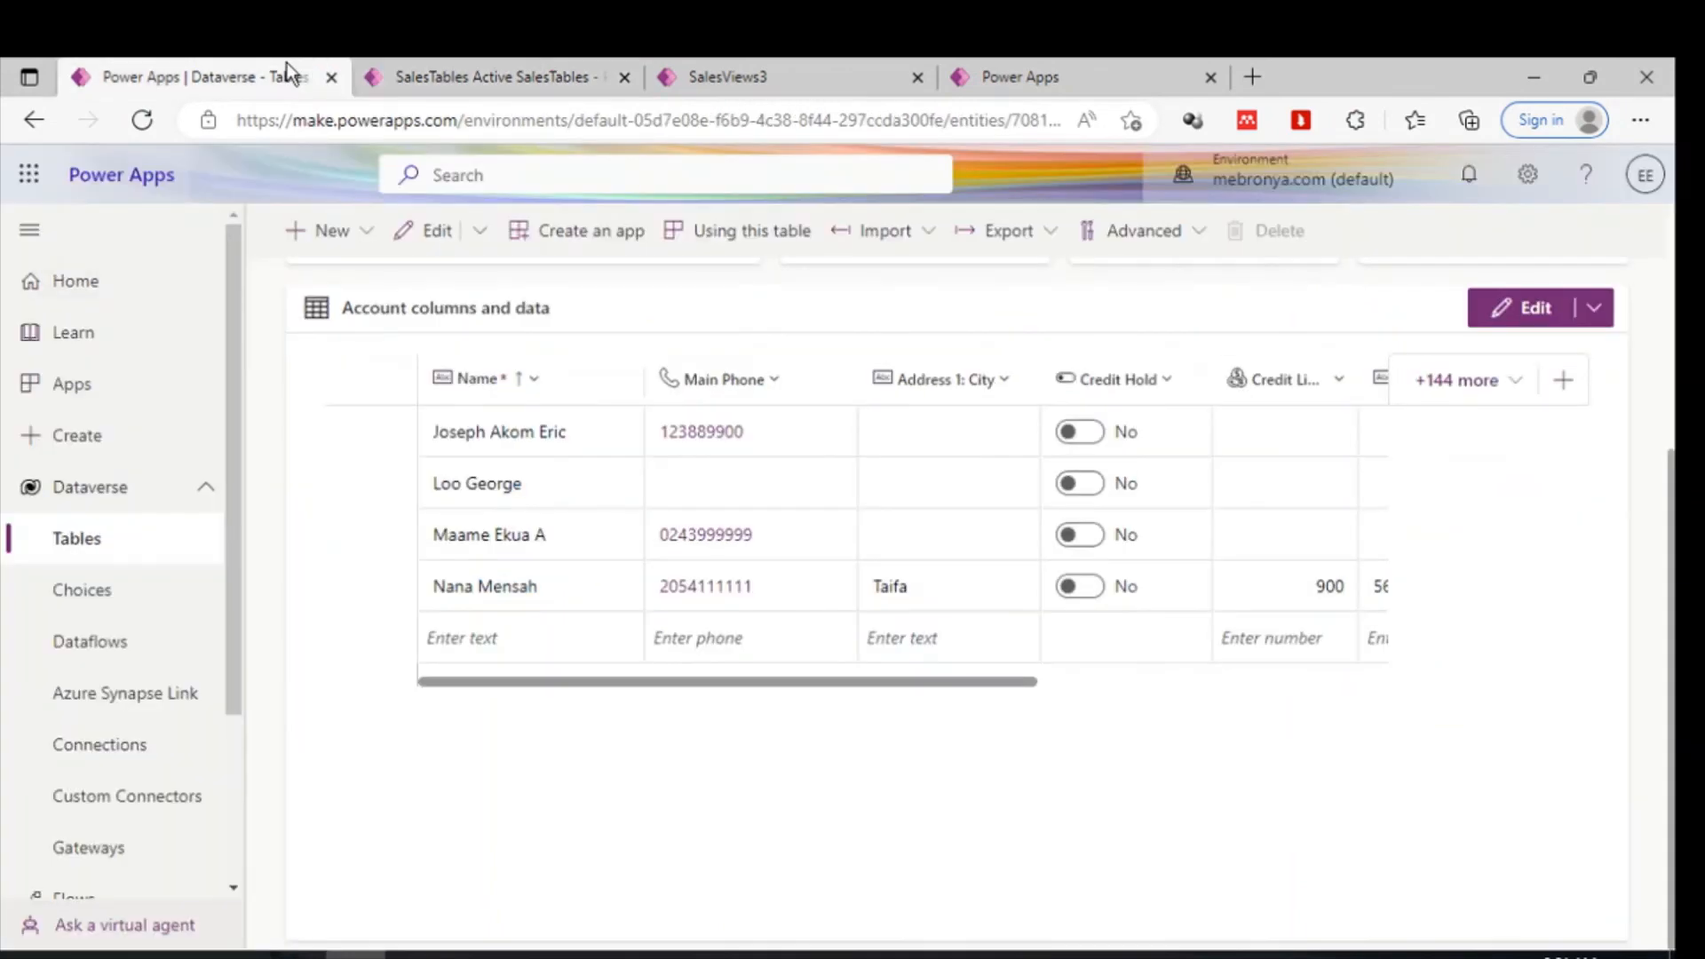
left_click(506, 62)
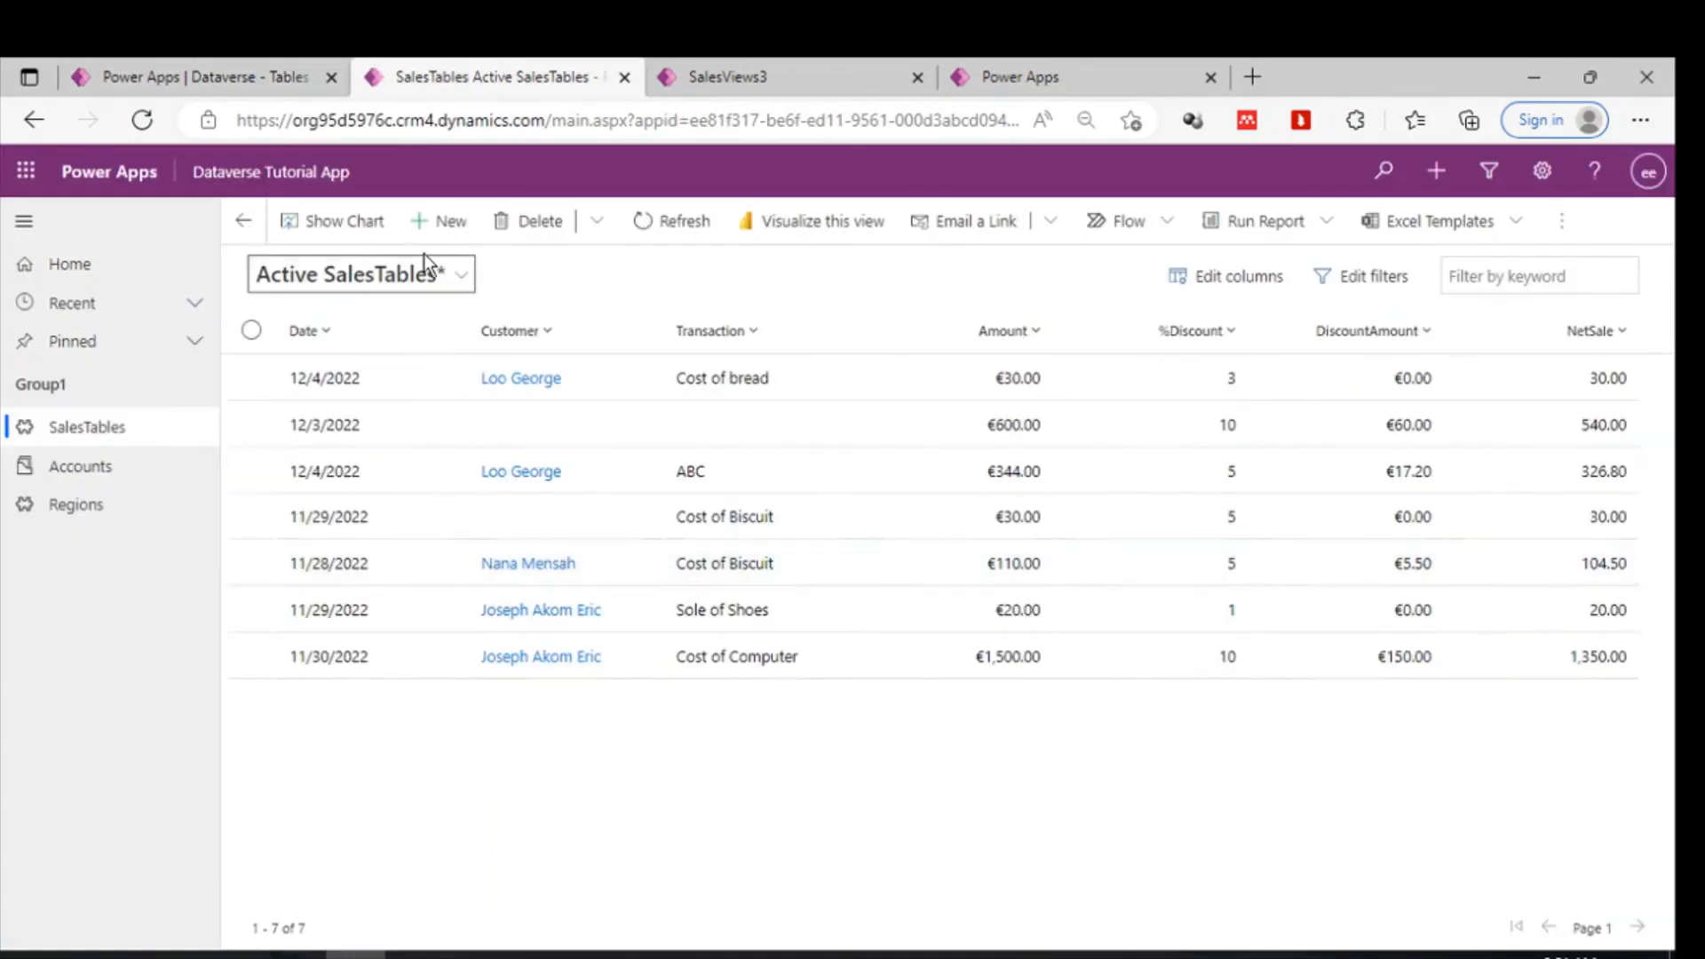
left_click(430, 276)
left_click(345, 527)
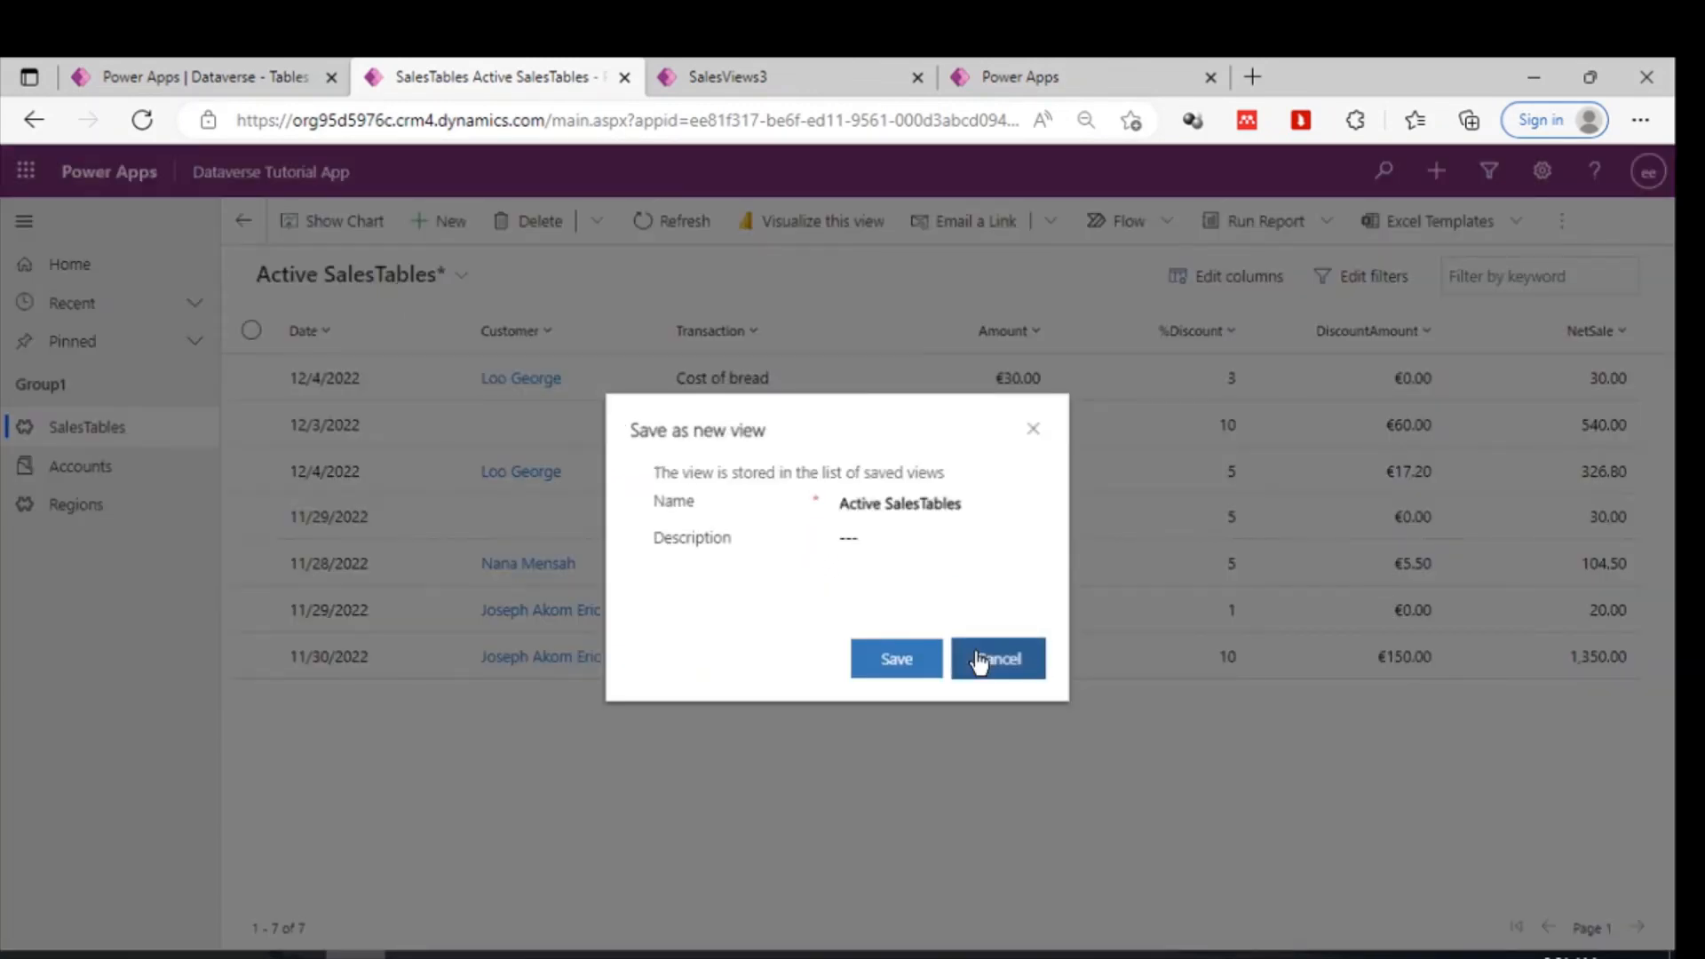
left_click(984, 658)
- Open the SalesTables view list in the model-driven app to switch to the SalesViews3 view
left_click(440, 279)
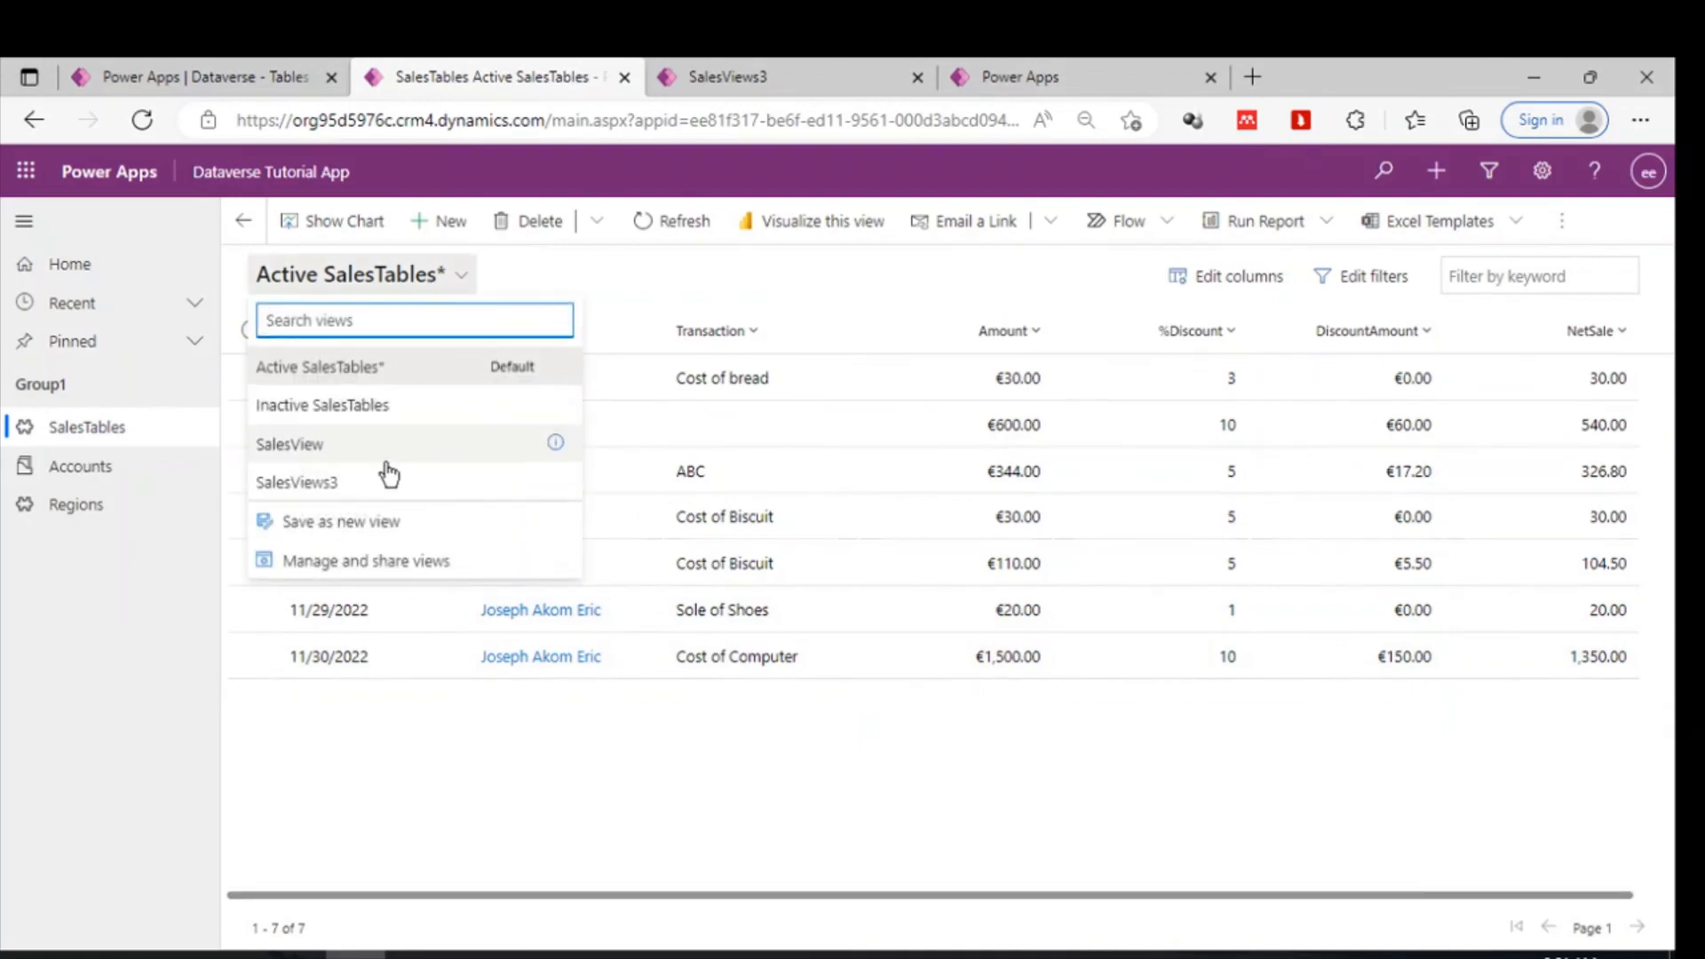